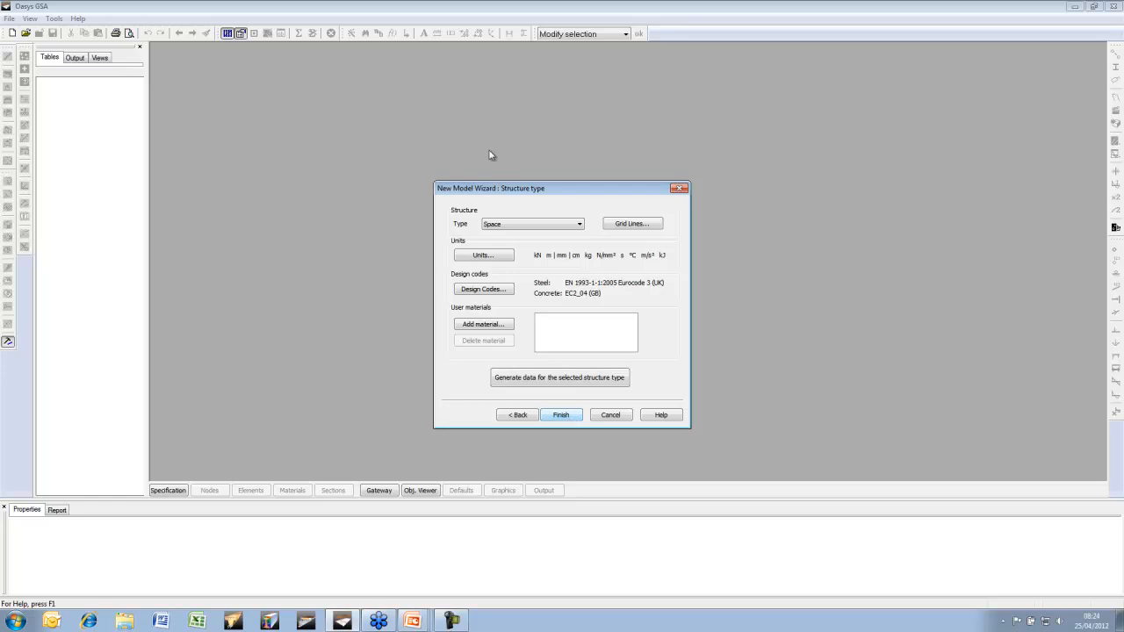
Add a user material with the Fabric material model, keeping the default fabric moduli and Poisson's ratio
click(494, 325)
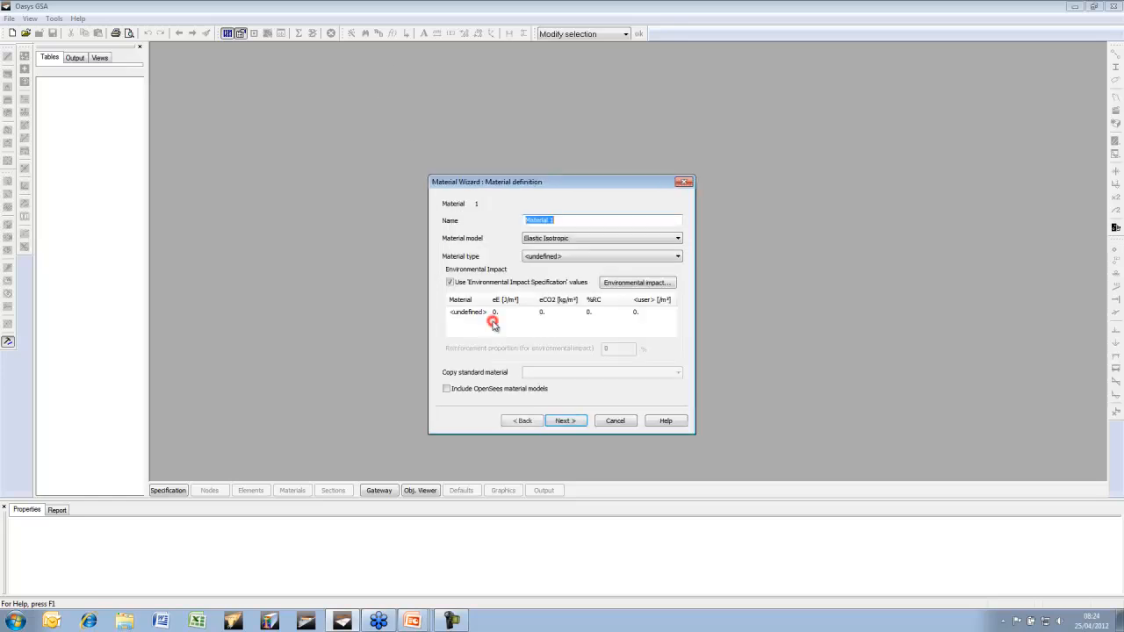
click(575, 241)
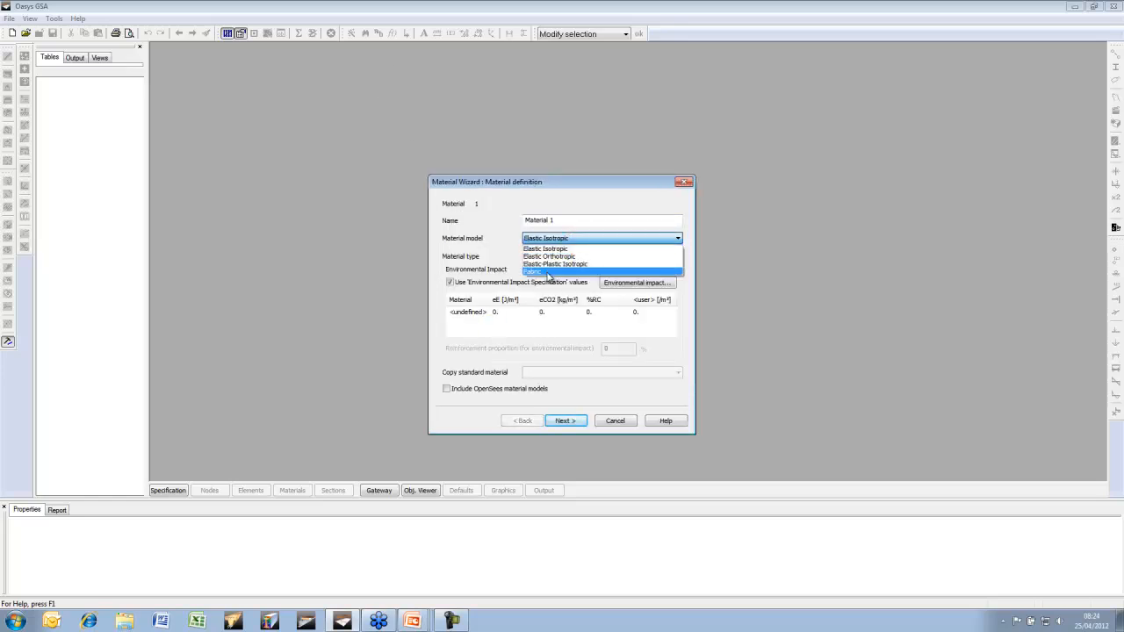
click(551, 271)
click(567, 422)
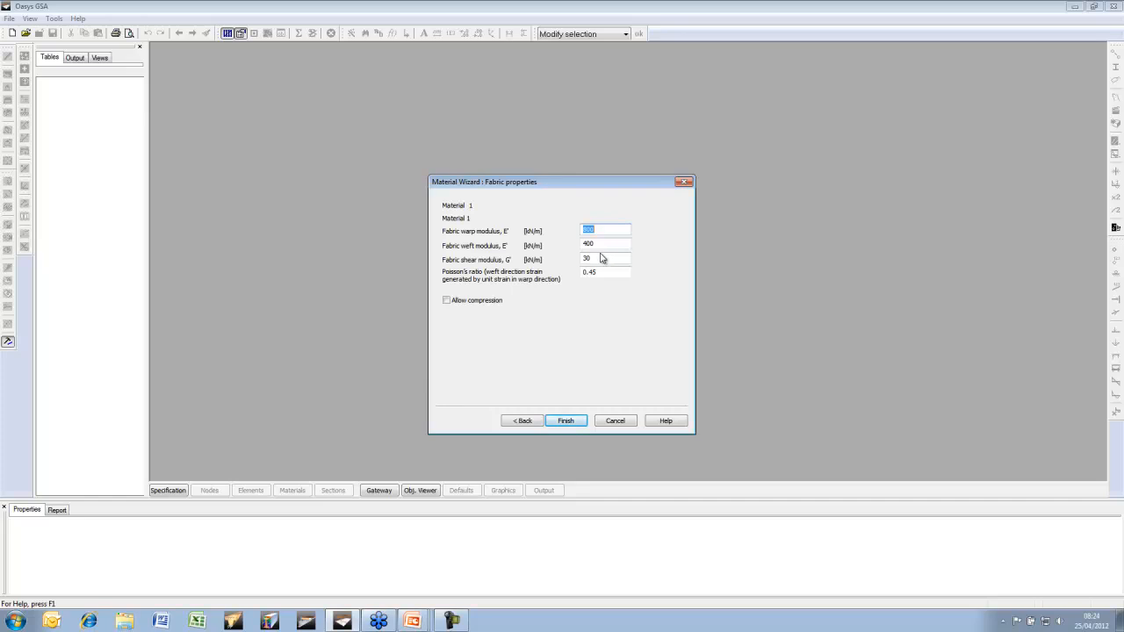
click(568, 421)
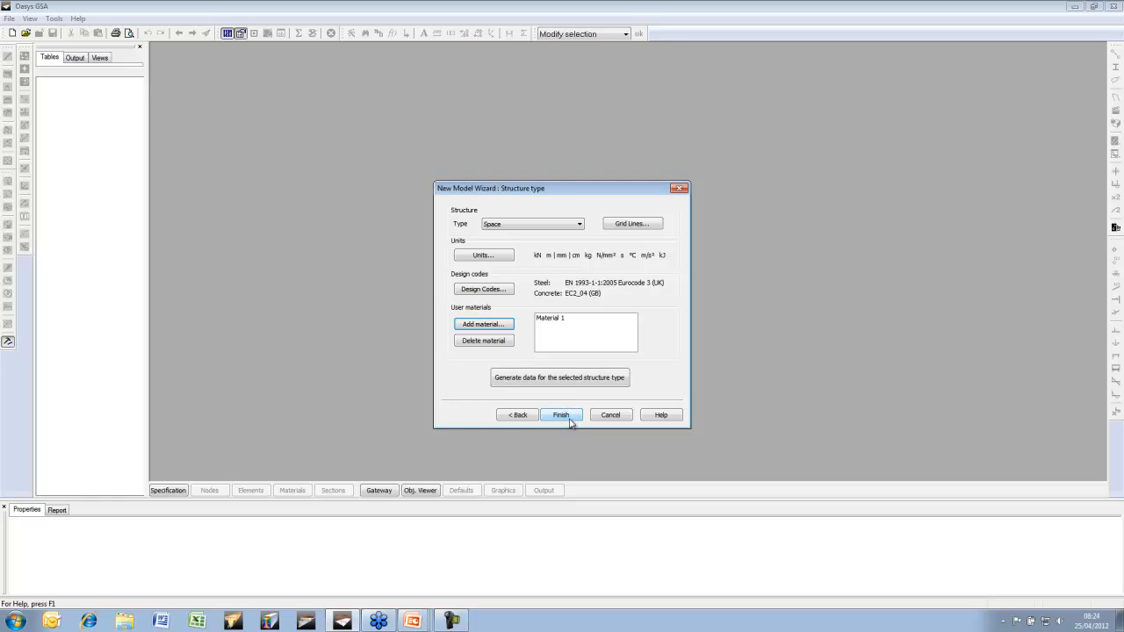
Start generating a 2D element orthogonal grid 5 m wide in x and y, with 10 elements in each direction
click(527, 380)
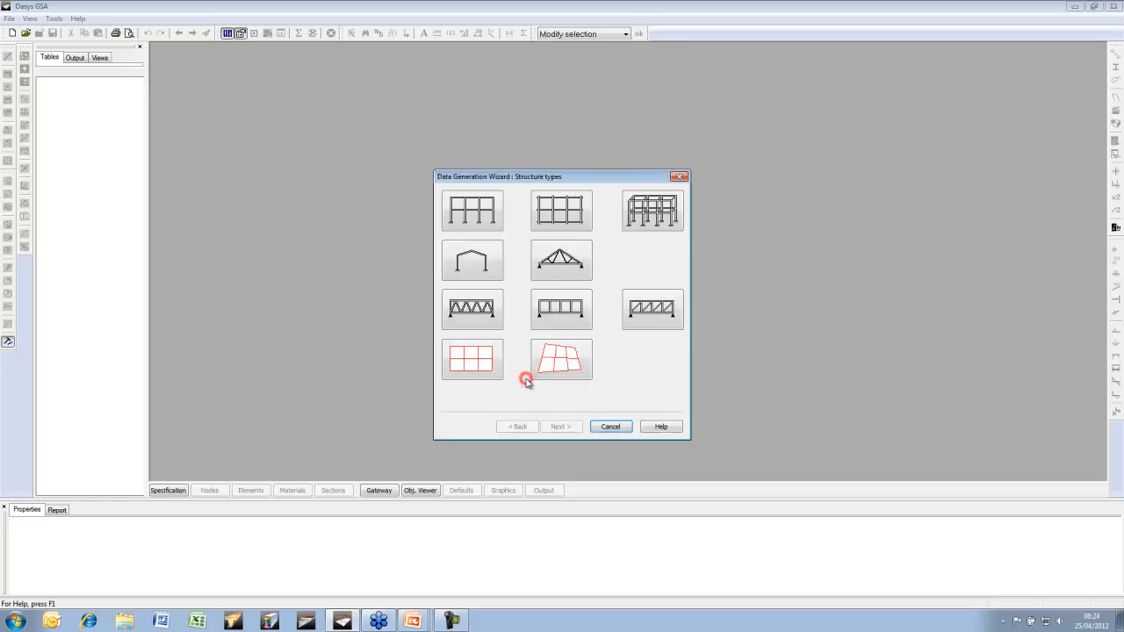
click(480, 357)
double_click(482, 359)
text(5)
key(Tab)
text(5)
key(Tab)
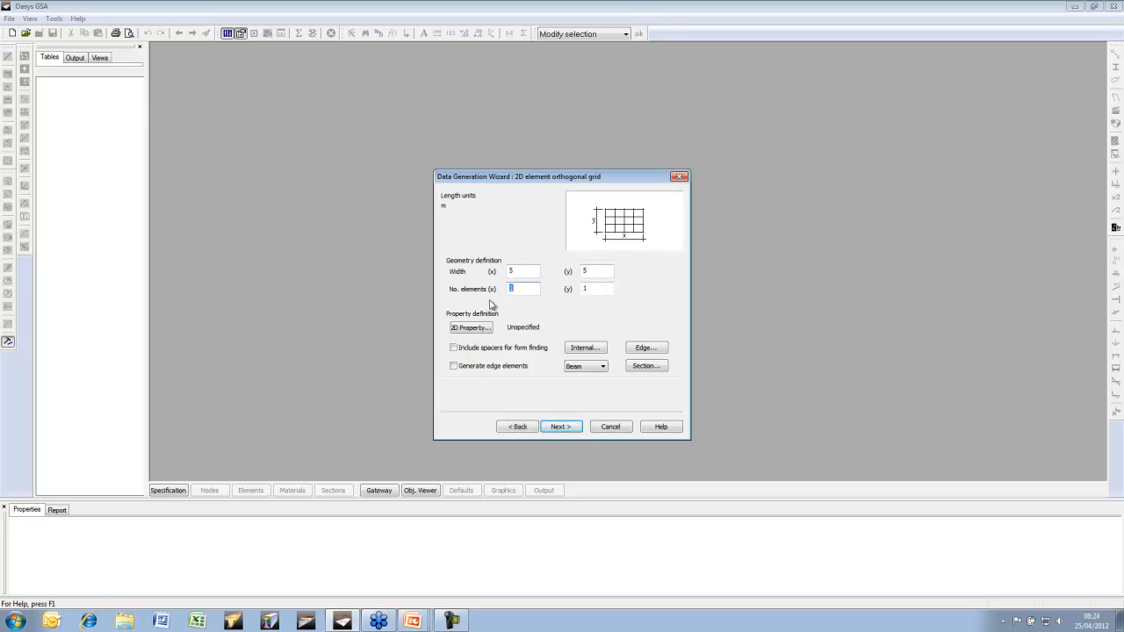
text(10)
key(Tab)
text(10)
Define the grid's 2D property as Fabric with Global axis, material 1 : Material 1 and an additional mass of 1 kg/m²
click(475, 328)
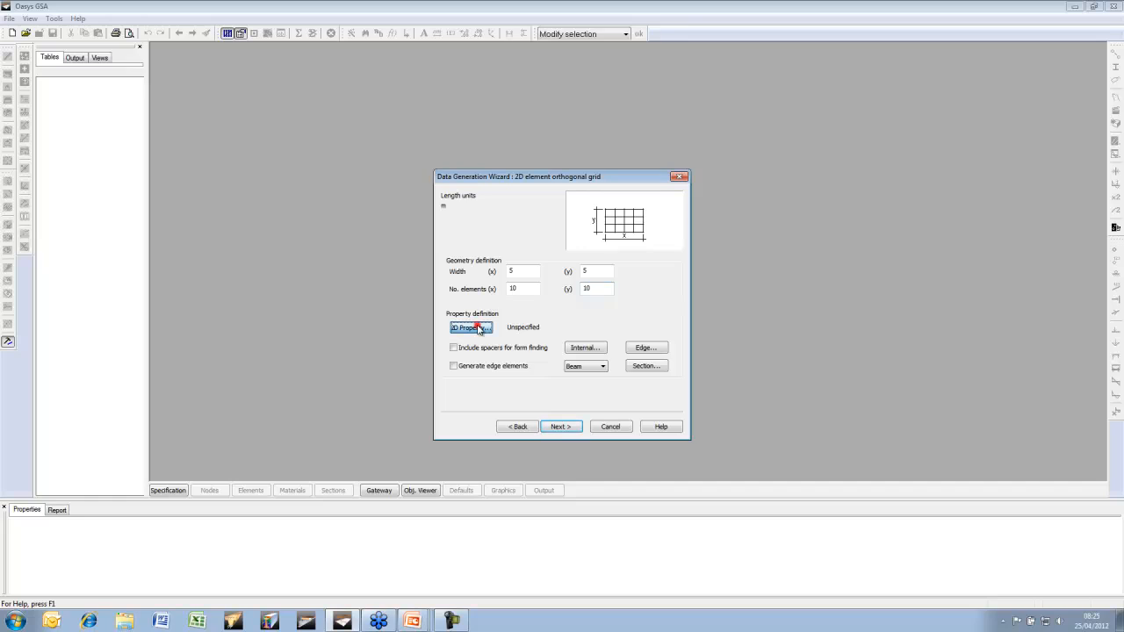
click(573, 256)
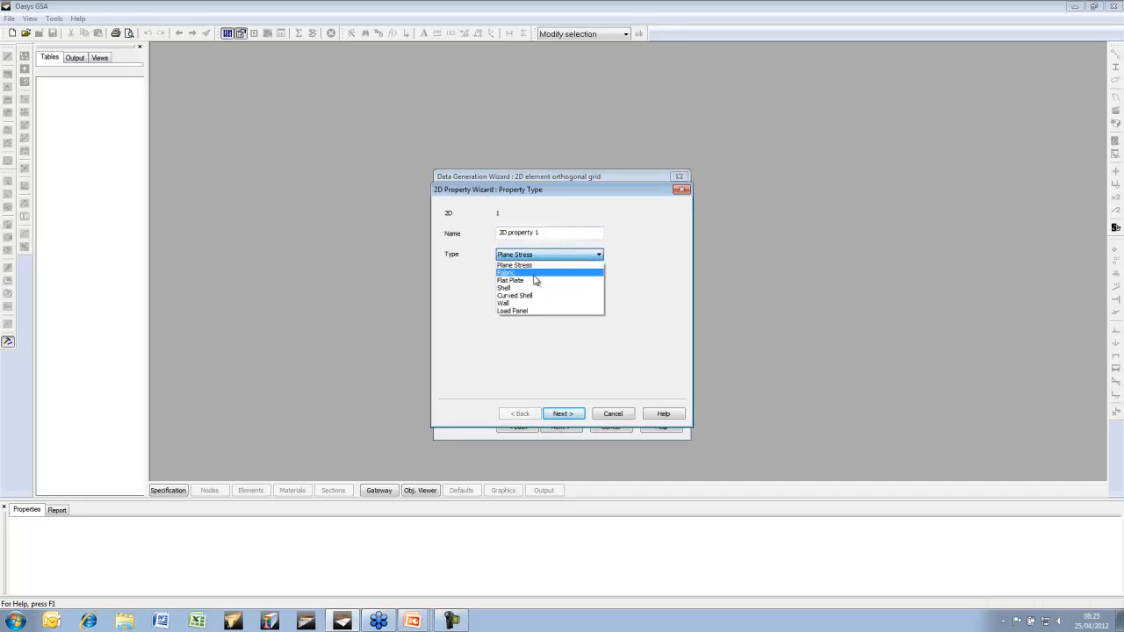
click(566, 278)
click(573, 414)
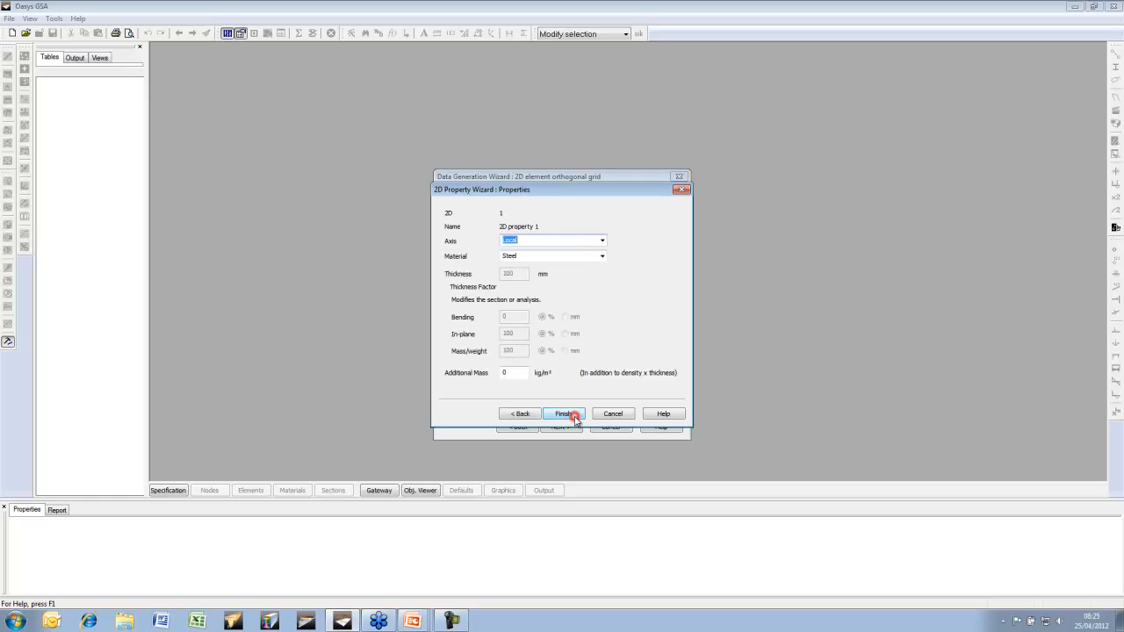
click(602, 242)
click(550, 251)
click(602, 256)
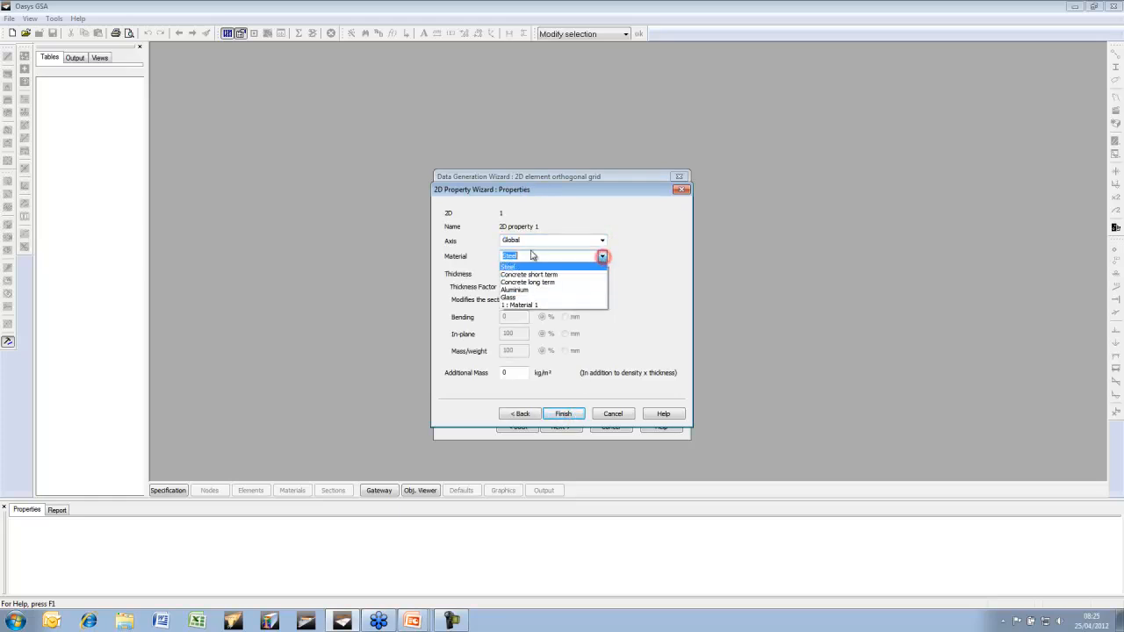
click(531, 300)
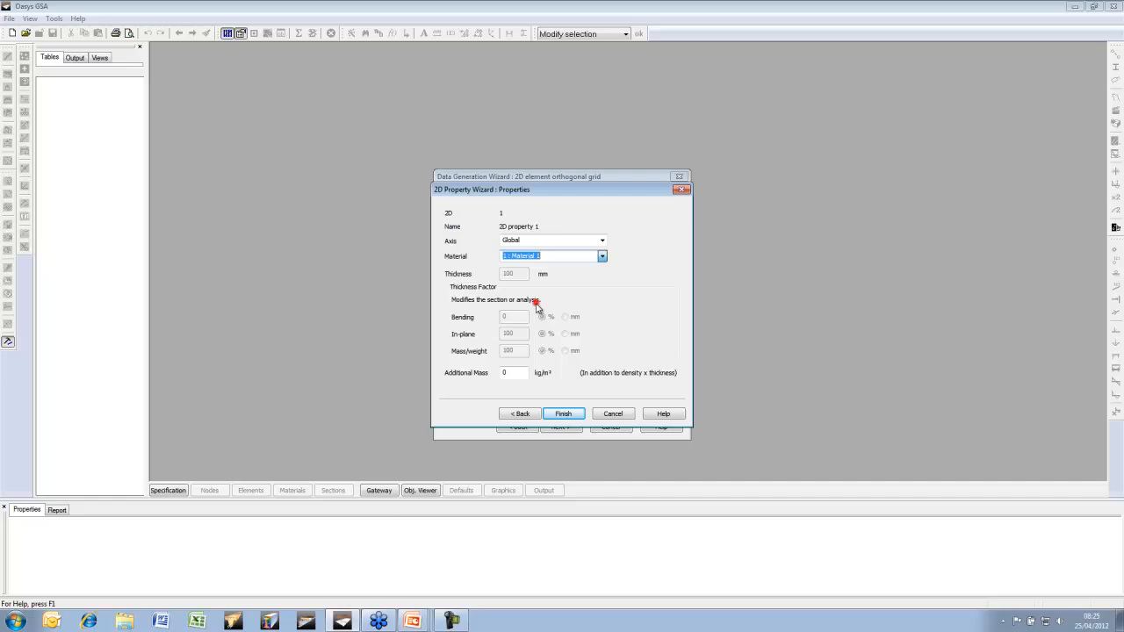
double_click(516, 370)
text(1)
click(564, 415)
Include spacers for form finding and accept the internal spacer as Geodesic with Ratio leg length type, stiffness 1000 and leg length ratio 1
click(453, 349)
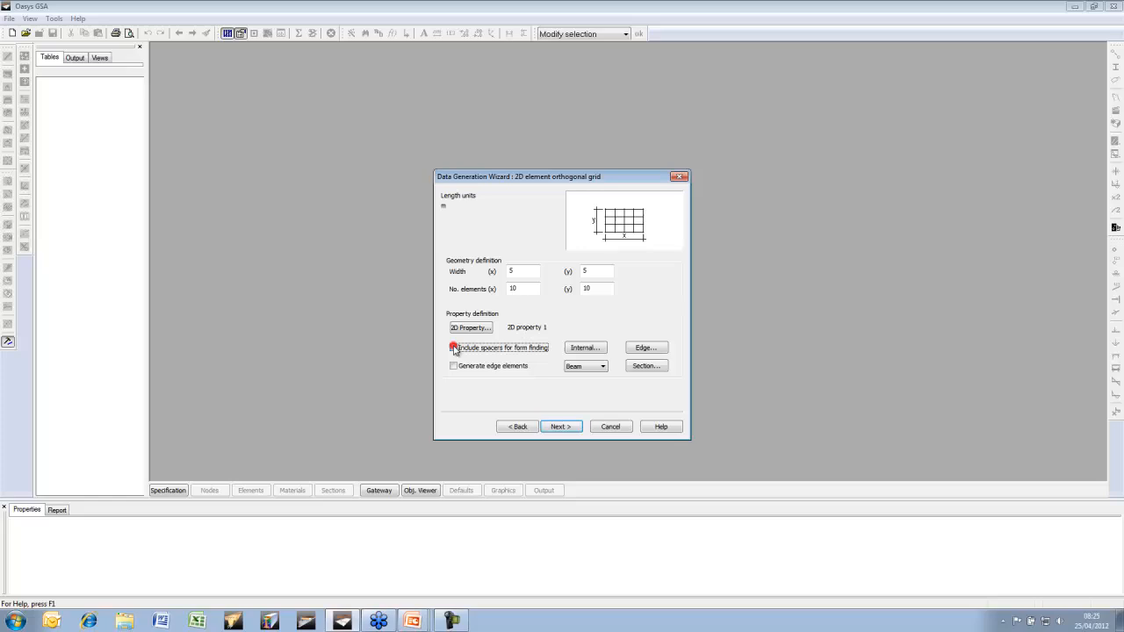
click(584, 348)
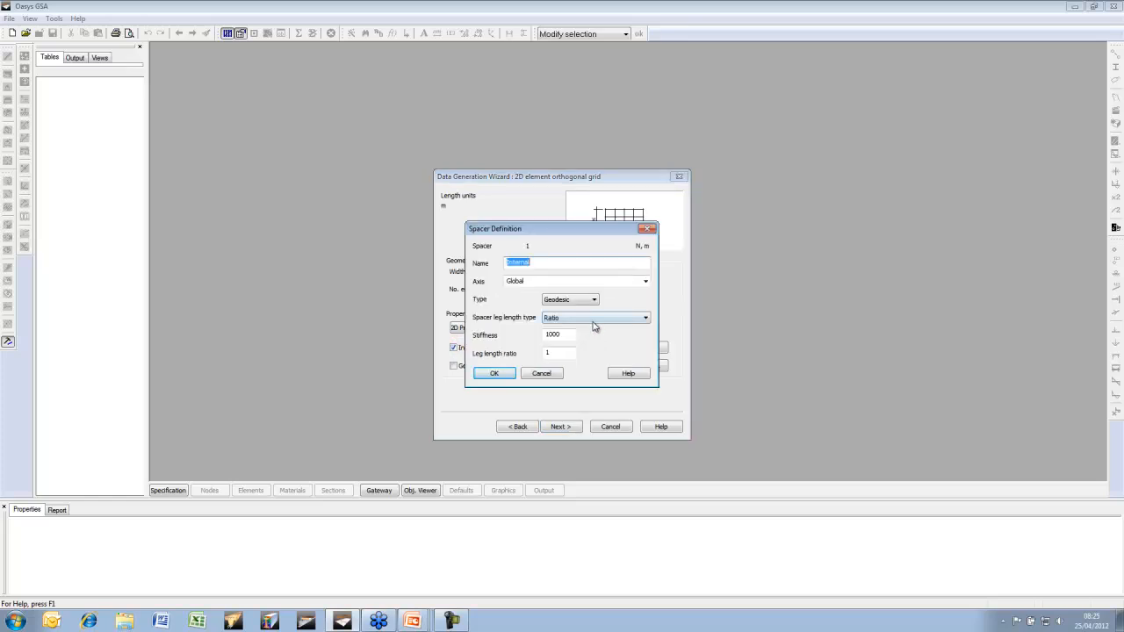
drag(594, 231, 555, 221)
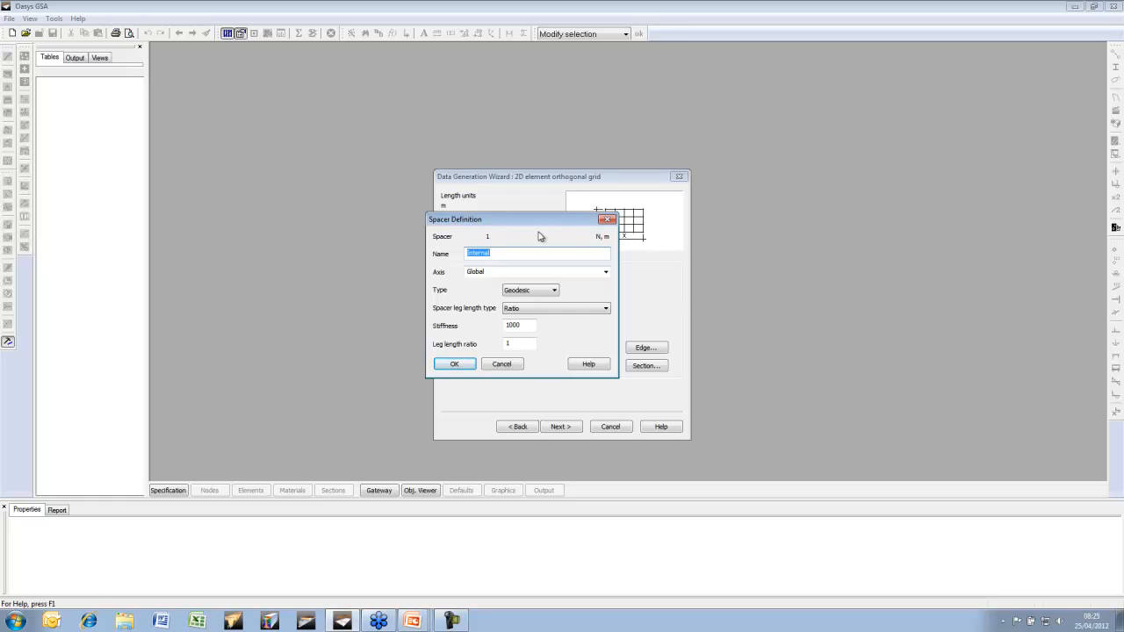
click(555, 290)
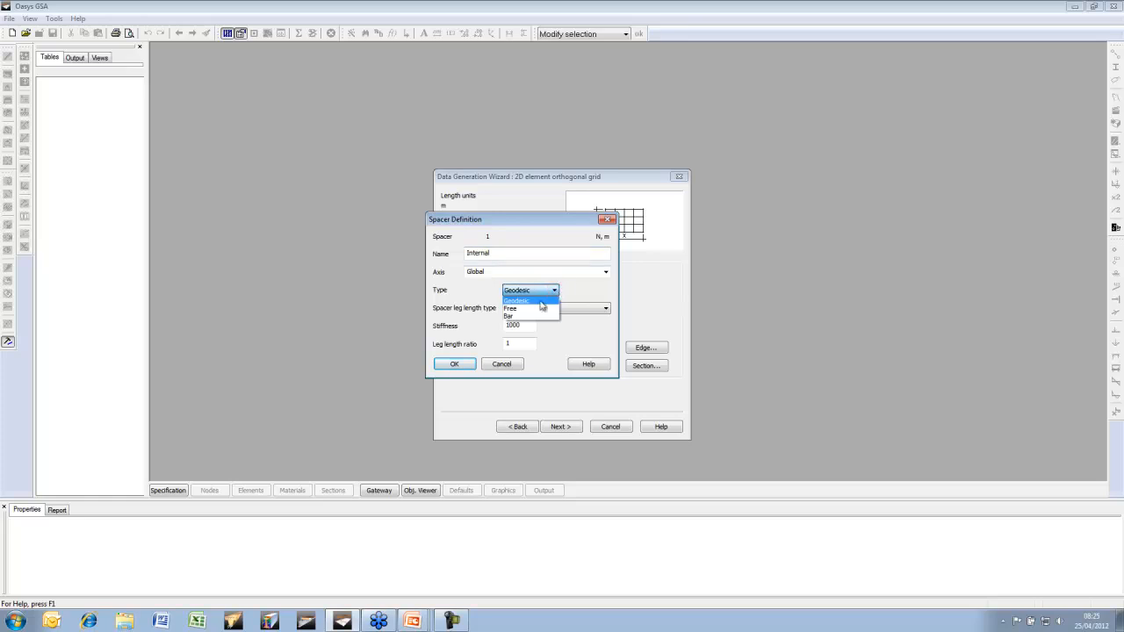
click(571, 293)
click(606, 309)
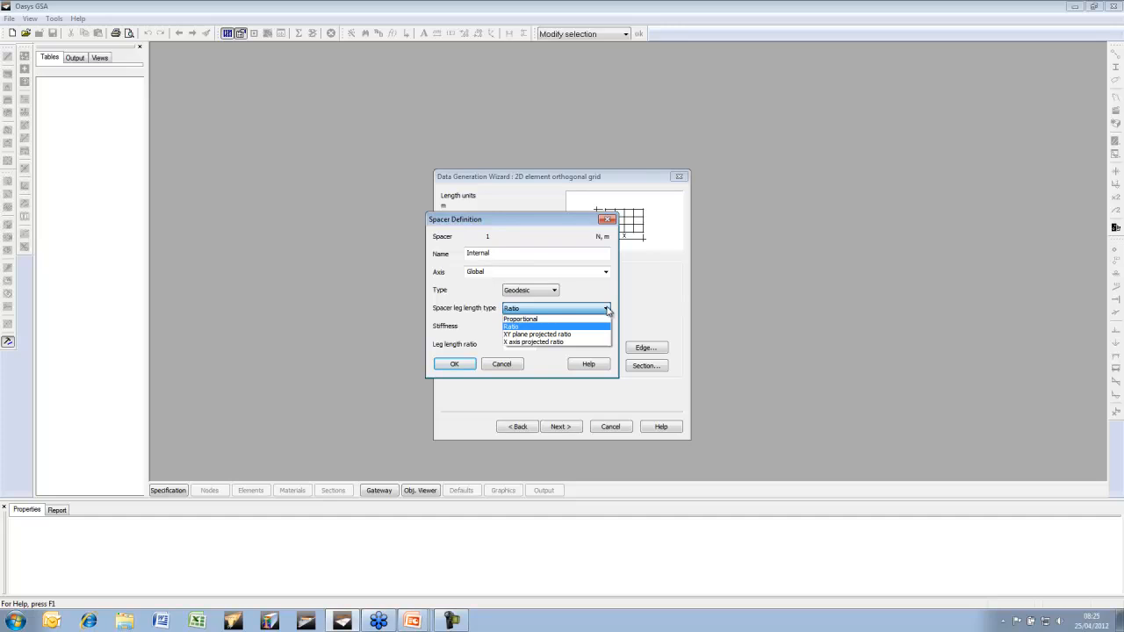
click(598, 293)
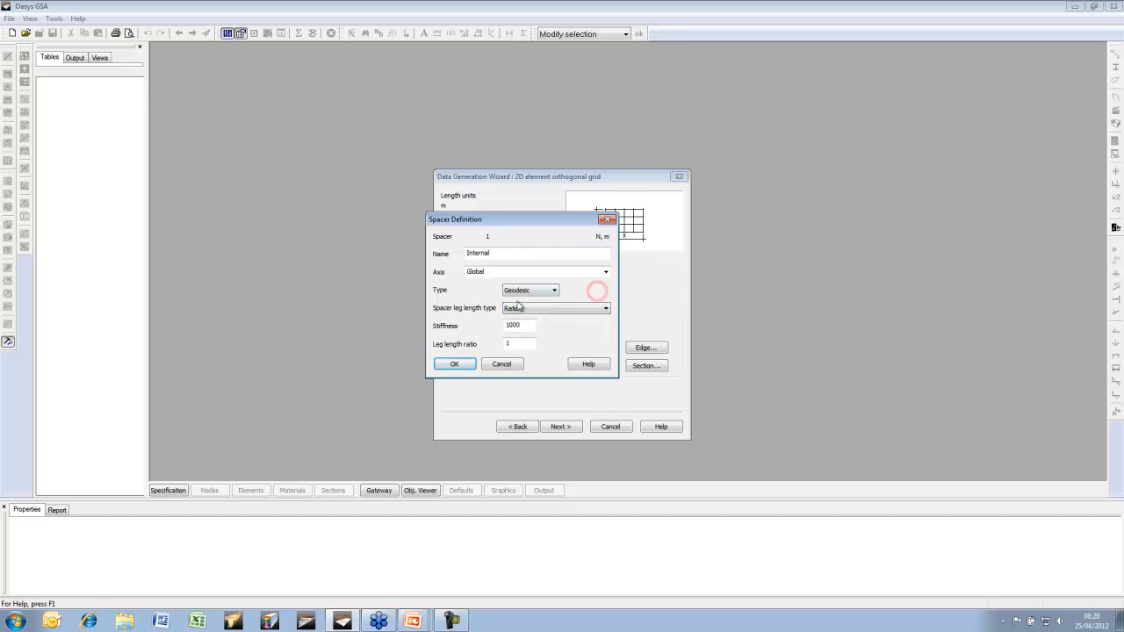
double_click(508, 344)
click(463, 364)
Review the edge spacer definition and accept it as type Bar with the Ratio leg length type
click(659, 348)
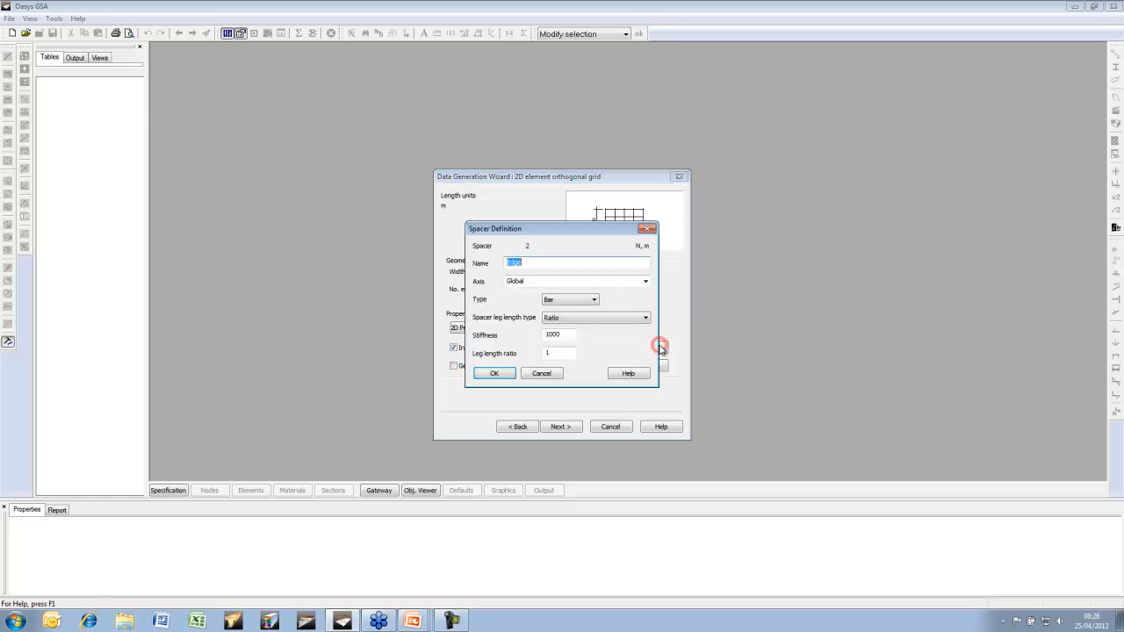
click(594, 302)
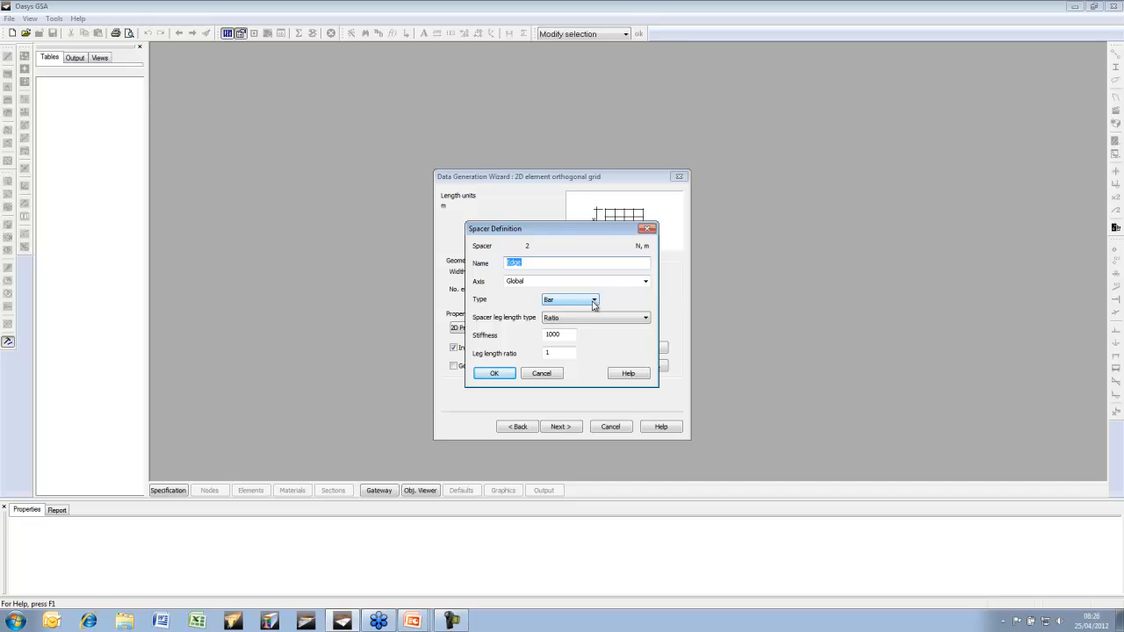
click(494, 373)
Enable generation of edge elements and set their element type to Tie
click(454, 365)
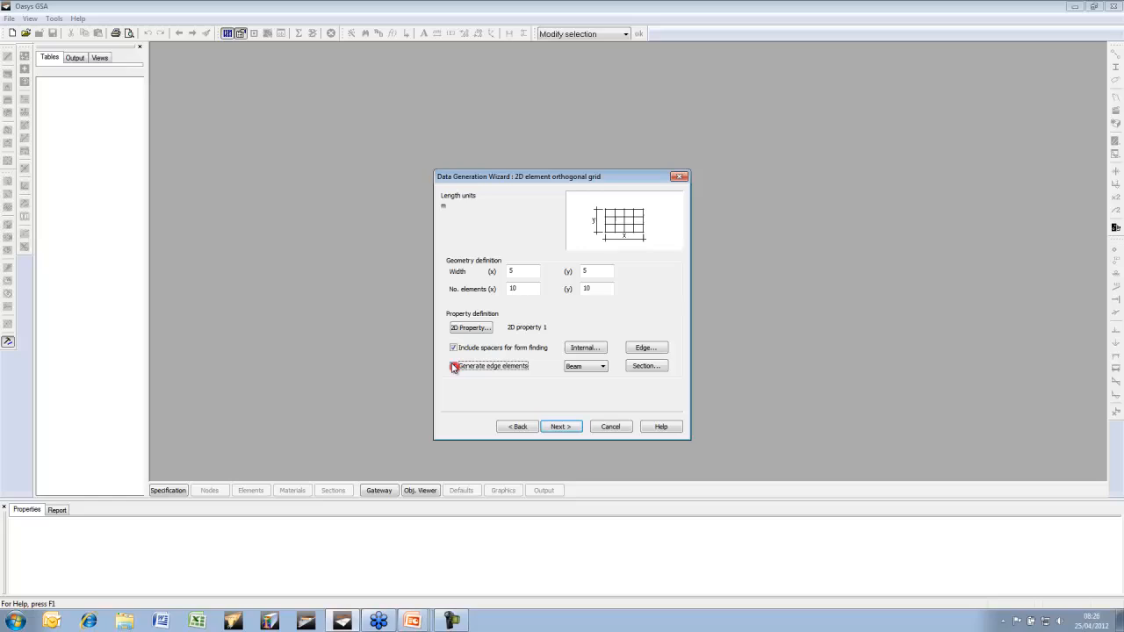
click(603, 366)
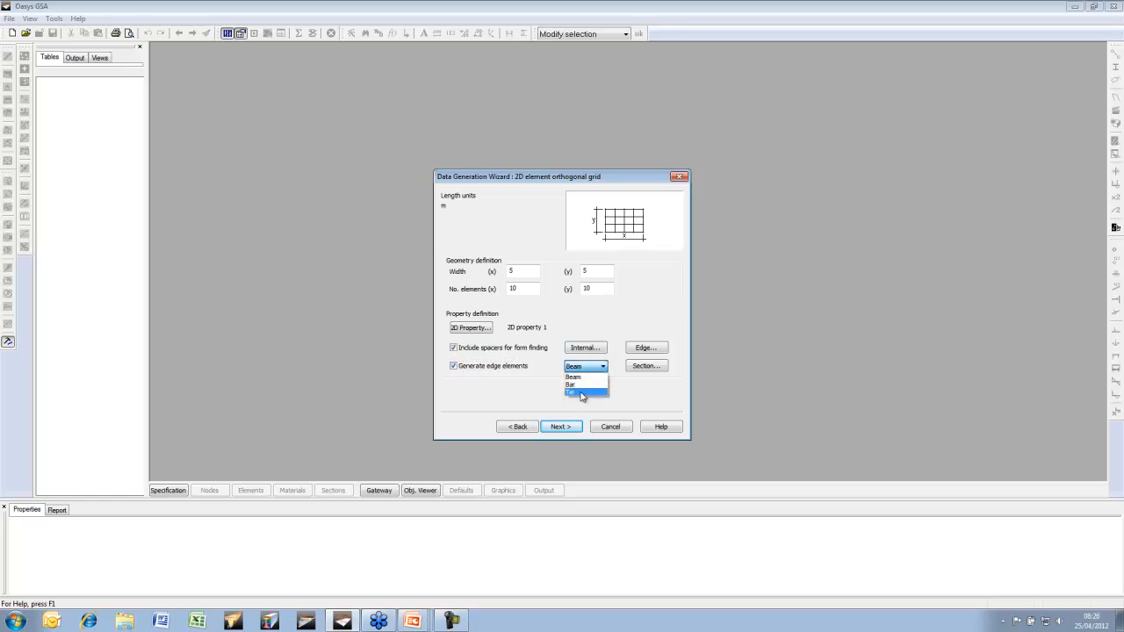
click(582, 394)
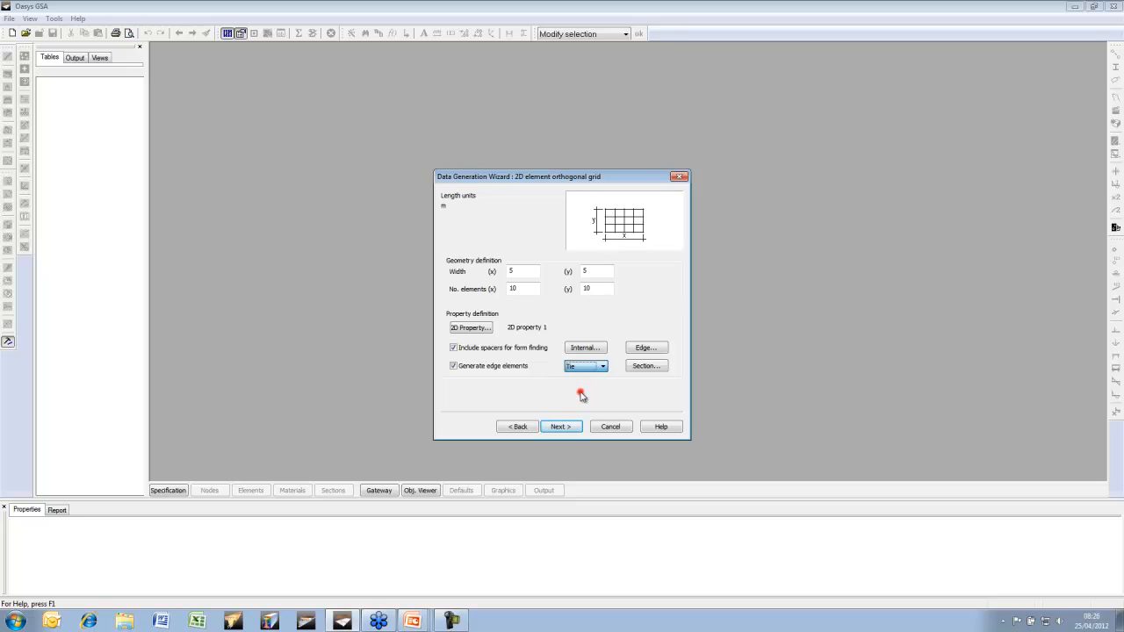
Open the edge element section definition and rename the section Edge cable
click(647, 367)
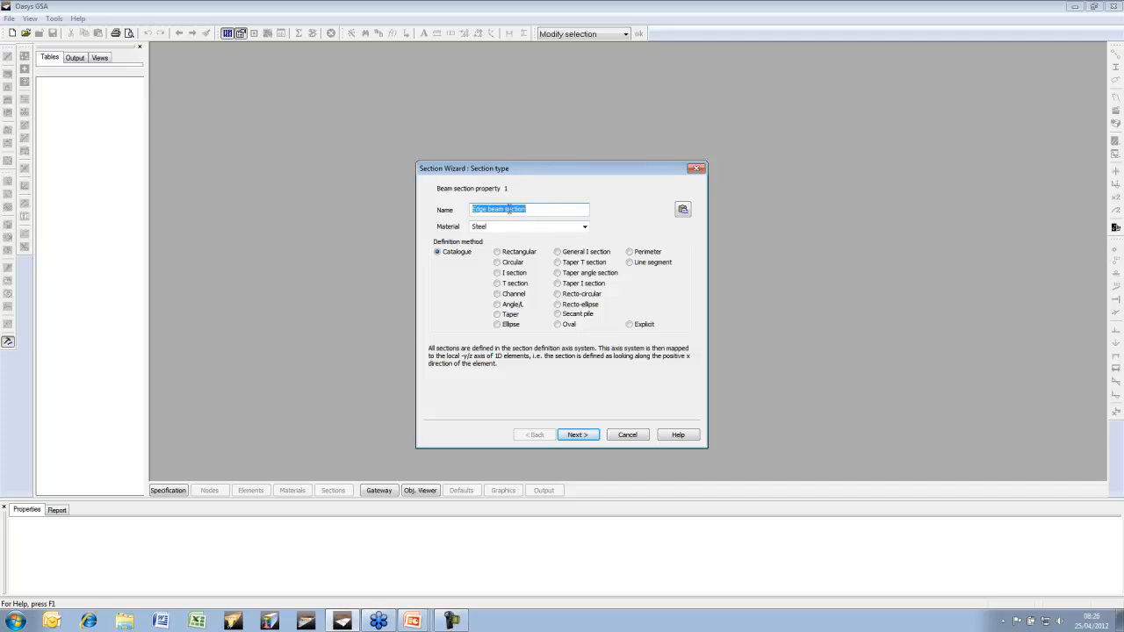
click(494, 209)
double_click(495, 209)
text(cable)
key(Delete)
key(Delete)
key(Delete)
key(Delete)
key(Delete)
key(Delete)
key(Delete)
key(Delete)
Define the edge section as a solid circular steel section of 5 mm diameter and finish generating the grid model
click(497, 261)
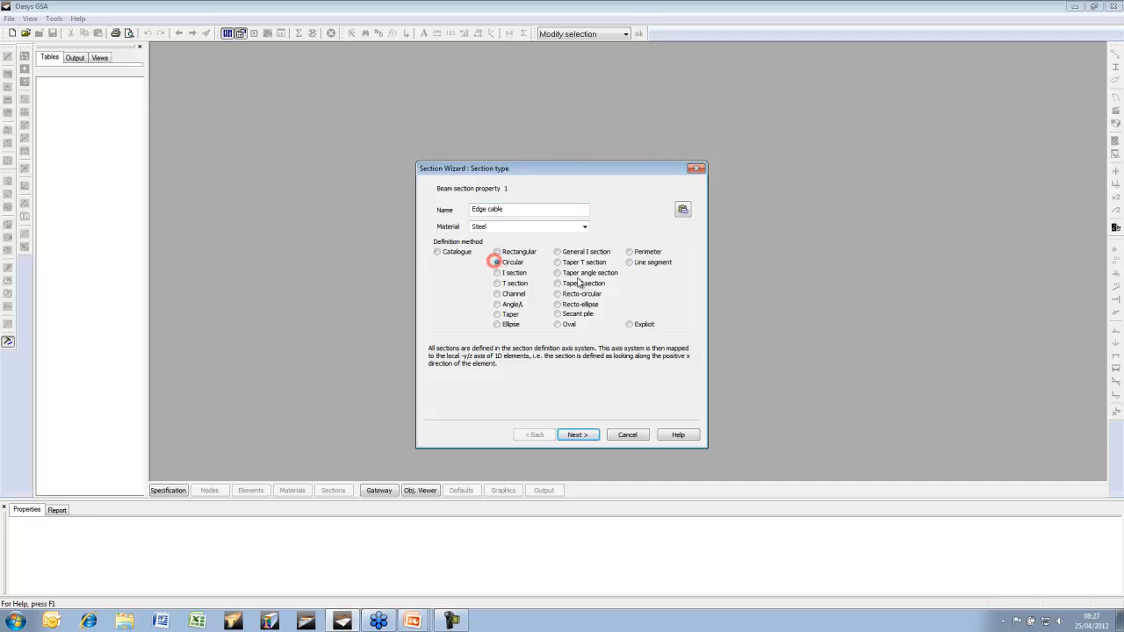
click(577, 434)
double_click(517, 244)
text(5)
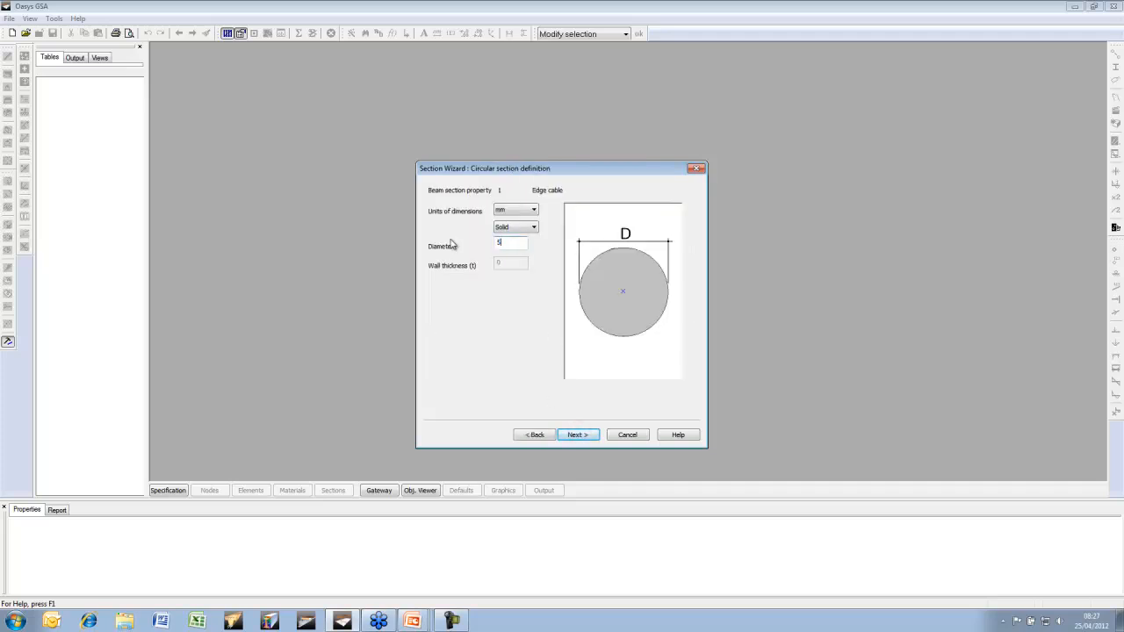
click(594, 436)
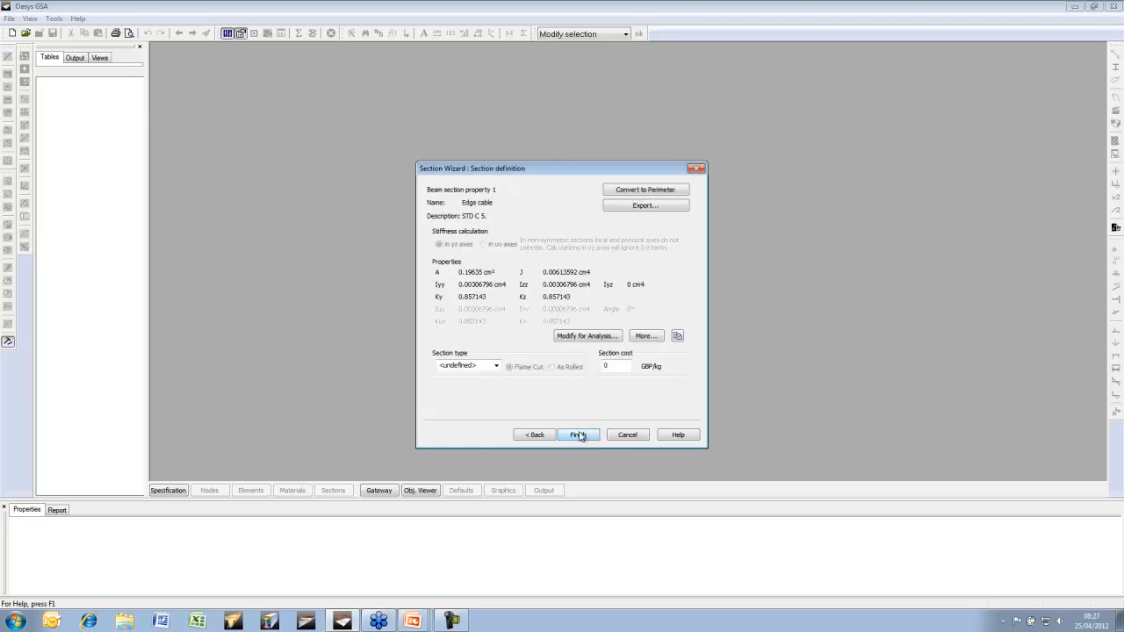
click(579, 436)
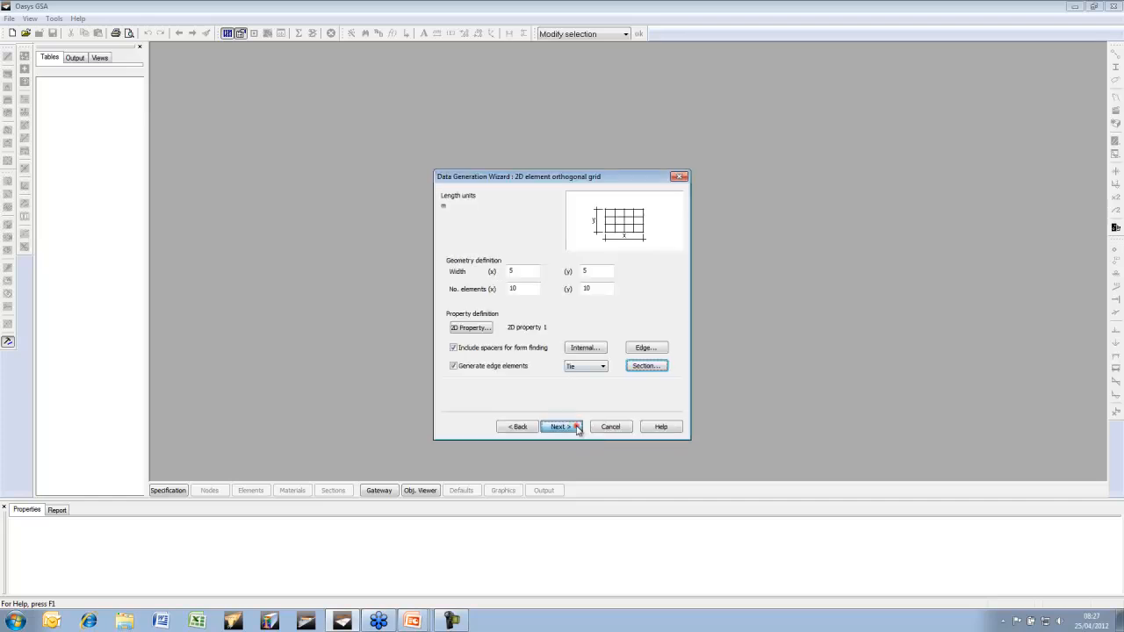
click(569, 429)
click(570, 428)
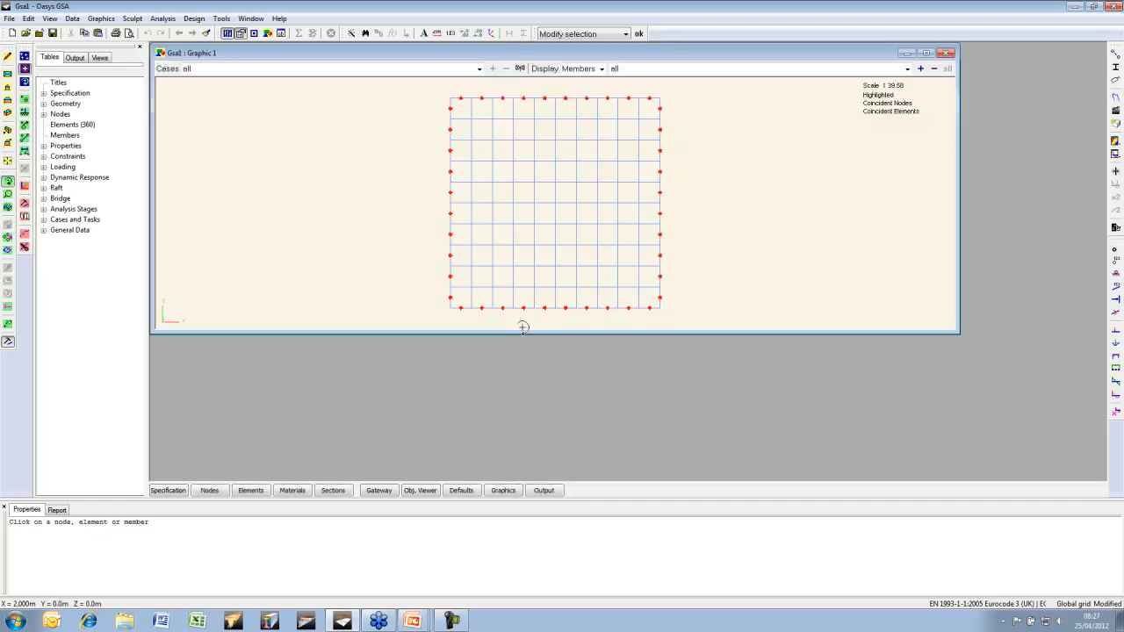
Display the grid with shrunken elements in an isometric view and show the node symbols
click(1117, 56)
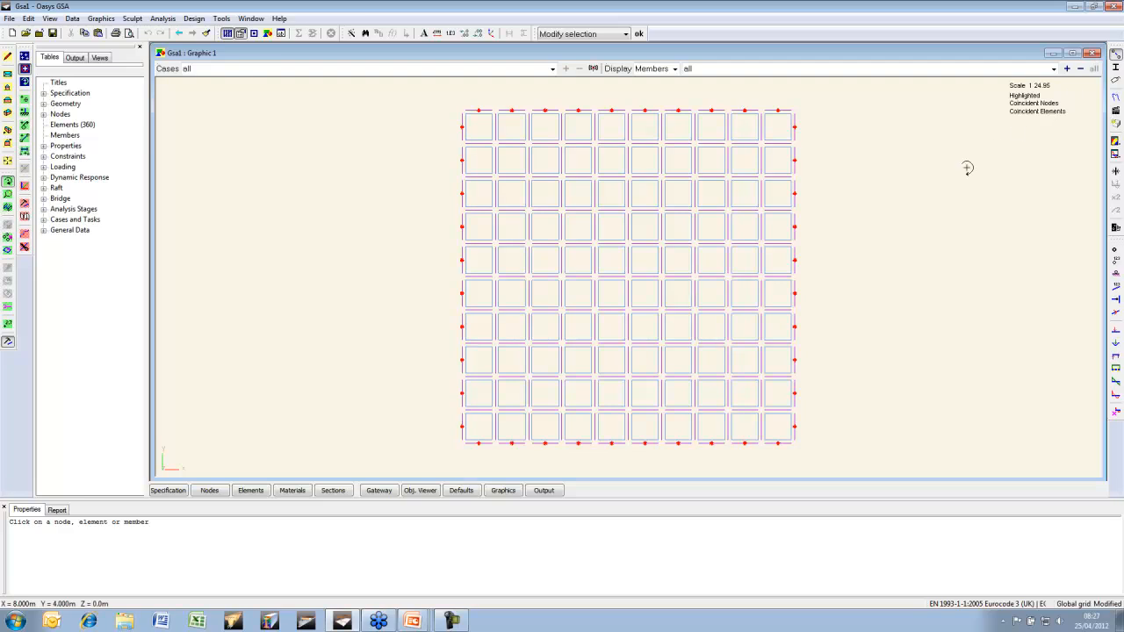
click(8, 130)
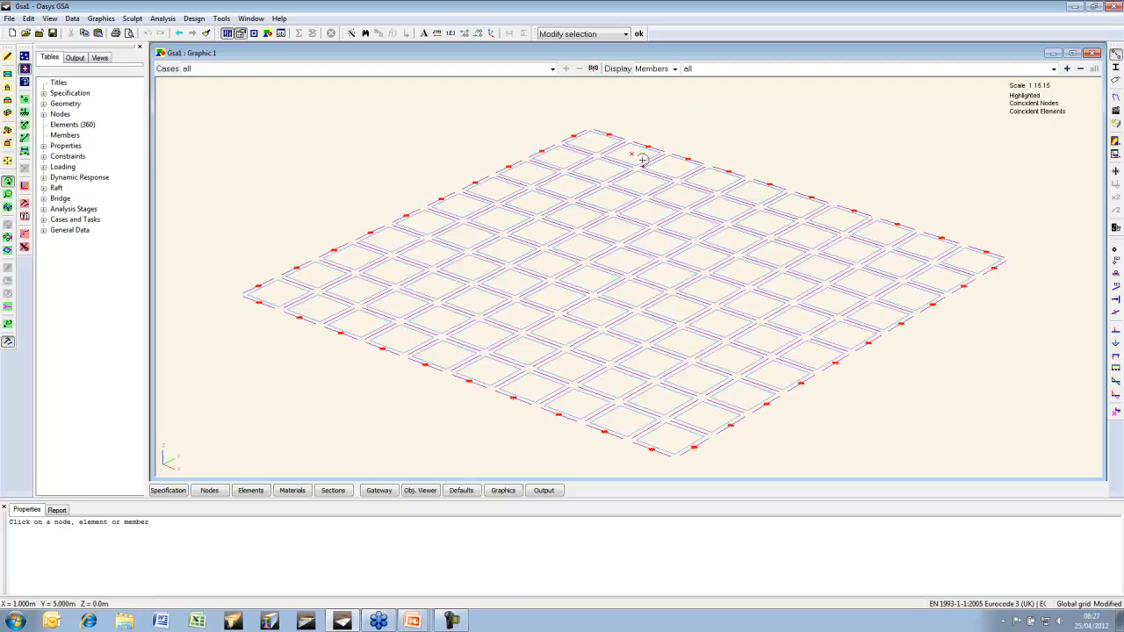
click(1116, 251)
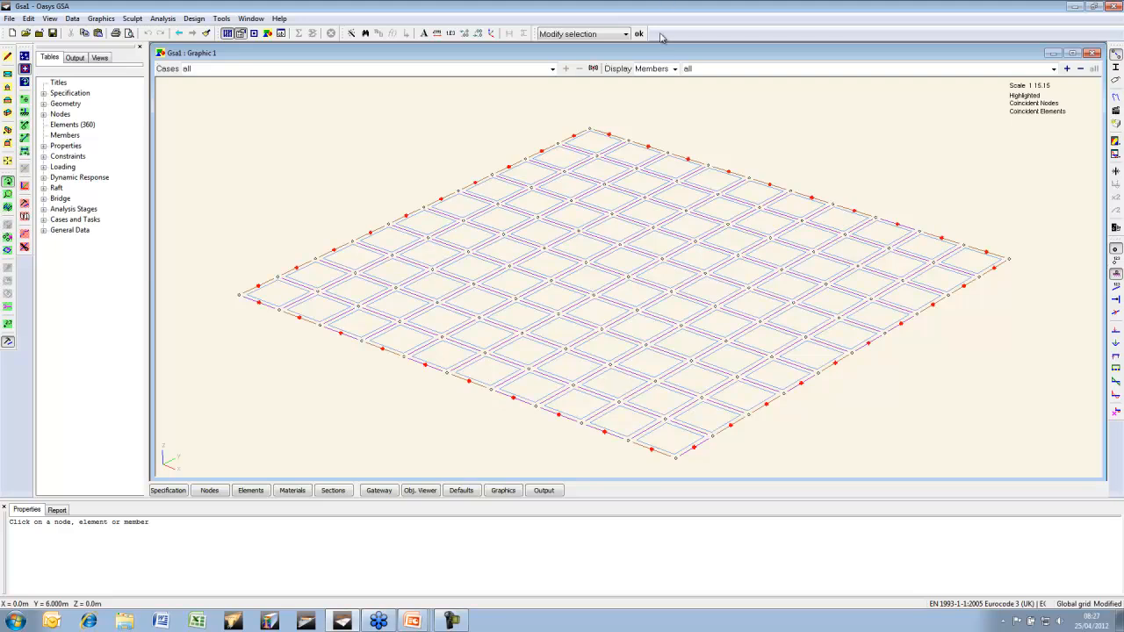
Try to restrict the displayed members to the list pa1
click(702, 70)
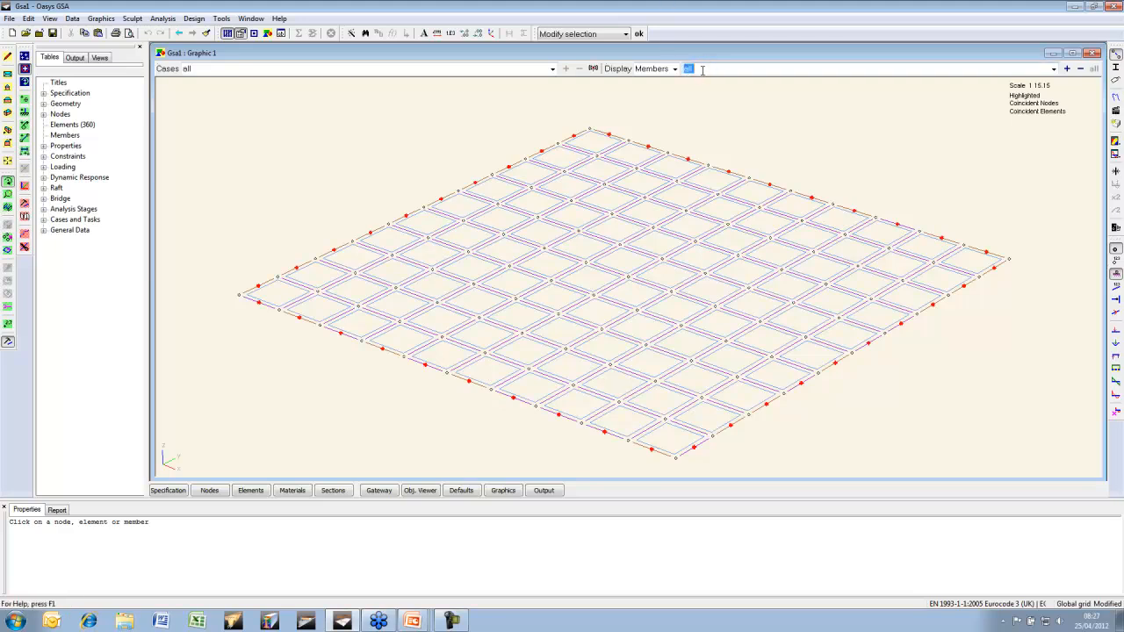
key(Return)
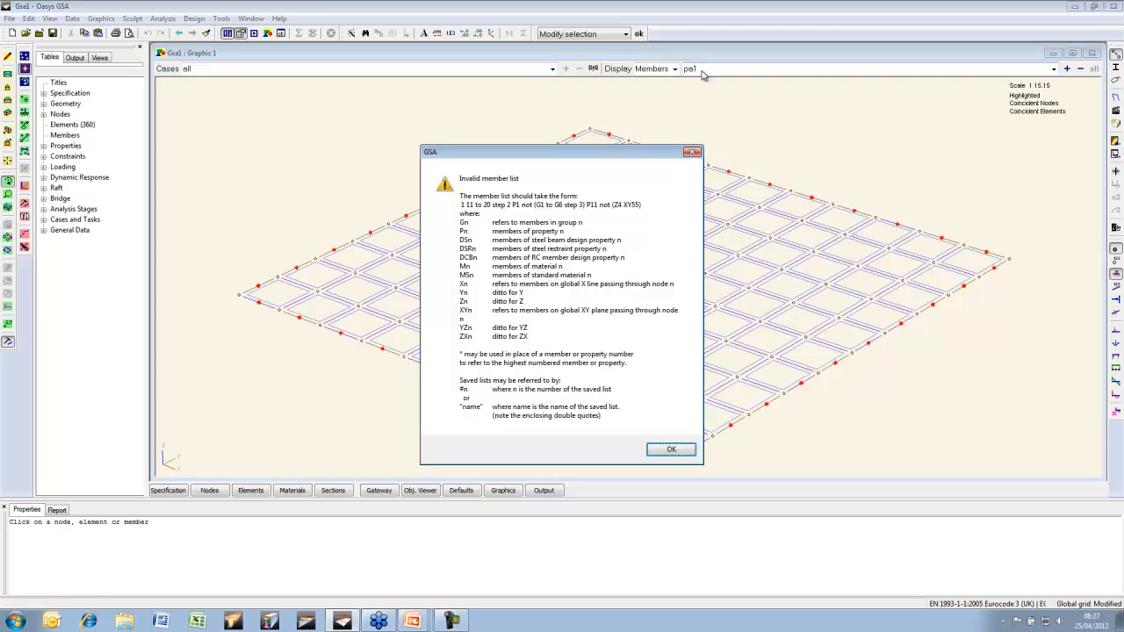
click(671, 448)
Switch the display list from members to elements and show only the elements in list pa1
click(672, 69)
click(666, 90)
click(702, 69)
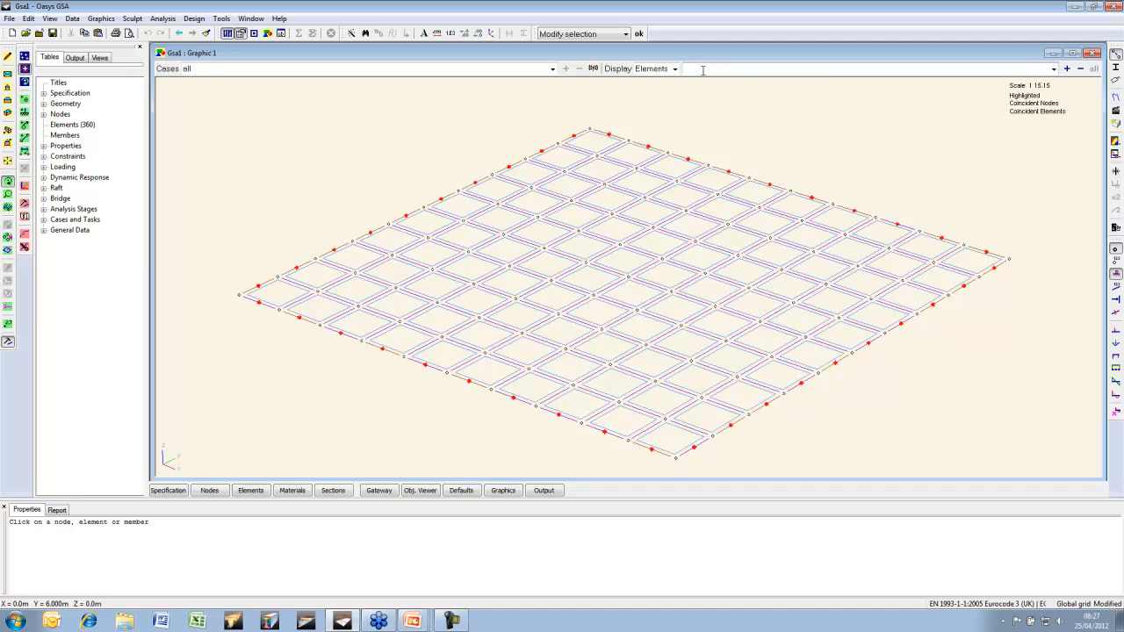
key(Return)
Show only the elements in list pb1, and after that only those in the list PG1 to PG*
double_click(705, 69)
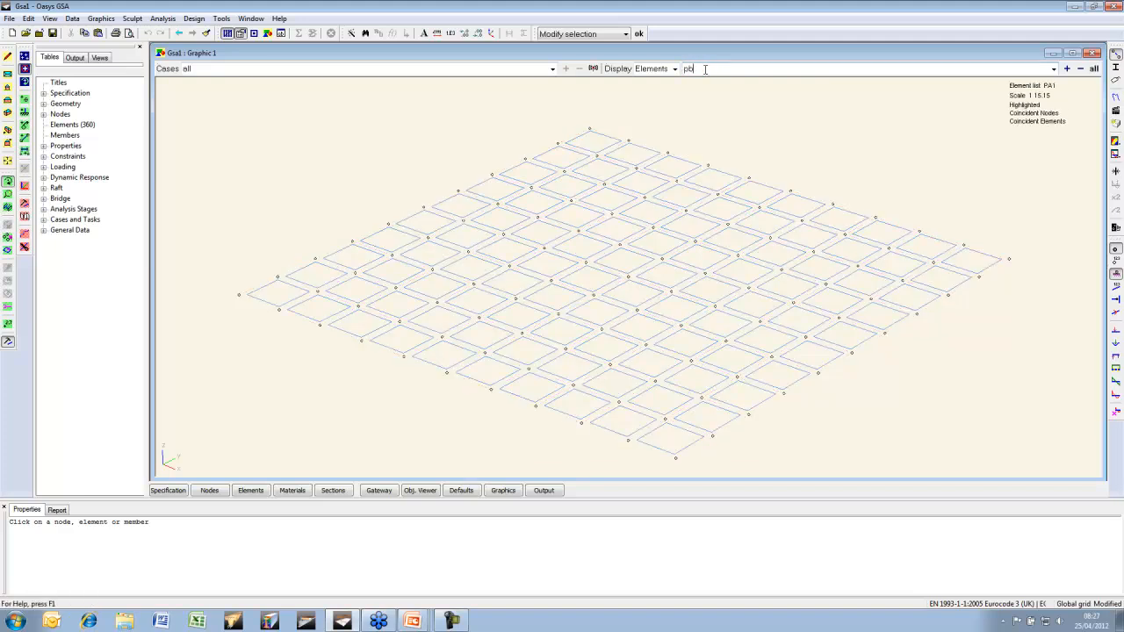
key(Return)
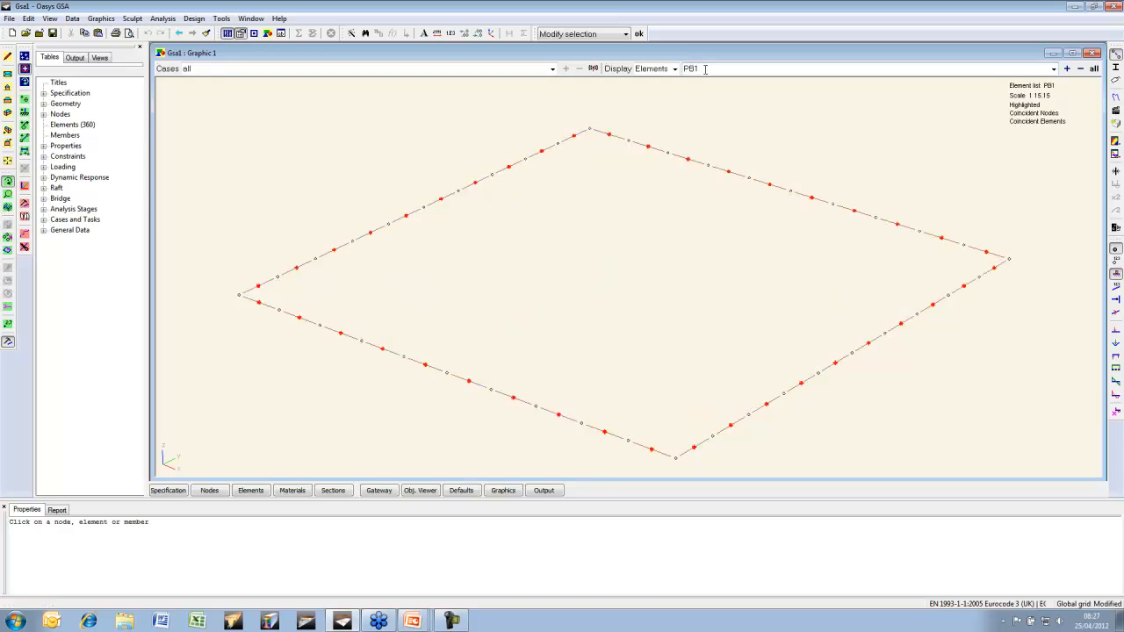
double_click(705, 69)
key(Return)
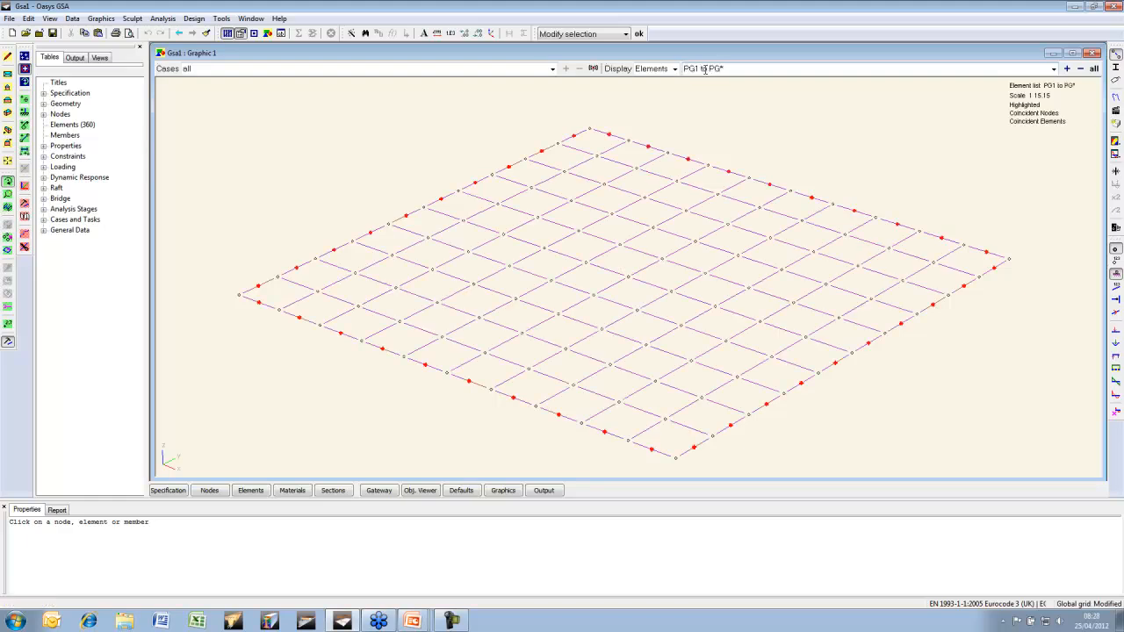
Set the display method to colour elements by property
click(1117, 82)
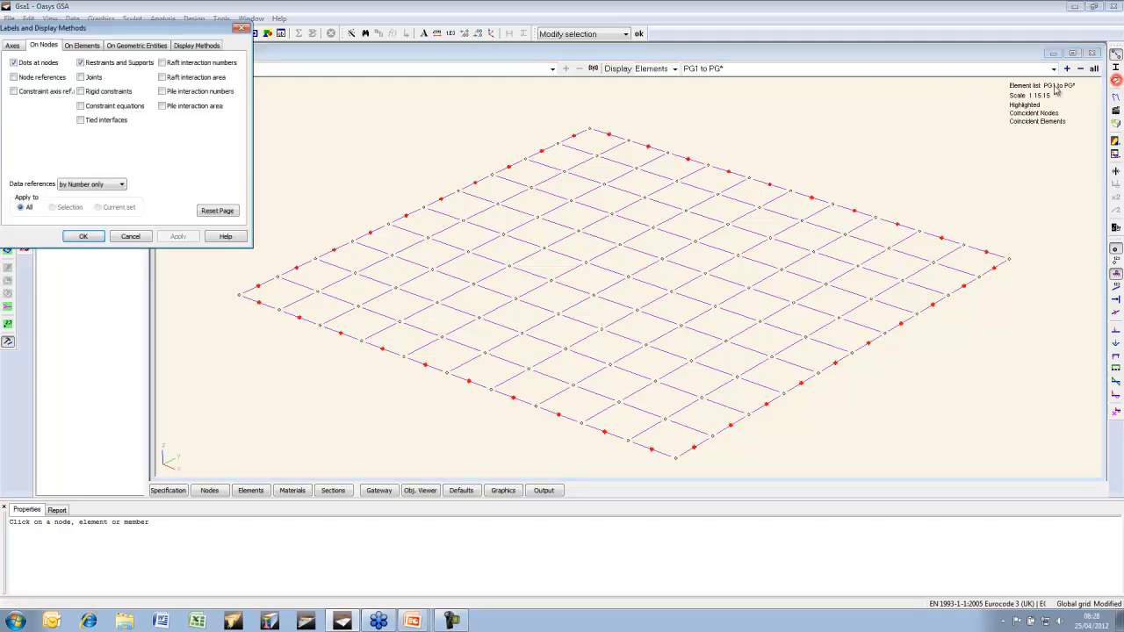
click(197, 45)
click(201, 85)
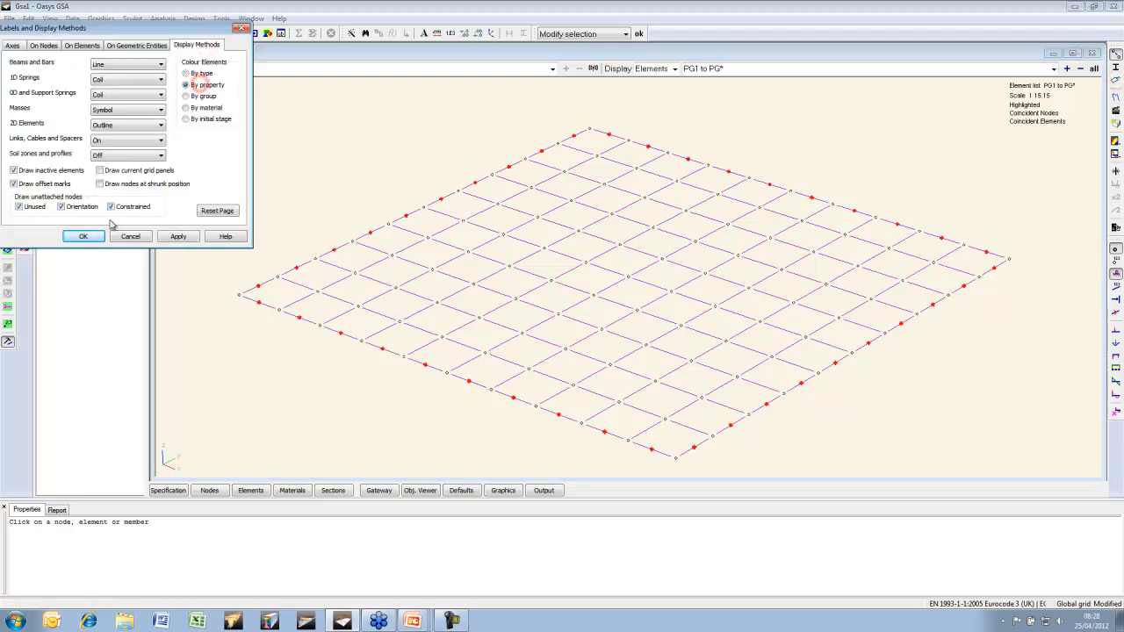
click(83, 237)
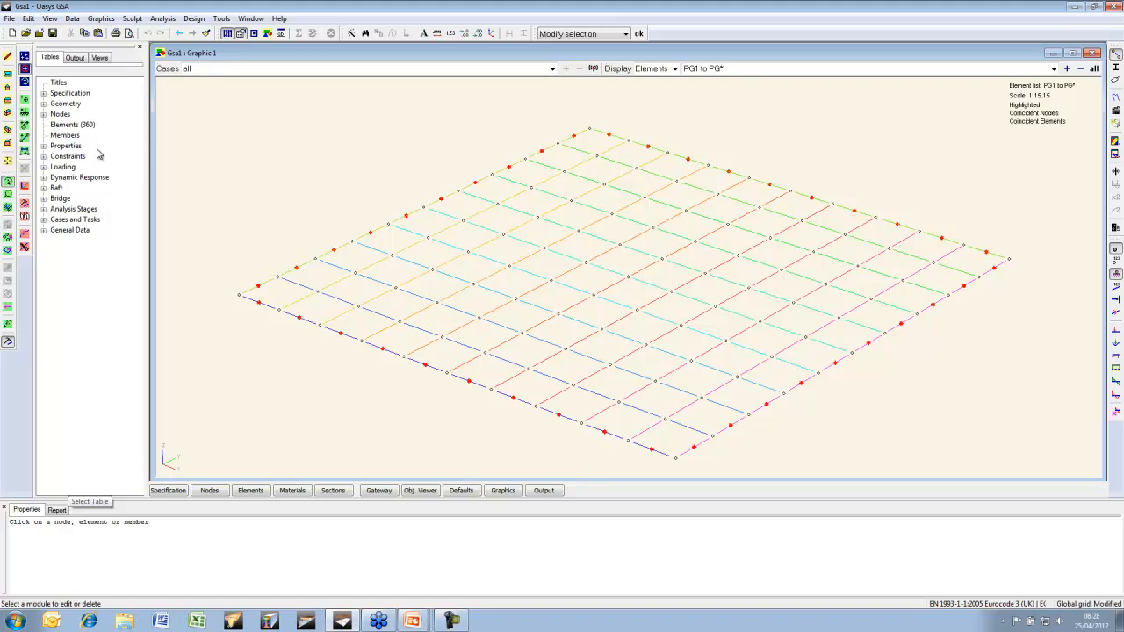
View the grid in plan and set the element display list back to all
click(7, 81)
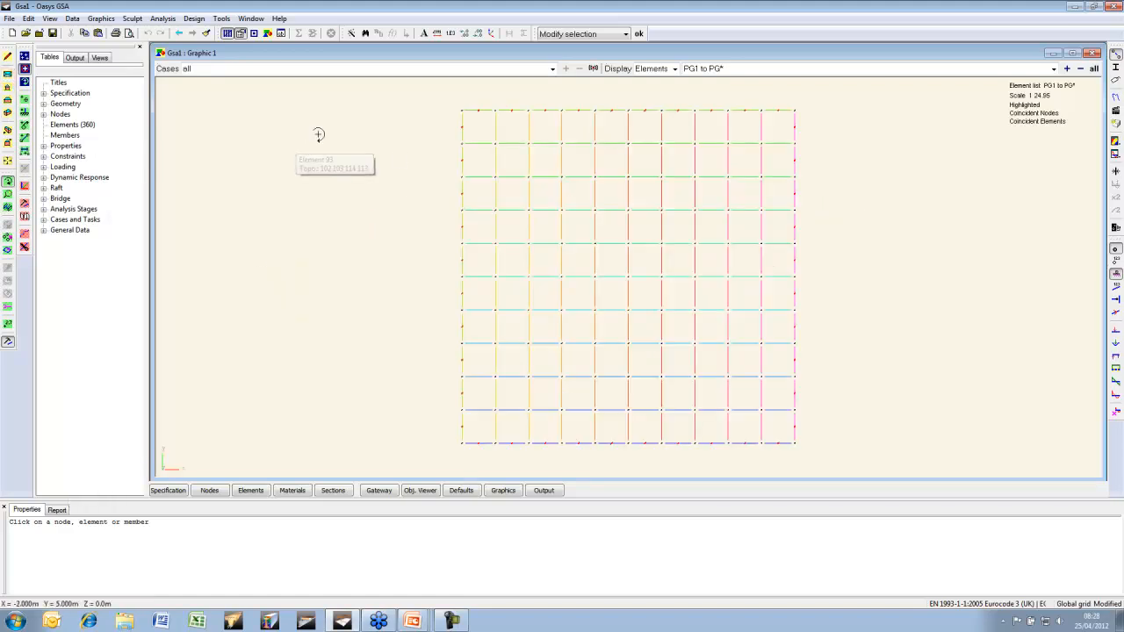
click(8, 56)
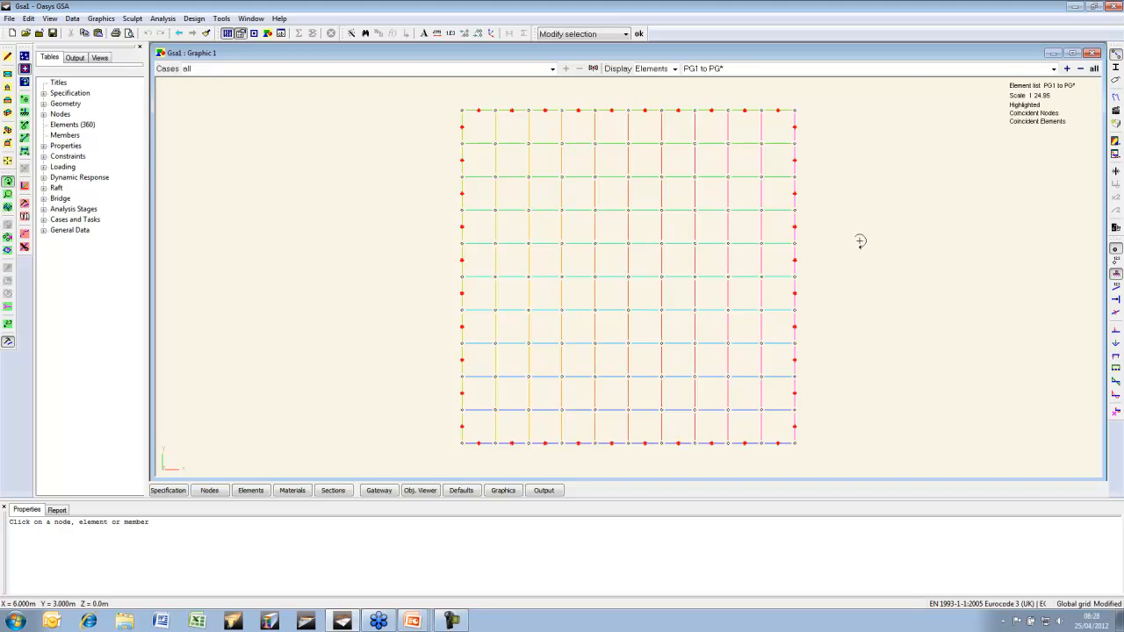
click(1093, 69)
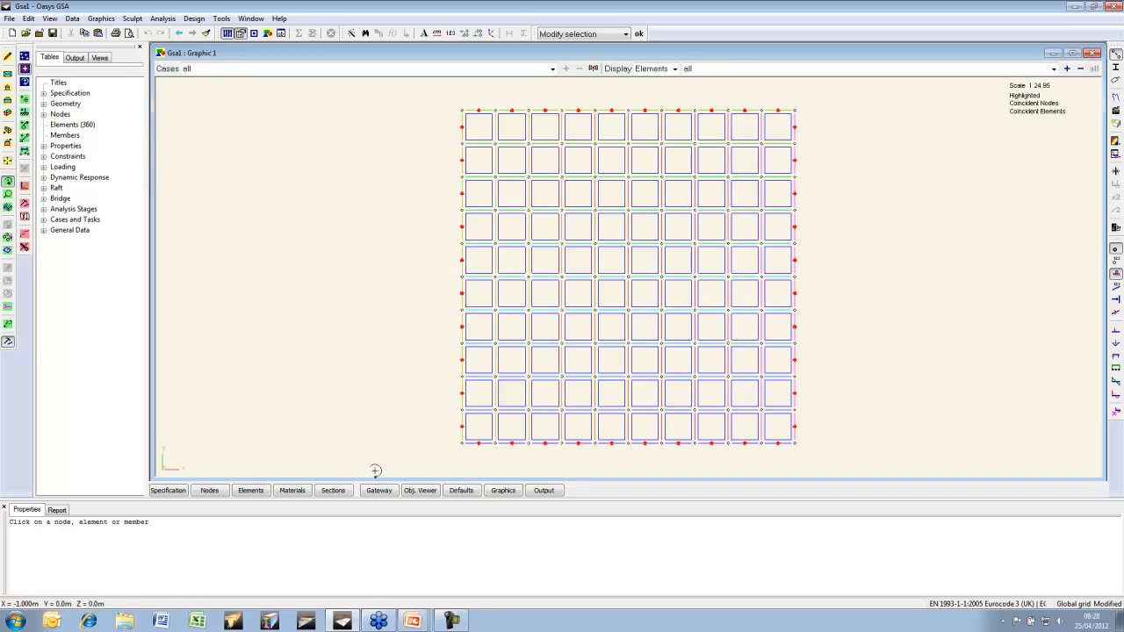
Add a second beam section named back stay in steel with the description STD C 5
click(335, 491)
drag(970, 342, 1001, 303)
click(460, 151)
click(260, 163)
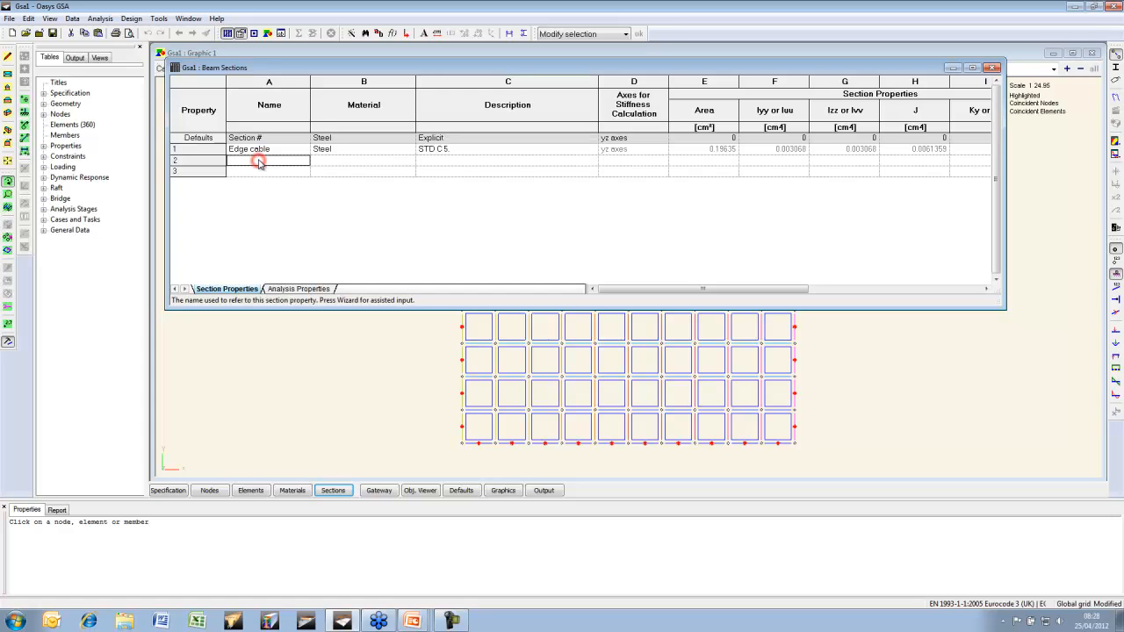
text(bac)
key(Tab)
key(Tab)
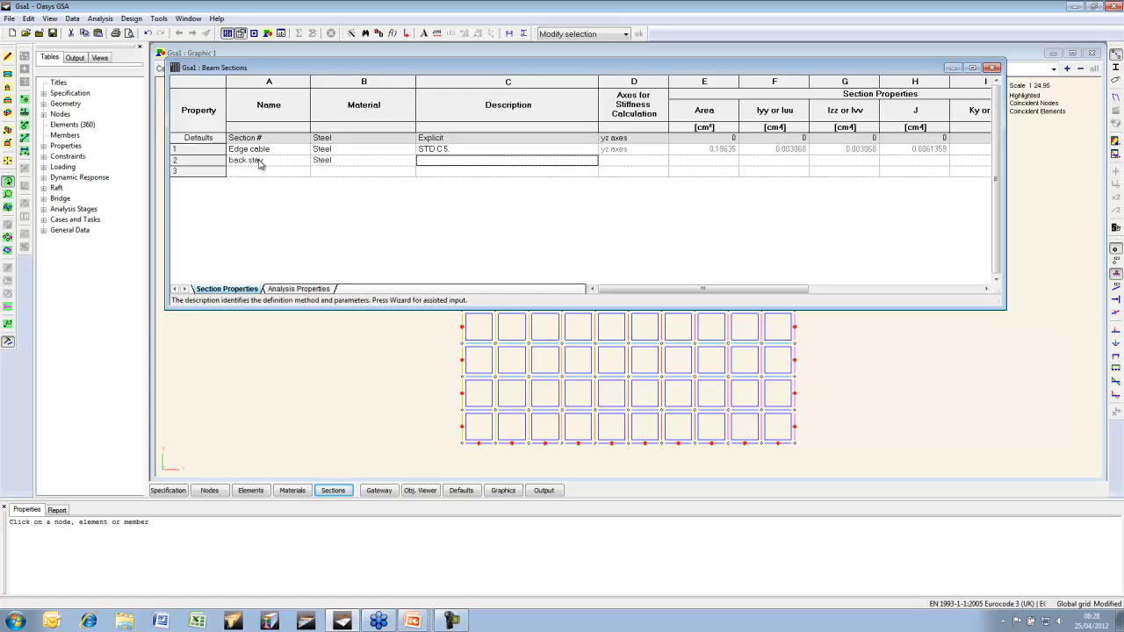
text(STD C 5.)
key(Down)
key(Left)
key(Left)
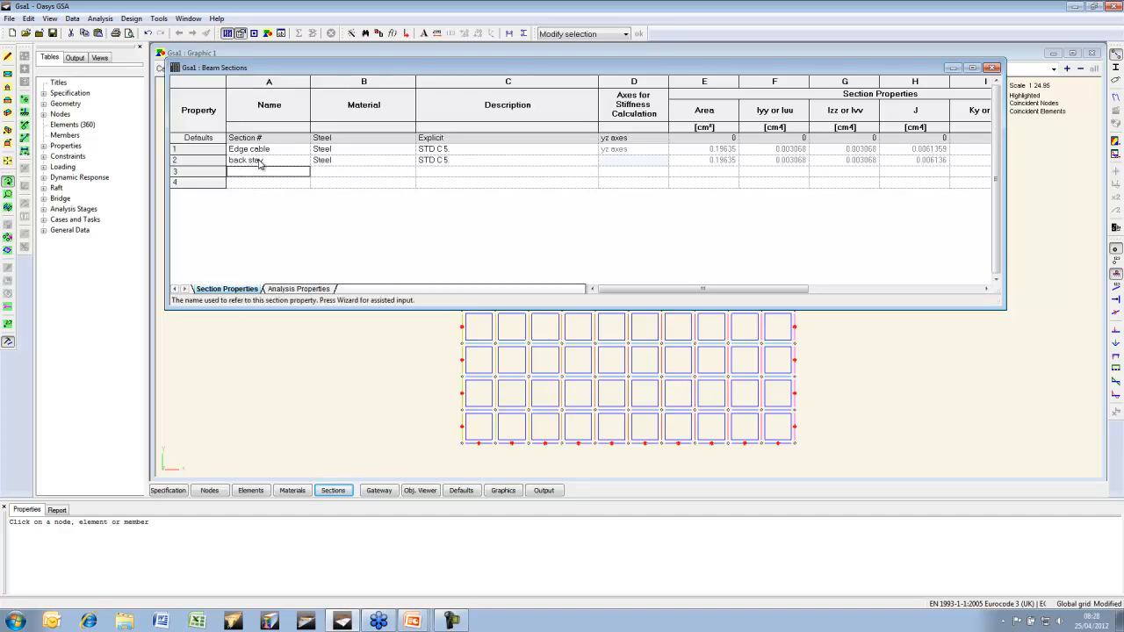
Create a third steel beam section named post, using CHS60x4.0 from the EN 10210 catalogue, and return to the graphic view
click(352, 35)
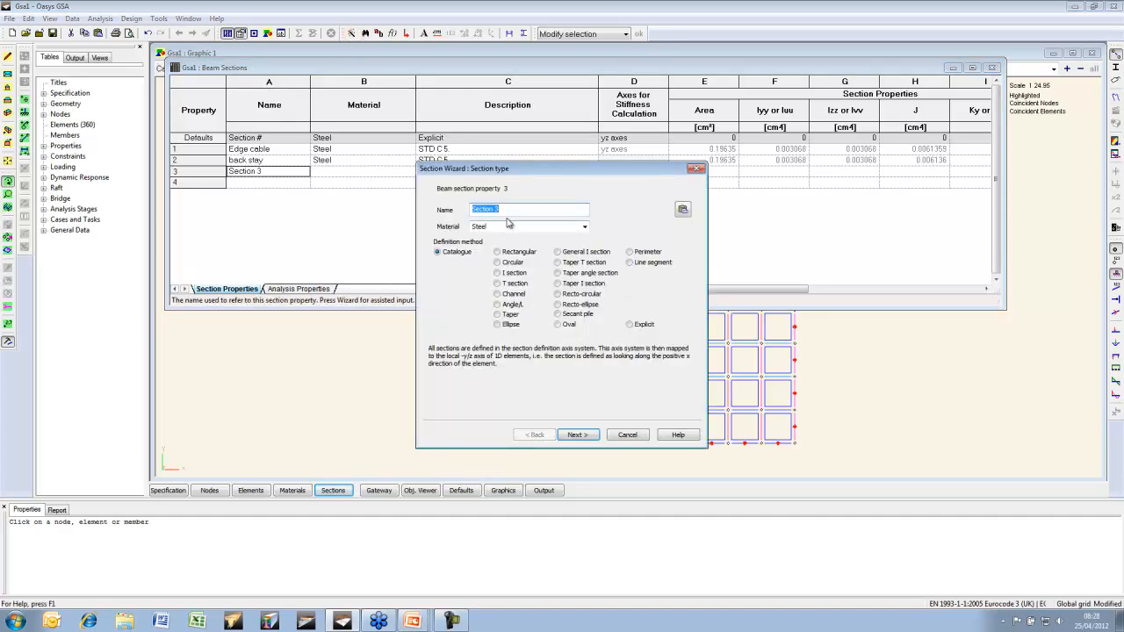
text(post)
click(577, 435)
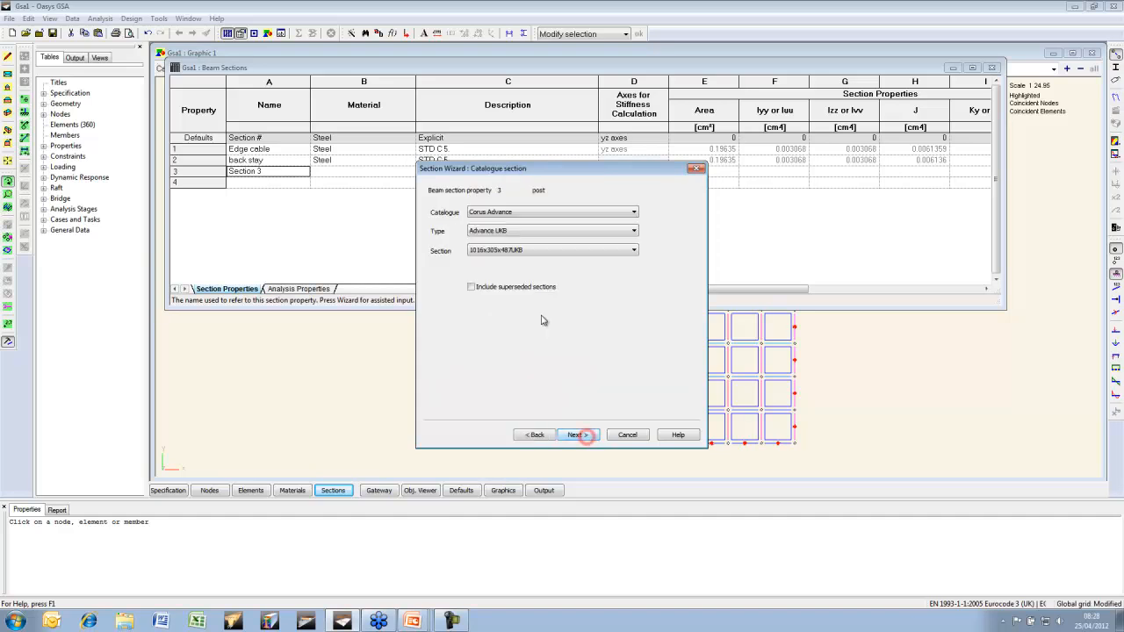
click(594, 213)
click(514, 298)
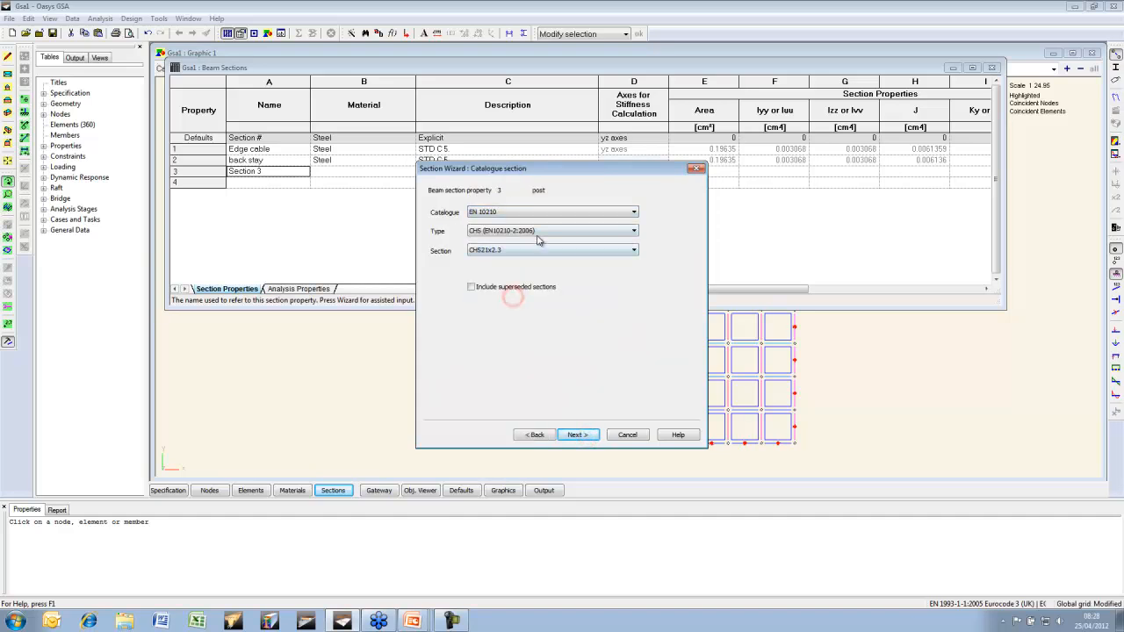
click(528, 251)
drag(634, 262, 634, 297)
click(515, 344)
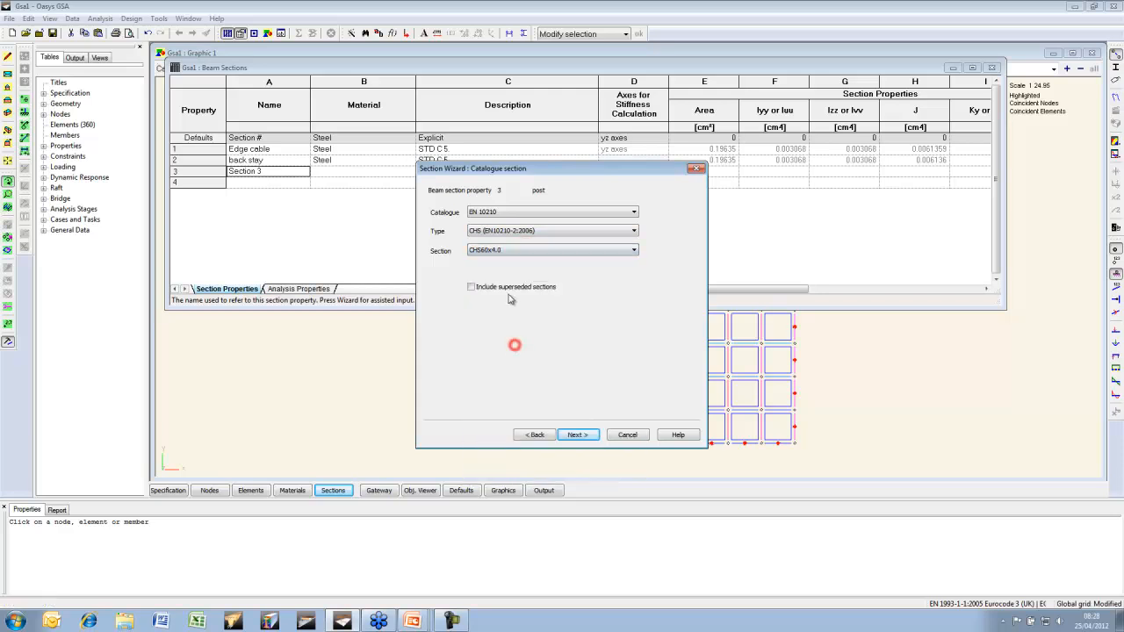
click(579, 434)
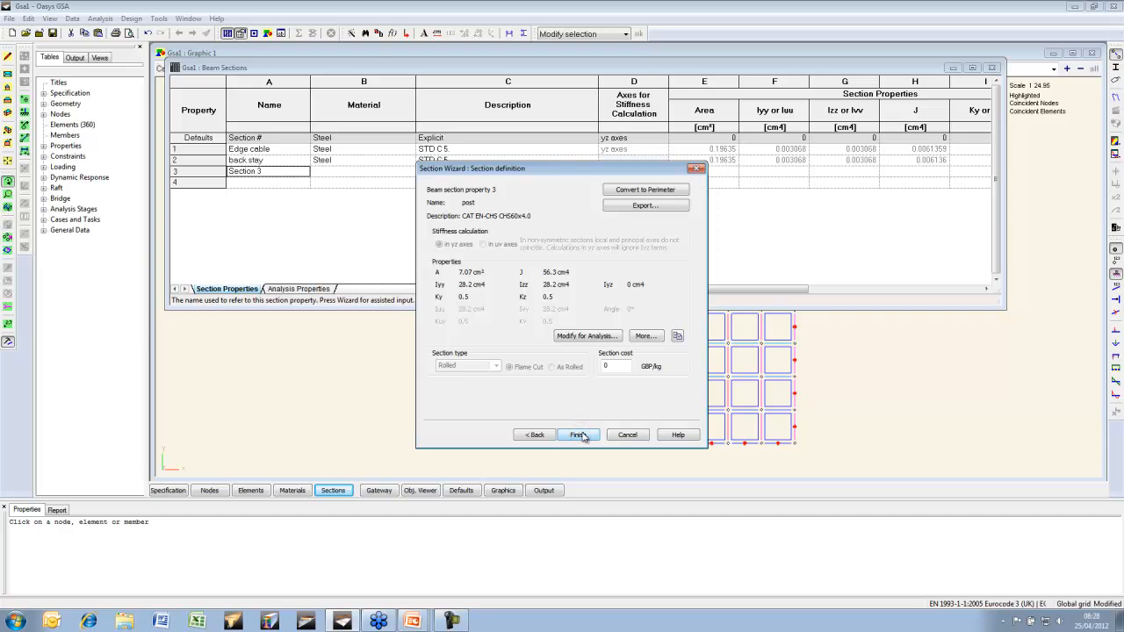
click(578, 432)
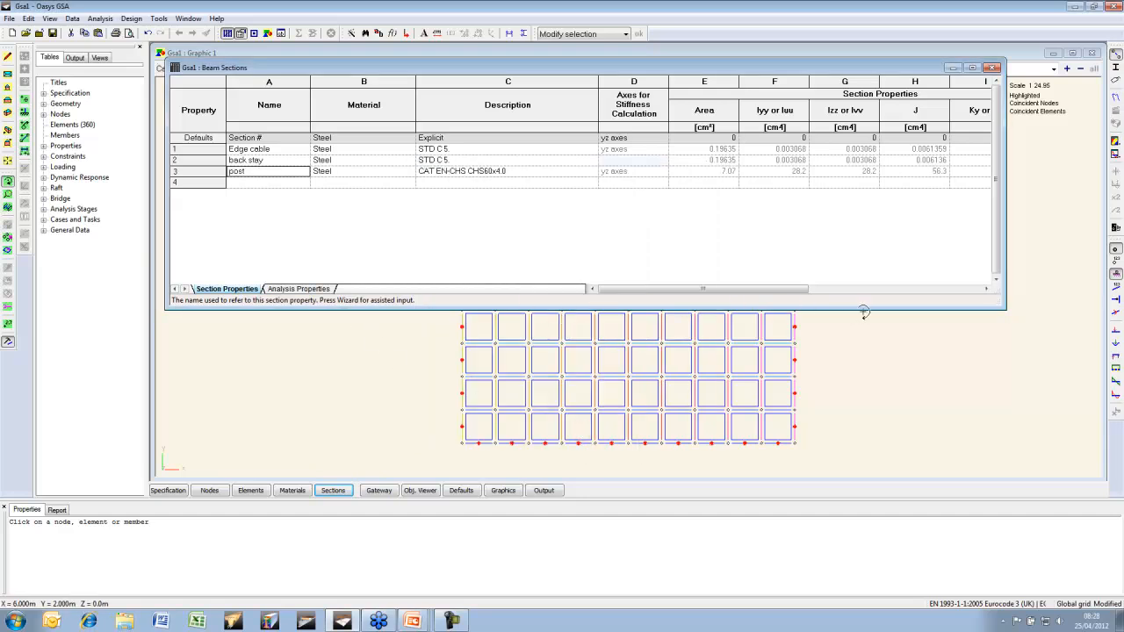
click(932, 363)
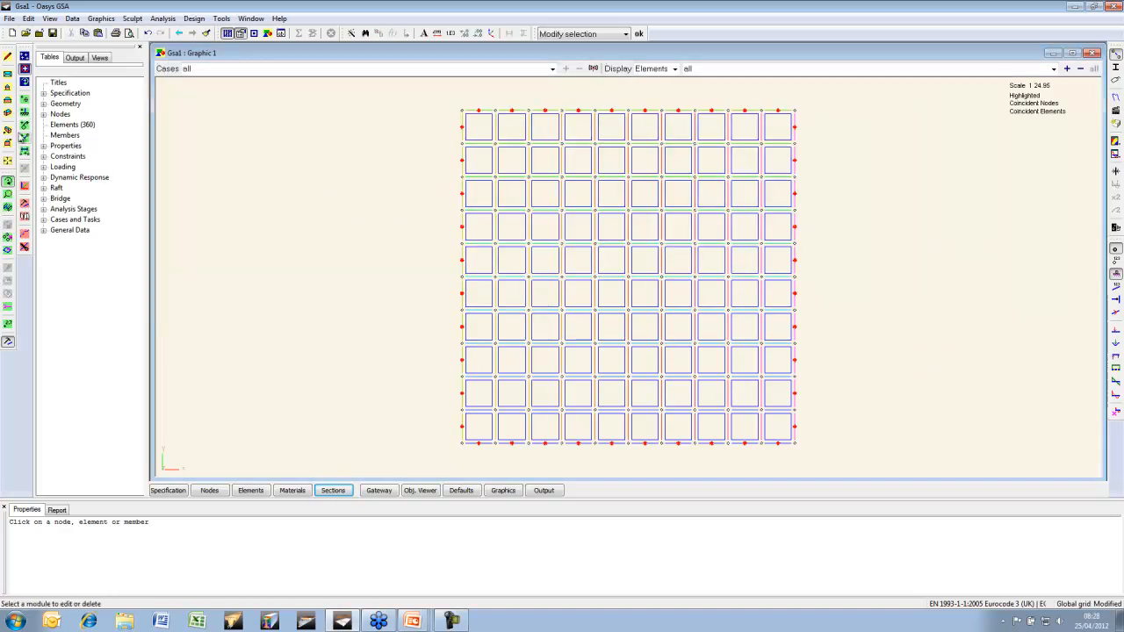
In an isometric view, pin the two opposite corner nodes of the grid at (0, 0) and (5, 5) m
click(8, 113)
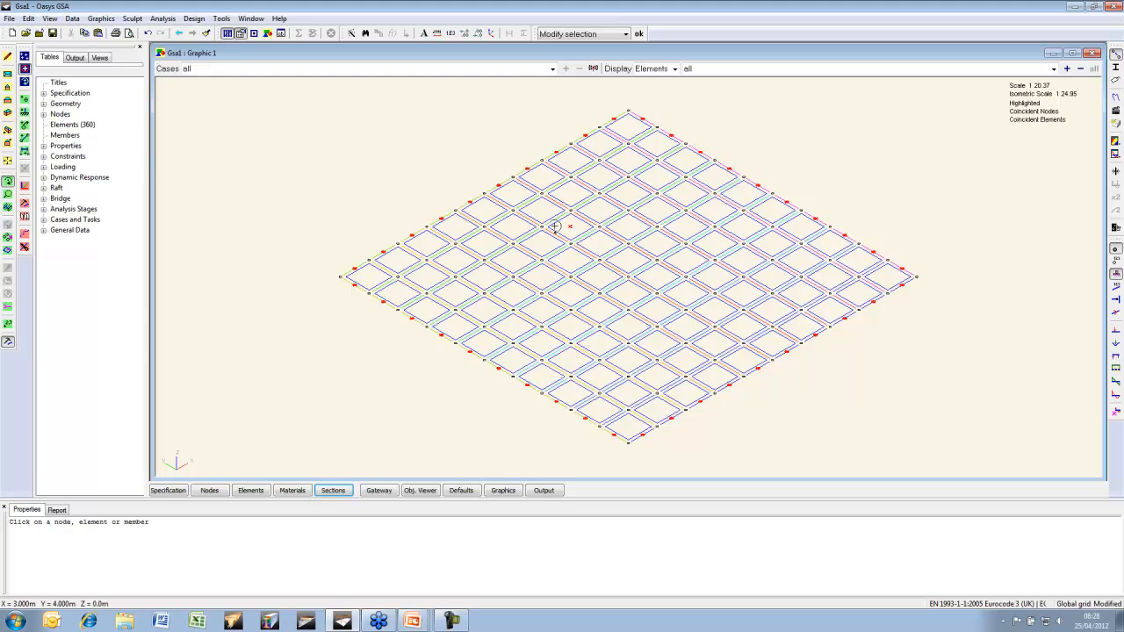
click(8, 238)
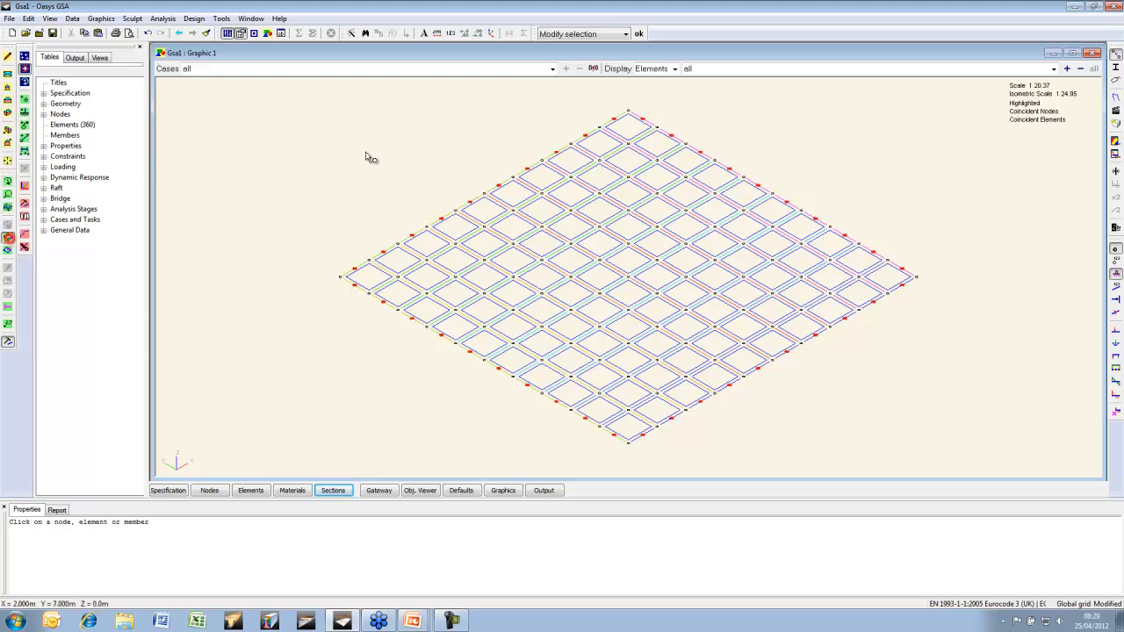
click(631, 444)
click(630, 112)
right_click(238, 139)
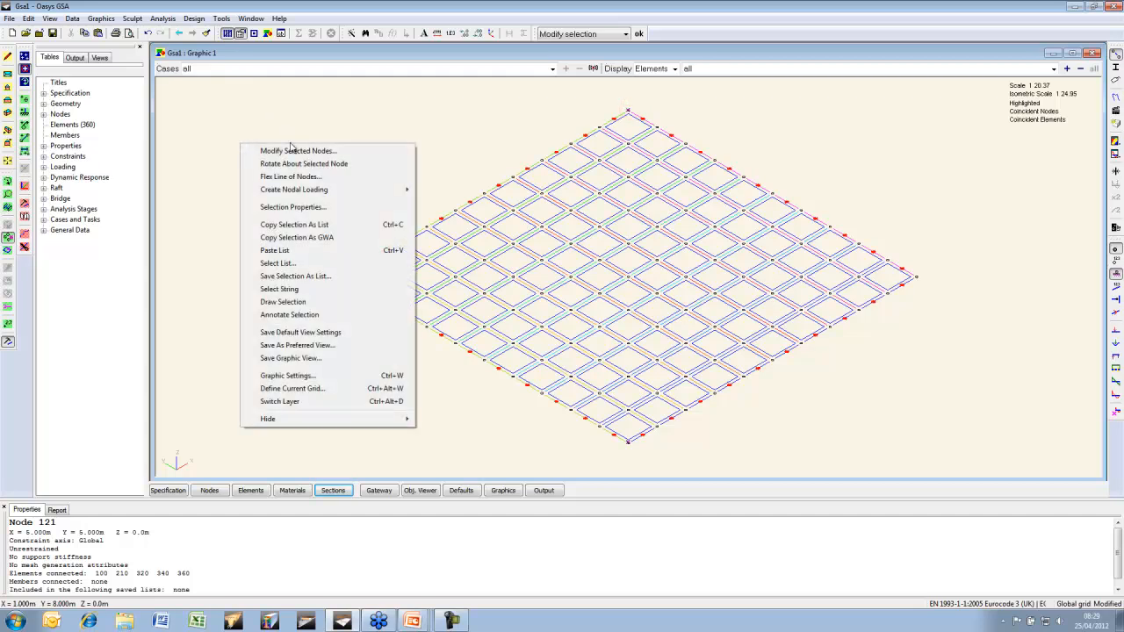
click(290, 151)
click(117, 202)
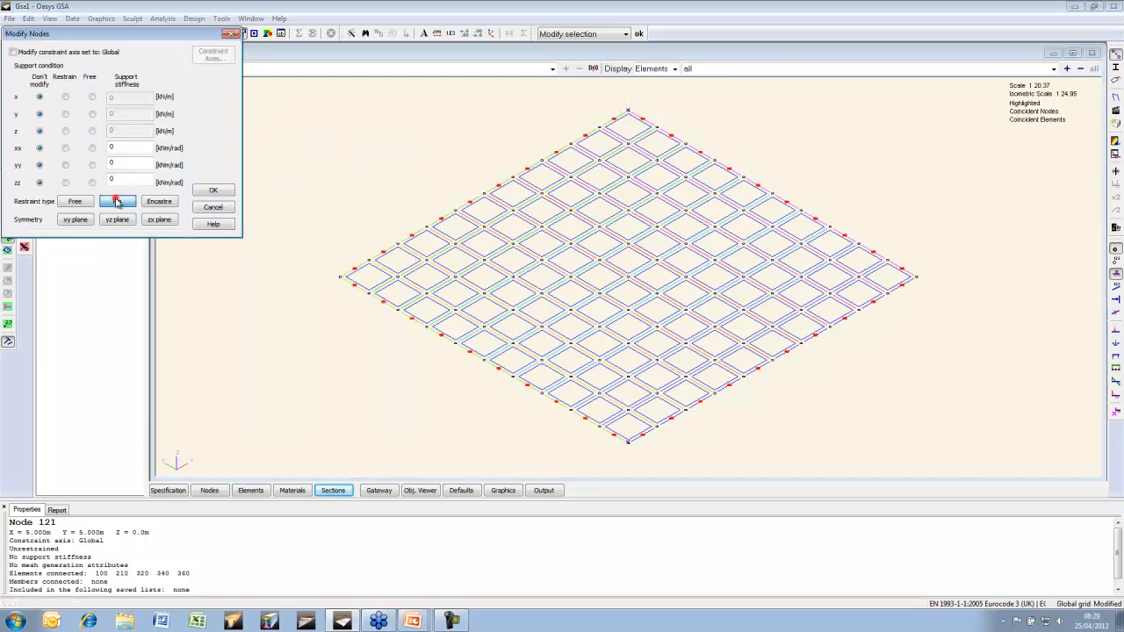
click(211, 190)
Display the drawing grid and set the default element type to Tie with property 2
click(339, 279)
click(916, 278)
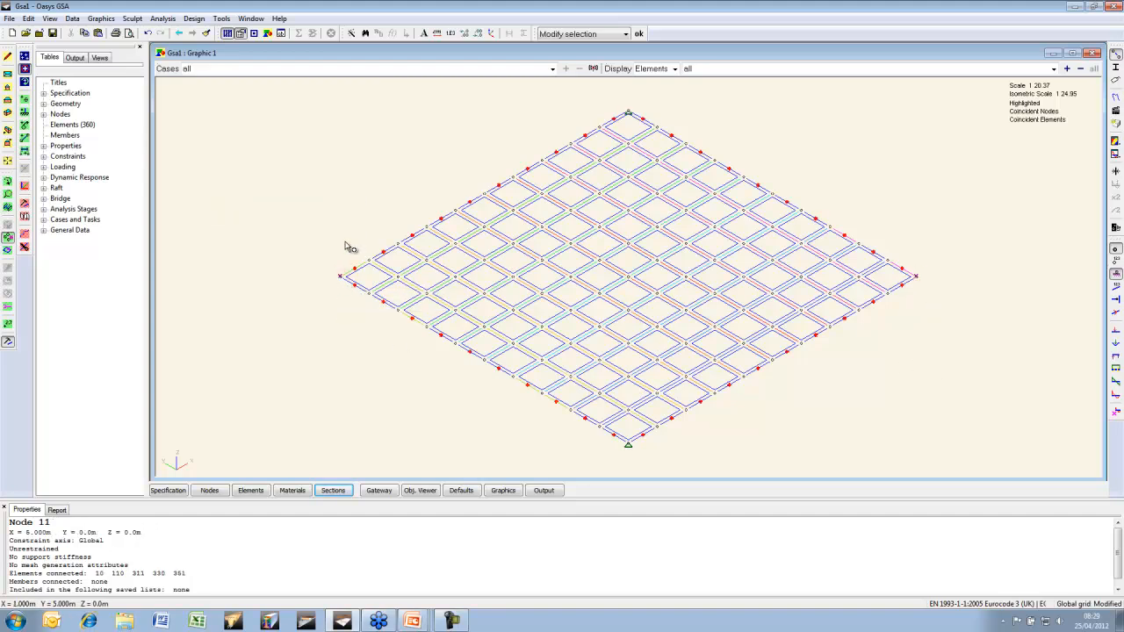
click(26, 60)
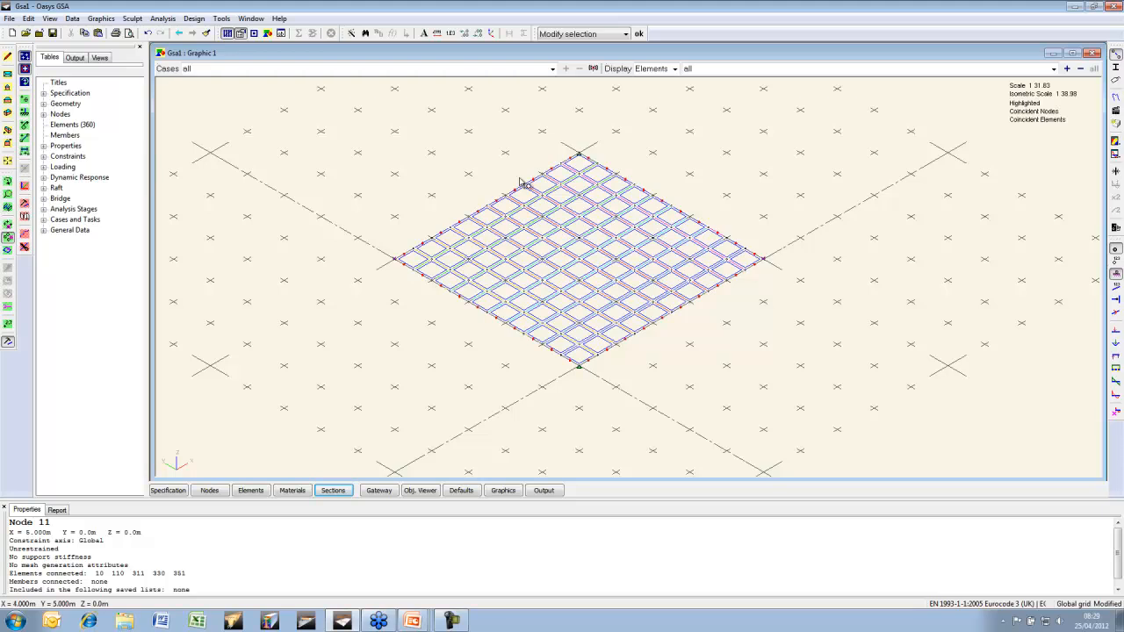
click(255, 33)
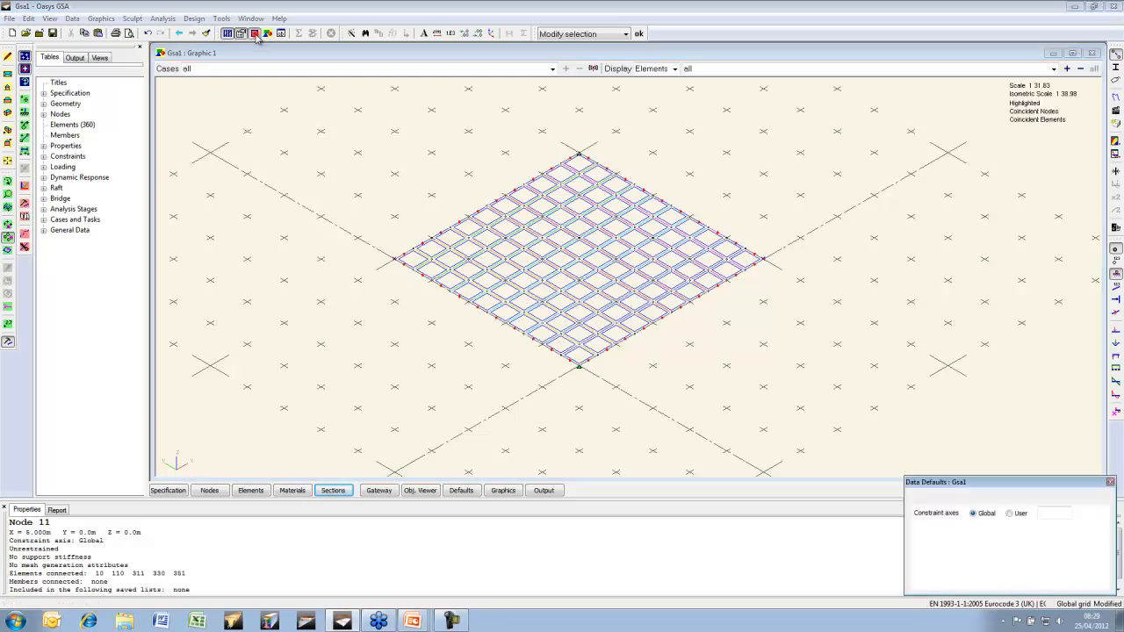
click(950, 497)
click(977, 532)
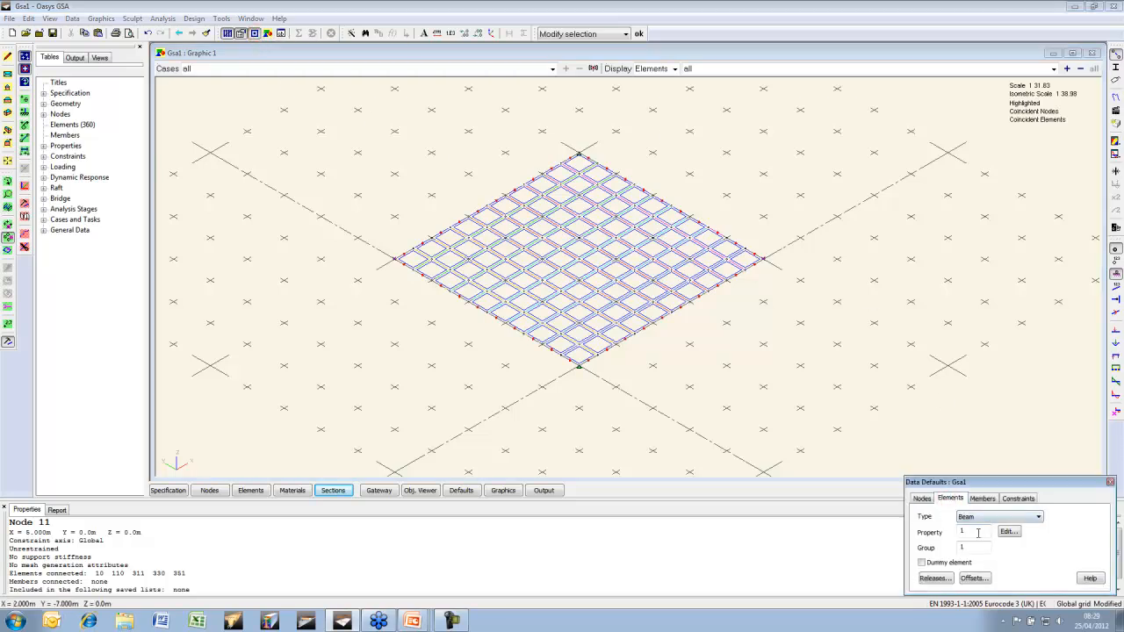
click(1023, 518)
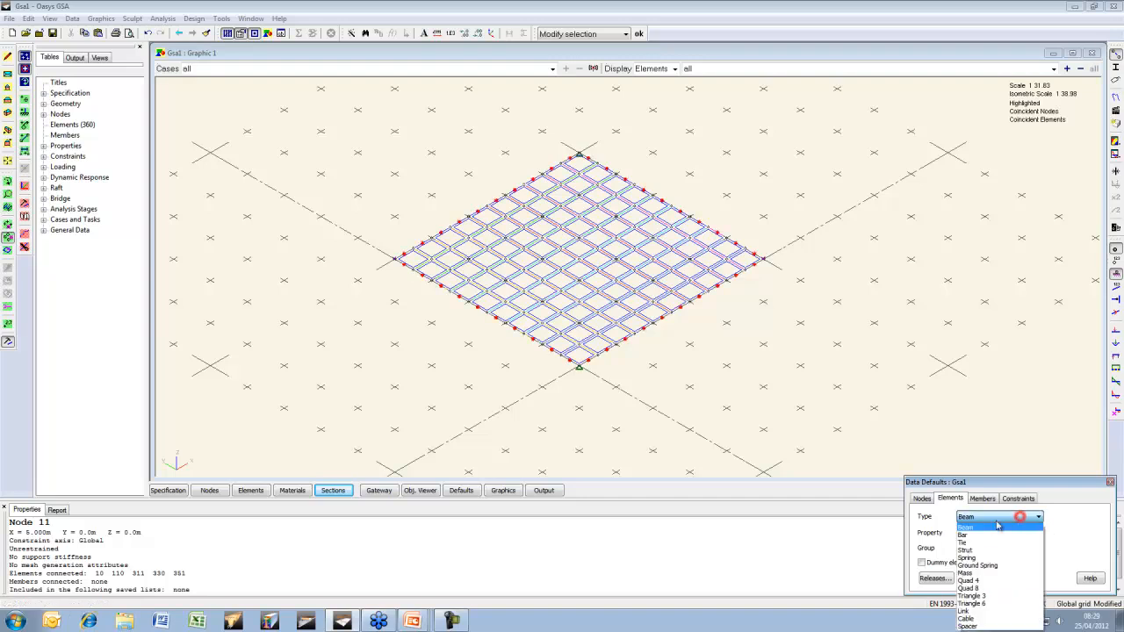
click(983, 538)
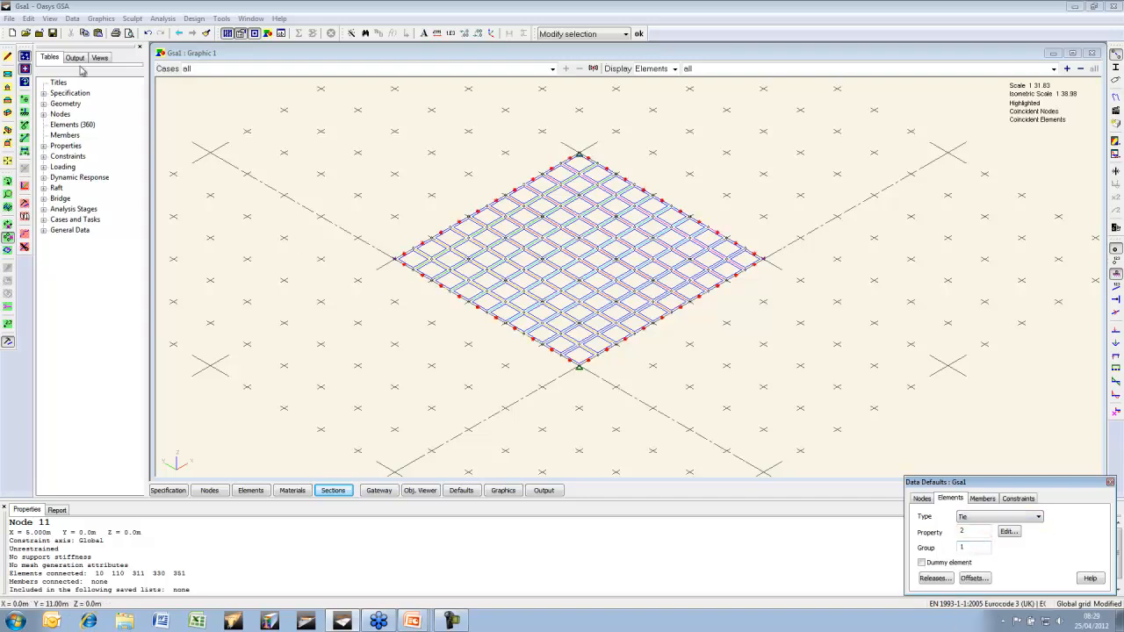
Draw tie elements outward from the two unpinned corners, from (0, 5) to (-2, 7) m and from (5, 0) to (7, -2) m
click(25, 138)
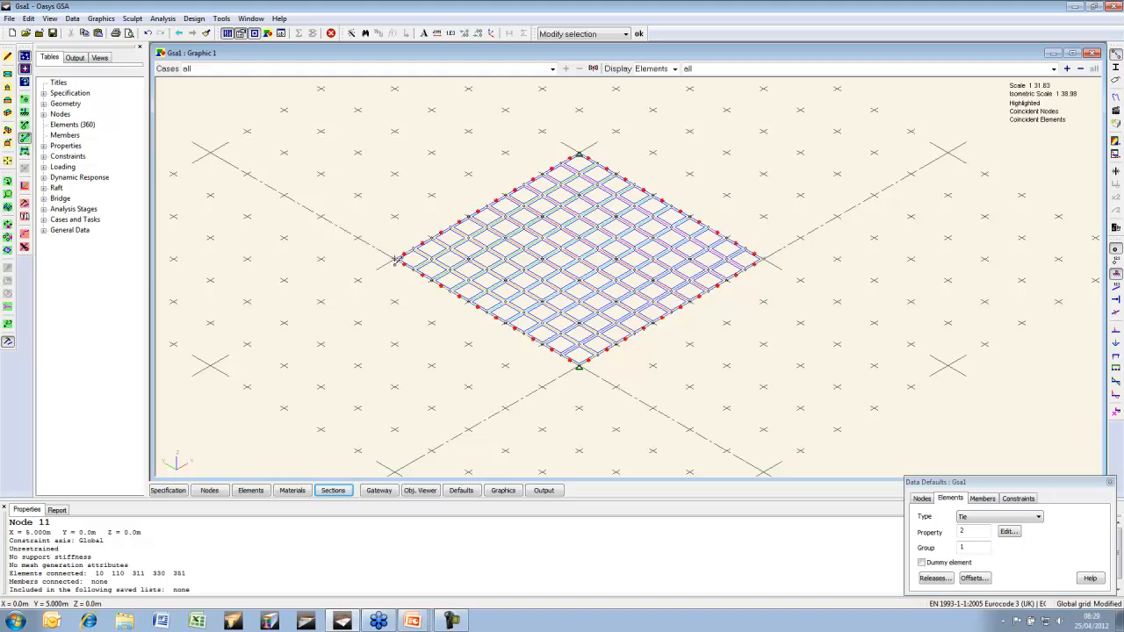
click(396, 257)
click(248, 259)
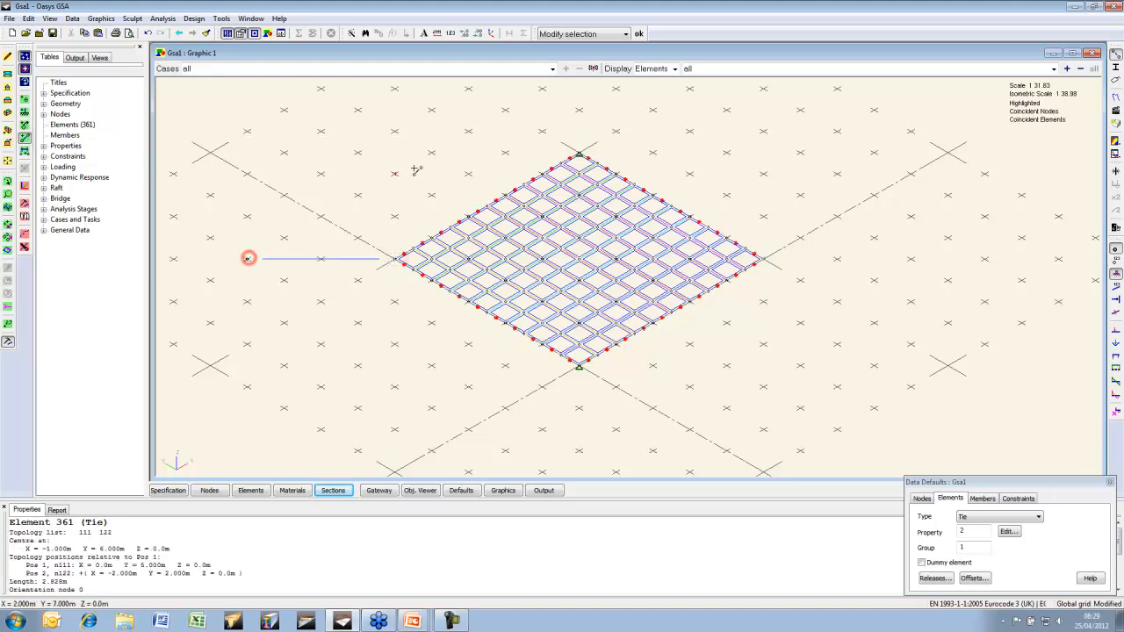
click(766, 259)
click(911, 258)
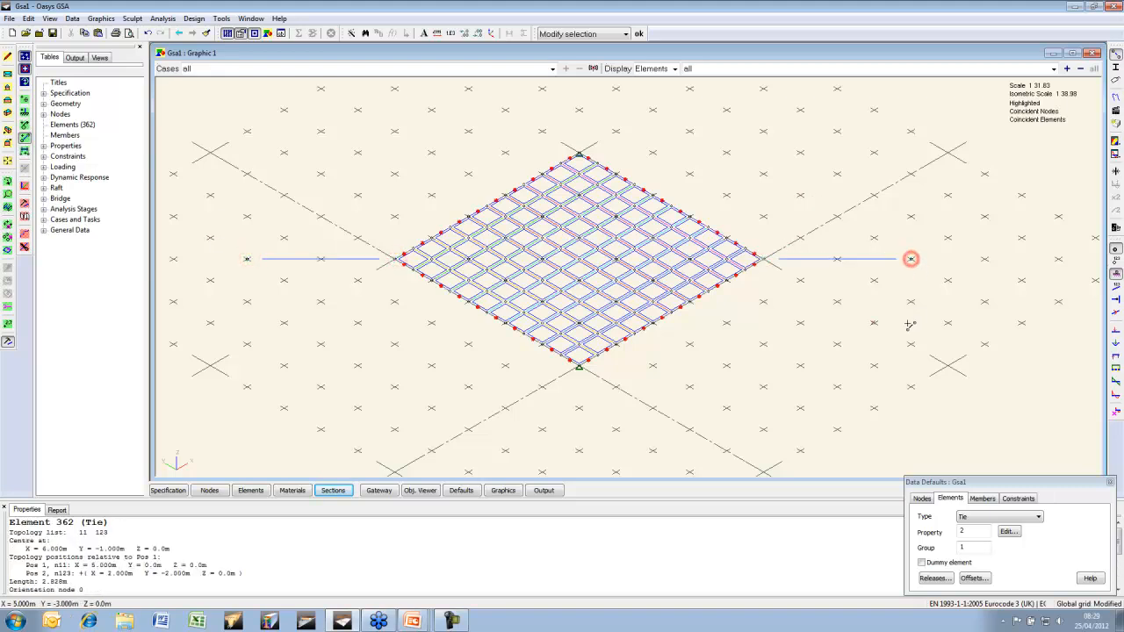
Apply pin restraints to the outer end nodes of both back stay ties
click(8, 237)
click(247, 258)
click(940, 252)
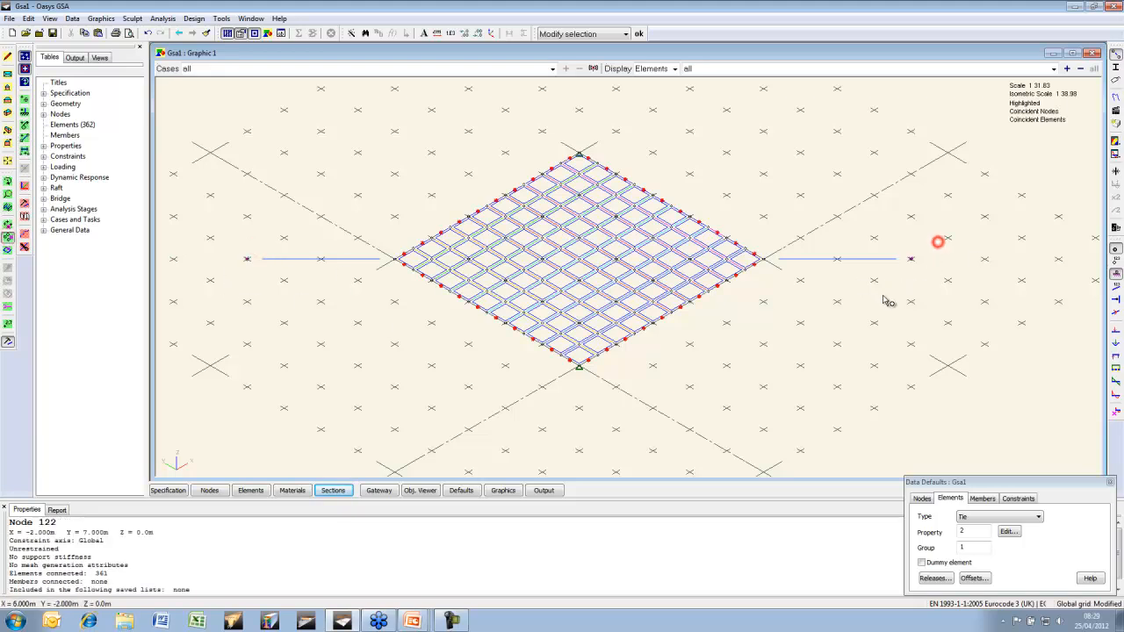
click(25, 217)
click(117, 201)
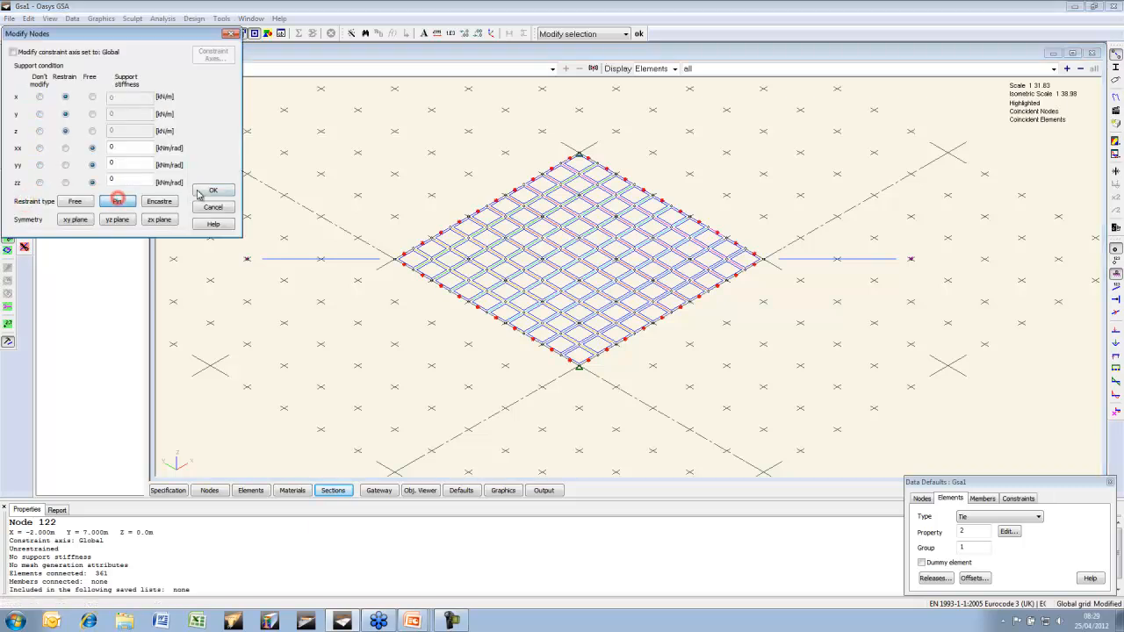
click(200, 192)
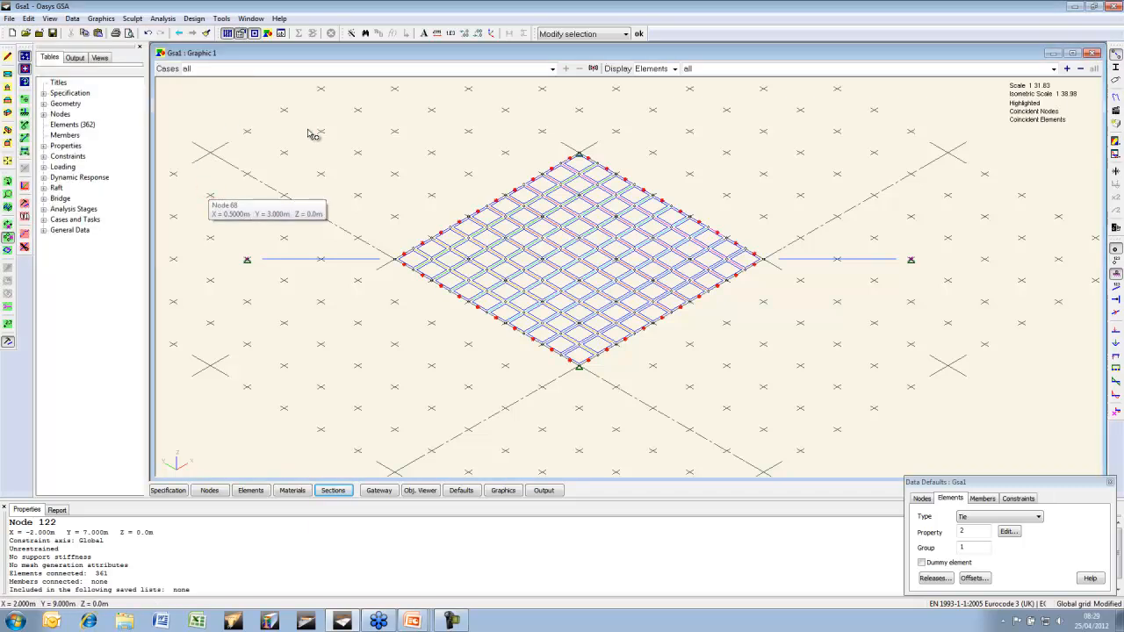
Hide the drawing grid and move the two unpinned corner nodes of the fabric up by 2 m in z
click(24, 55)
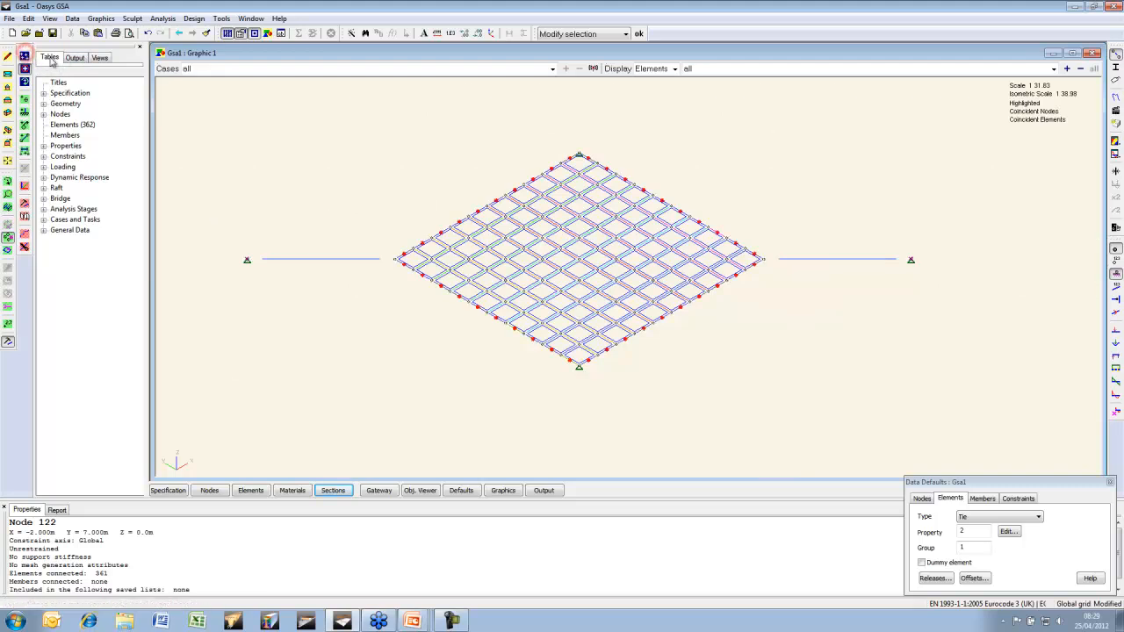
drag(383, 252, 404, 275)
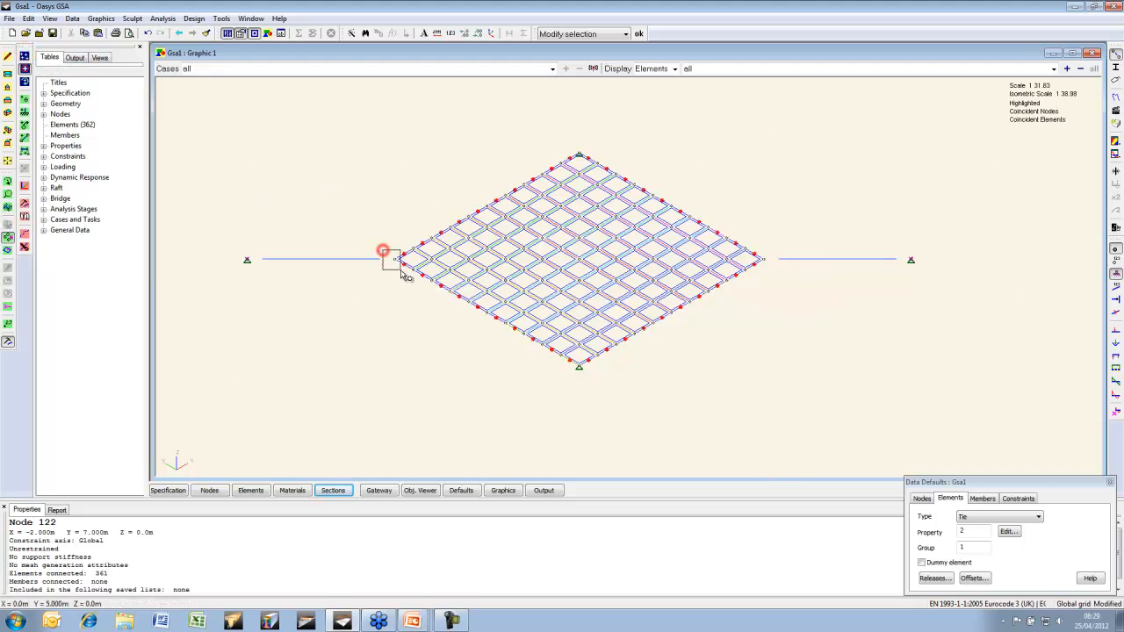
click(771, 253)
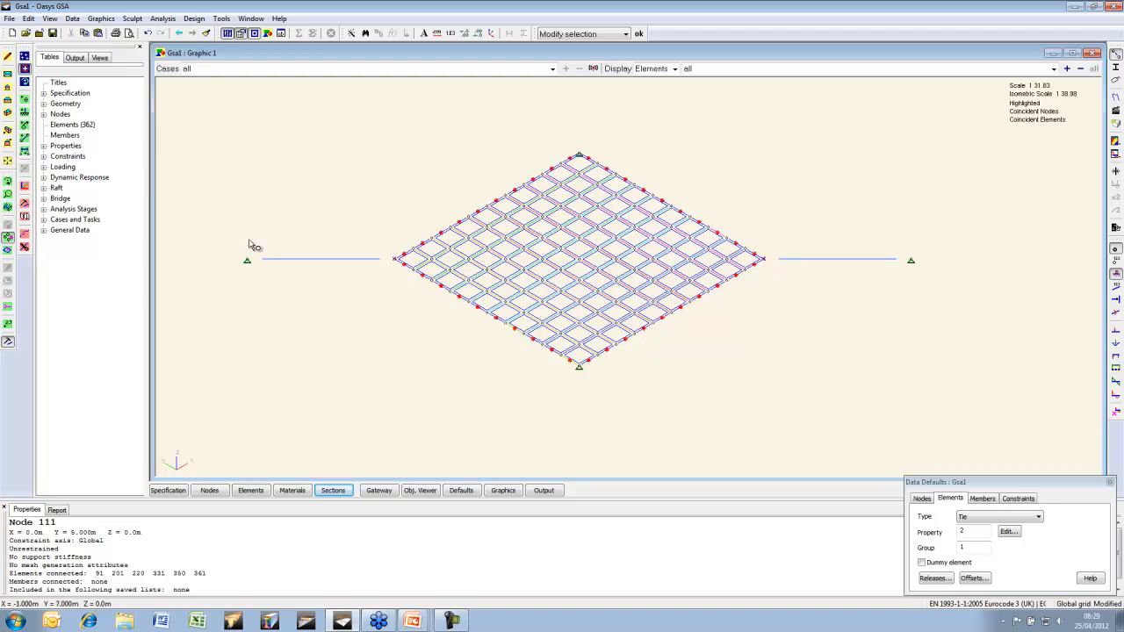
click(24, 218)
click(13, 78)
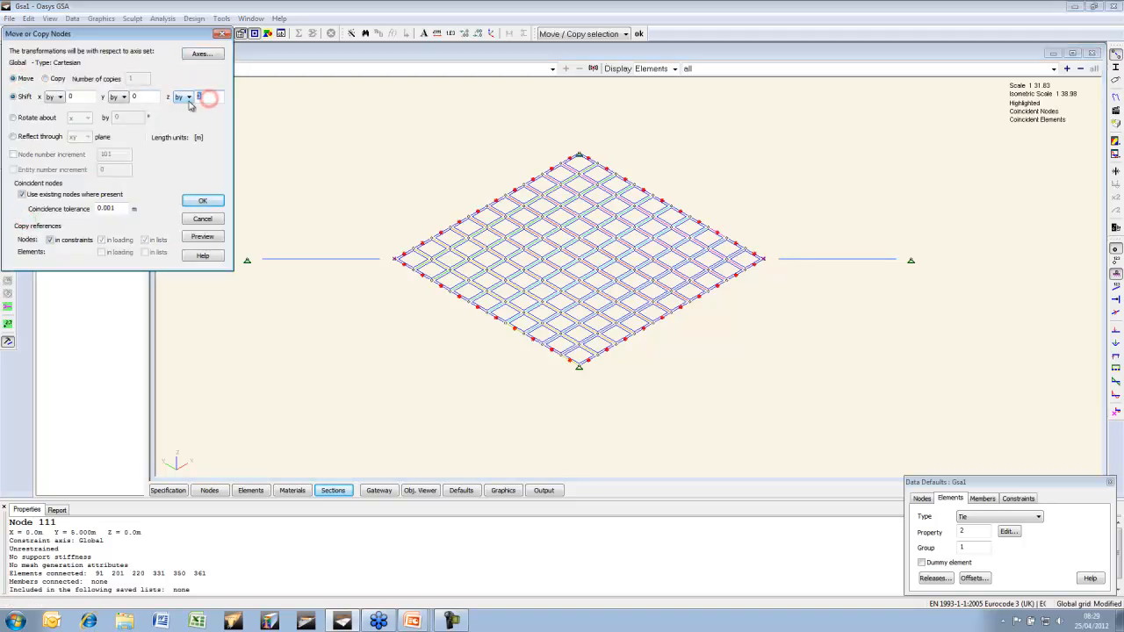
click(202, 237)
click(201, 200)
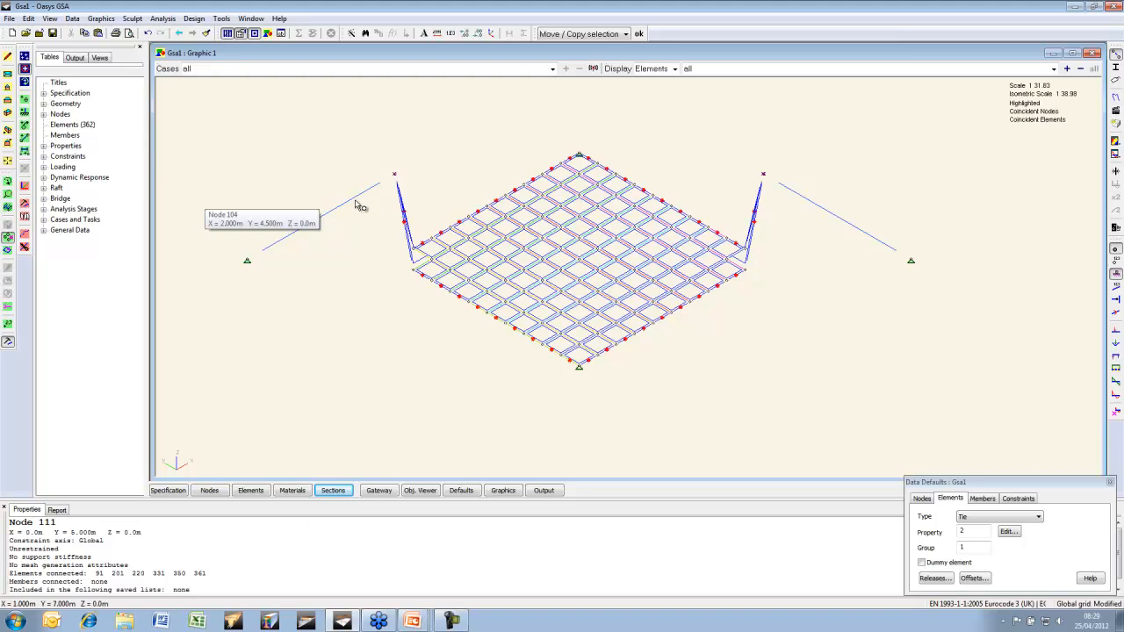
Extrude the two raised corner nodes along z by one increment of -2 m, including beam elements along the extrusion
click(131, 18)
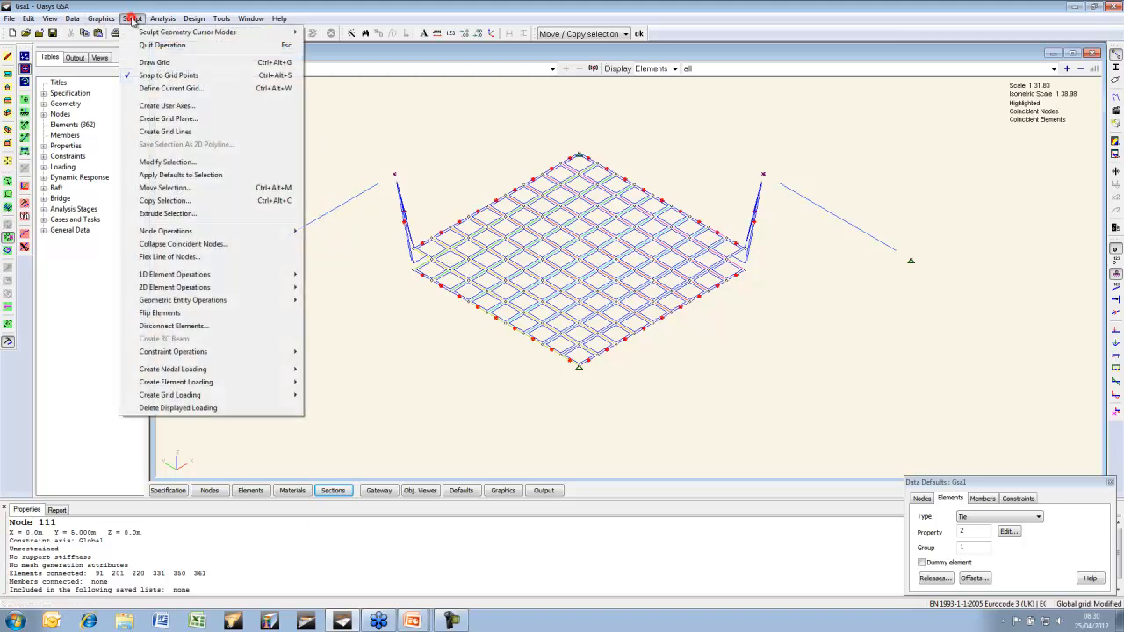
click(176, 213)
double_click(88, 132)
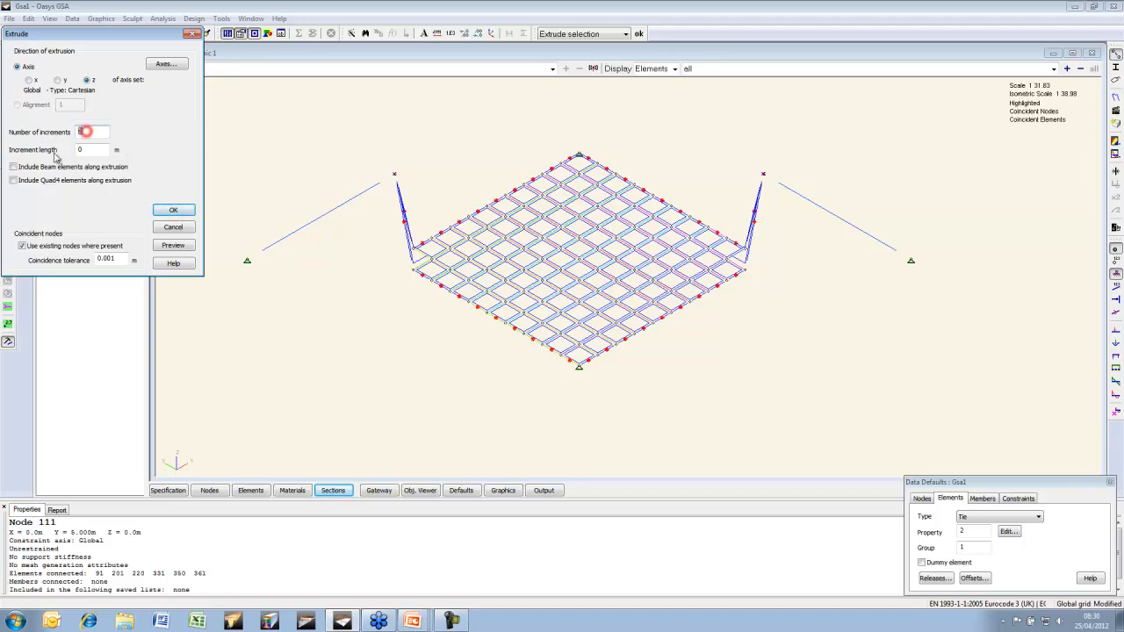
click(54, 171)
click(172, 245)
click(173, 209)
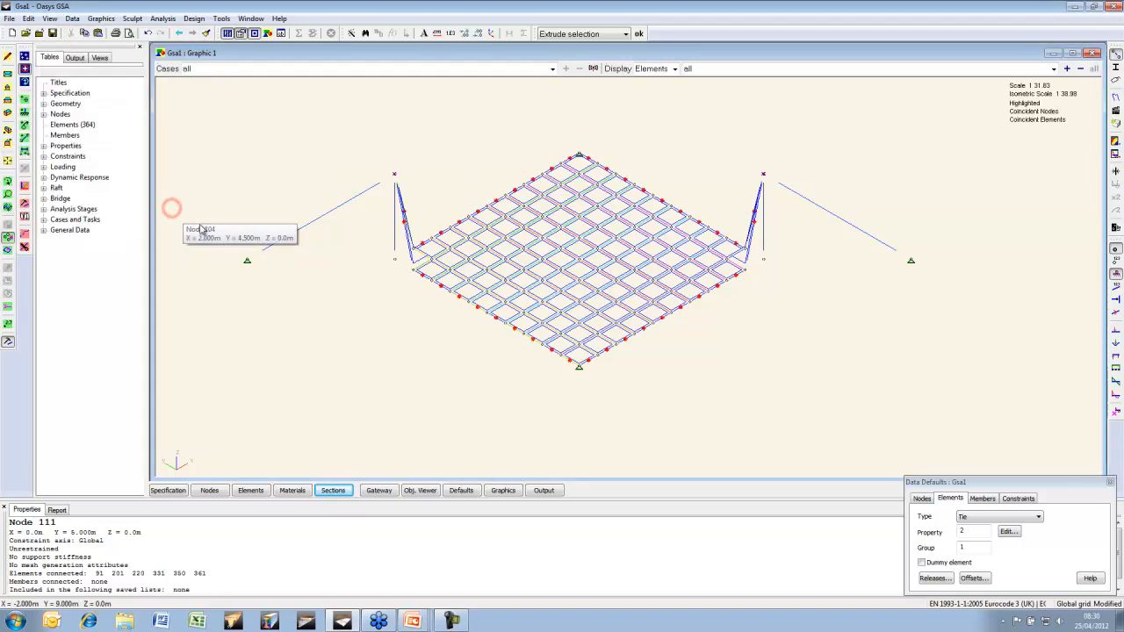
Apply pin restraints to the base nodes of both posts
click(395, 258)
click(764, 260)
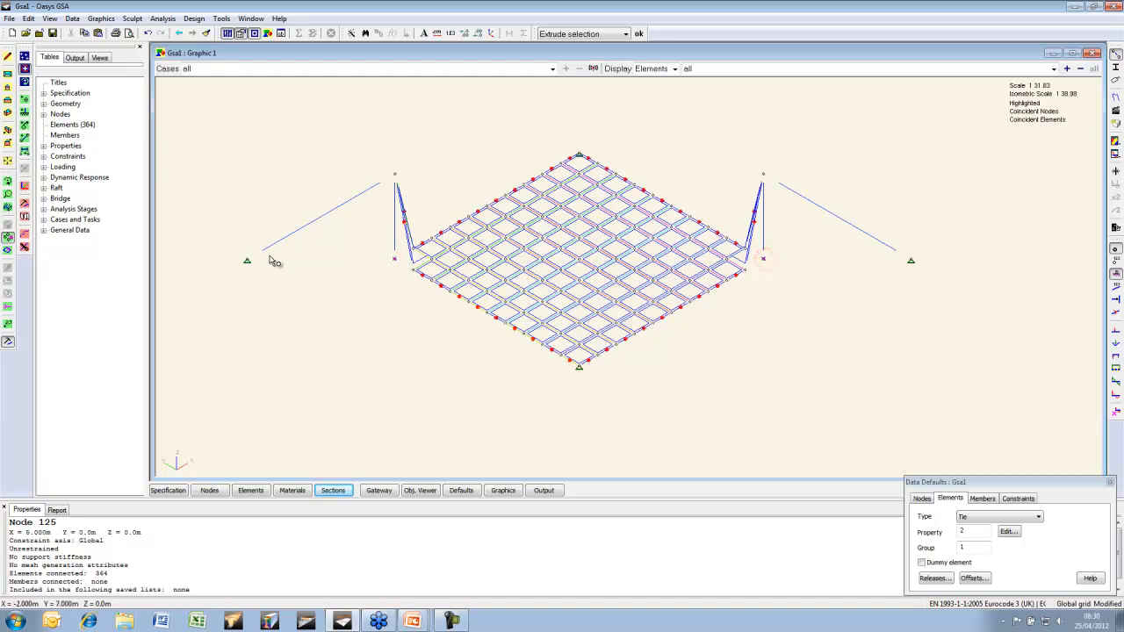
click(27, 202)
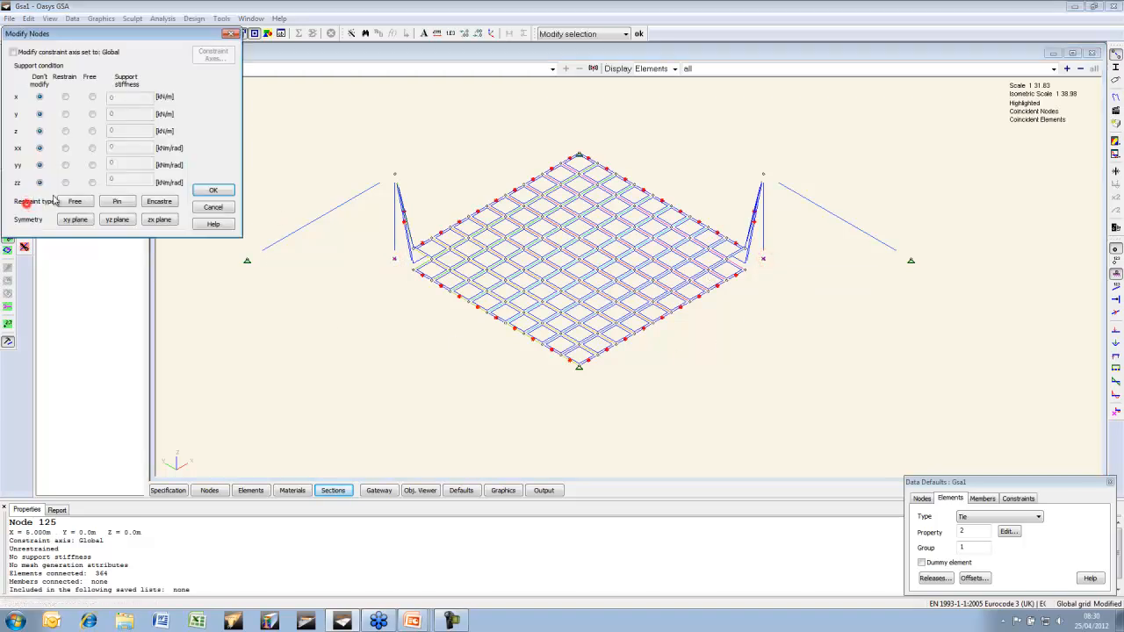
click(128, 200)
click(221, 192)
Change both vertical post elements to type Bar with property 3
click(8, 249)
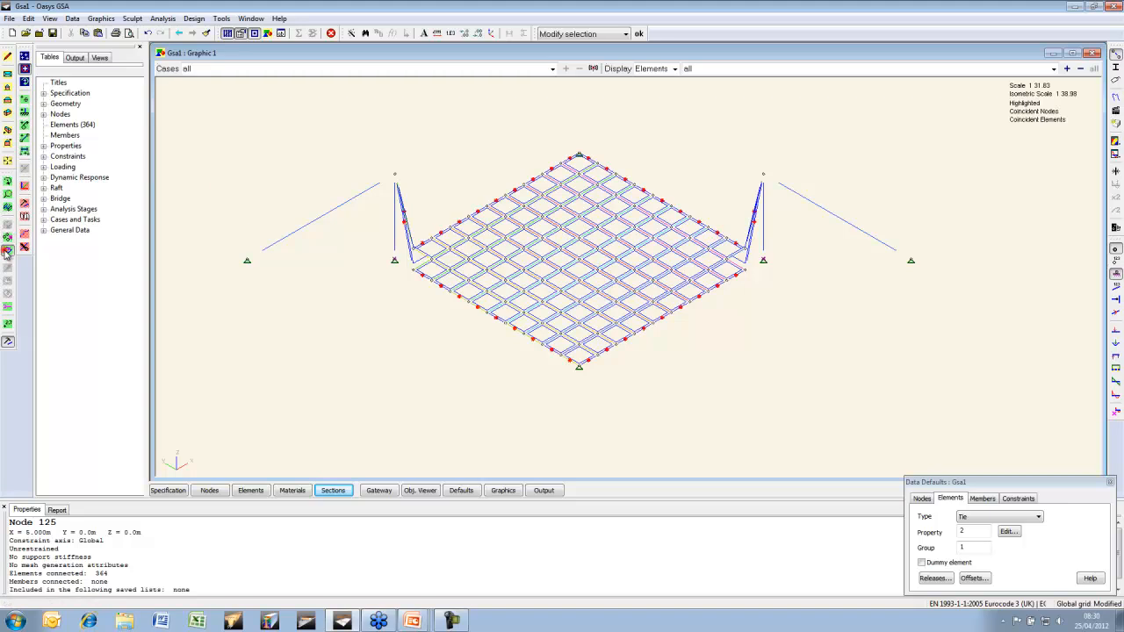
click(395, 220)
click(766, 225)
click(763, 219)
click(25, 211)
click(38, 101)
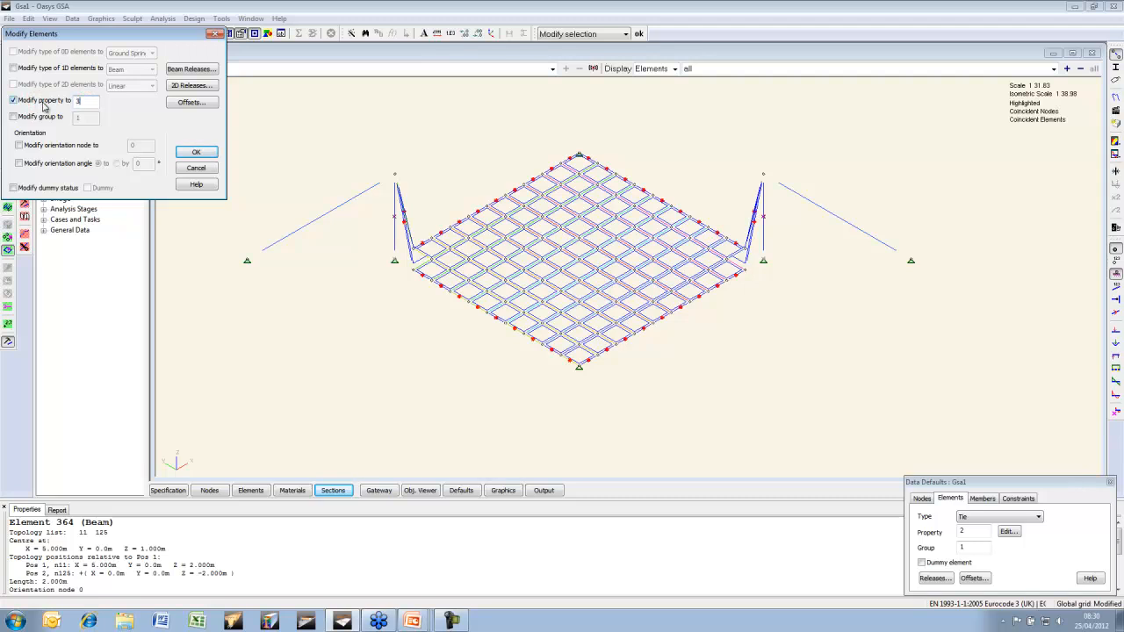
click(61, 74)
click(131, 69)
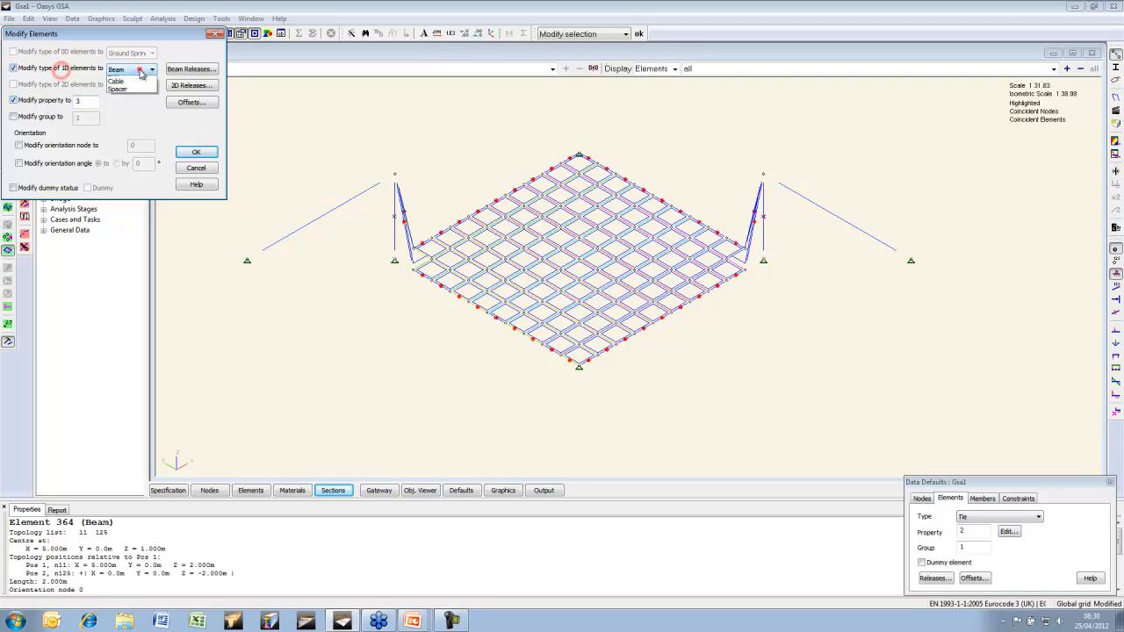
click(129, 89)
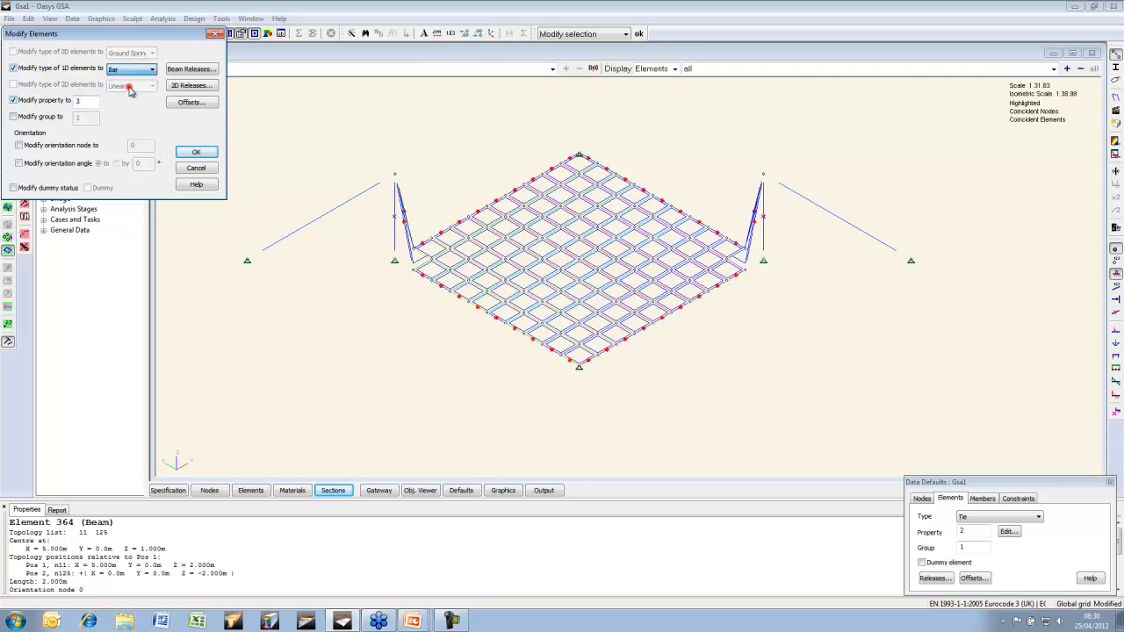
click(209, 155)
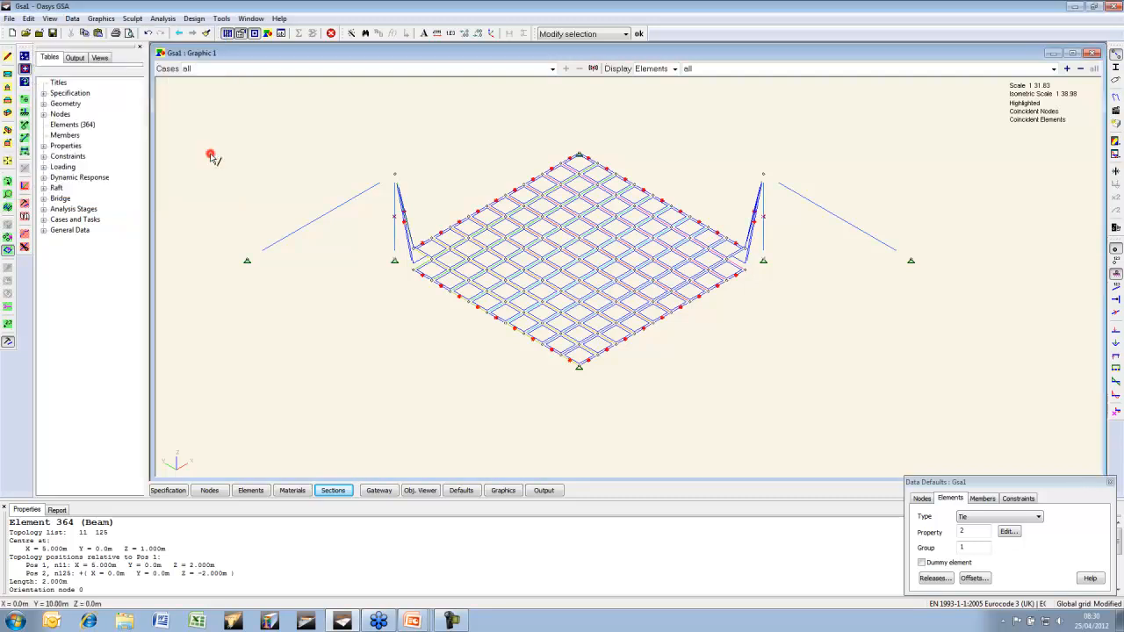
Preview the element section shapes, recolour the elements by property and close the data defaults
click(1117, 68)
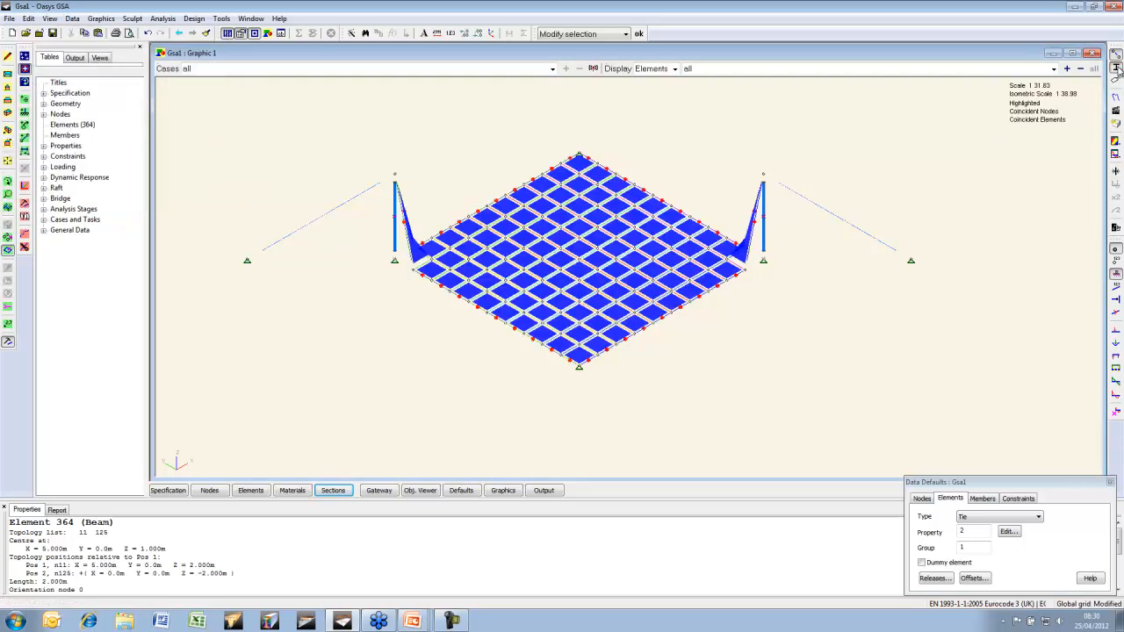
double_click(1116, 68)
click(205, 73)
click(83, 236)
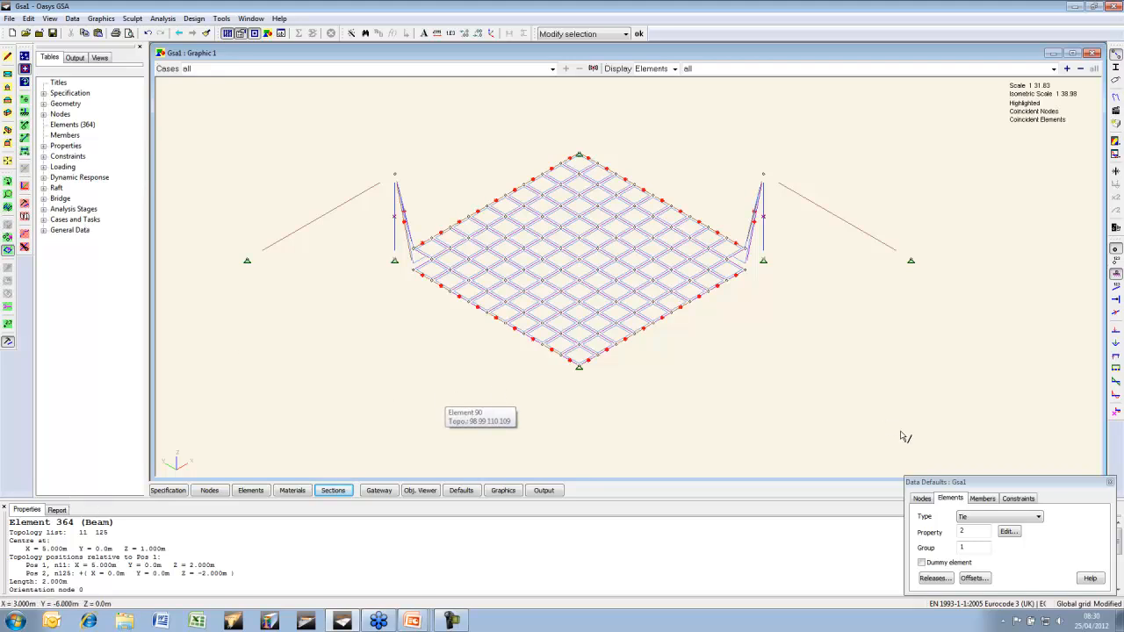
click(1110, 482)
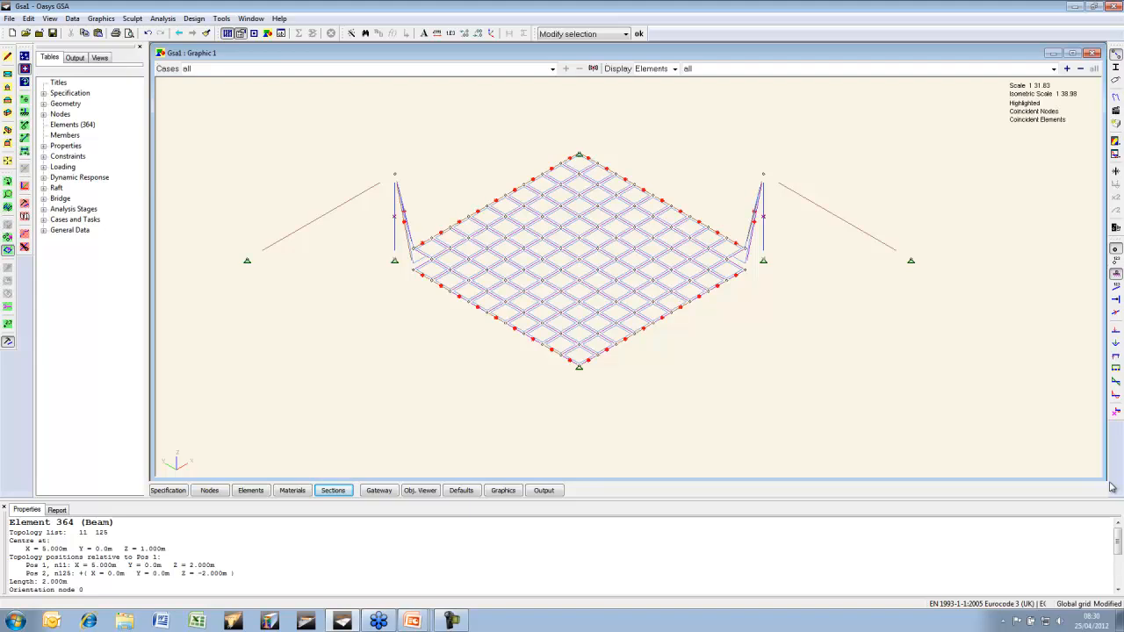
Open the 1D soap film form-finding table and arrange it above the beam section properties table
click(43, 145)
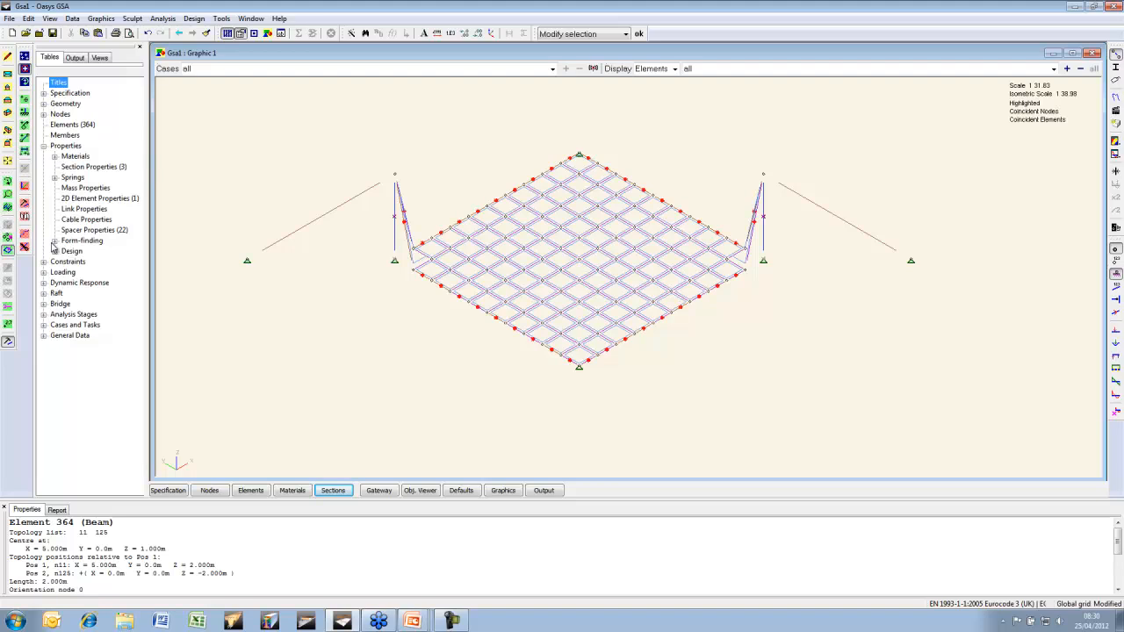
click(55, 242)
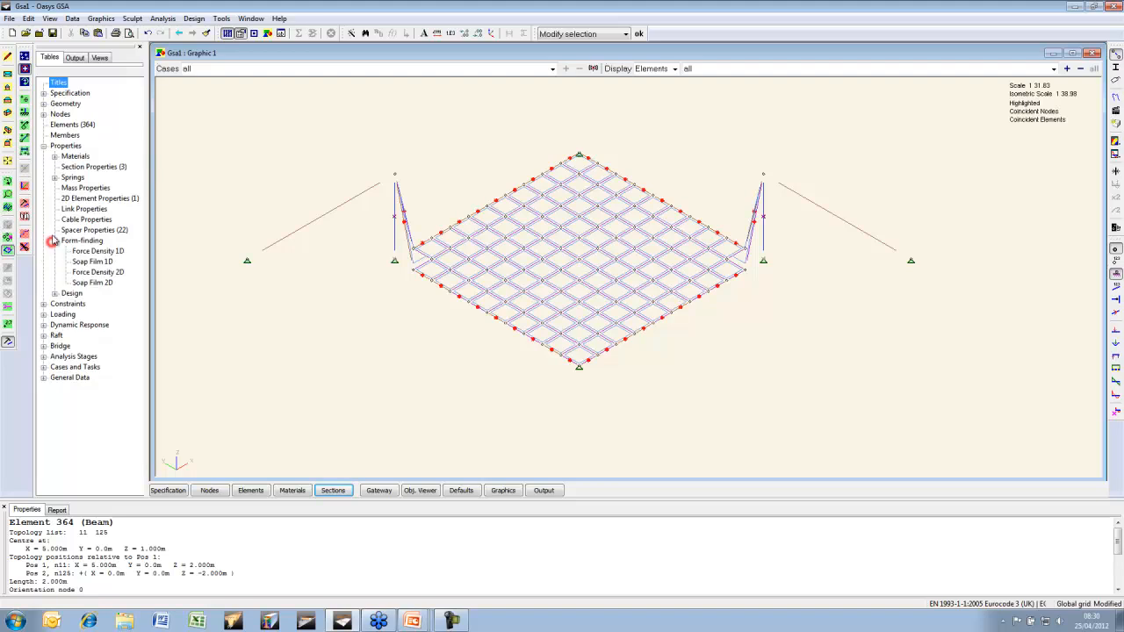
double_click(91, 262)
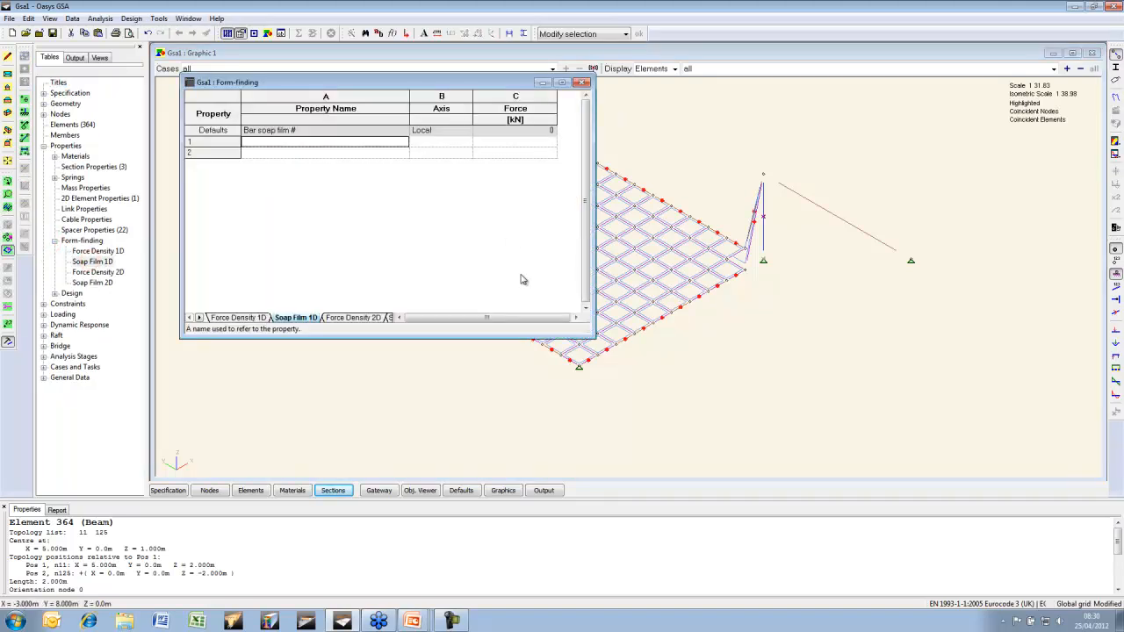
click(333, 490)
drag(554, 60, 575, 271)
click(522, 208)
drag(522, 337, 521, 253)
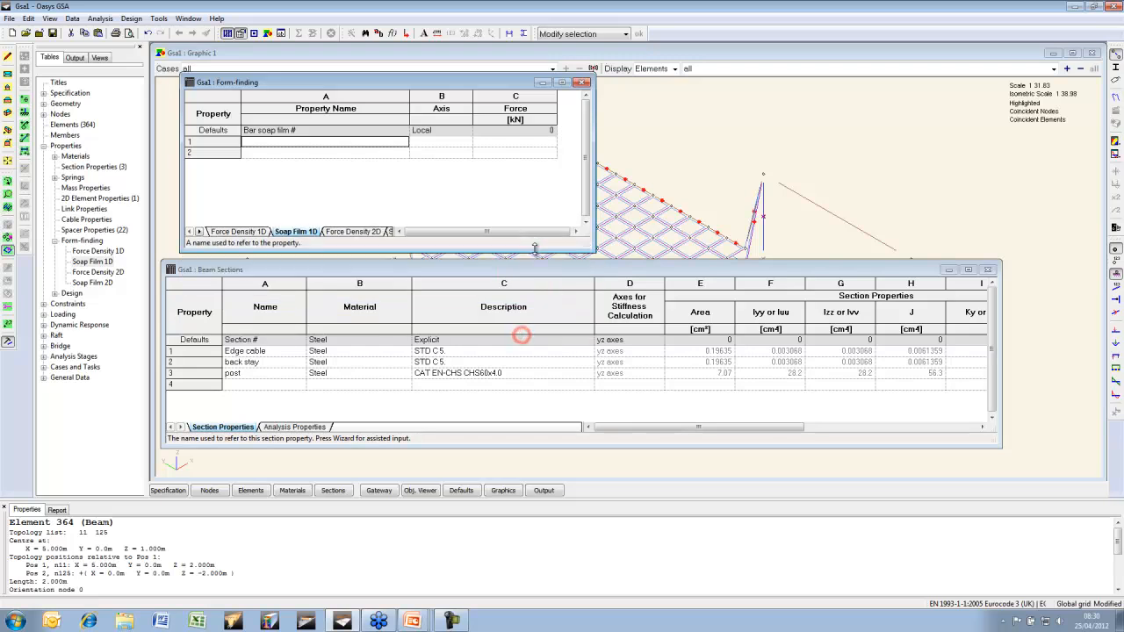
drag(407, 82, 404, 70)
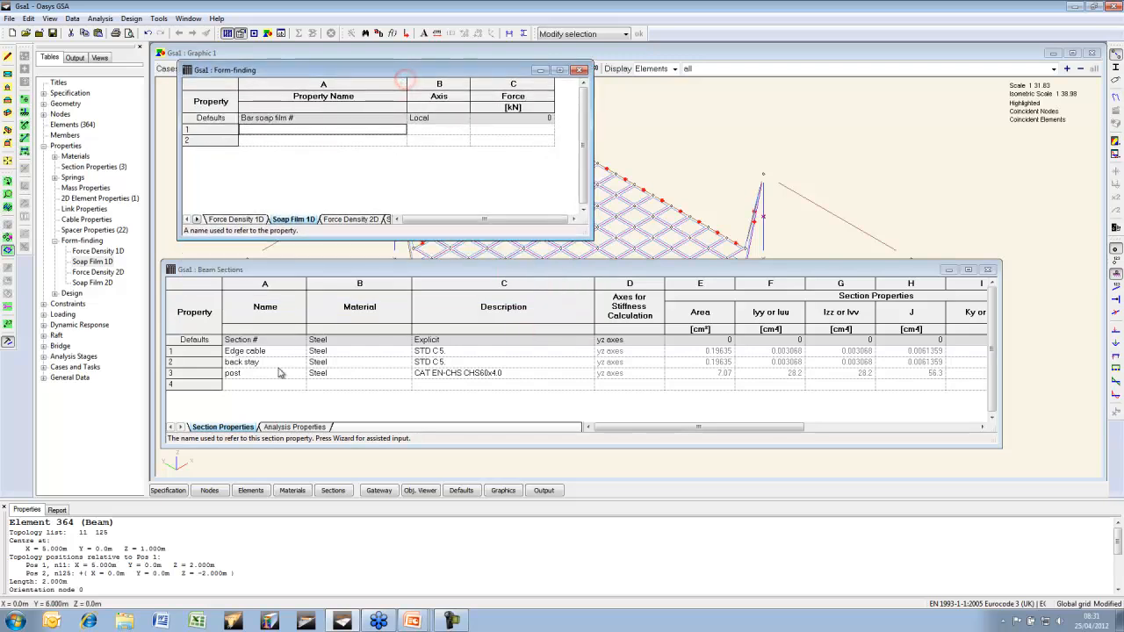
Define two 1D soap film properties: "edge" with a force of 10 kN and "stay" with a force of 20 kN
text(edge)
key(Tab)
key(Tab)
text(10)
click(273, 139)
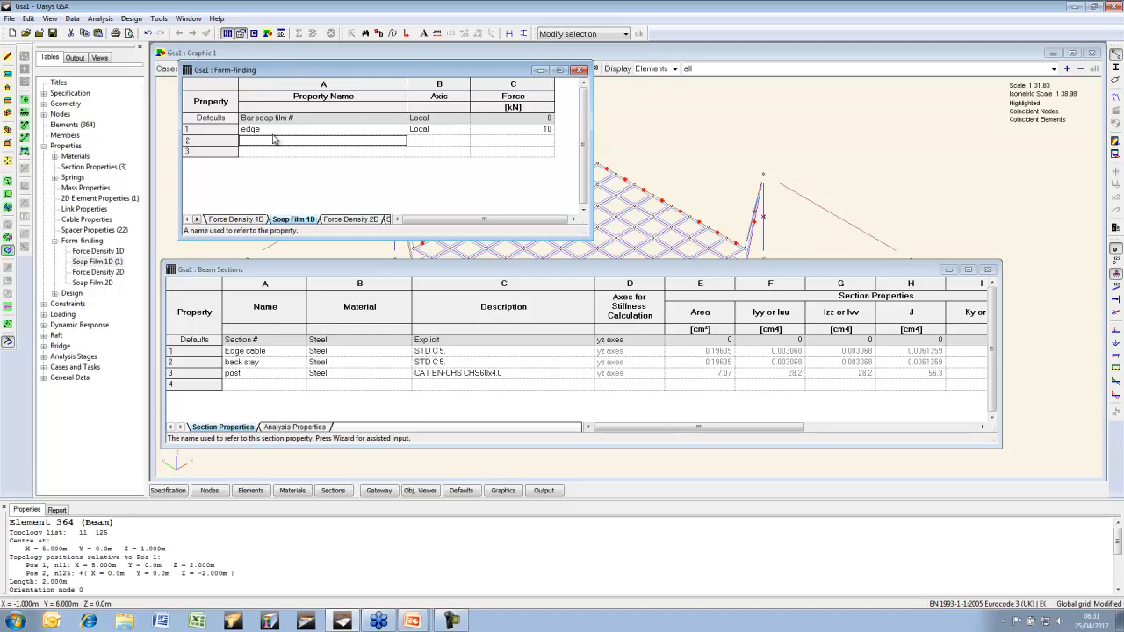
text(stay)
key(Tab)
key(Tab)
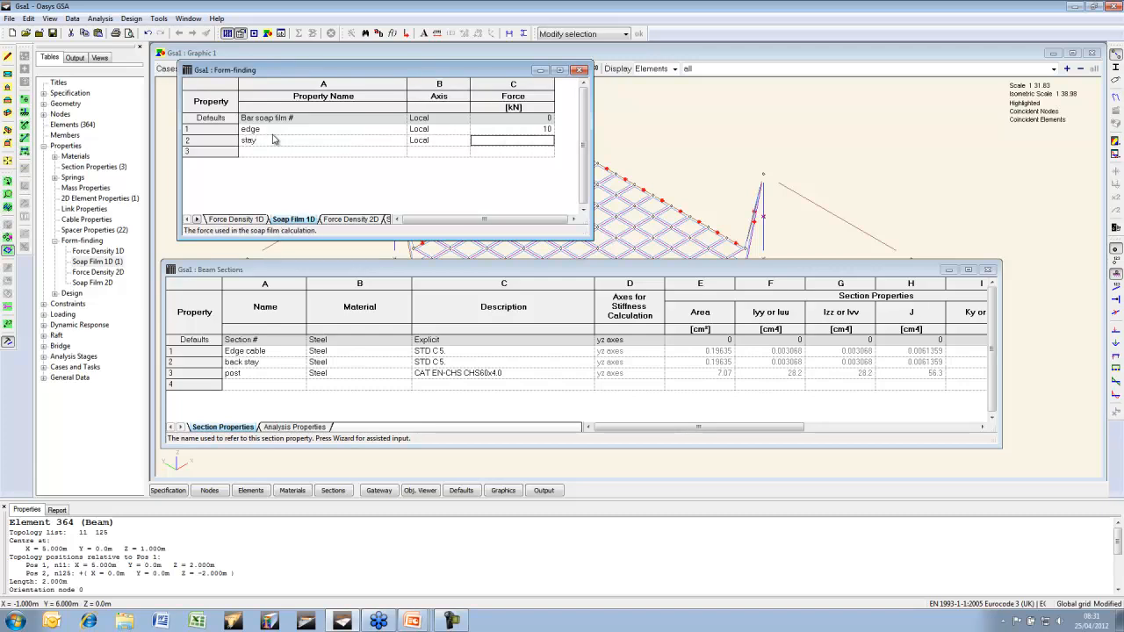
text(20)
key(Tab)
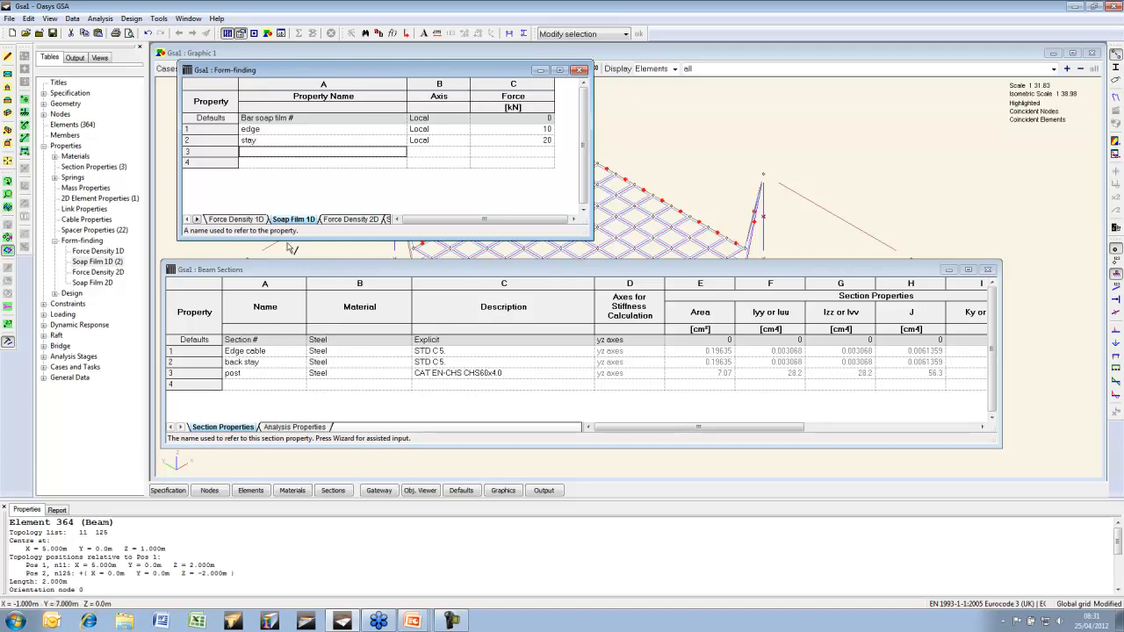
Define 2D soap film property 1 with stresses of 1 kN/m in x and y, and close the property tables
double_click(93, 283)
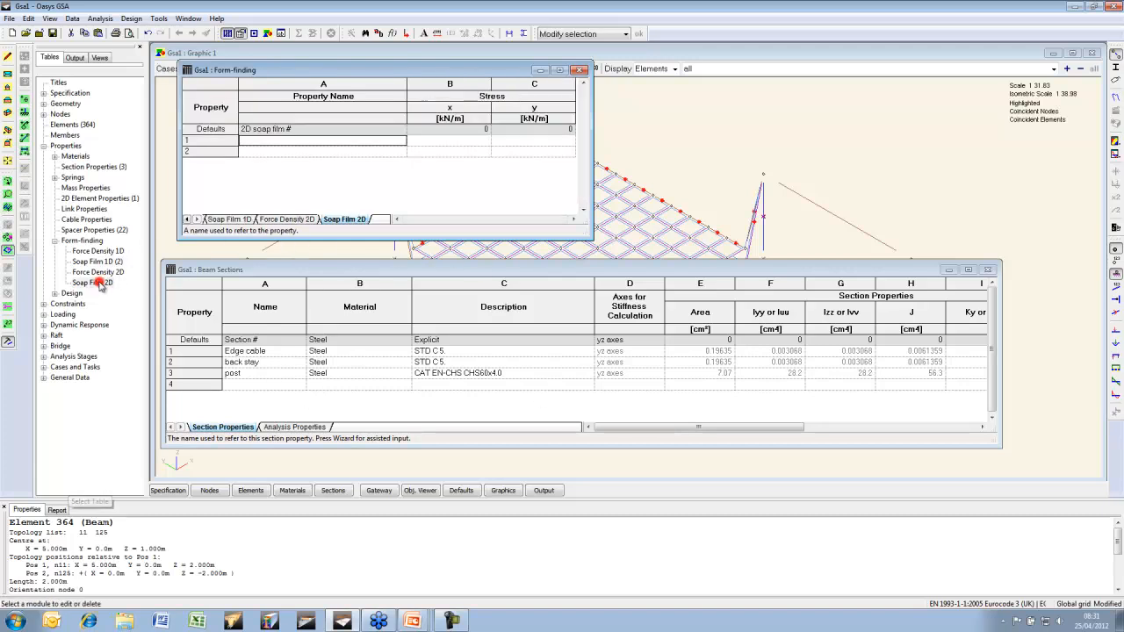
click(296, 143)
key(Return)
text(1)
key(Return)
text(1)
key(Return)
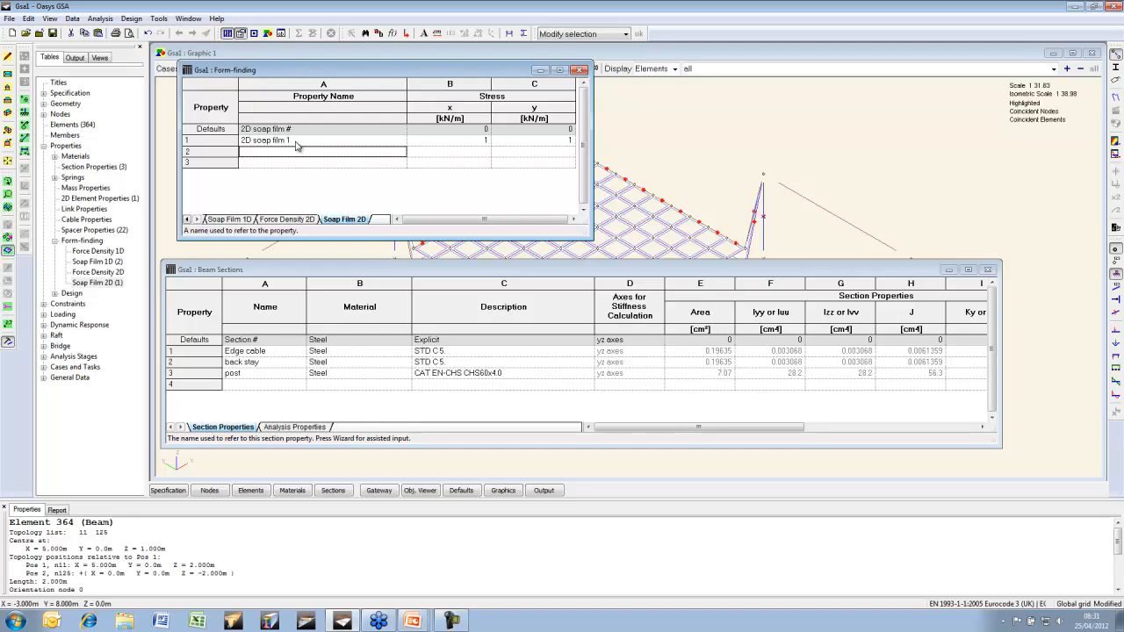
click(987, 270)
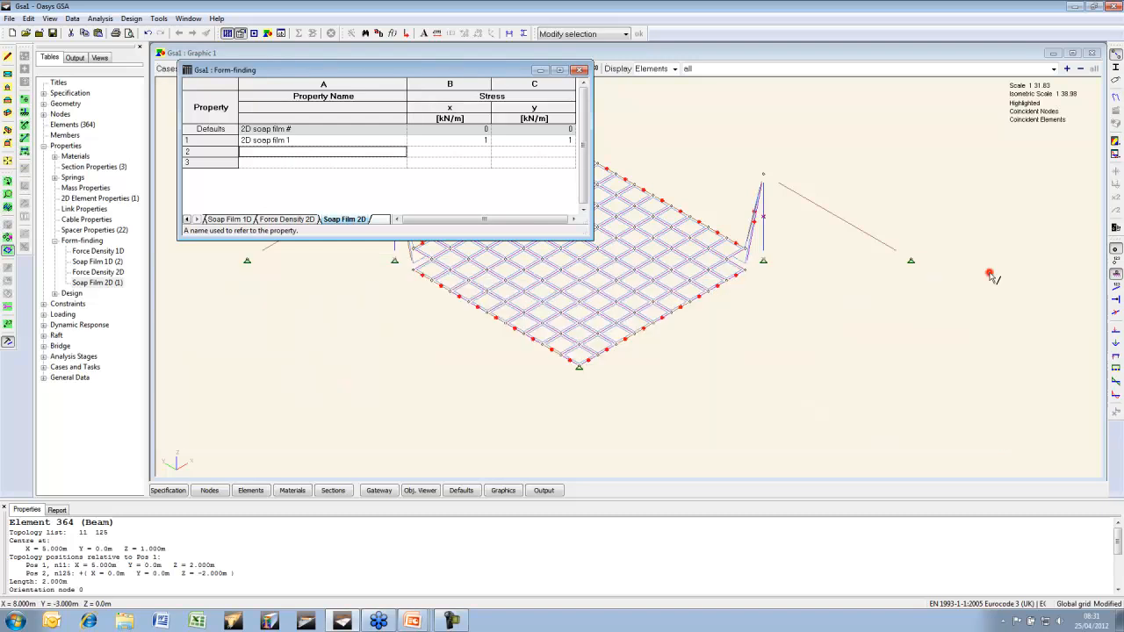
click(582, 70)
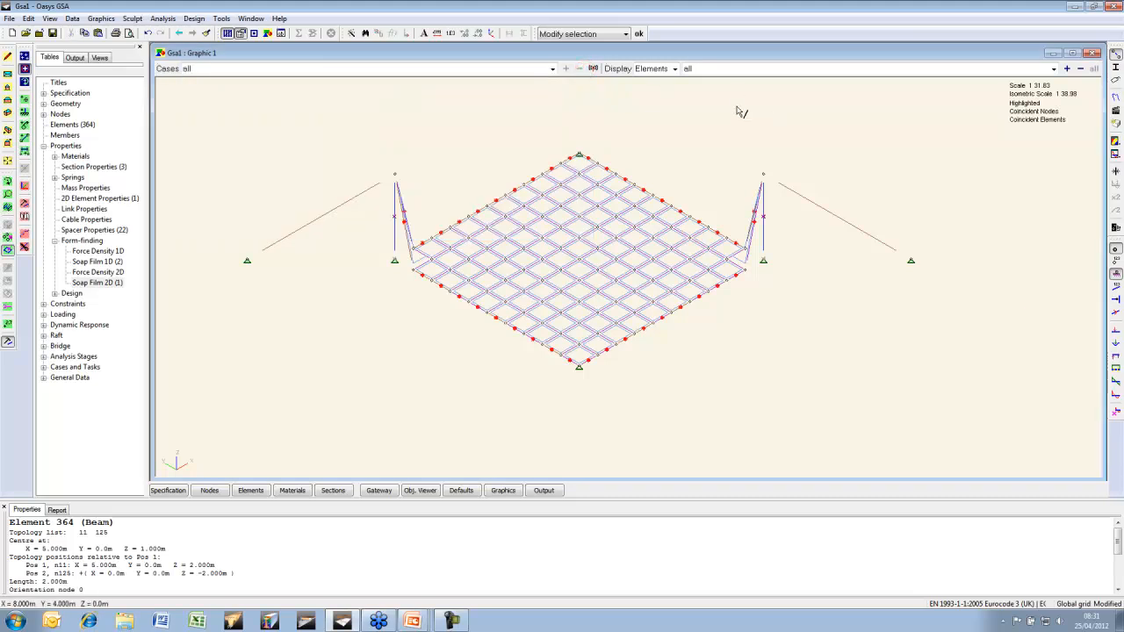
Restrain the top nodes of both posts in the z direction
click(370, 124)
click(8, 236)
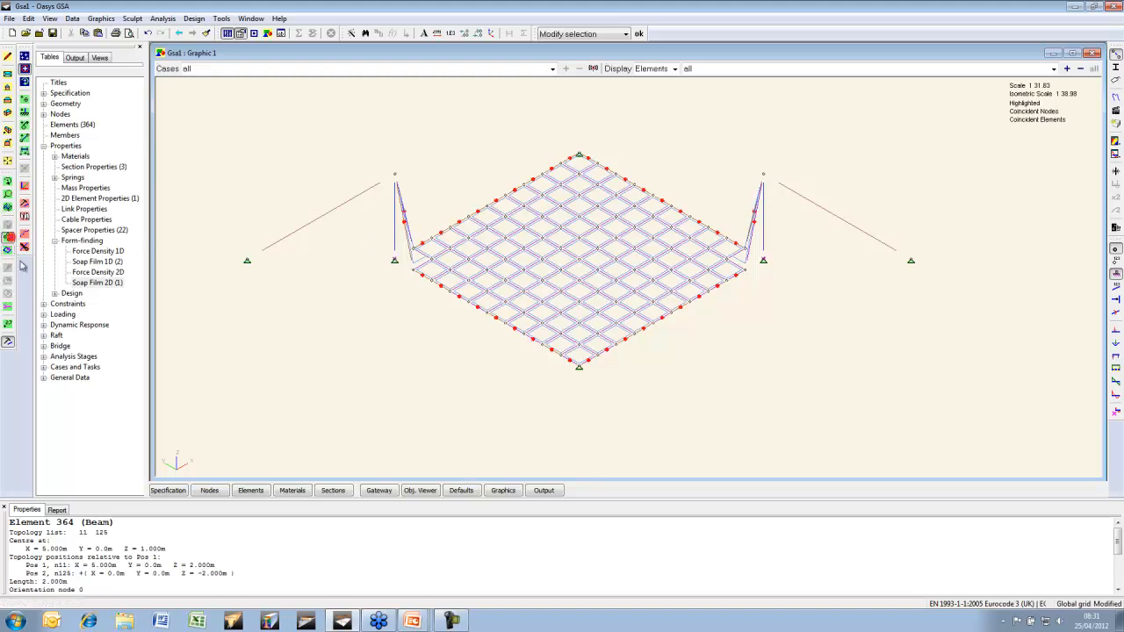
click(403, 169)
click(762, 172)
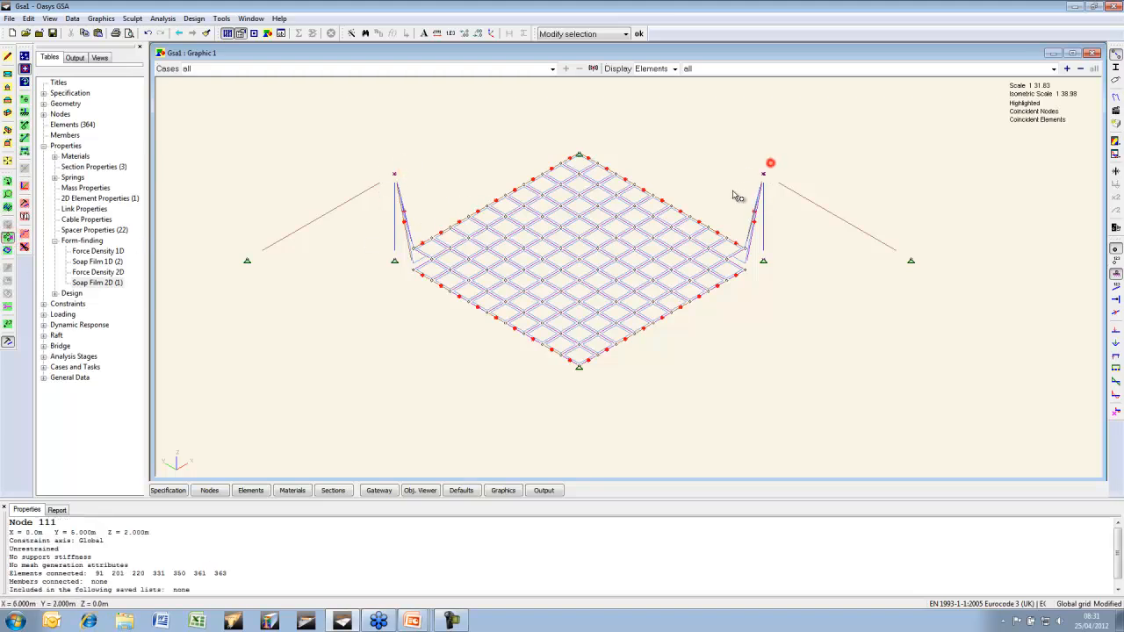
click(25, 217)
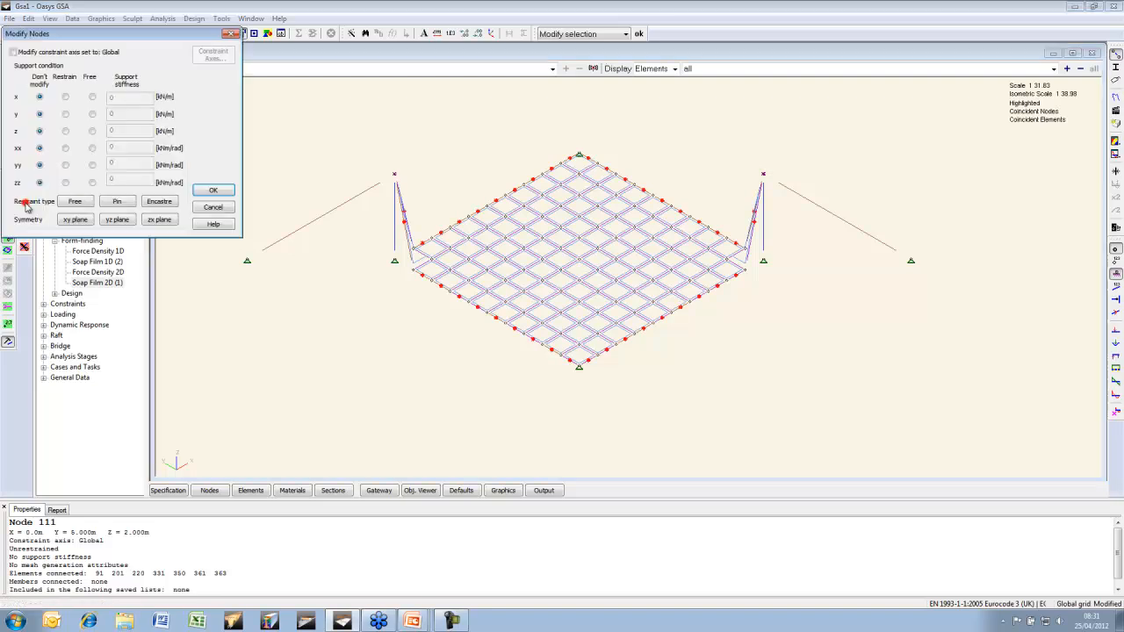
click(66, 131)
click(213, 191)
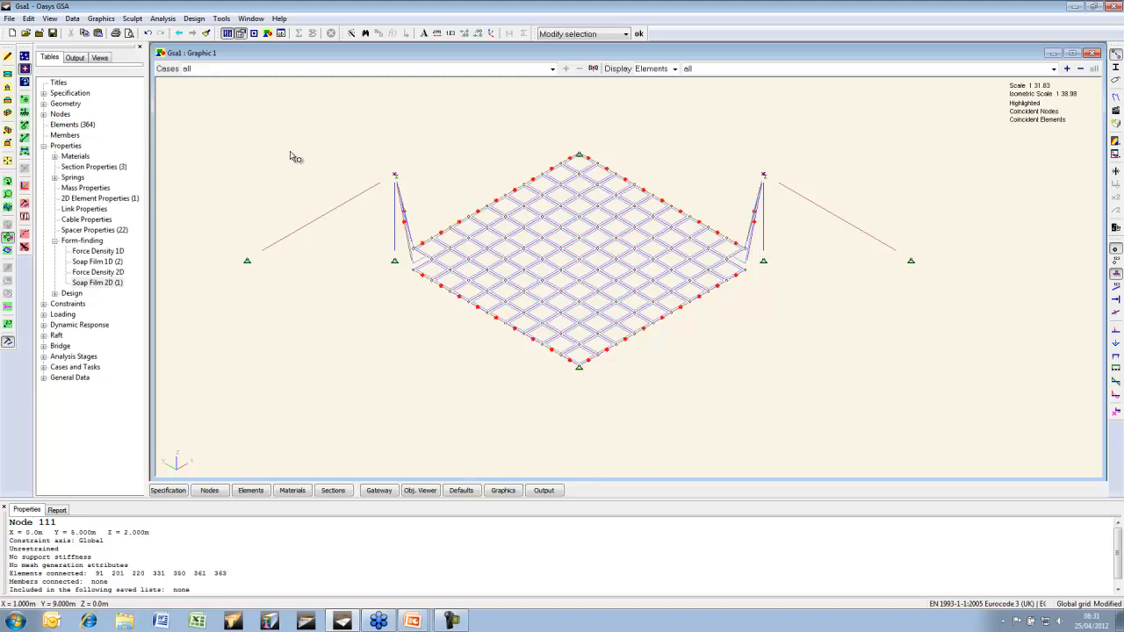
Set up a form-finding analysis task using soap-film form-finding properties, and add Analysis Case 1 without a load description
click(162, 18)
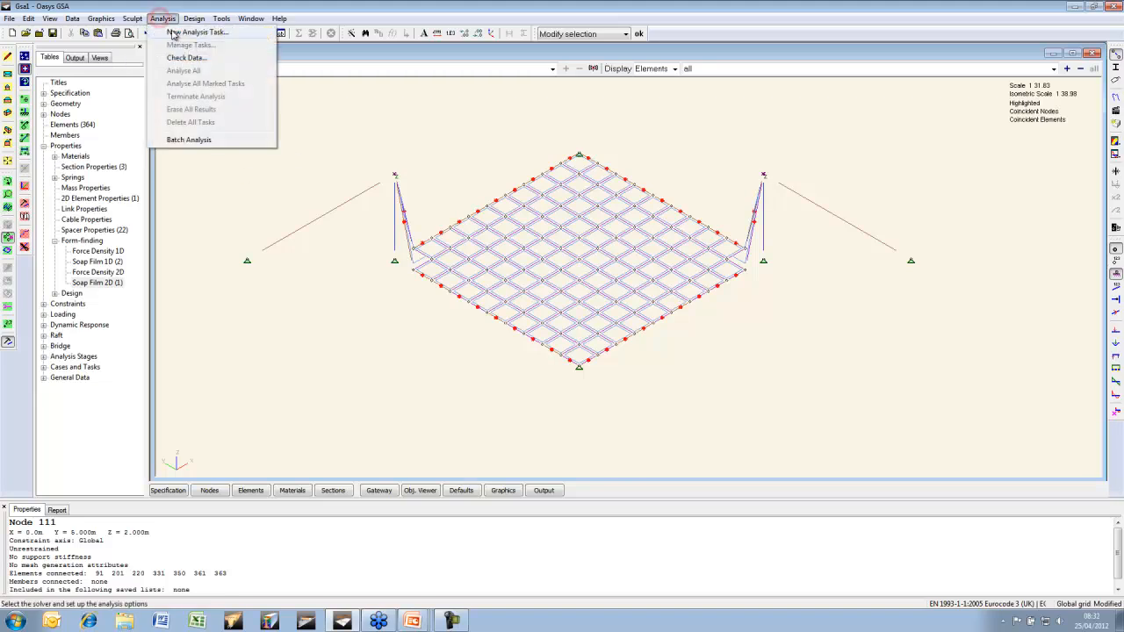
click(186, 32)
click(514, 313)
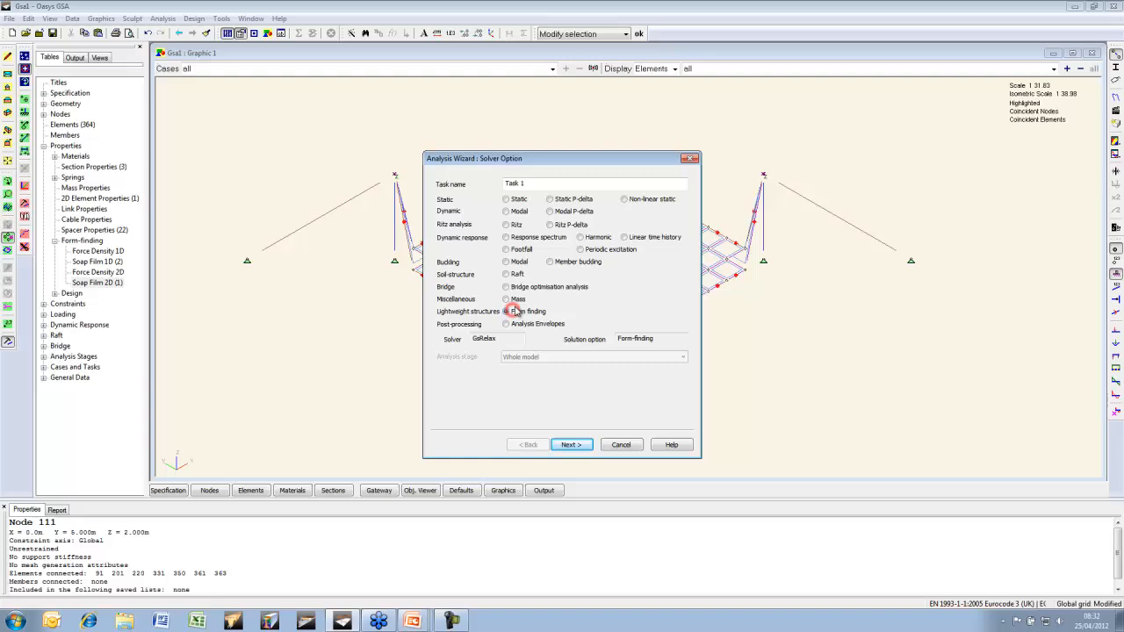
click(571, 446)
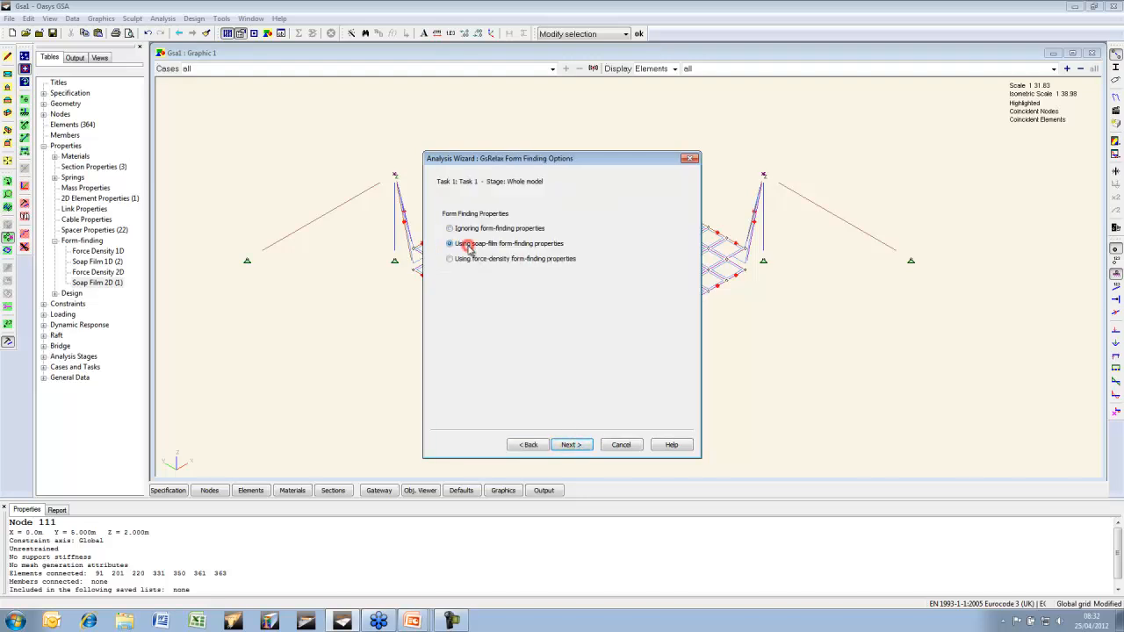
click(570, 444)
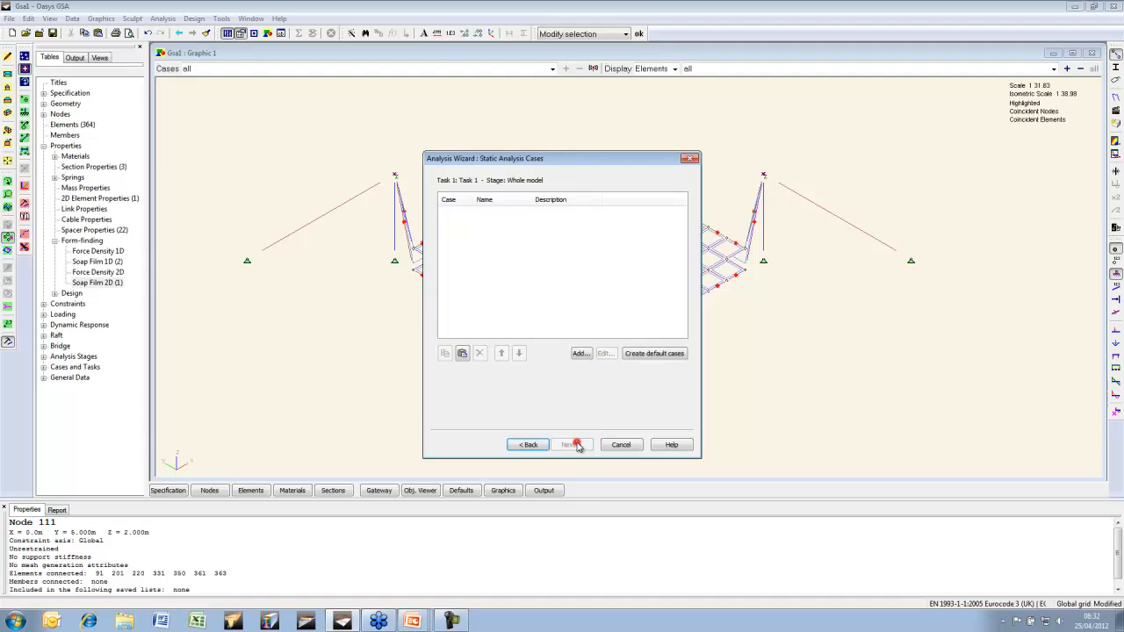
click(581, 353)
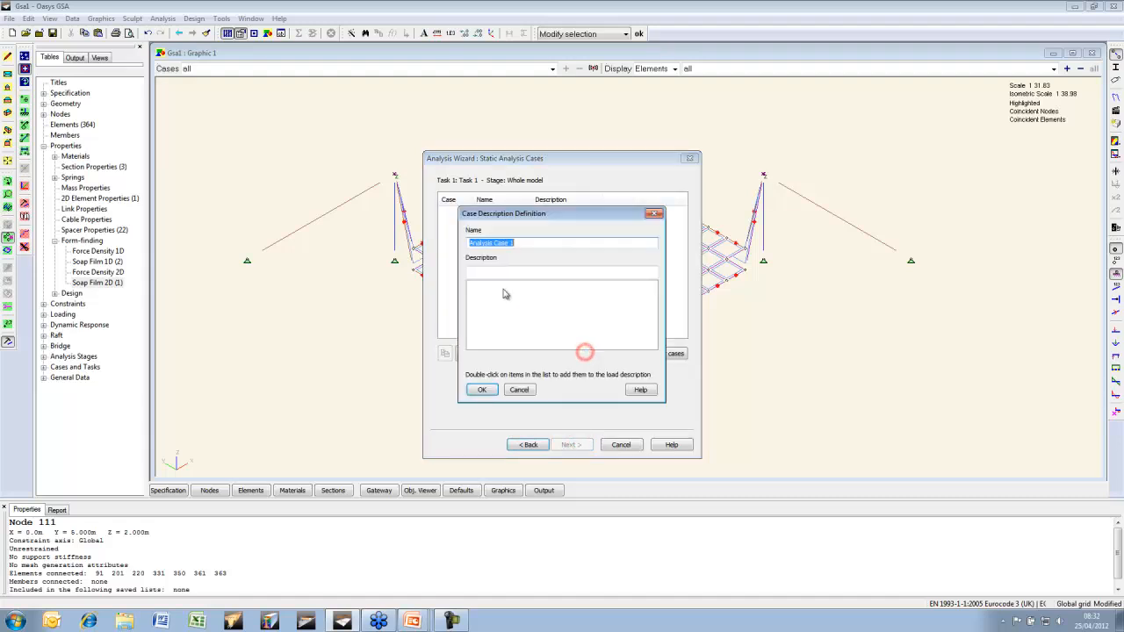
click(487, 387)
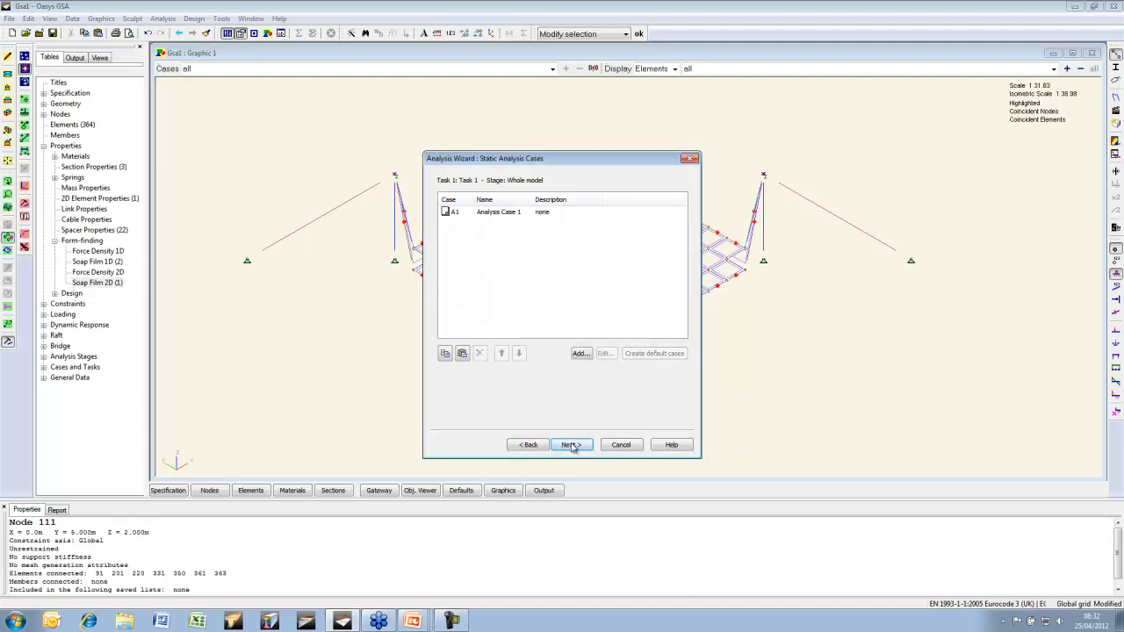
Run the form-finding task with the default progress options, saving the modified node coordinates and the element forces as prestress loads
click(571, 444)
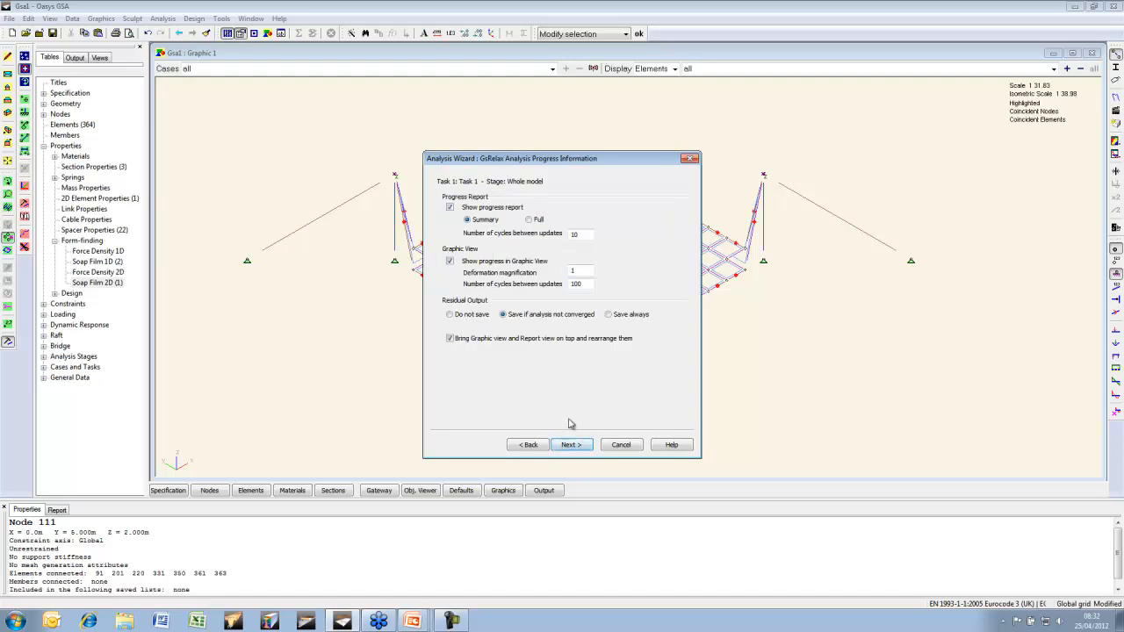
click(571, 444)
click(571, 444)
click(612, 360)
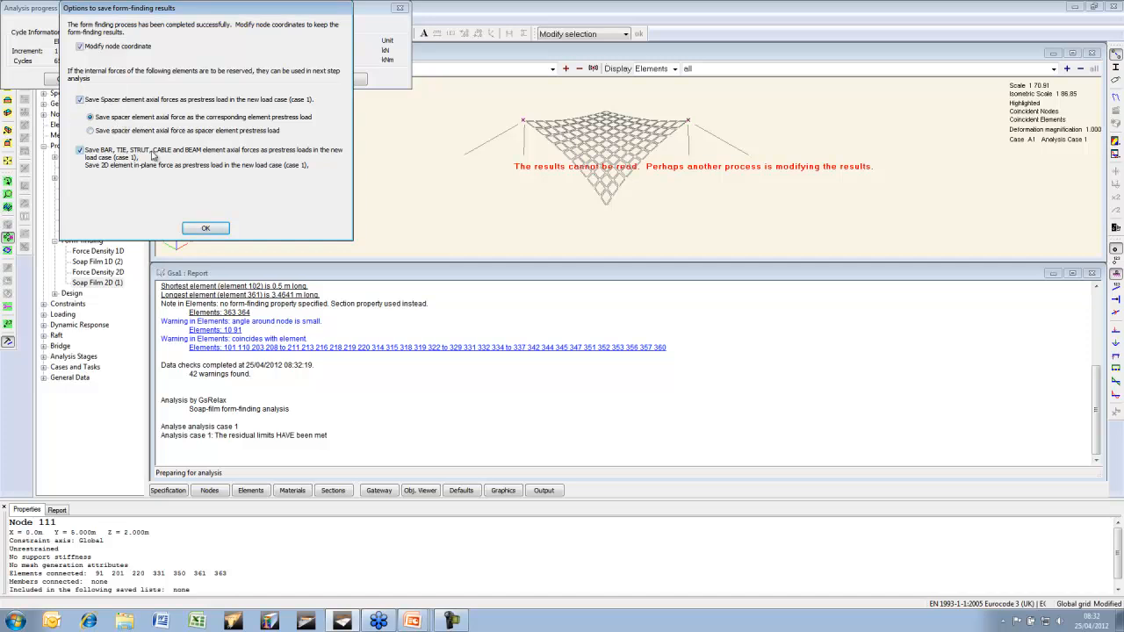
click(205, 229)
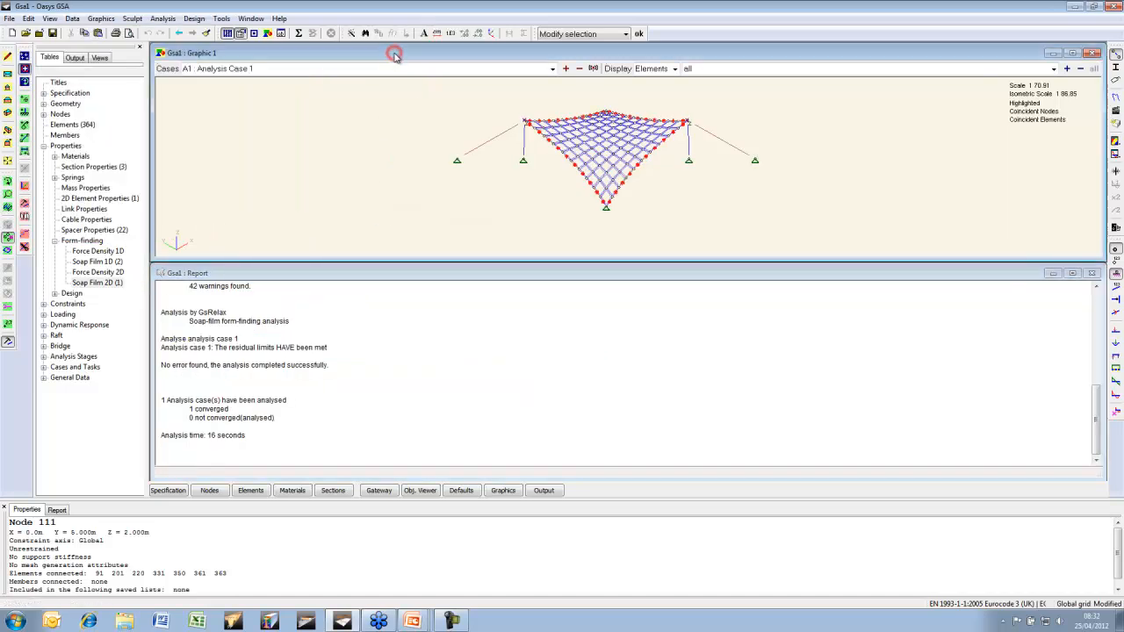
Examine the form-found fabric shape in a rotated 3D view and from side elevations around the model
click(7, 130)
click(8, 181)
drag(537, 331, 668, 320)
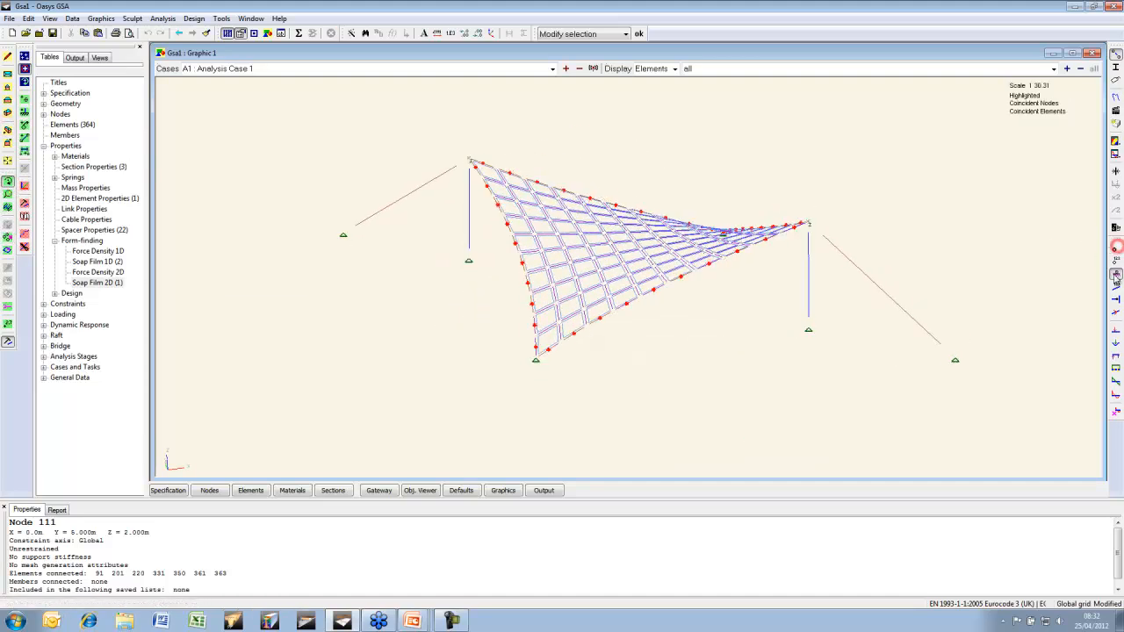
drag(844, 233, 674, 206)
click(11, 103)
click(12, 102)
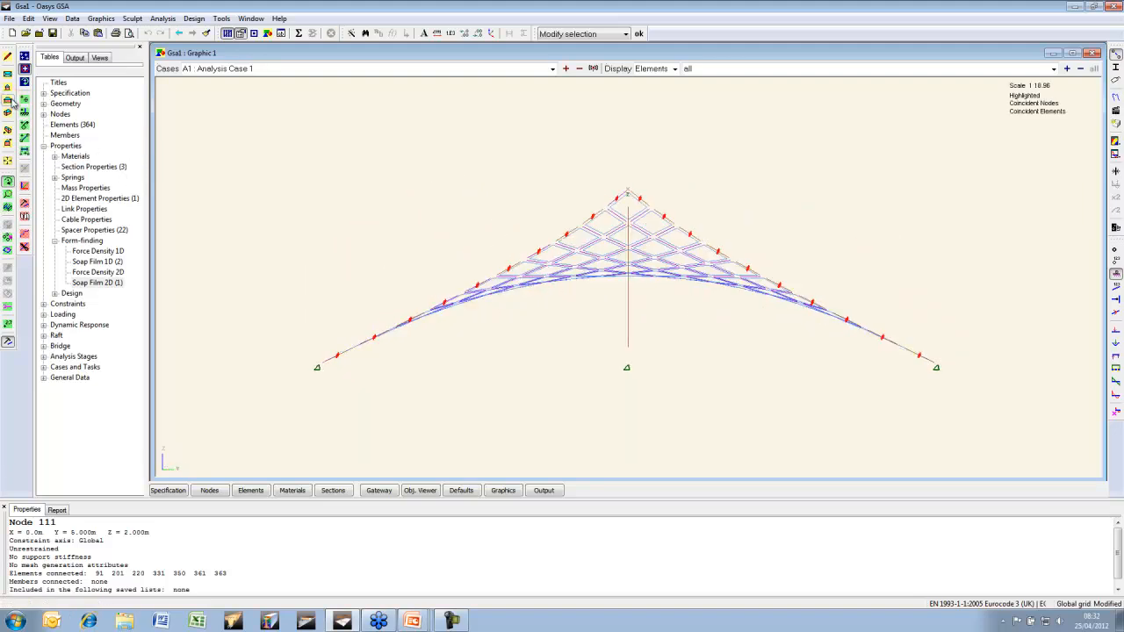
key(Right)
key(Right)
key(Right)
key(Right)
key(Right)
key(Right)
key(Right)
key(Right)
key(Right)
key(Right)
key(Right)
key(Right)
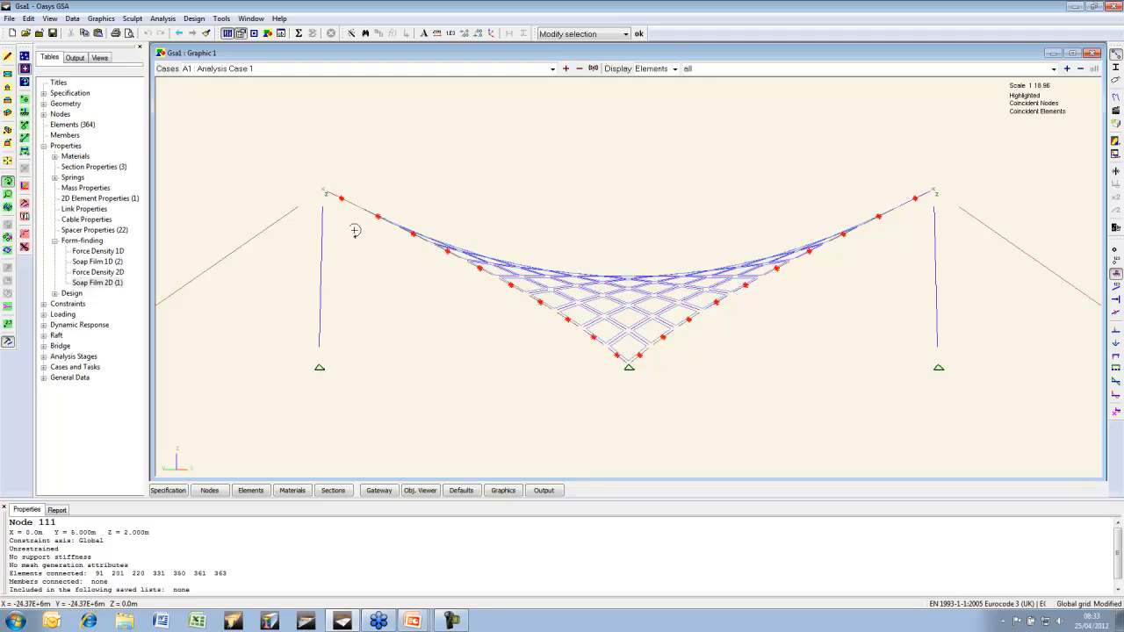
View the fabric in plan, turned about 45° into a diamond, with the element directions displayed
click(8, 75)
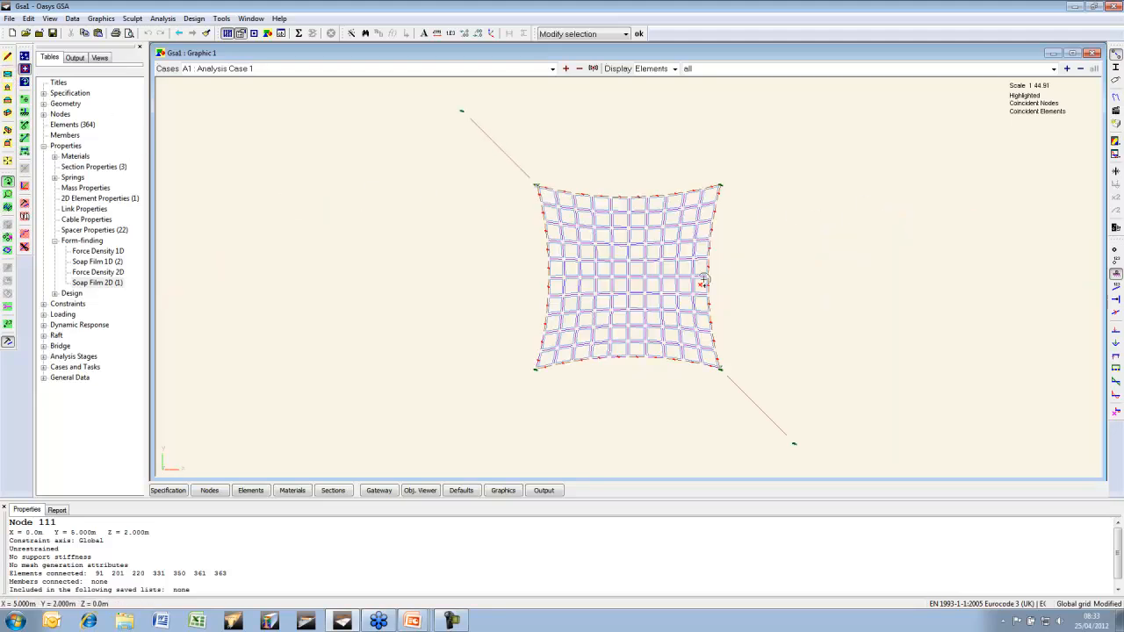
drag(652, 350, 690, 348)
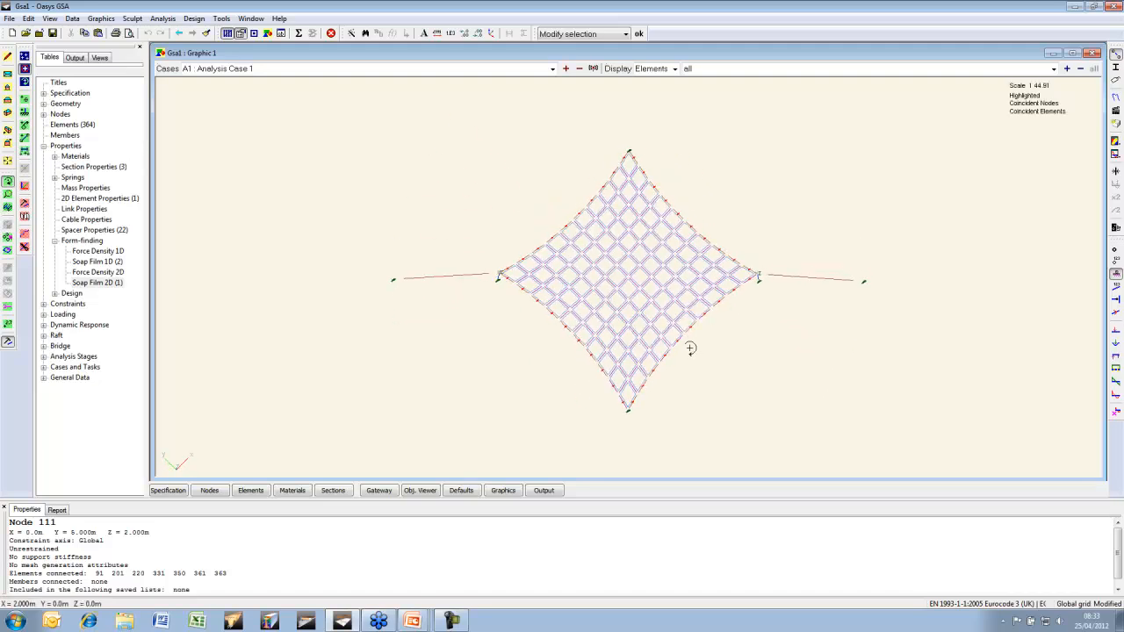
scroll(655, 301, up, 2)
click(1115, 312)
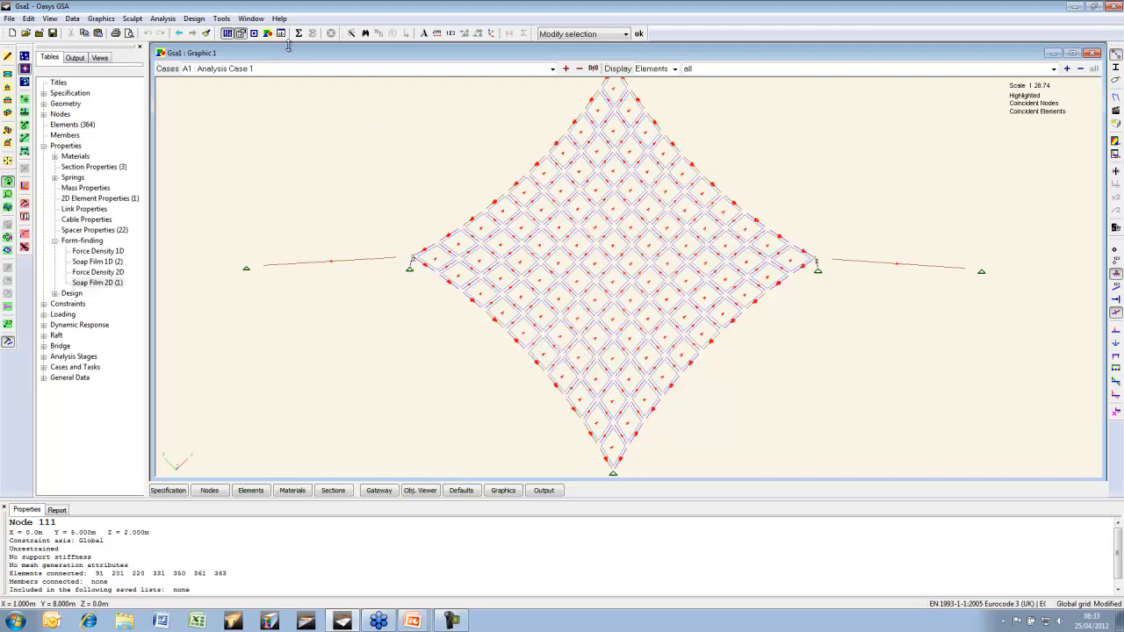
Find all elements with 2D property 1 (pa1) and set their orientation angle to -45°
click(365, 33)
click(53, 87)
click(67, 105)
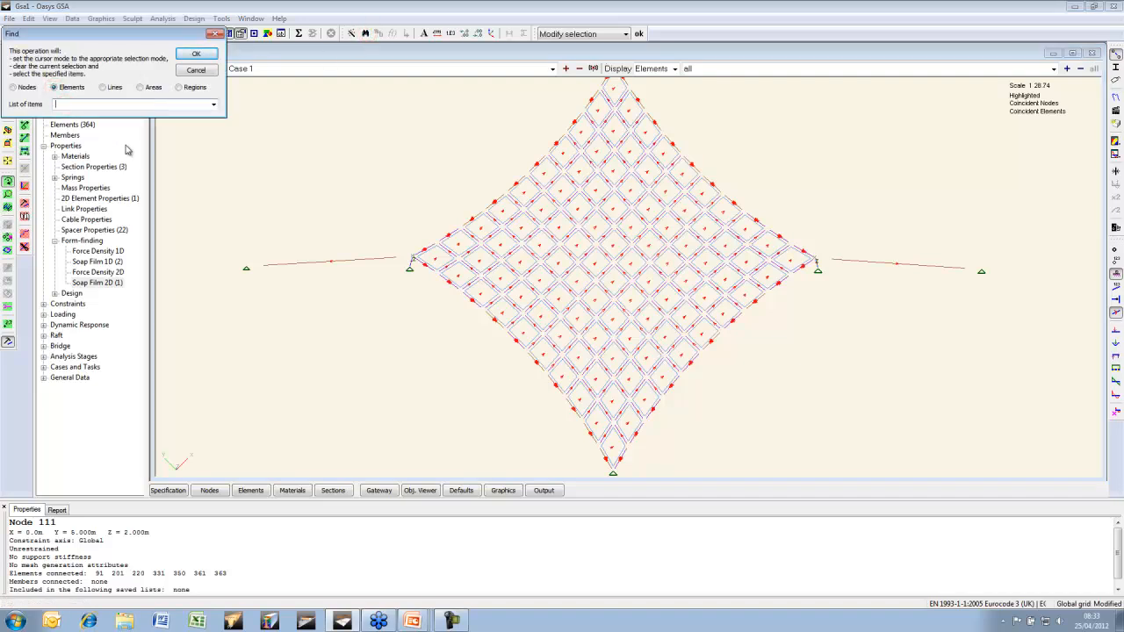
text(pa1)
key(Return)
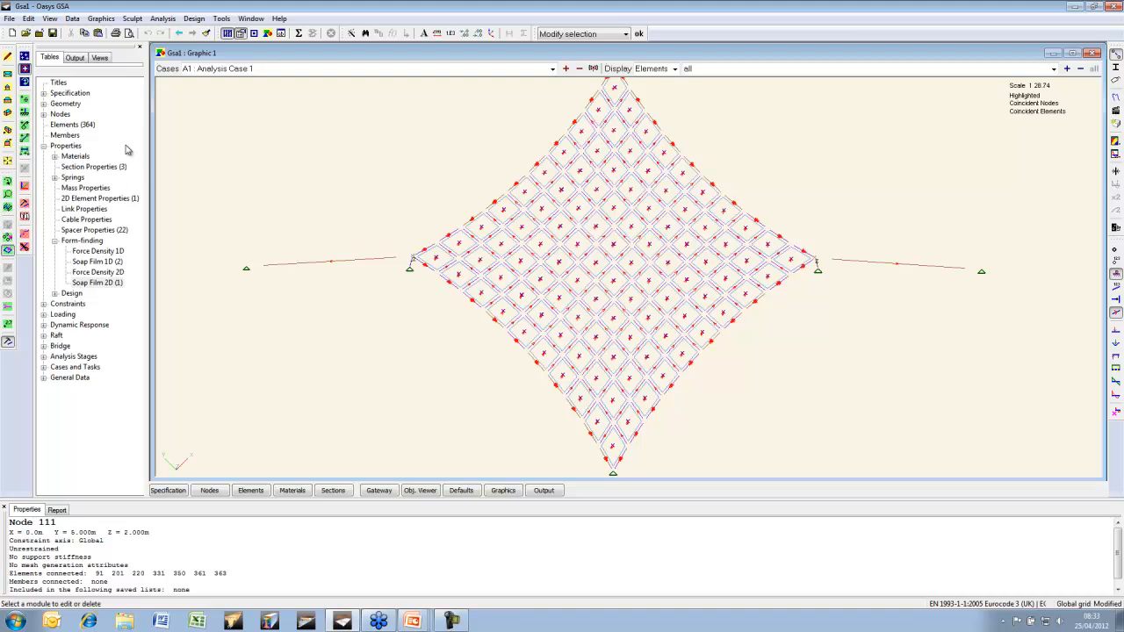
click(26, 203)
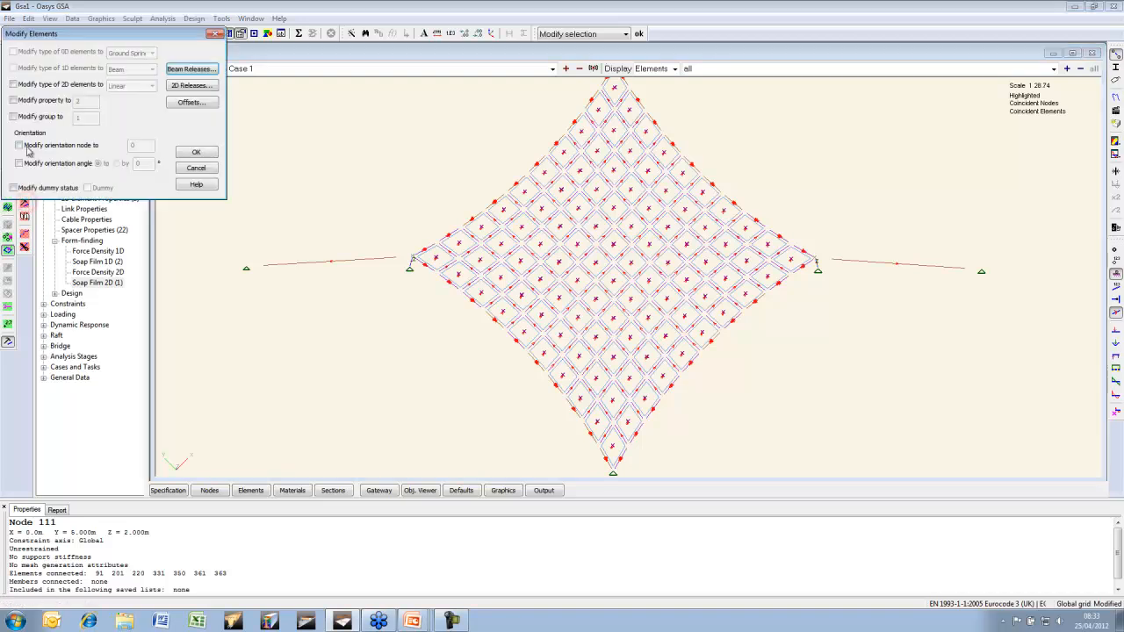
click(19, 165)
double_click(138, 163)
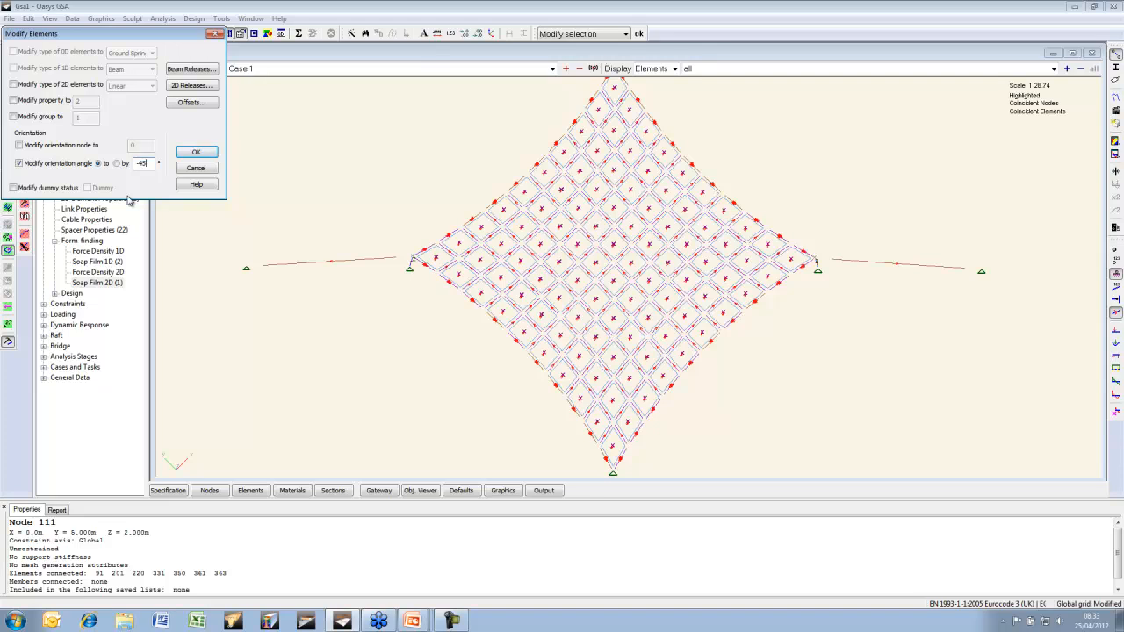
key(Return)
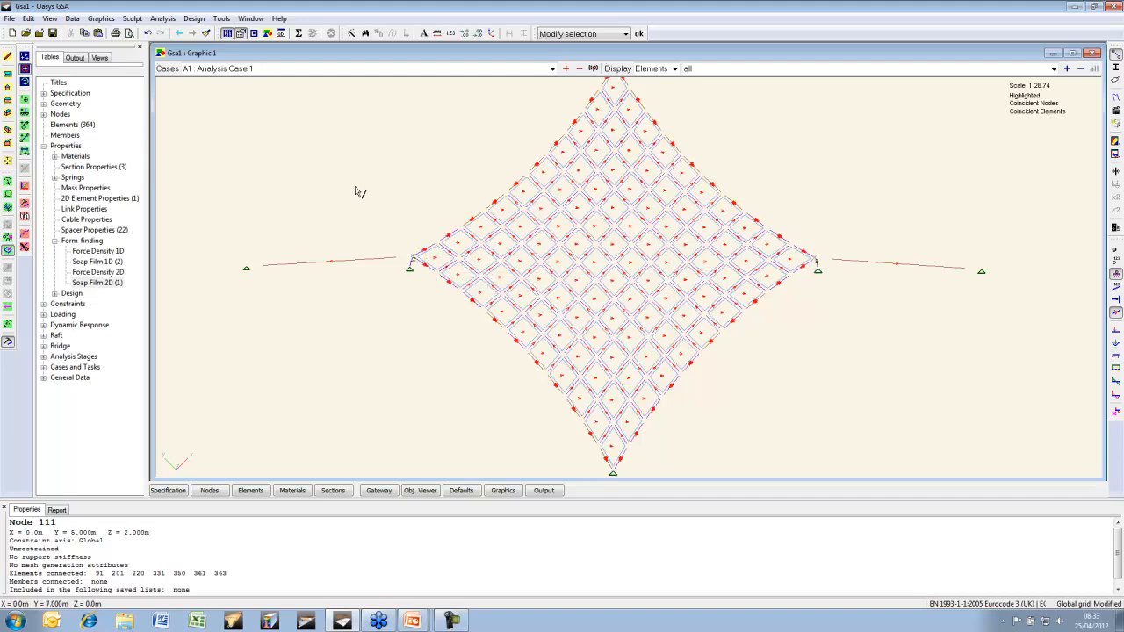
Display the prestress loads of load case L1, "Internal loads from FormFinding", on the model
click(72, 18)
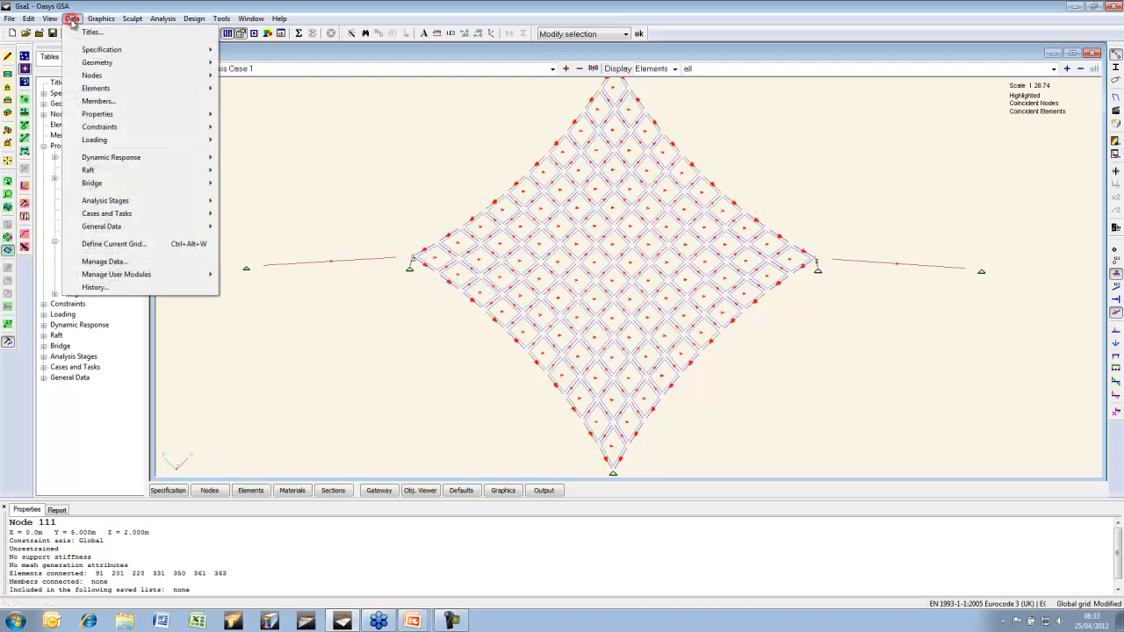
click(270, 46)
click(552, 70)
click(401, 78)
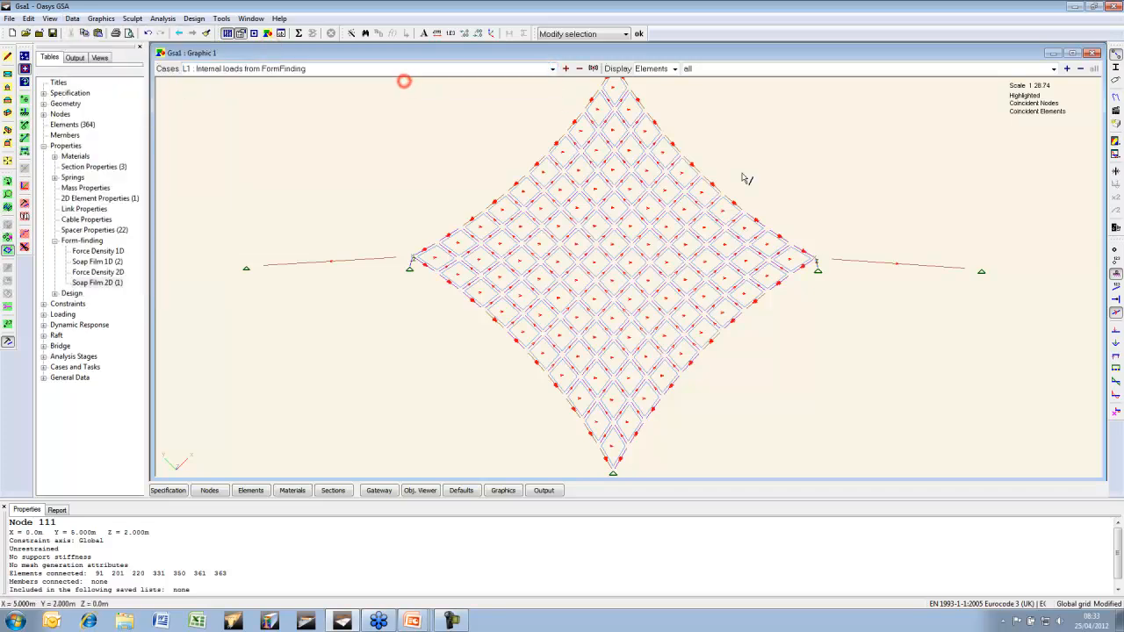
click(1117, 334)
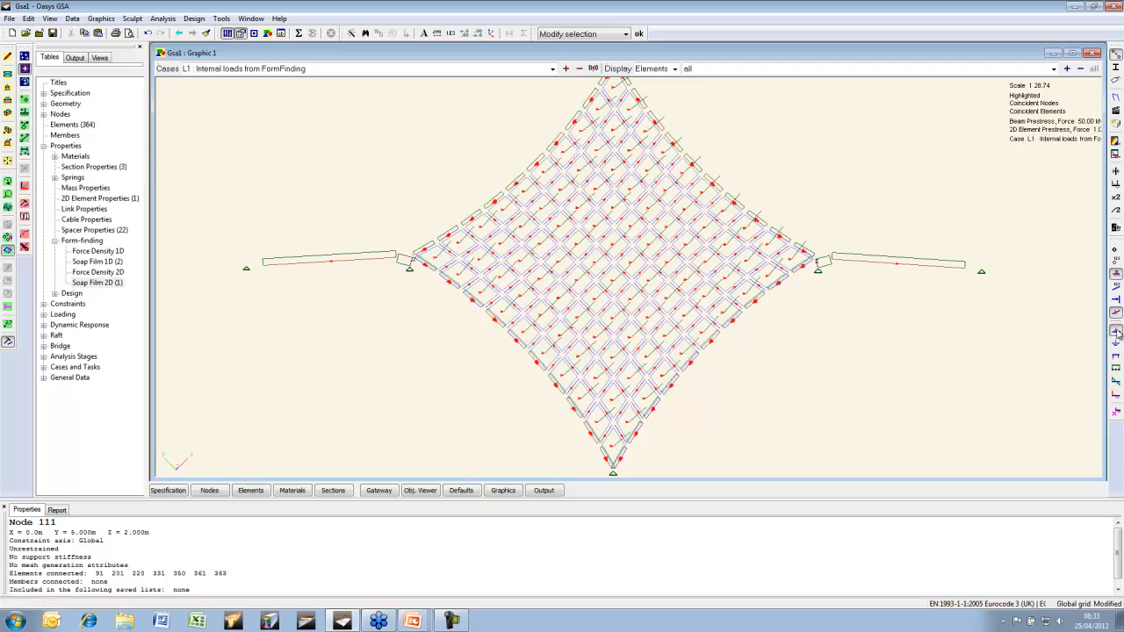
Delete all loads belonging to load case L1 using Manage Data
click(72, 19)
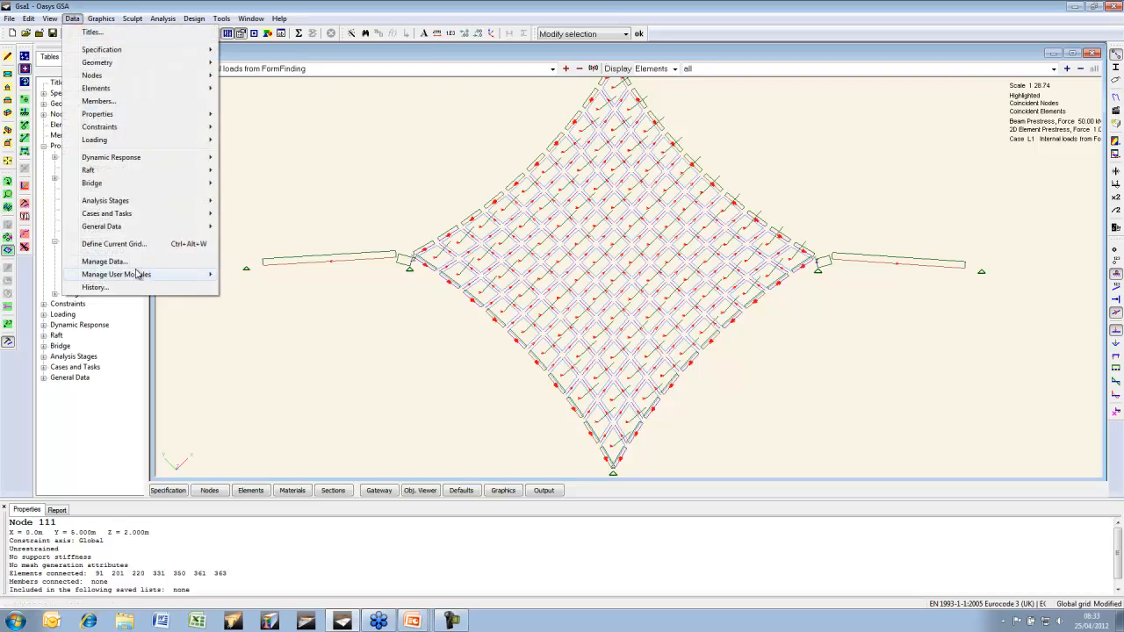
click(141, 267)
click(434, 407)
click(559, 405)
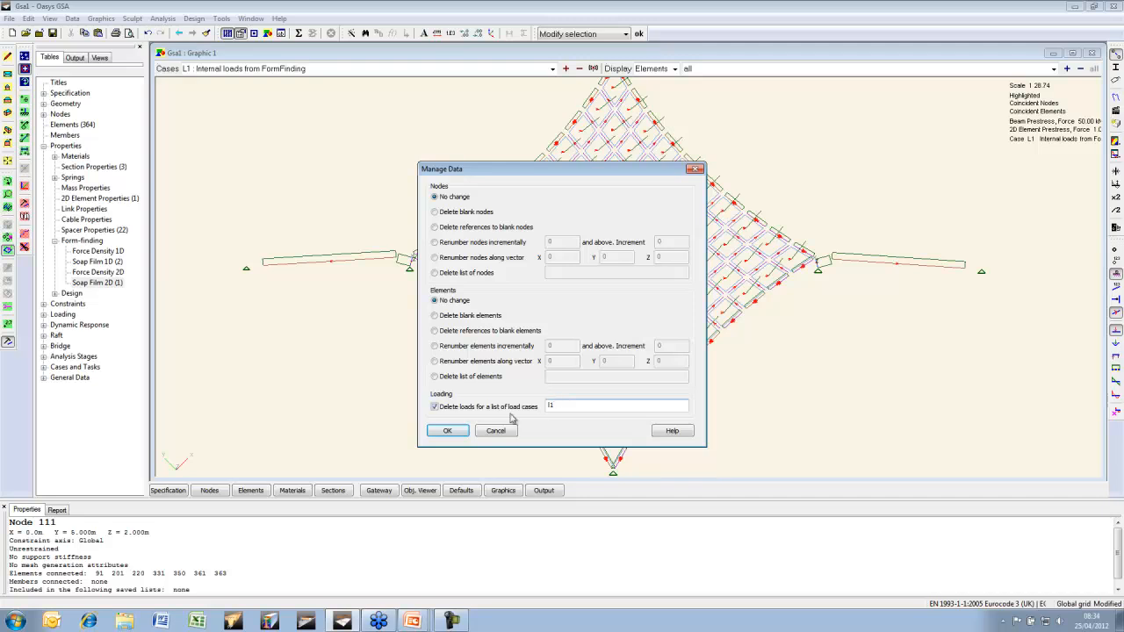
click(448, 431)
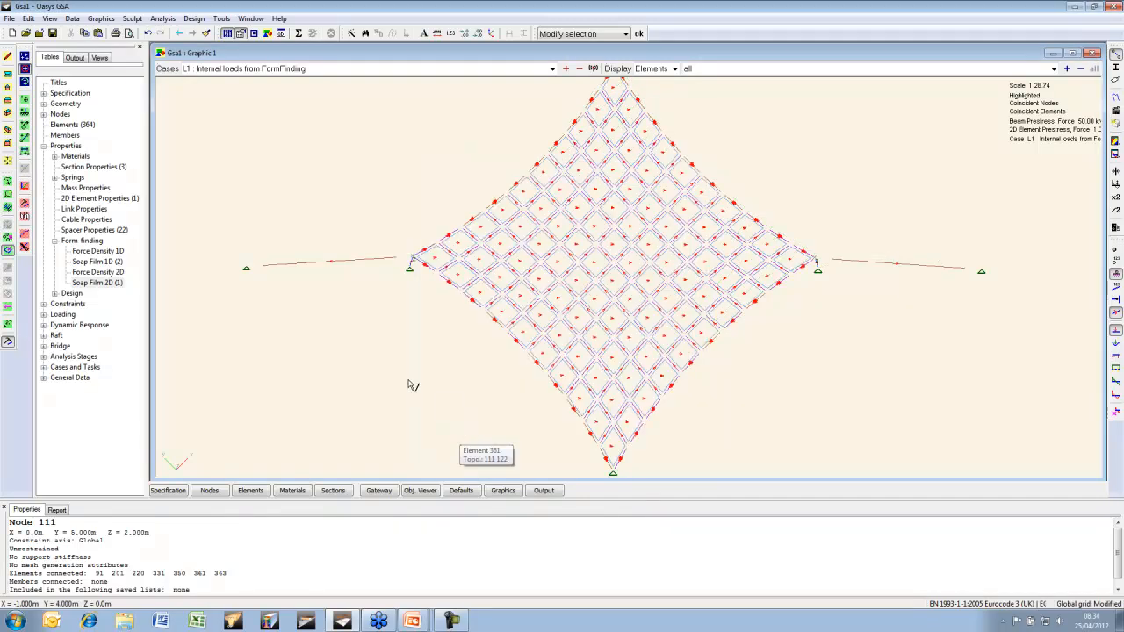
Delete the "Internal loads from FormFinding" load case title together with its associated loads, and close the table
click(43, 367)
double_click(89, 377)
click(247, 171)
key(Delete)
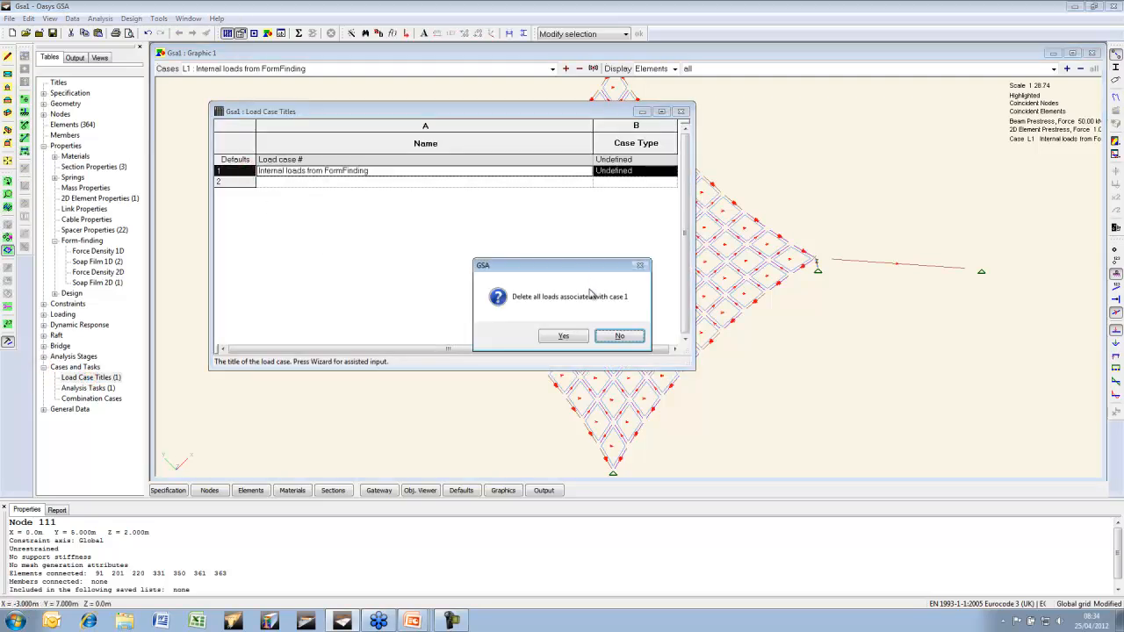
click(564, 336)
click(681, 112)
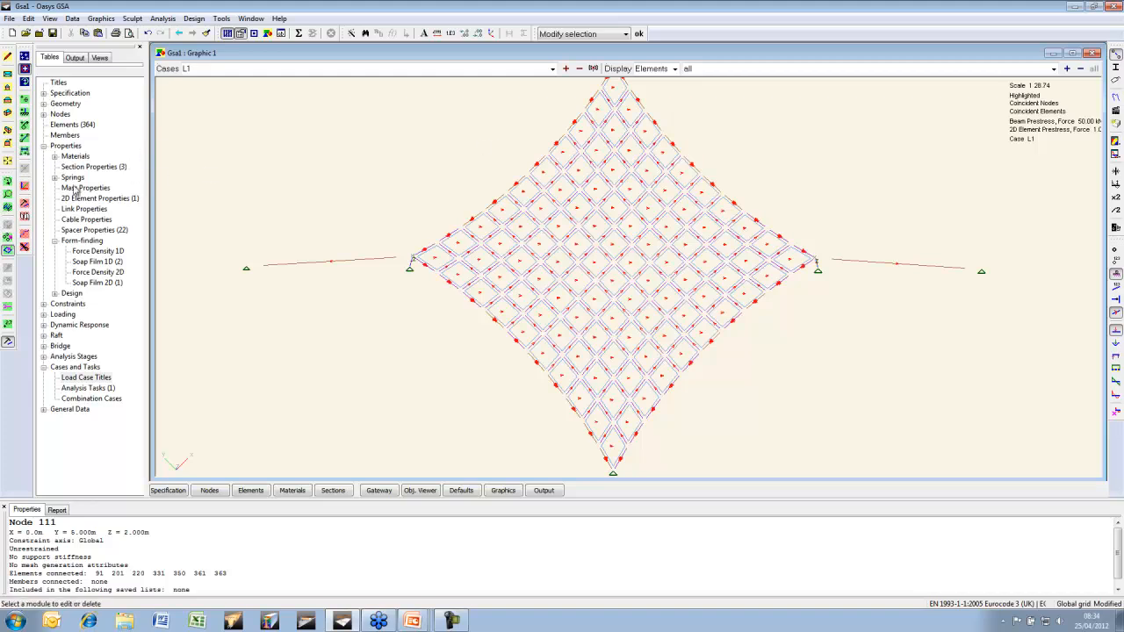
Set the x stress of 2D soap film property 1 to 2 kN/m and close the form-finding table
double_click(98, 283)
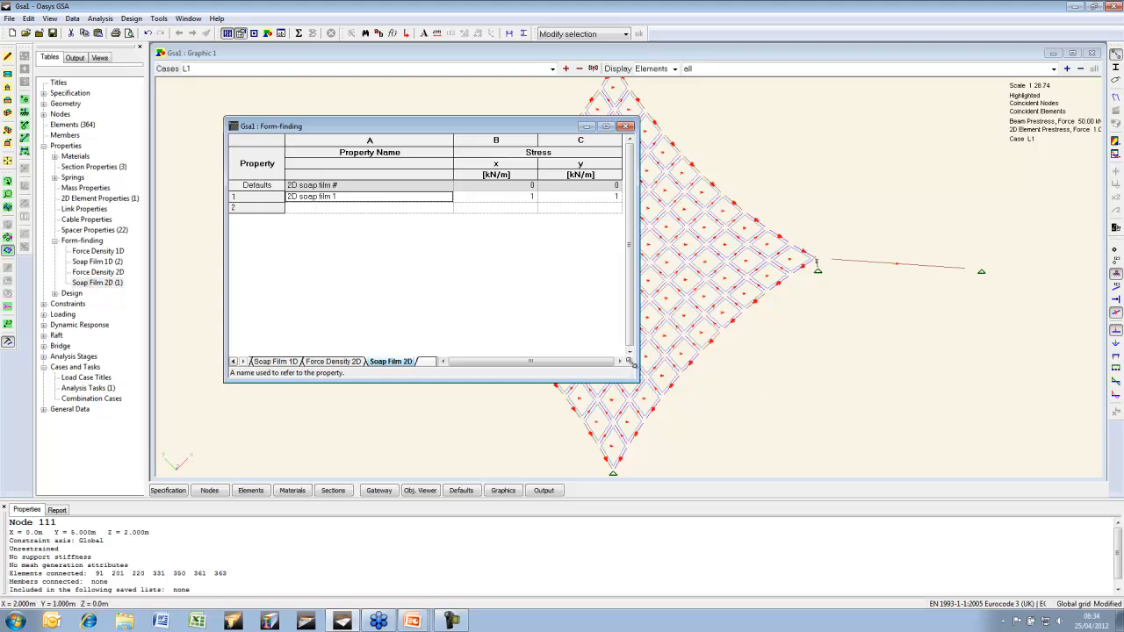
click(506, 199)
text(2)
key(Tab)
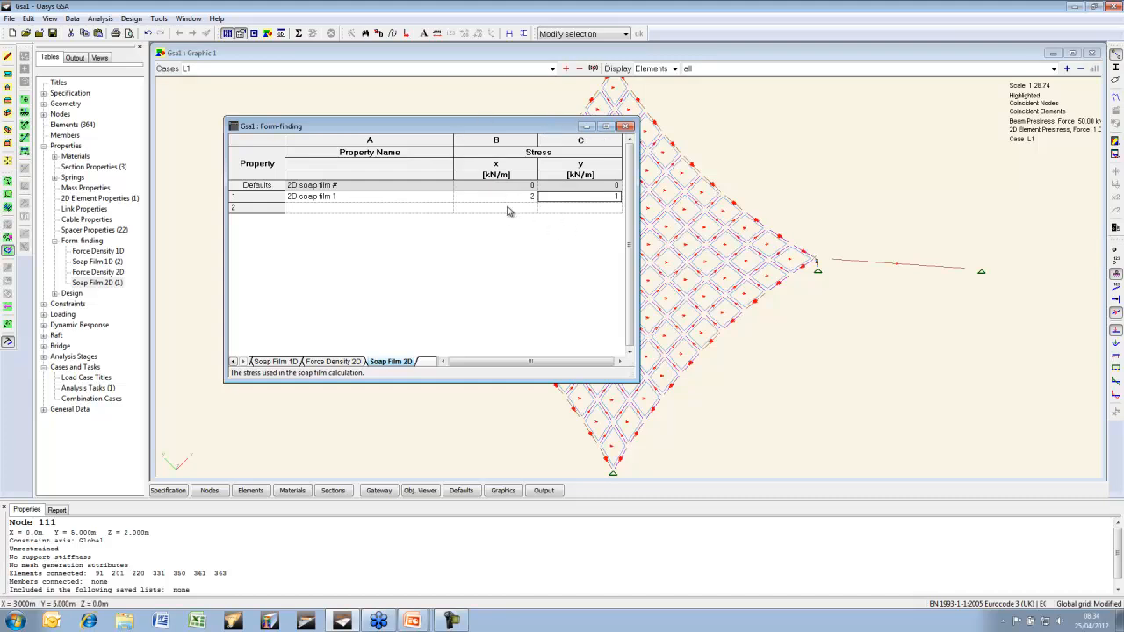
click(625, 125)
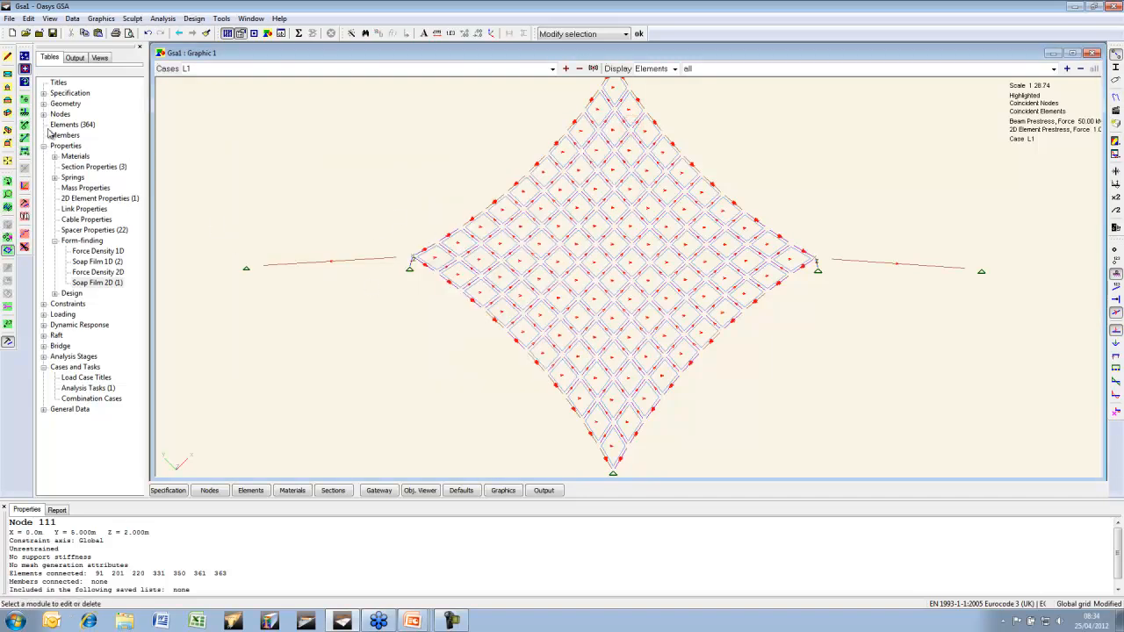
Rerun the form-finding analysis with the model in side elevation, and save the resulting node coordinates and element forces
click(7, 101)
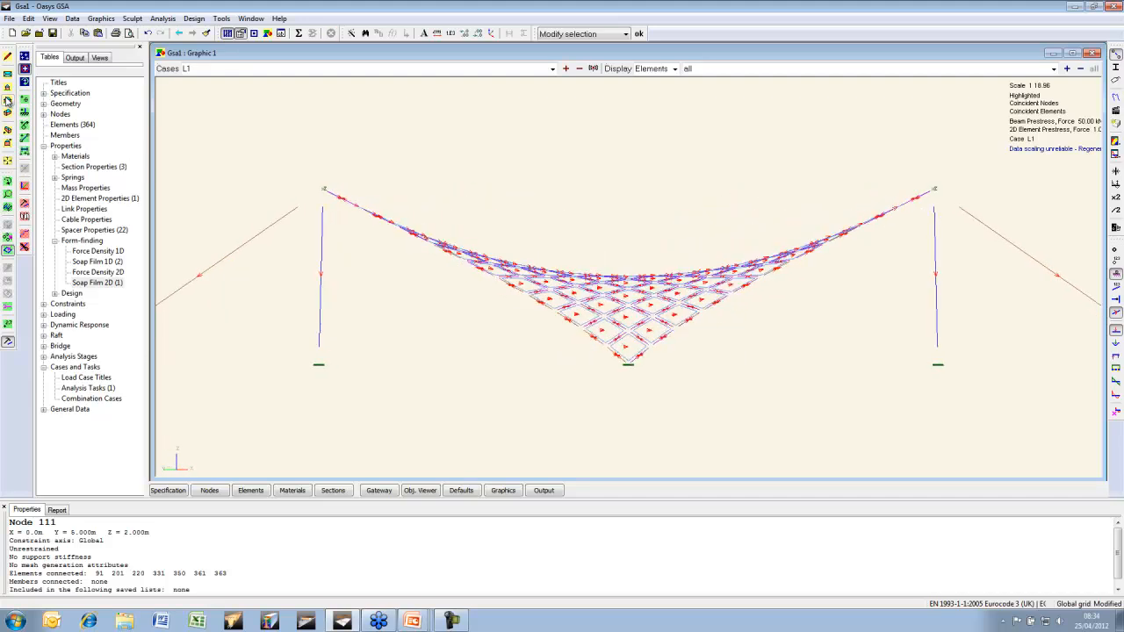
click(310, 33)
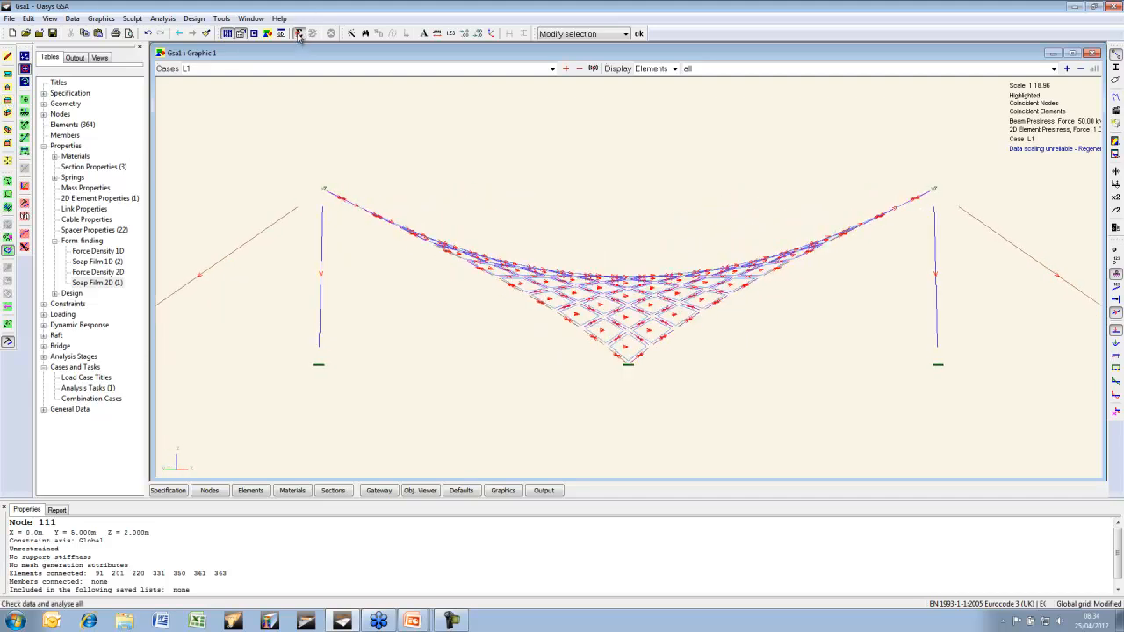
click(626, 360)
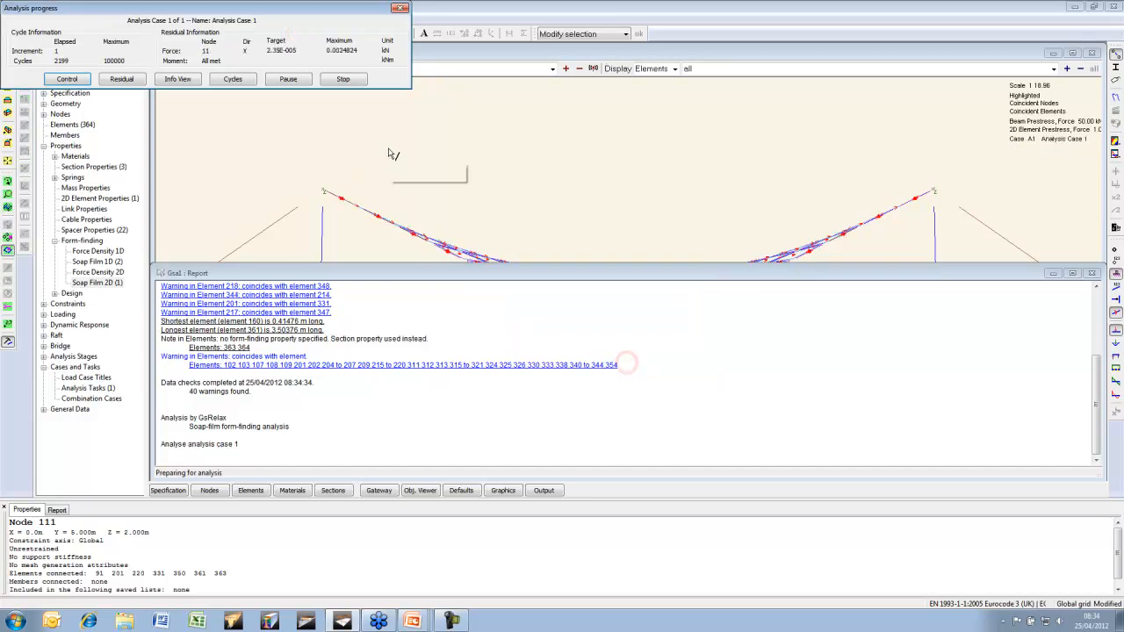
click(206, 229)
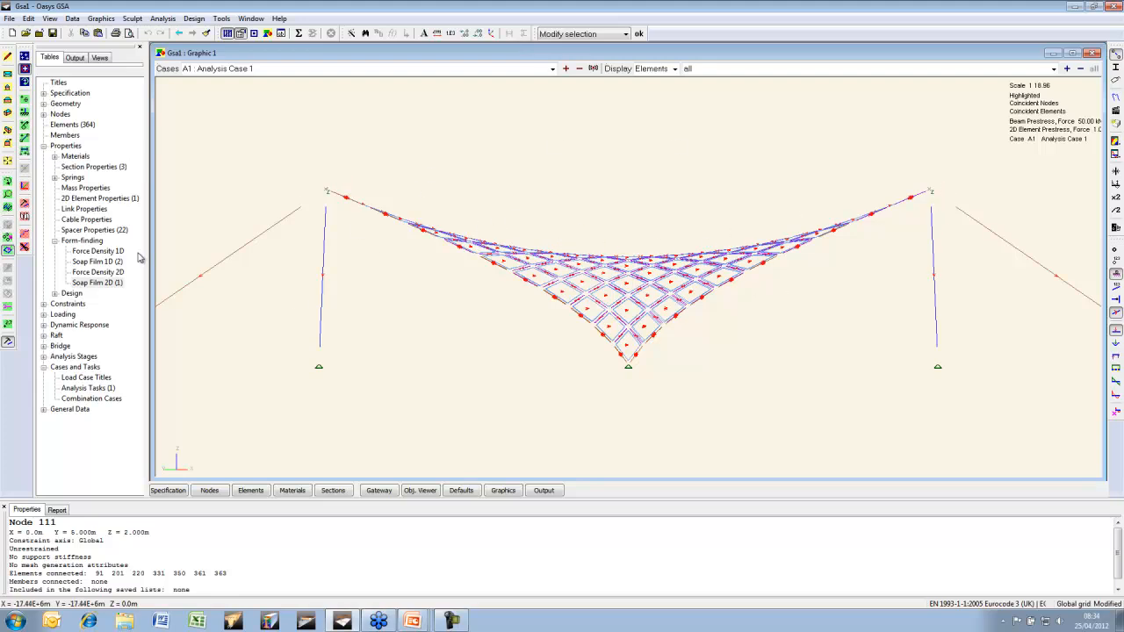
Free the vertical restraints on the two mast-top nodes and hide the direction arrows on the elements
click(8, 237)
click(348, 173)
click(931, 175)
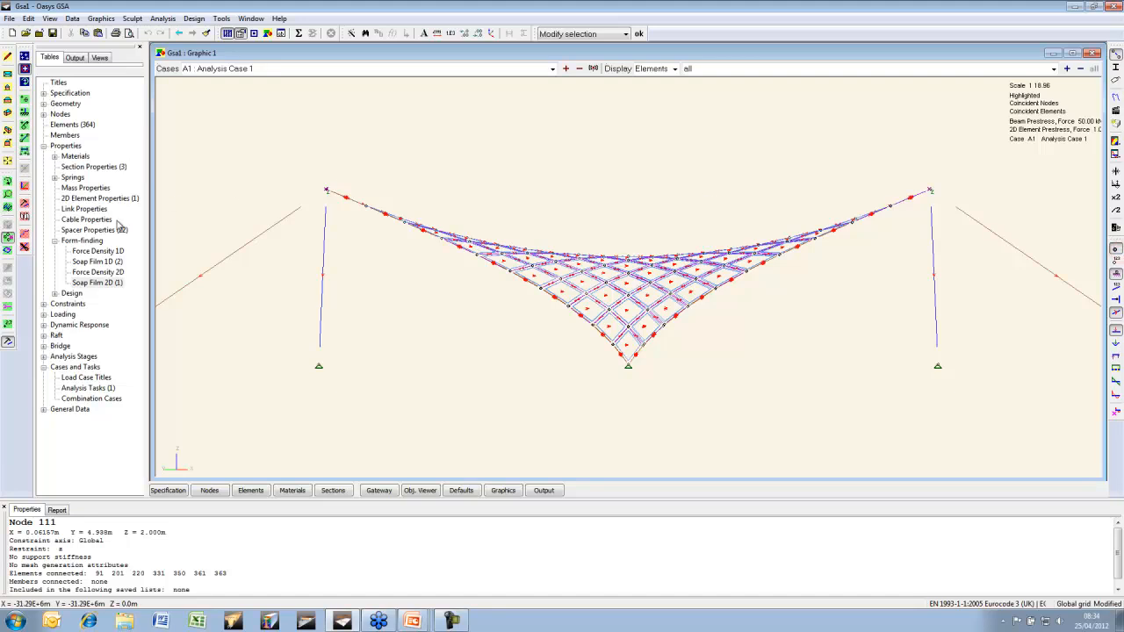
click(27, 220)
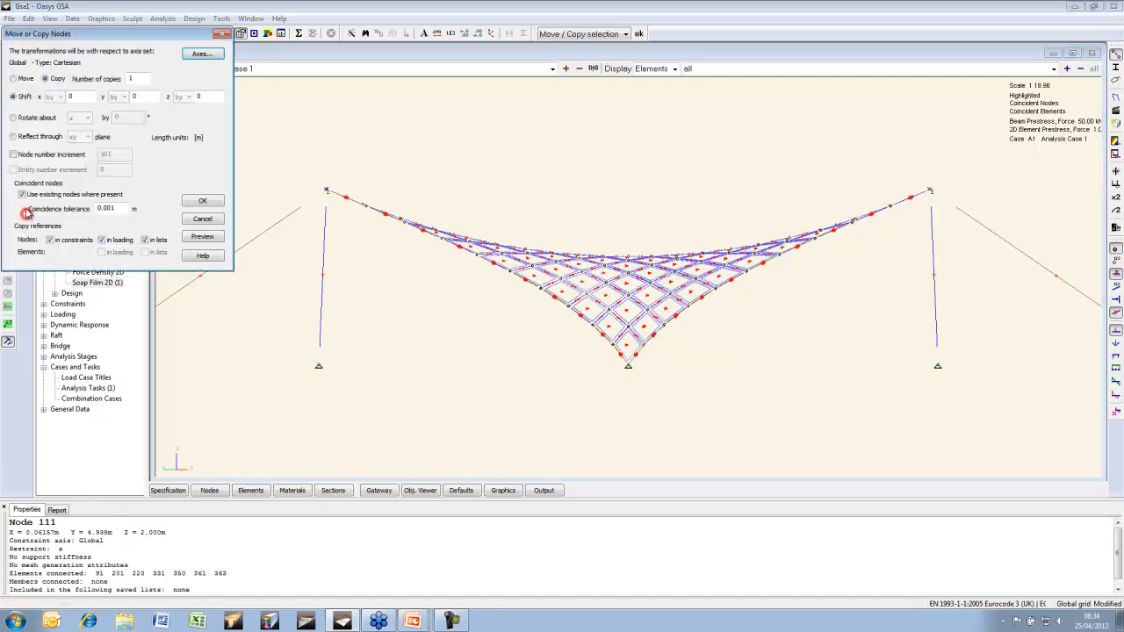
click(209, 216)
click(26, 204)
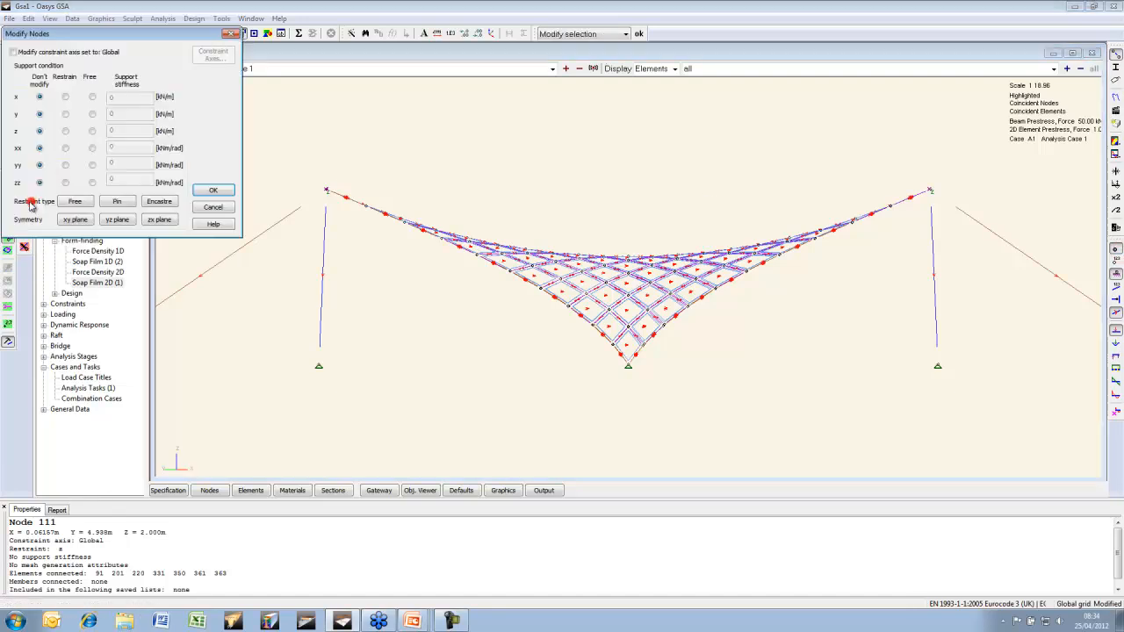
click(212, 190)
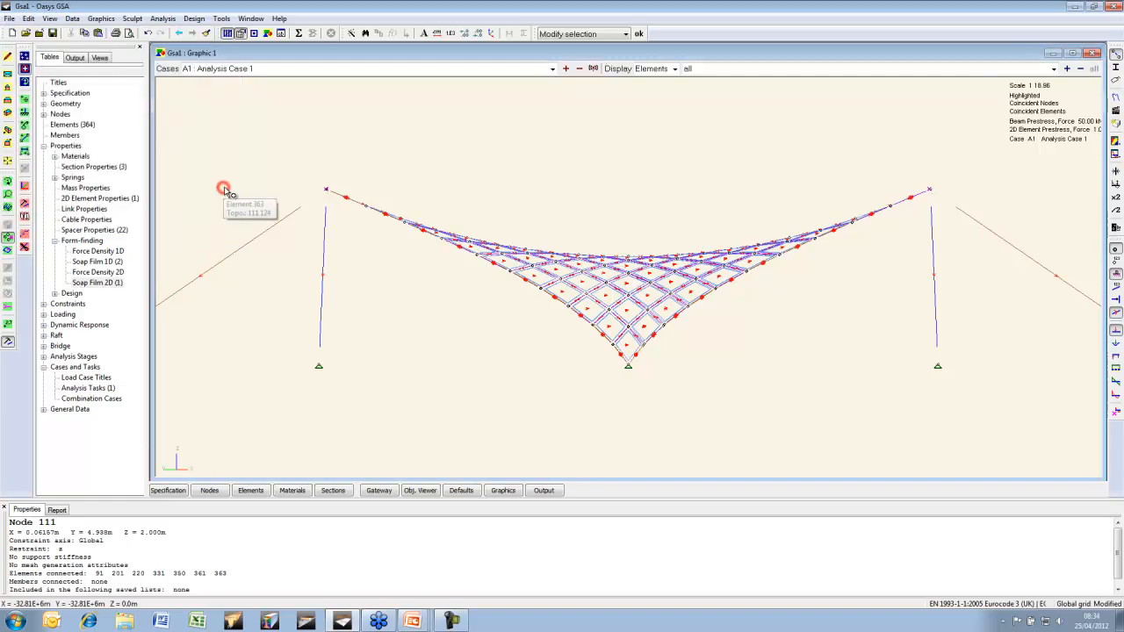
click(437, 132)
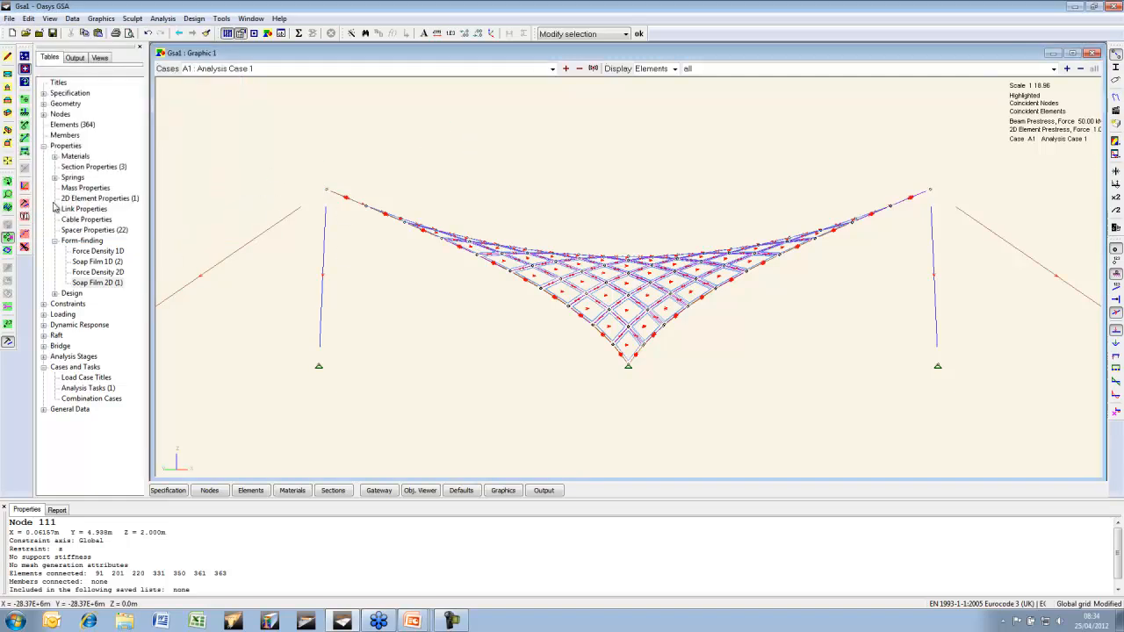
click(1115, 312)
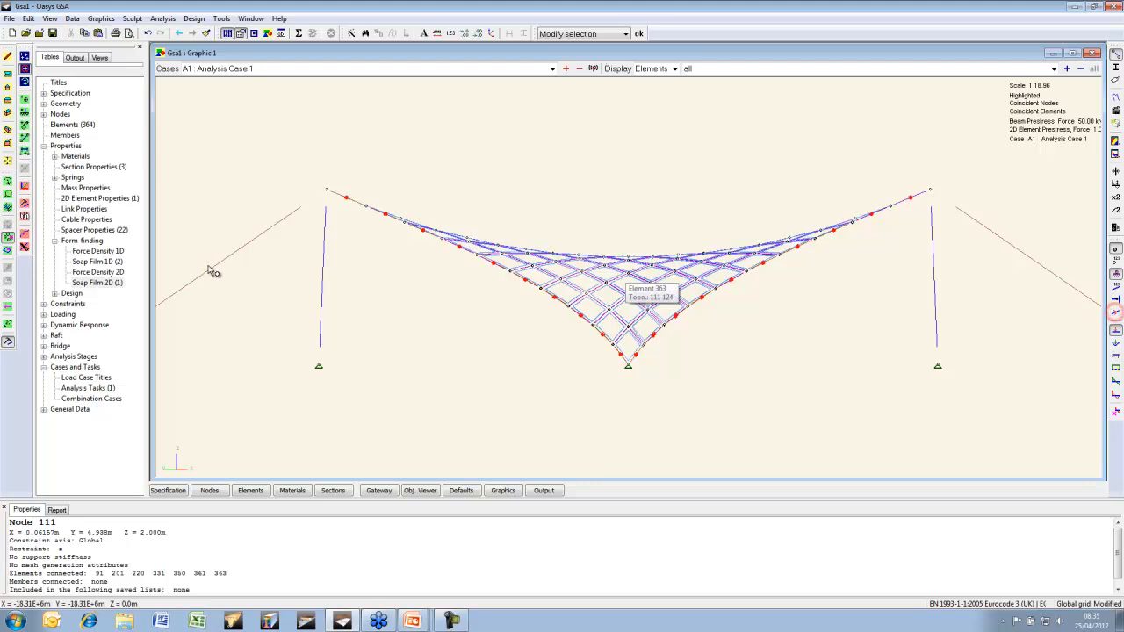
Open the face loads table for 2D element loading
click(44, 146)
click(43, 167)
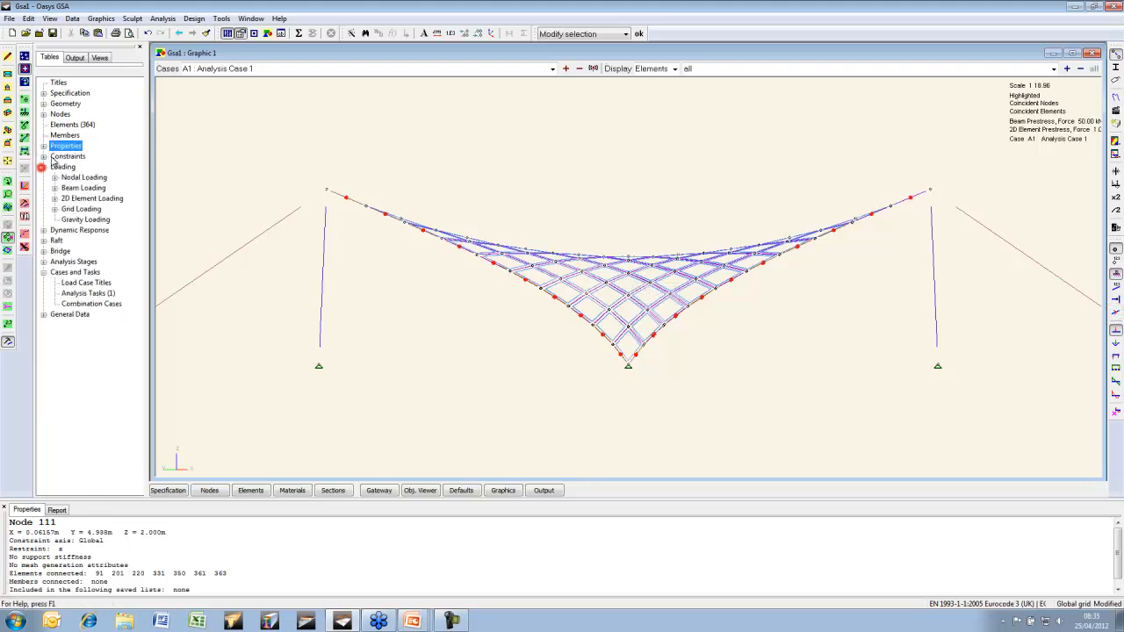
click(54, 199)
double_click(95, 209)
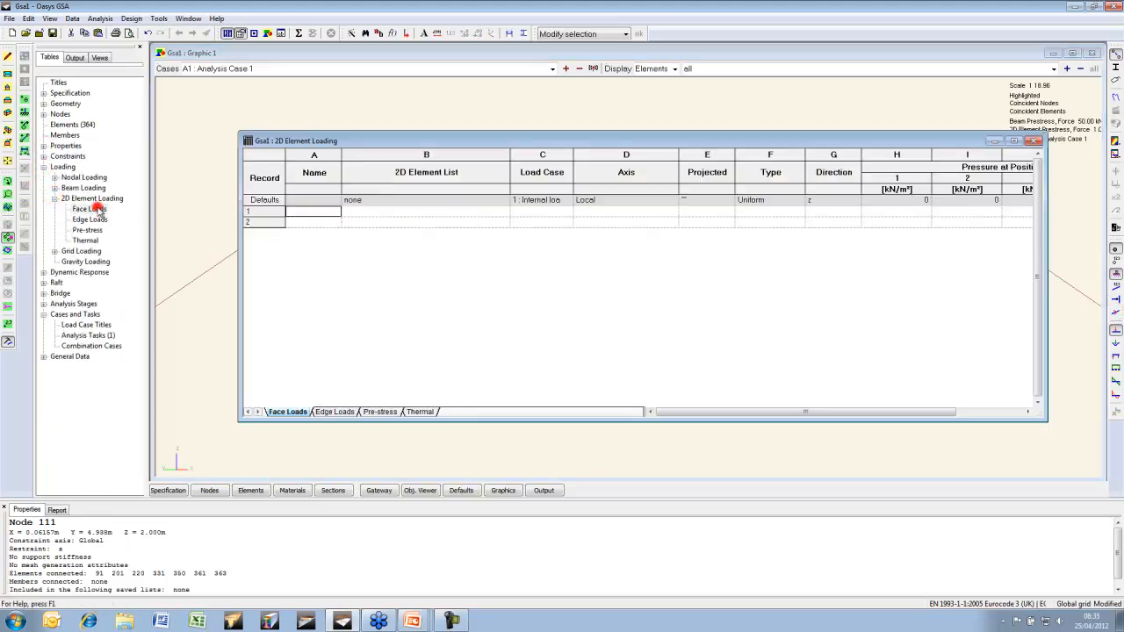
Name load cases 2, 3 and 4 "permanent", "Variable" and "wind", and close the load case titles
click(84, 326)
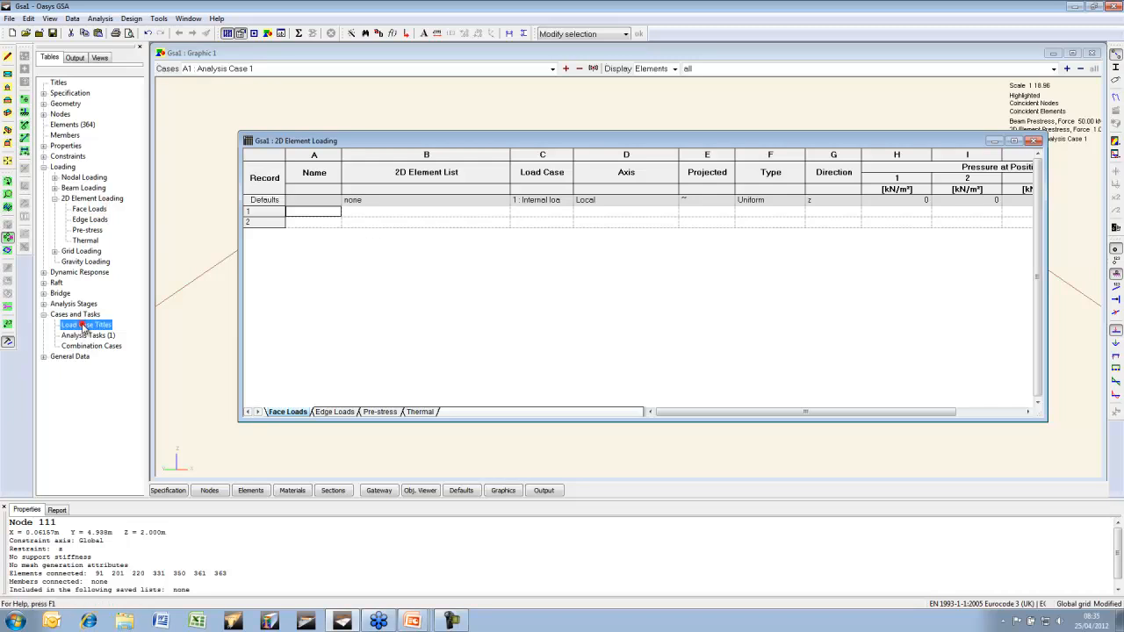
double_click(84, 326)
click(396, 226)
text(pe)
key(Return)
text(Variable)
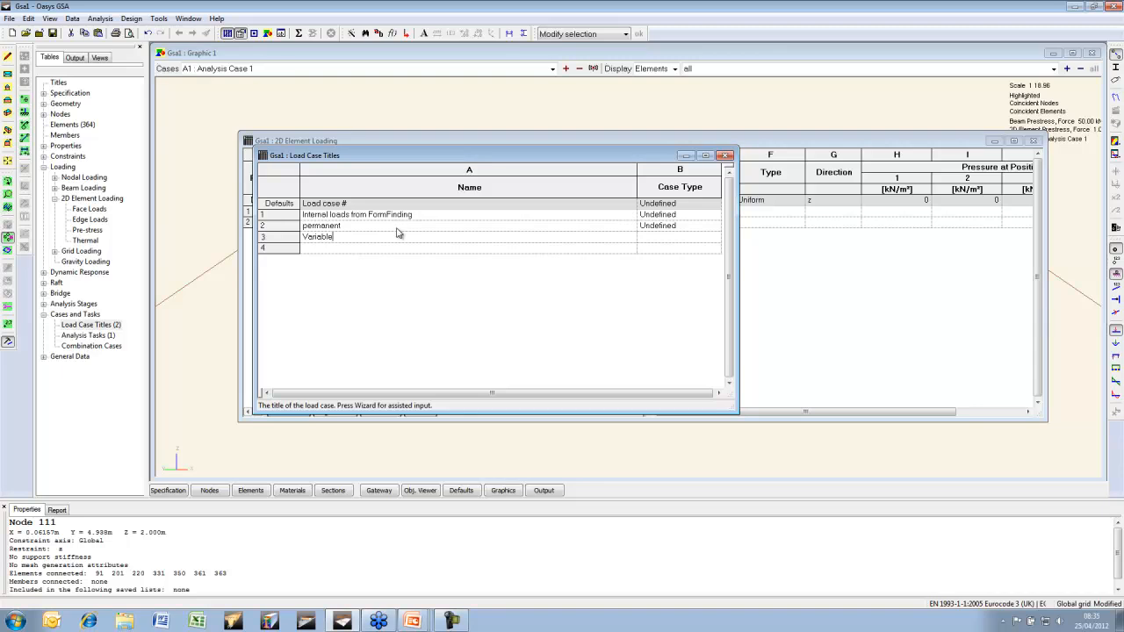
key(Return)
text(win)
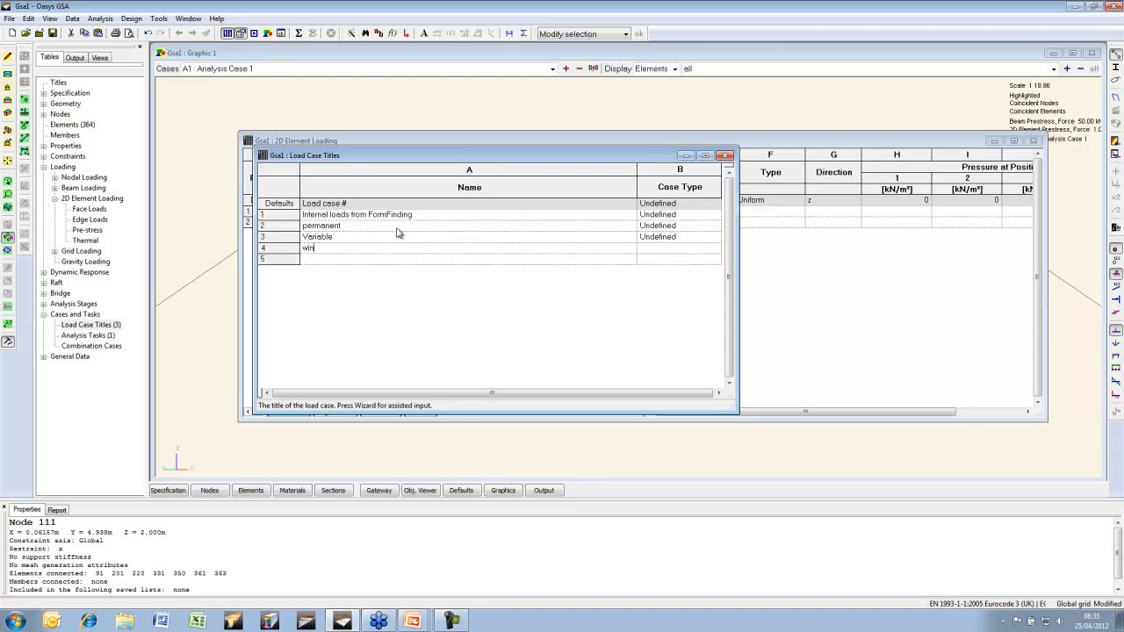
click(397, 233)
click(734, 141)
Add a gravity load with a z factor of -1 g on all elements in the permanent load case
click(84, 262)
double_click(82, 261)
key(Return)
key(Return)
click(596, 241)
click(583, 262)
key(Return)
key(Return)
key(Return)
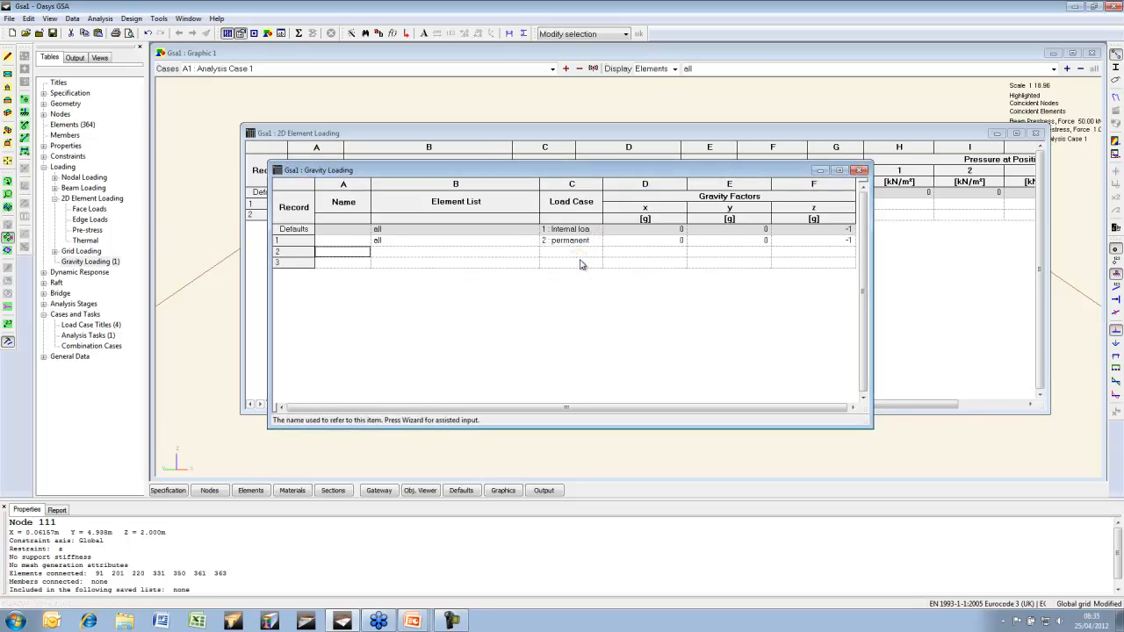
Arrange the loading tables so that the 2D element loading table is in front of the gravity loading table
drag(716, 167, 676, 314)
click(657, 143)
drag(657, 137, 653, 109)
click(389, 176)
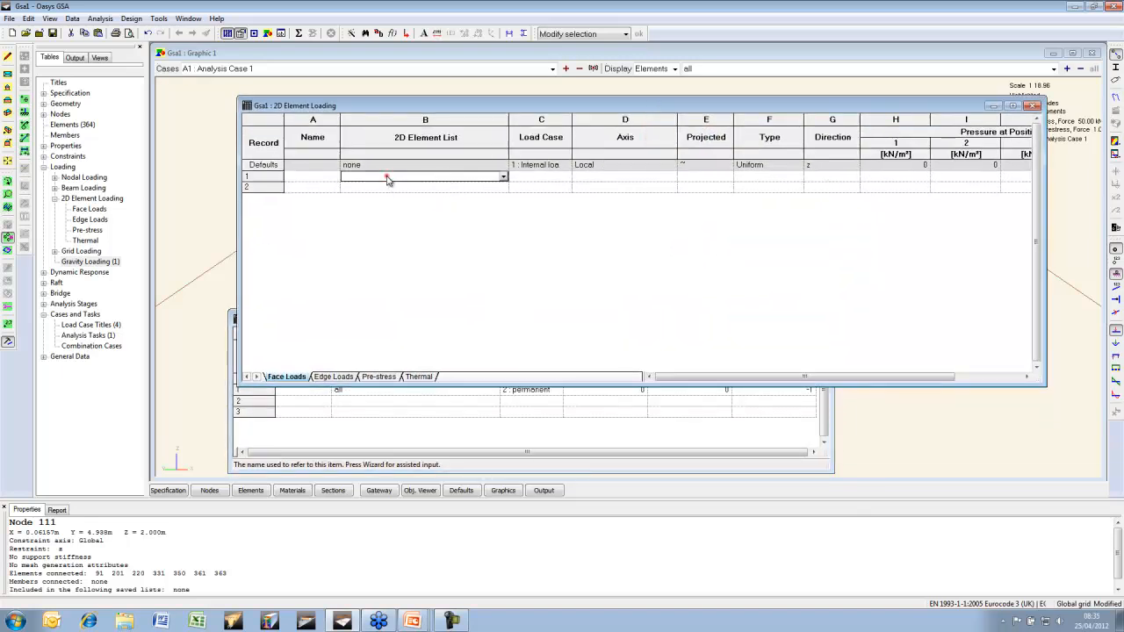
double_click(389, 176)
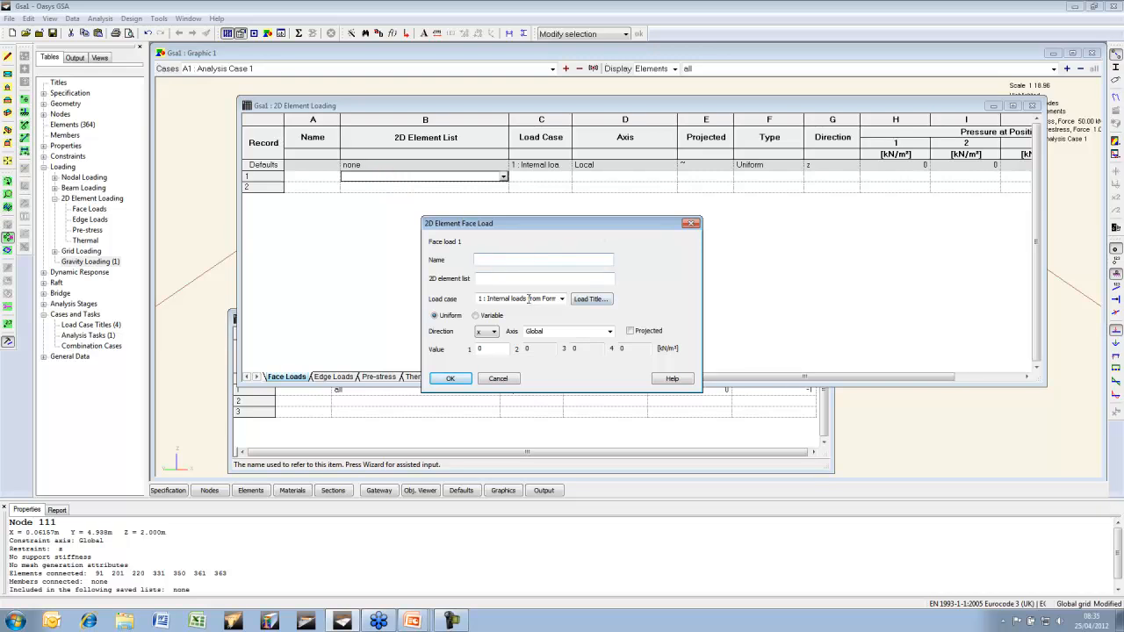
click(691, 224)
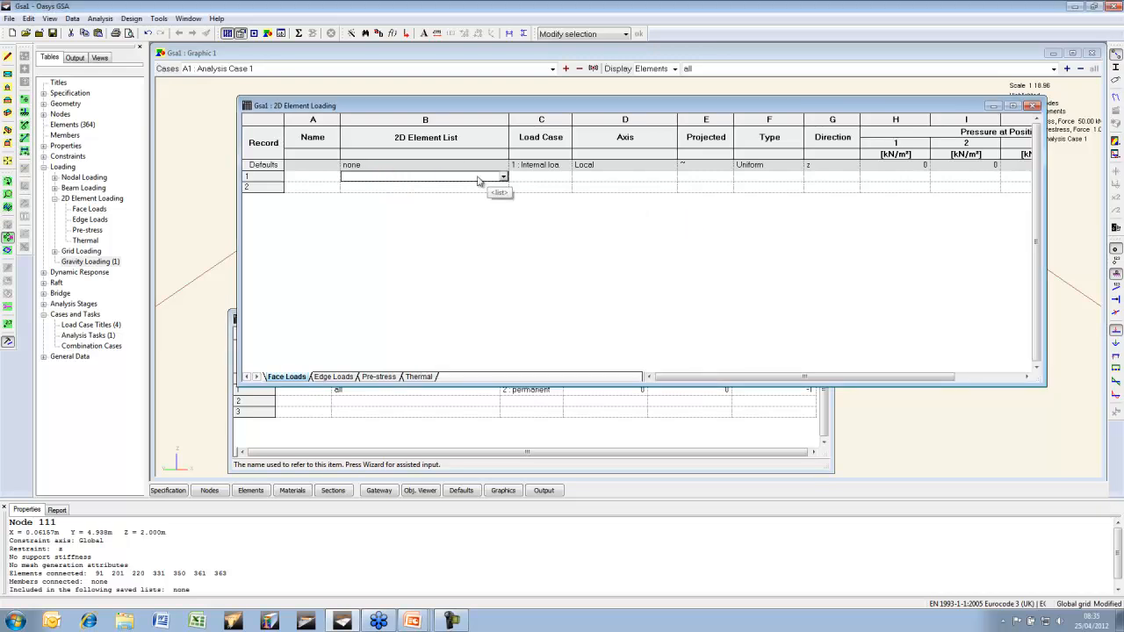
click(477, 179)
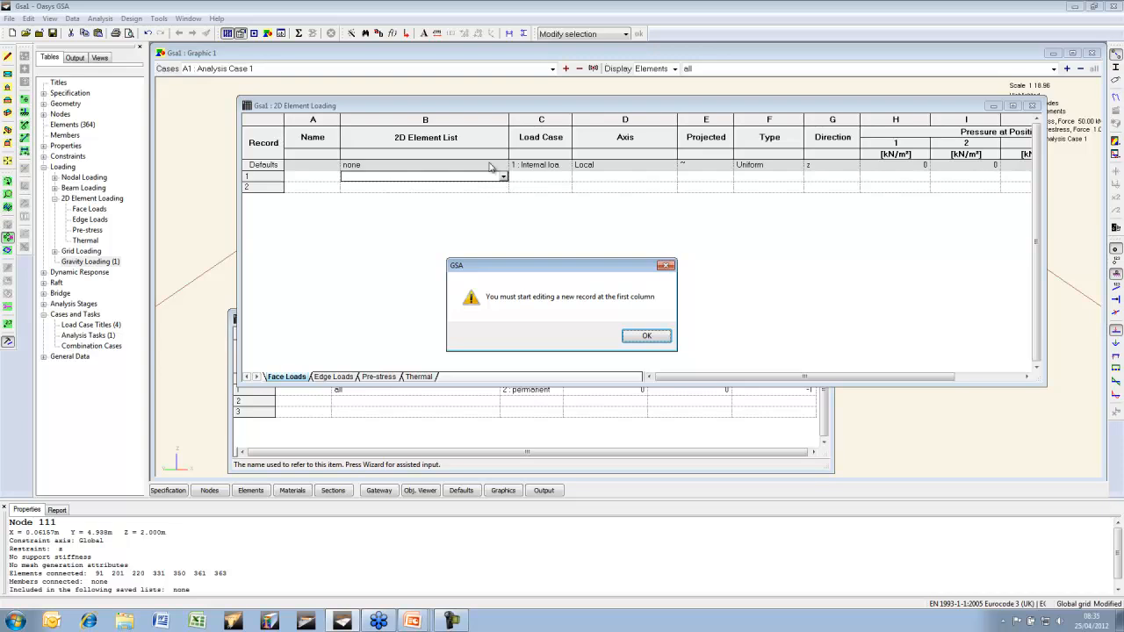
click(642, 334)
Start the first face load record for element list PA1 and assign it to the Variable load case
click(321, 172)
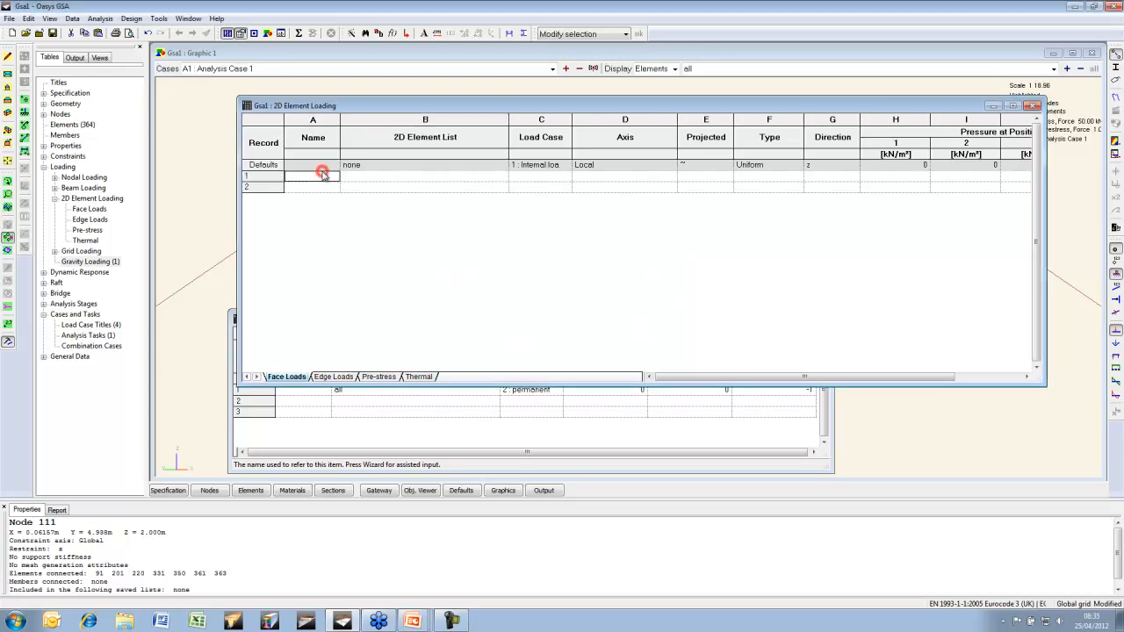
text(all)
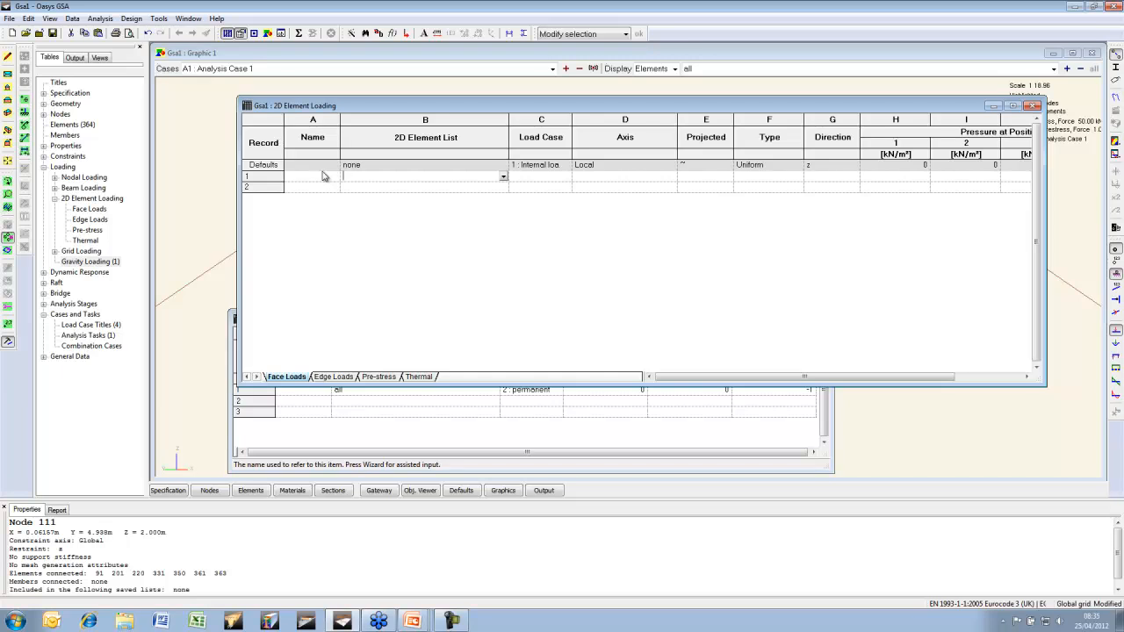
key(Tab)
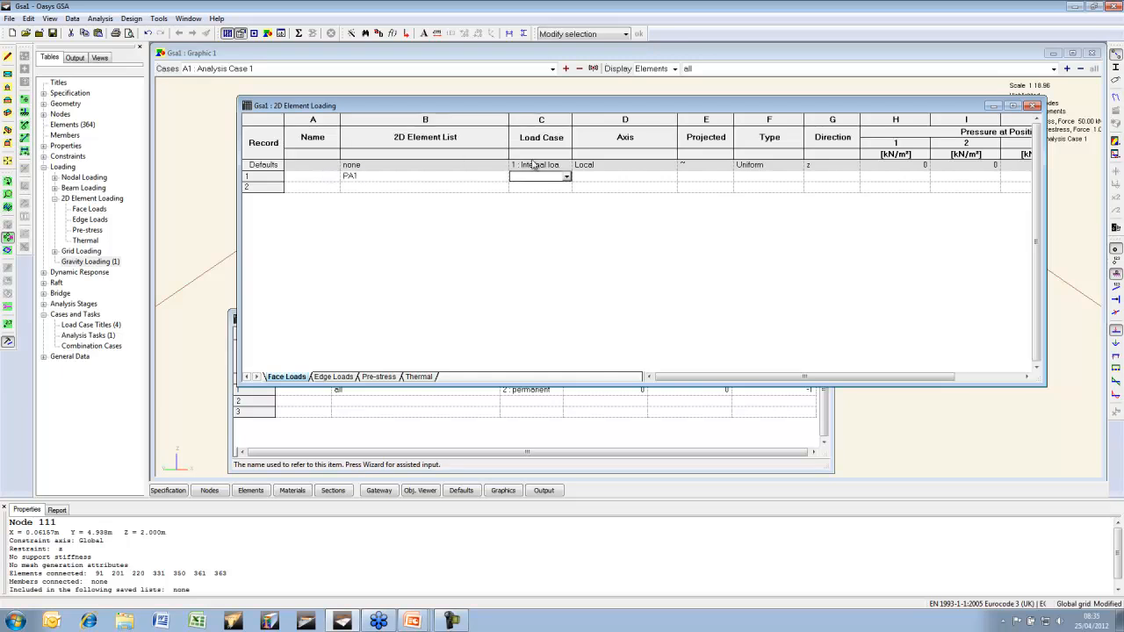
click(566, 178)
click(536, 203)
Set the first face load to the Global axis and make it projected
click(599, 177)
click(671, 176)
click(604, 196)
click(672, 176)
click(614, 186)
click(716, 175)
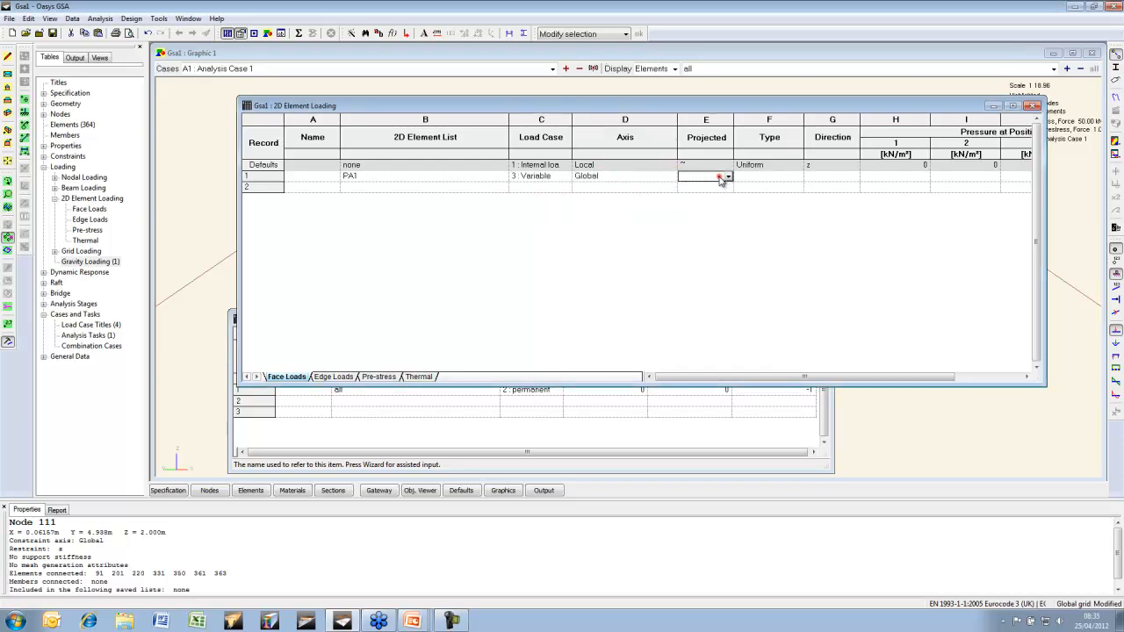
click(724, 176)
click(703, 196)
Complete the first face load as uniform in the z direction with a pressure of -0.6 kN/m²
click(766, 179)
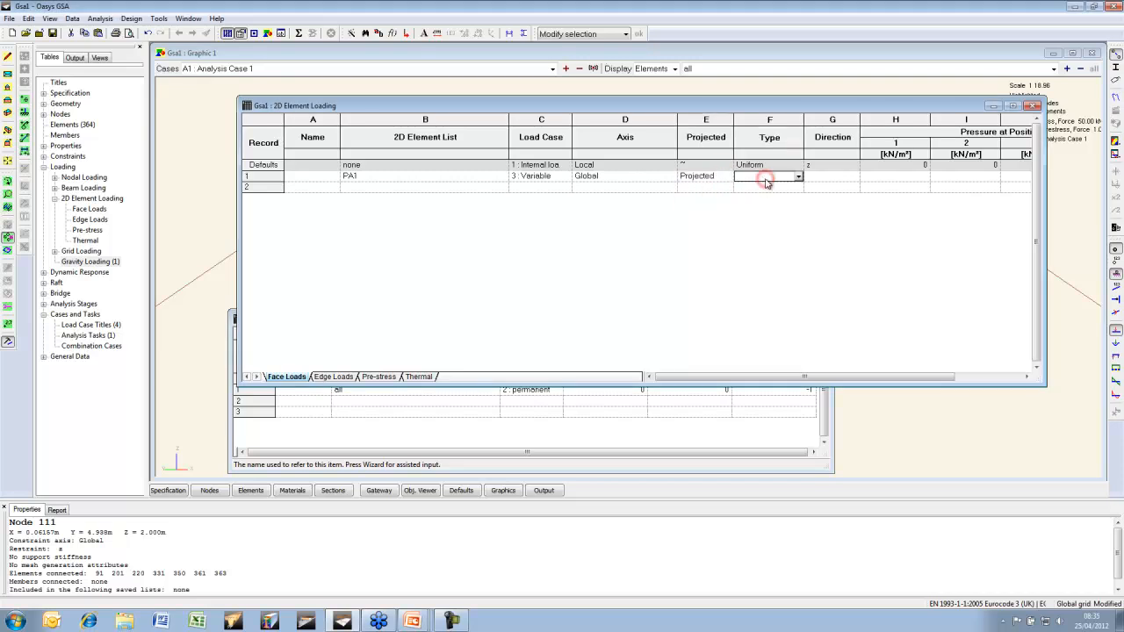
key(Tab)
key(Tab)
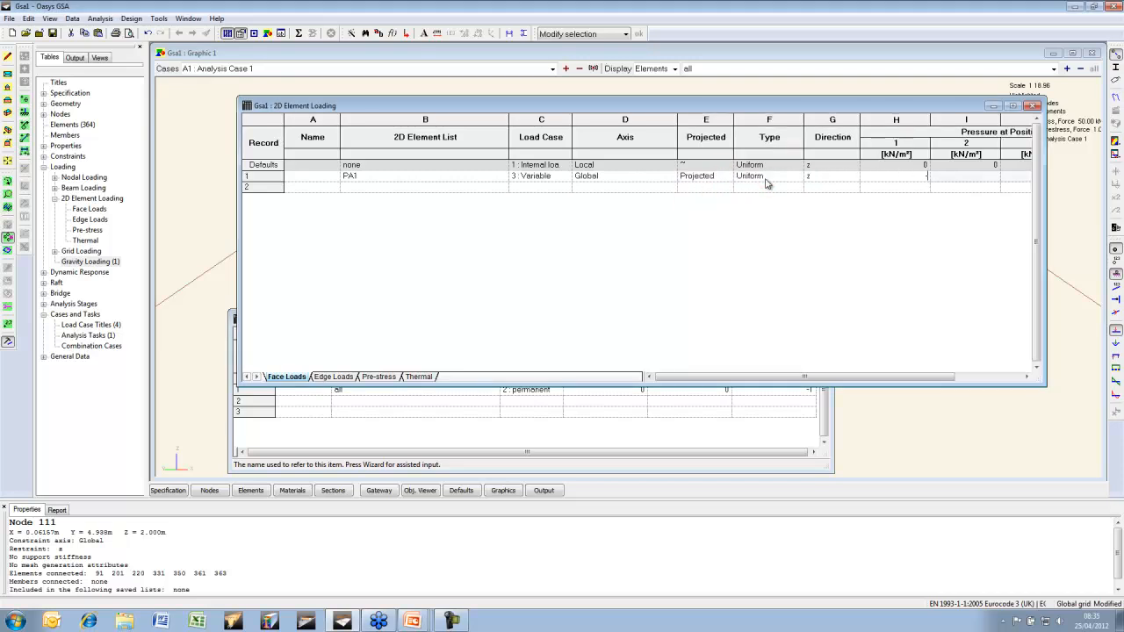
text(-.6)
key(Return)
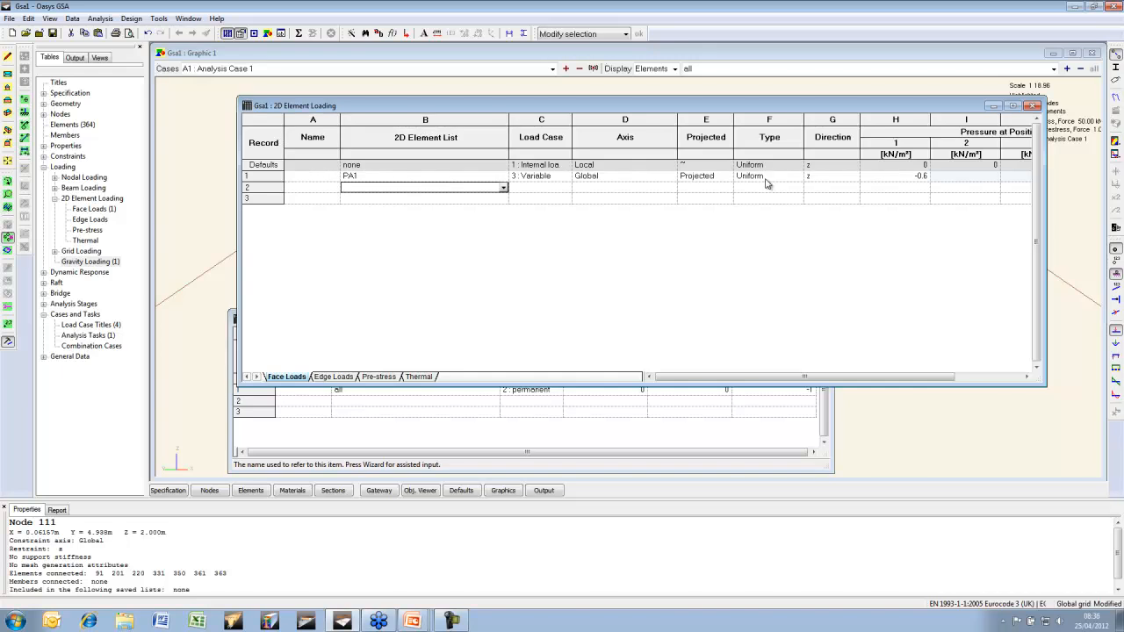
Add a second face load on PA1 in the wind case: uniform, local z direction, 1 kN/m²
text(pa1)
key(Tab)
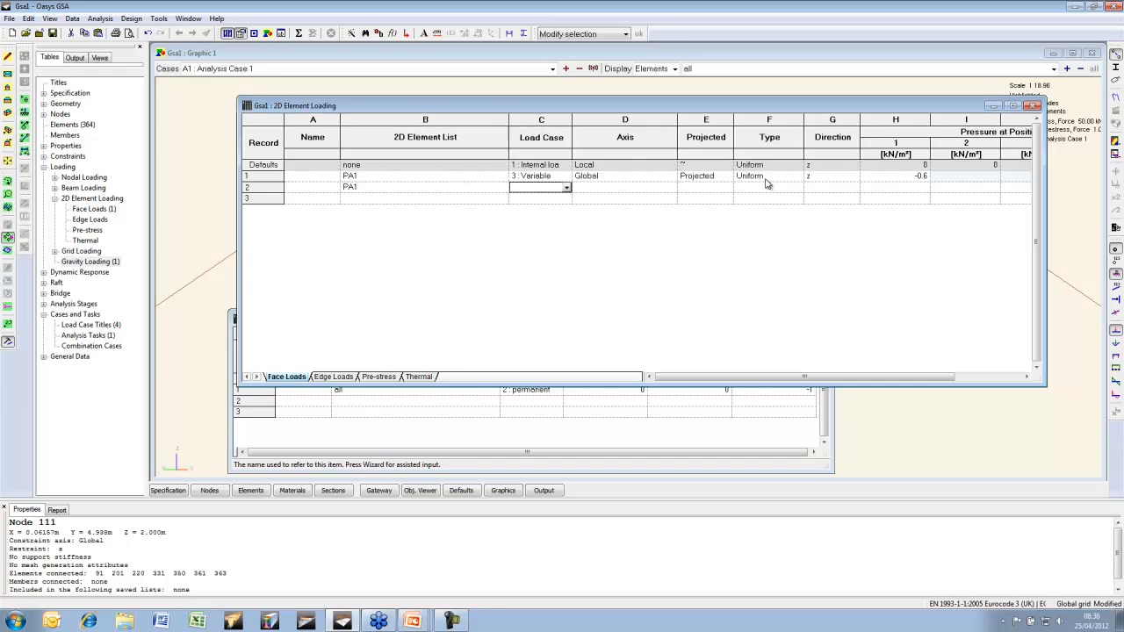
key(Tab)
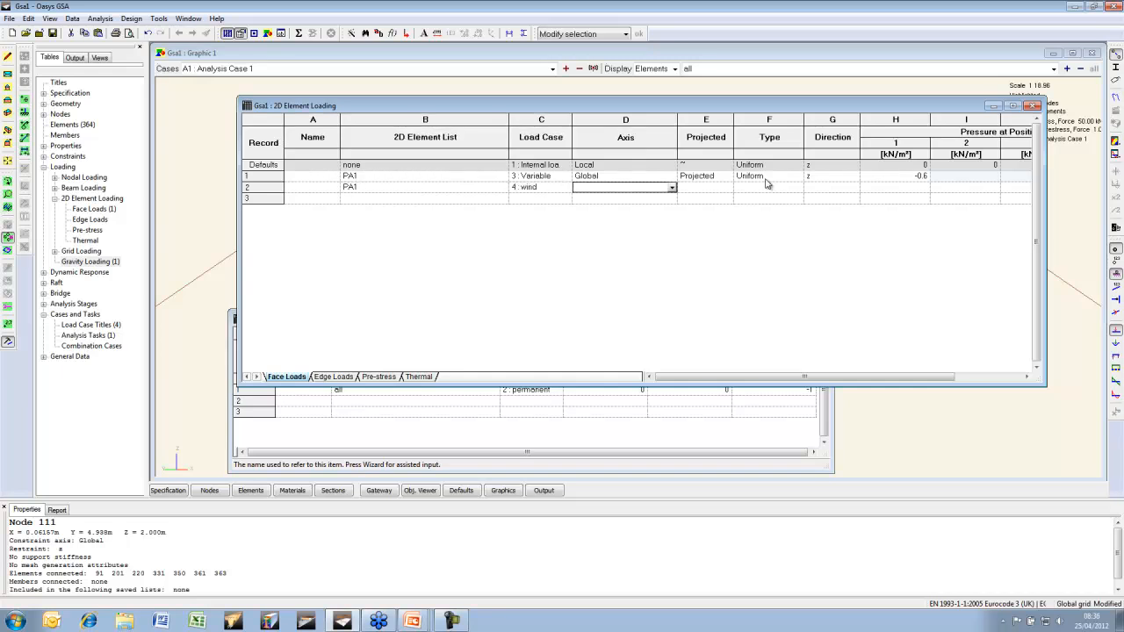
key(Tab)
key(Tab)
key(Tab)
key(Tab)
key(Return)
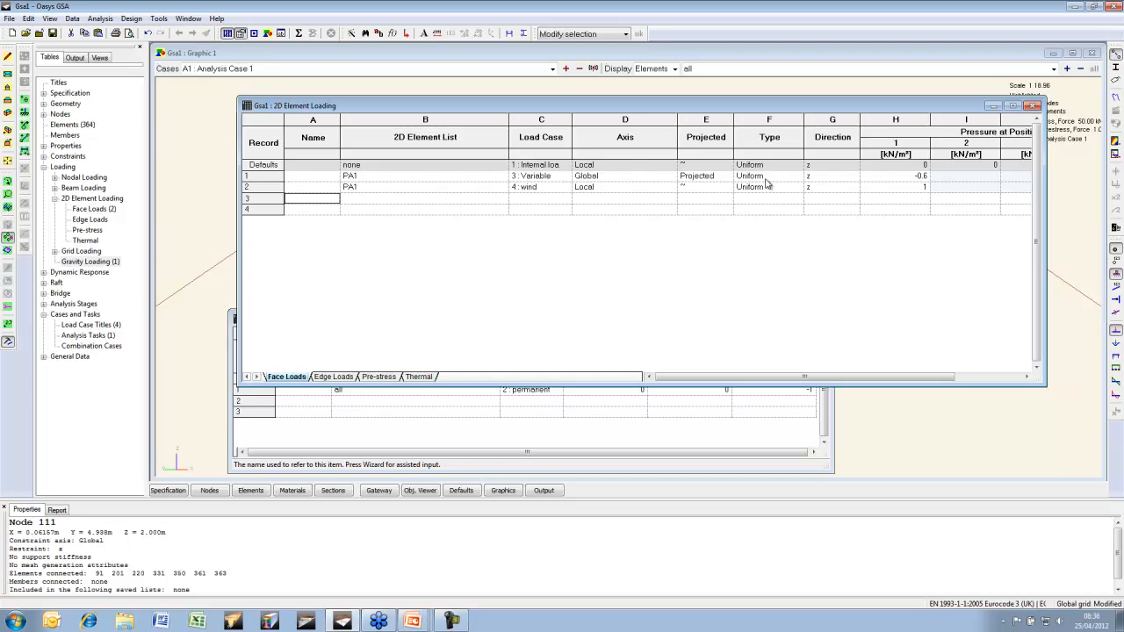
Examine the loading on the model for load cases L1 to L4 in the graphic view, returning to L1
click(302, 51)
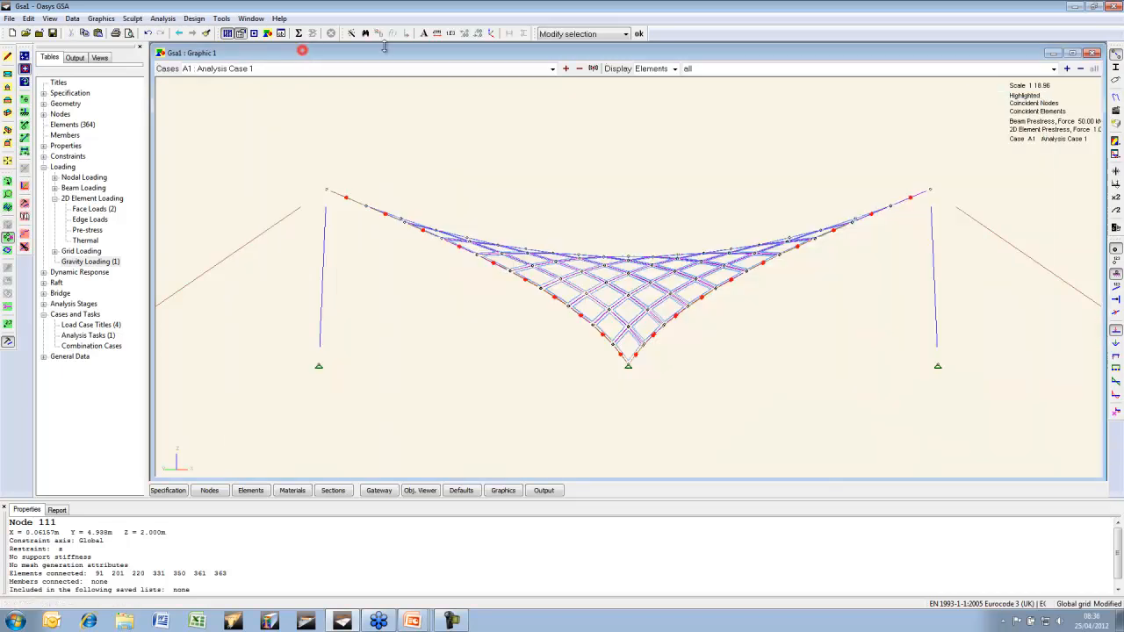
click(552, 70)
click(288, 83)
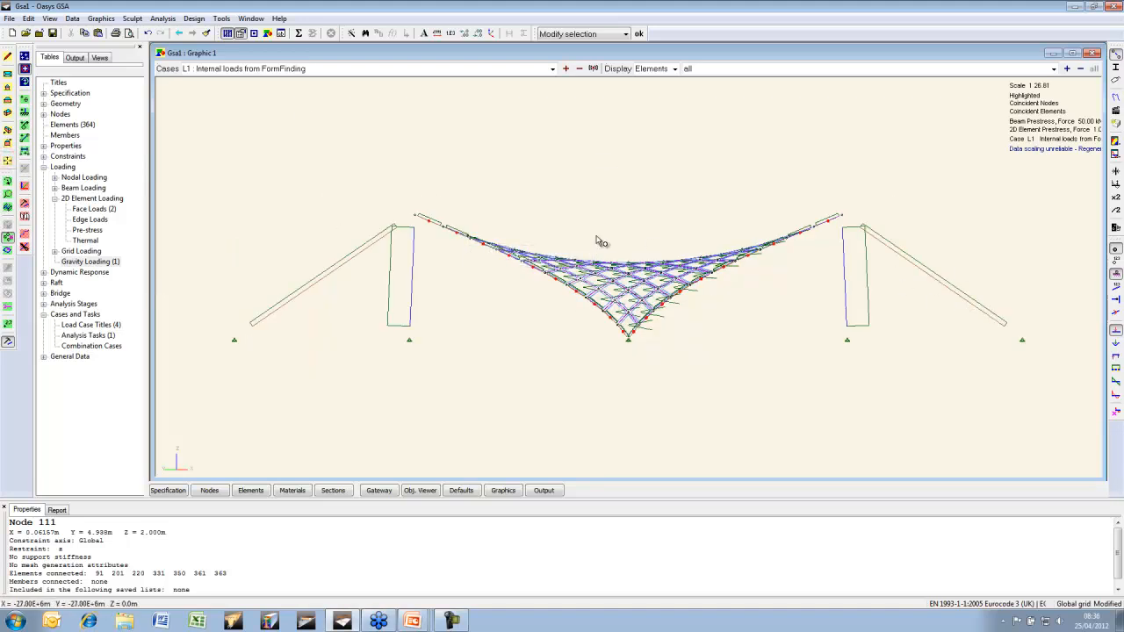
click(566, 68)
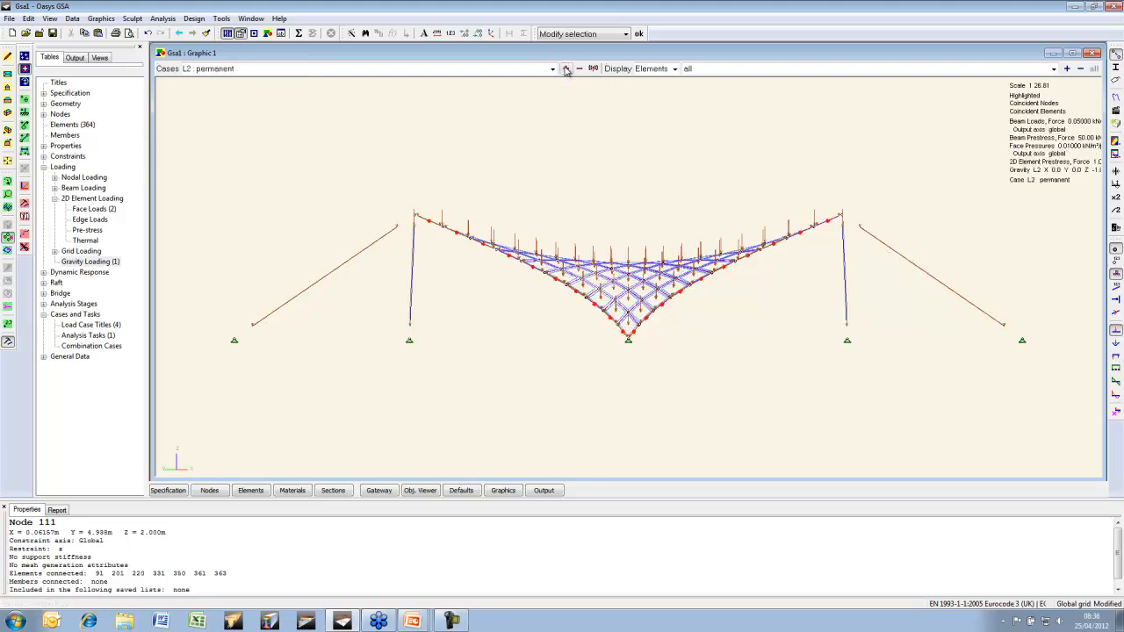
click(566, 69)
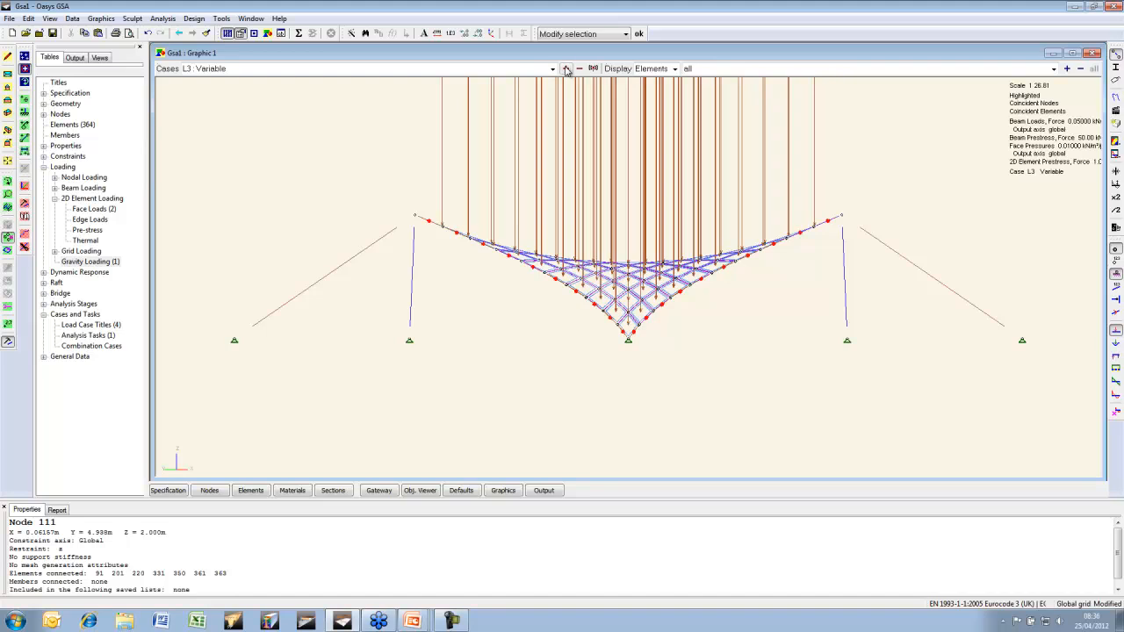
click(567, 68)
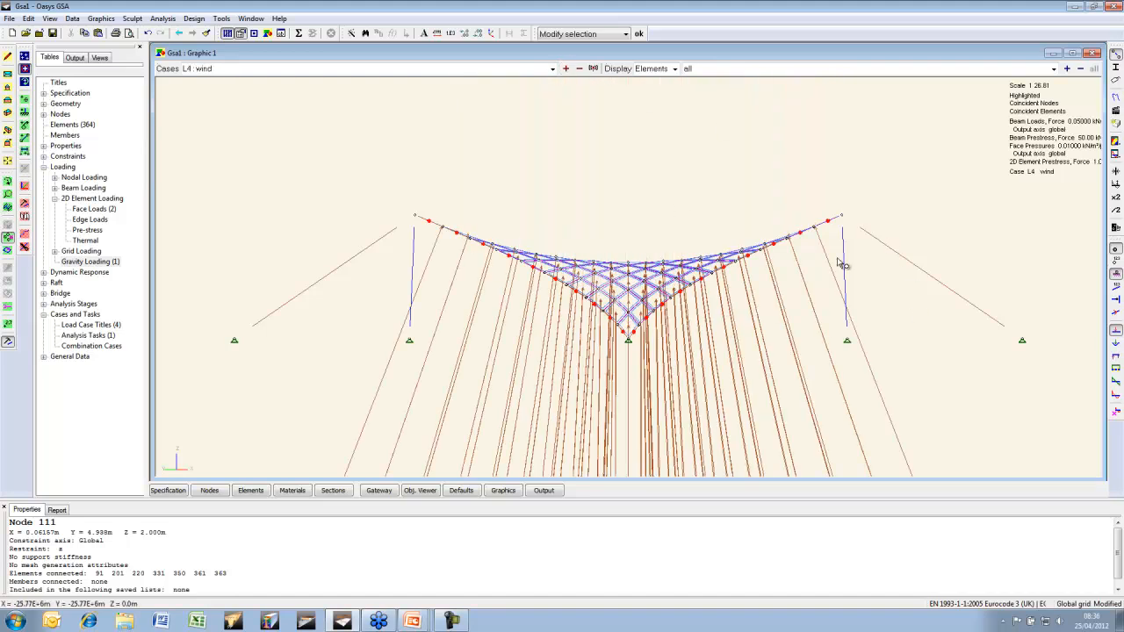
click(579, 70)
click(579, 69)
click(579, 70)
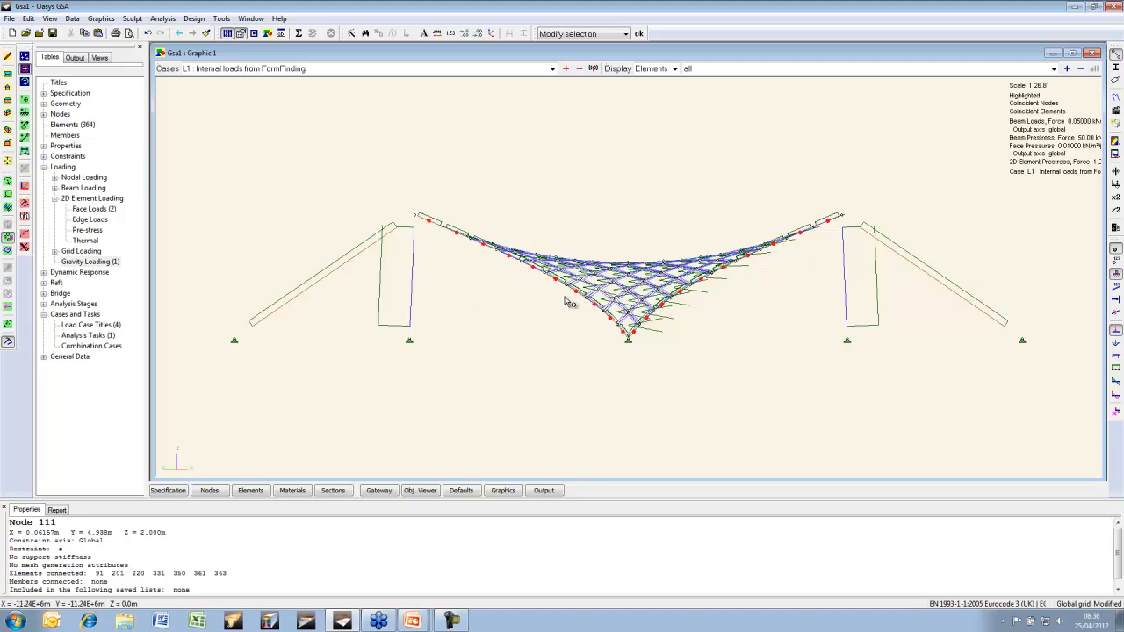
Isolate the PB3 elements, delete their displayed loading for case L1, and restore the display of all elements
double_click(716, 68)
text(pb3)
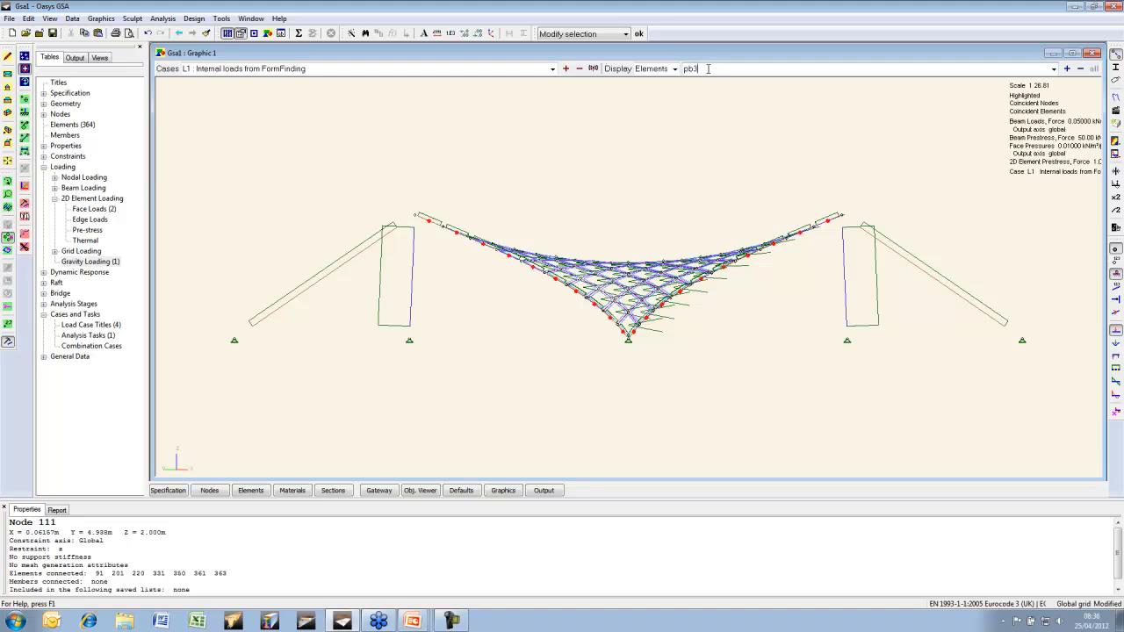
key(Return)
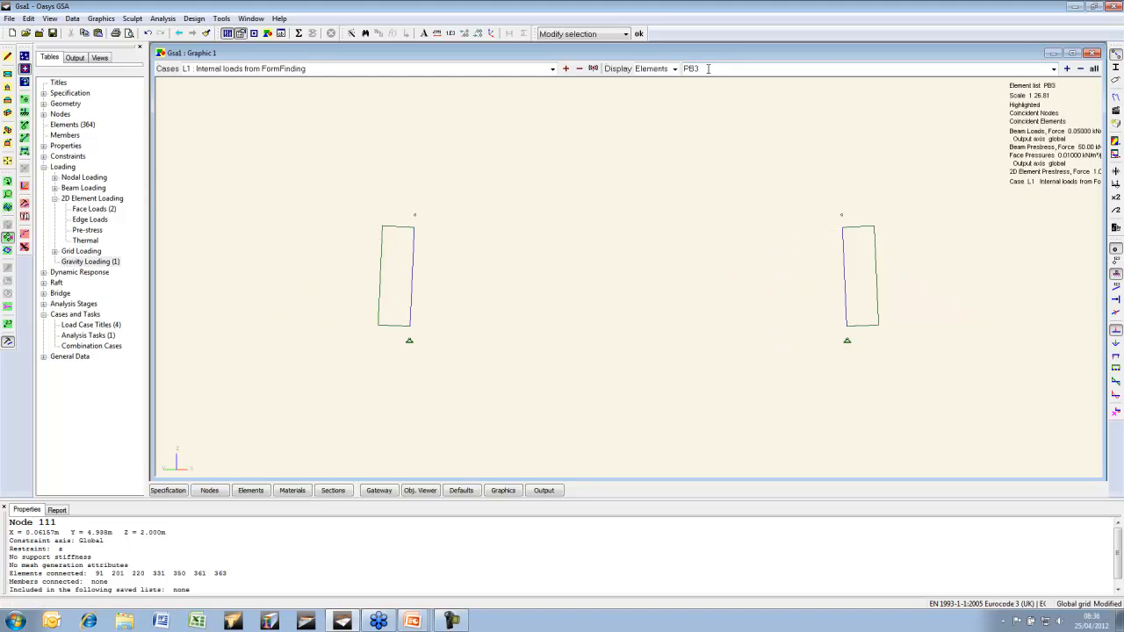
click(131, 18)
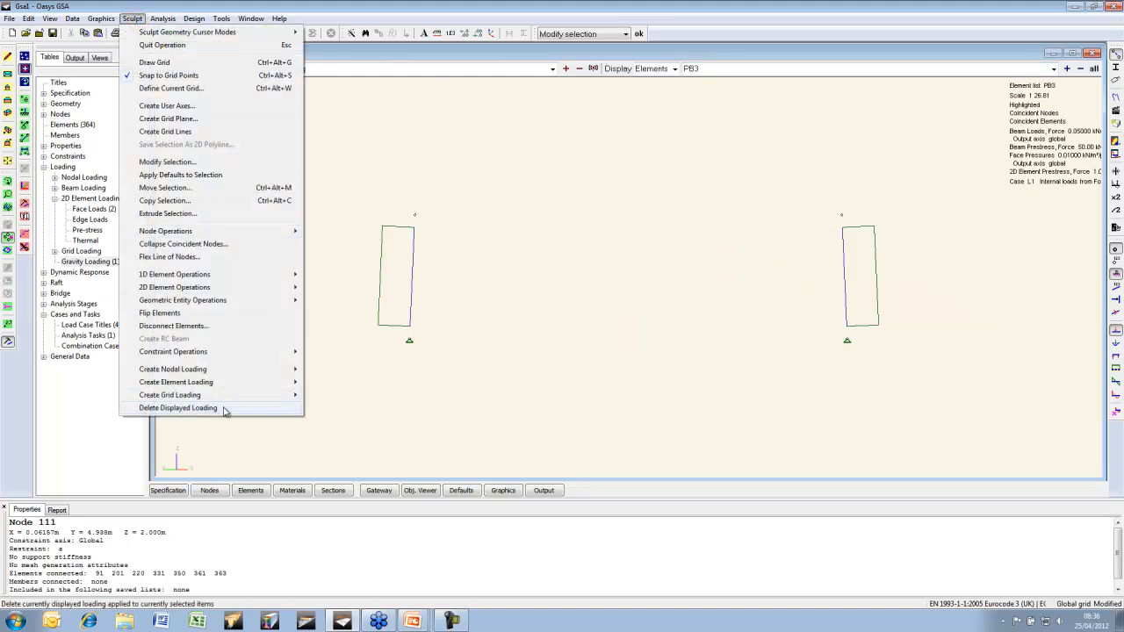
click(179, 408)
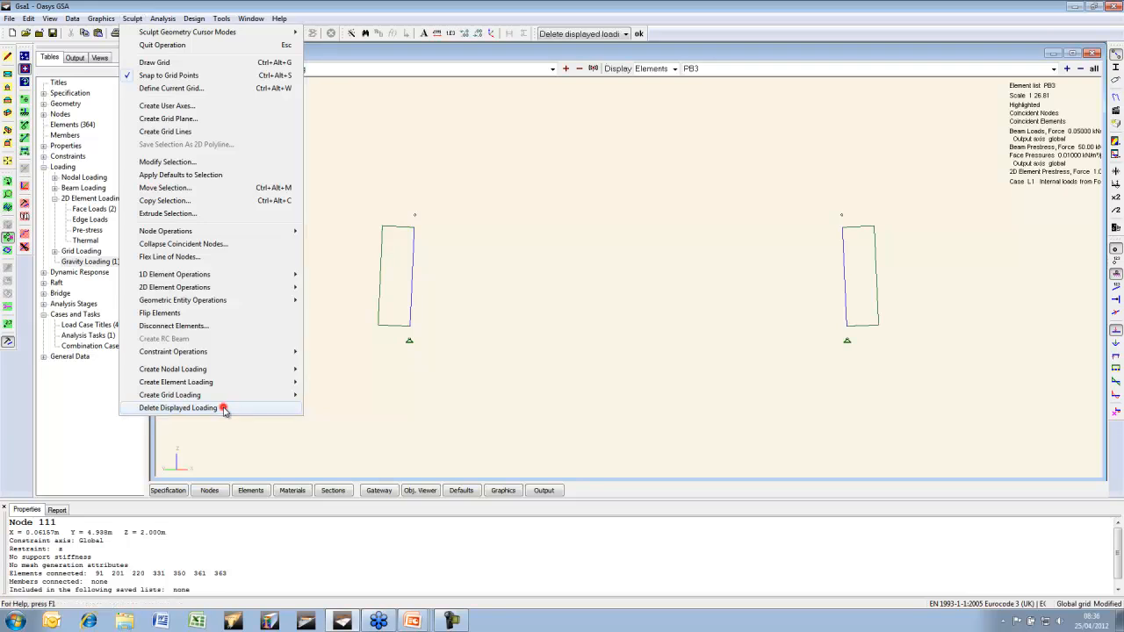
click(414, 214)
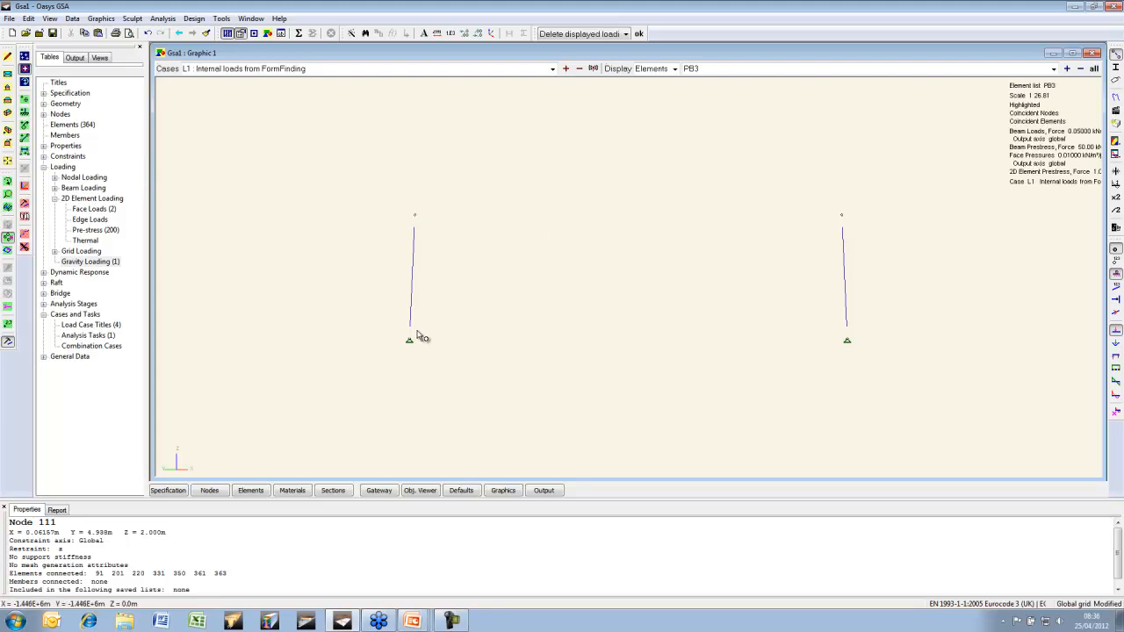
click(1093, 69)
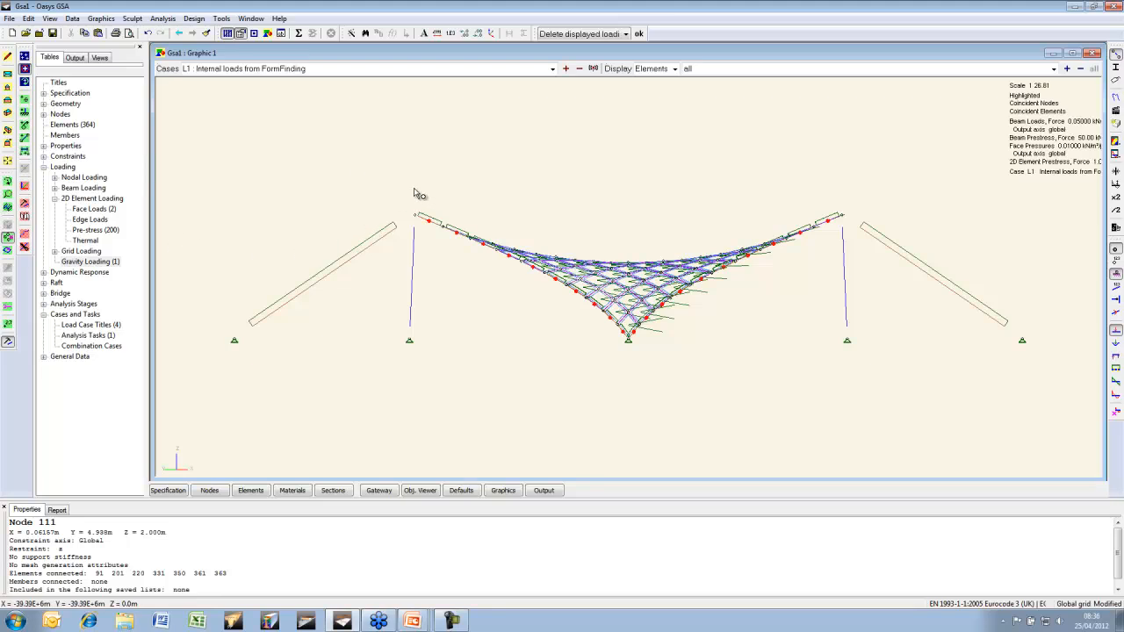
Start a new non-linear static analysis task, Task 2, for the whole model and proceed to its analysis cases
click(163, 19)
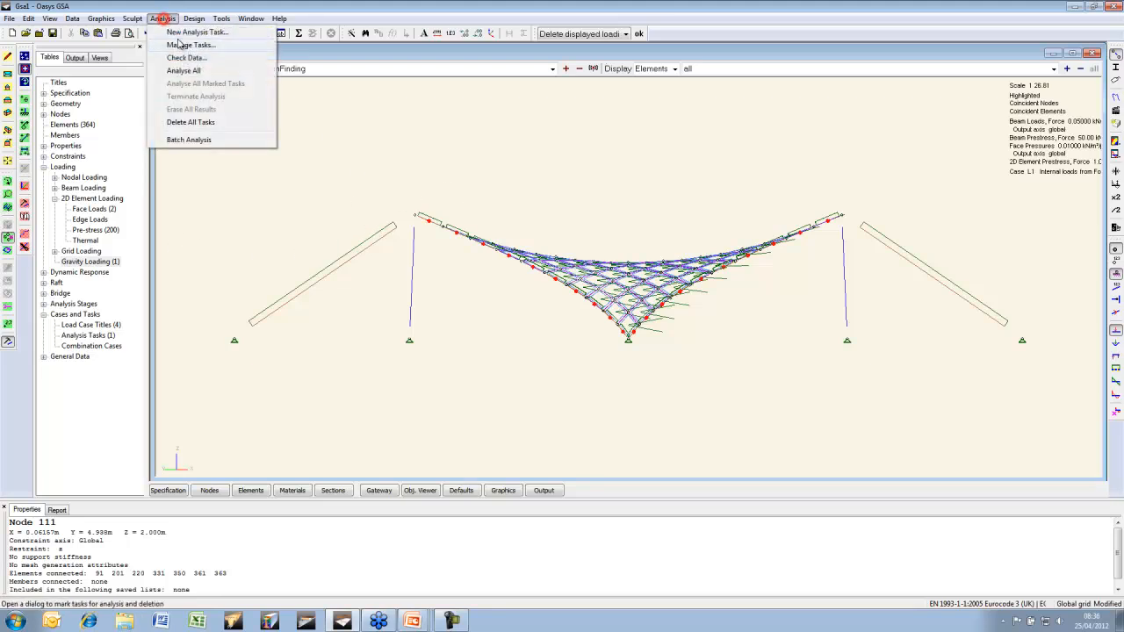
click(195, 32)
click(626, 200)
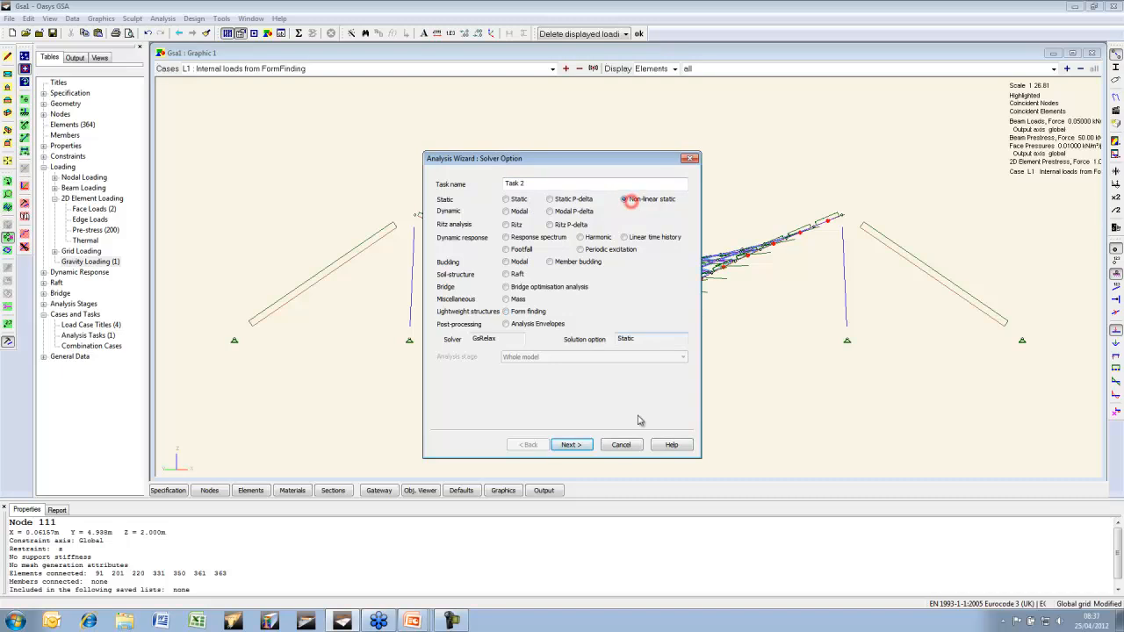
click(571, 444)
click(582, 442)
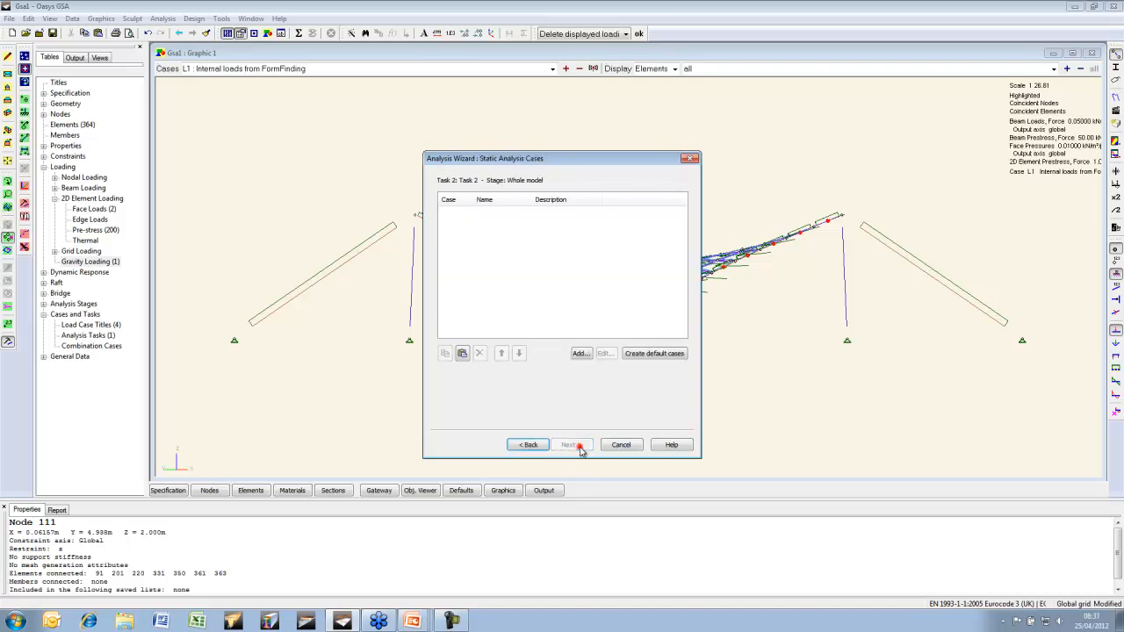
Add Analysis Case 2 to the task with the load description L1 + L2 + L3
click(587, 354)
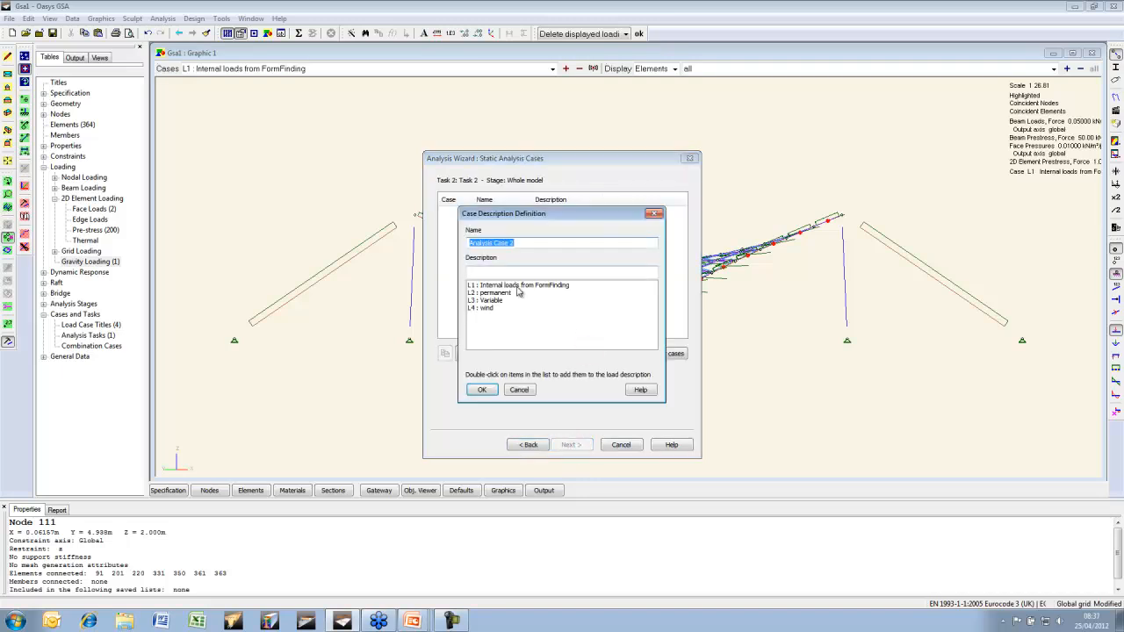
double_click(522, 286)
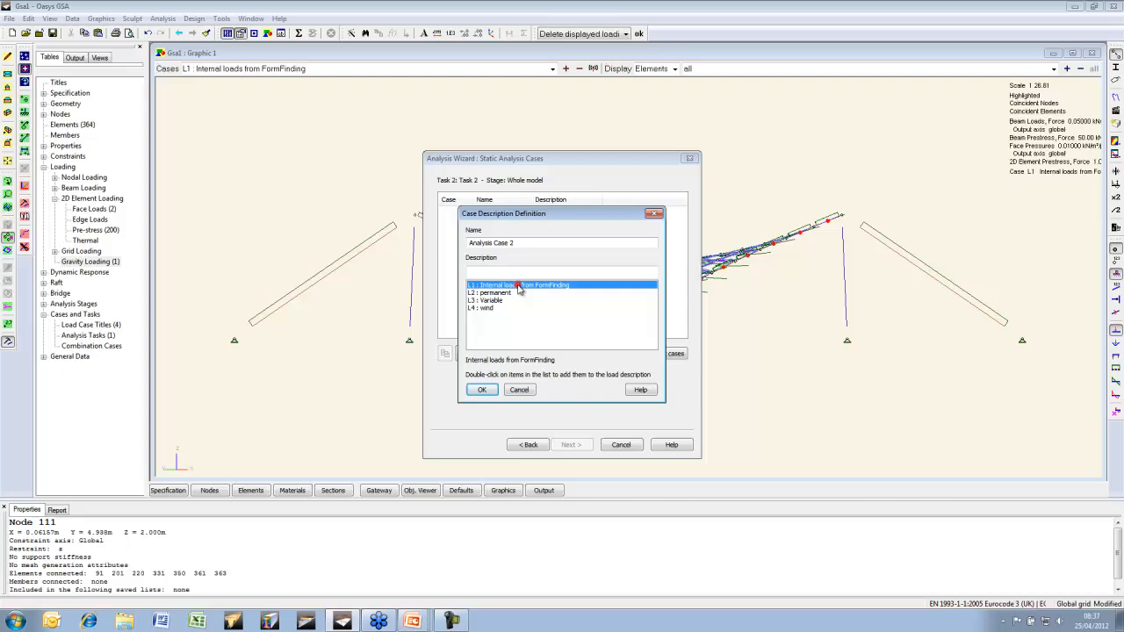
double_click(497, 293)
double_click(499, 301)
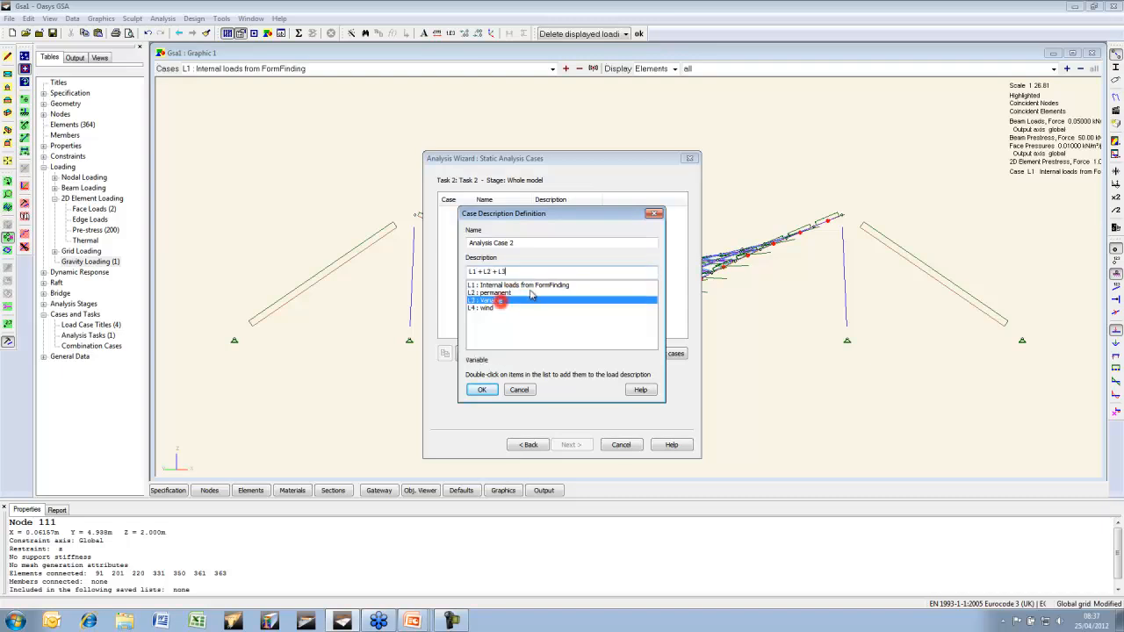
click(488, 390)
Add Analysis Case 3 to the task with the load description L1 + L2 + L4
double_click(502, 285)
double_click(503, 293)
double_click(483, 308)
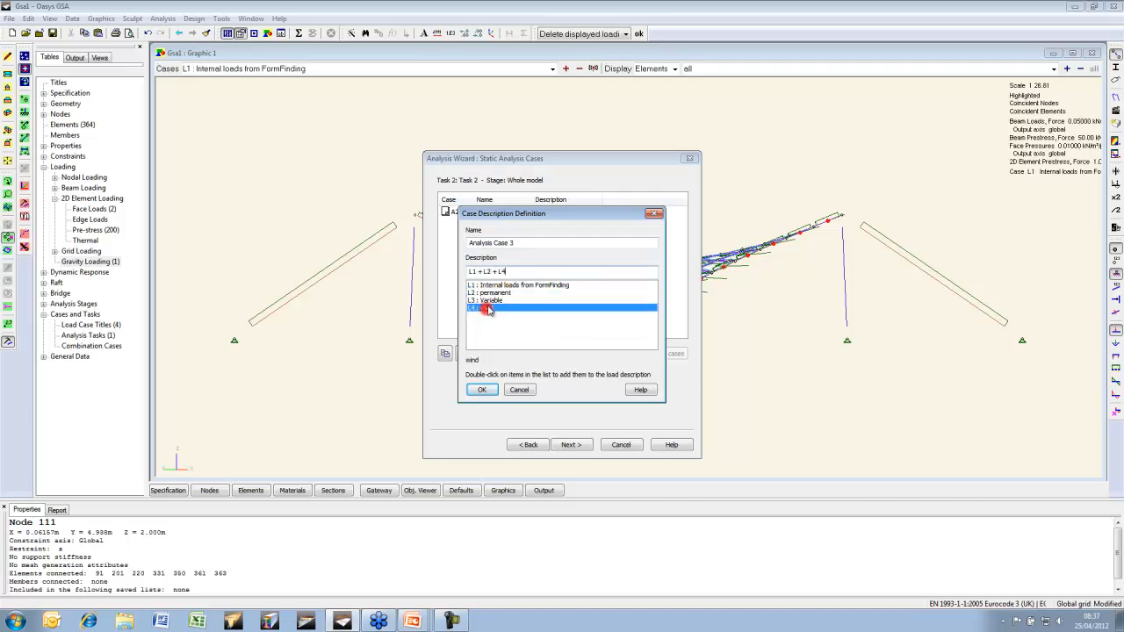
click(483, 390)
Keep the default GsRelax progress settings and finish the task setup with immediate analysis
click(572, 445)
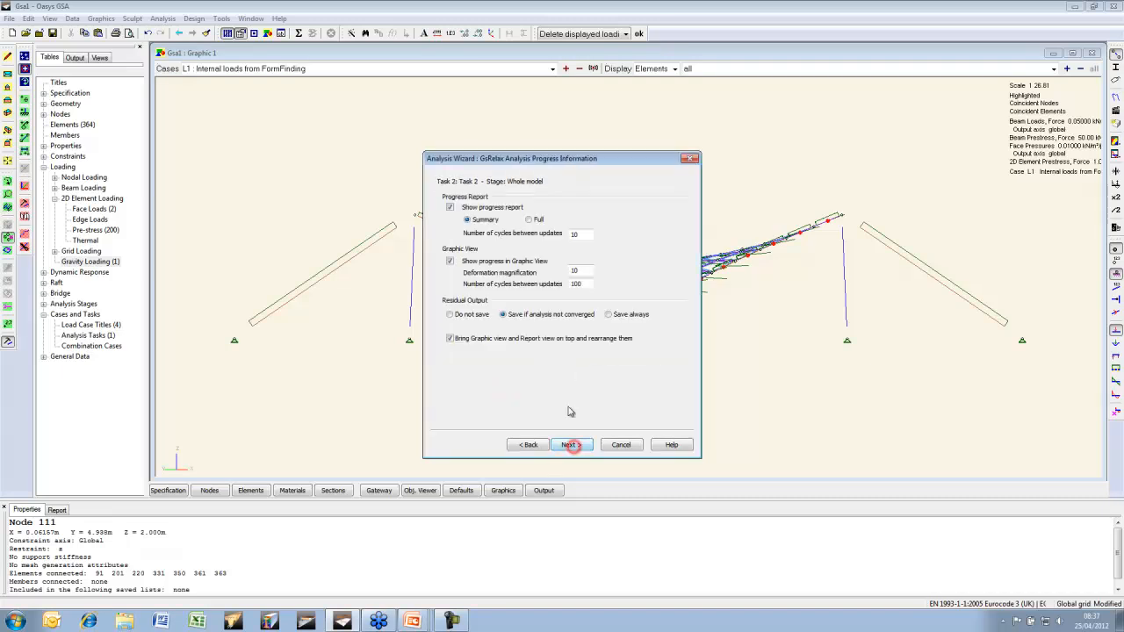
click(574, 445)
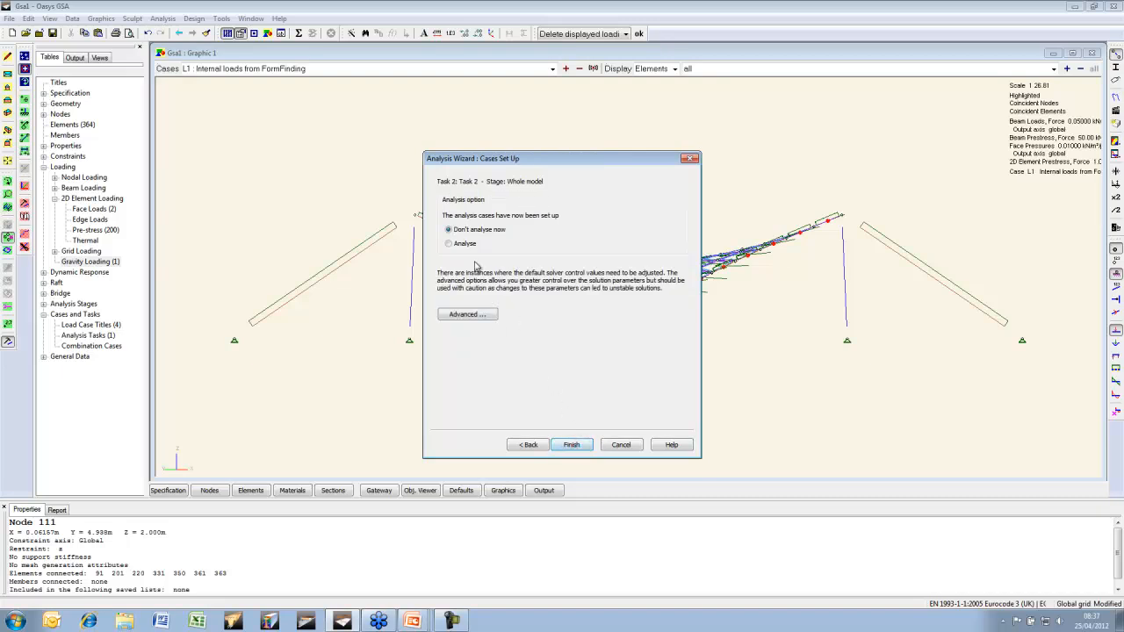
click(456, 240)
click(571, 444)
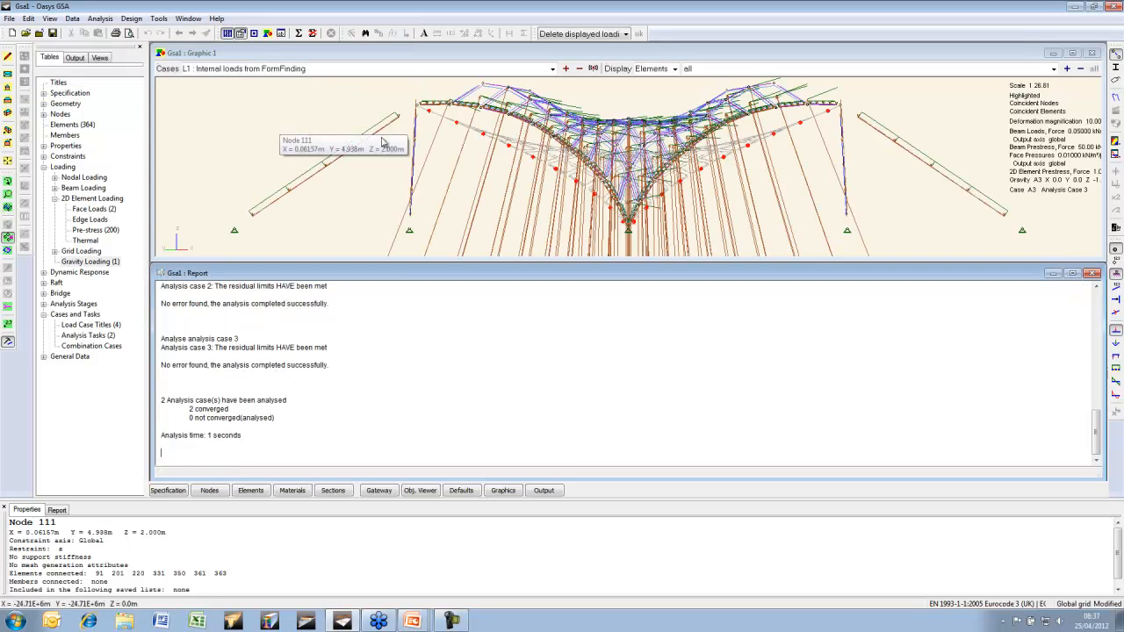
Maximise the graphic view, hide the load diagrams and show the deformed model in a three-dimensional view
double_click(344, 54)
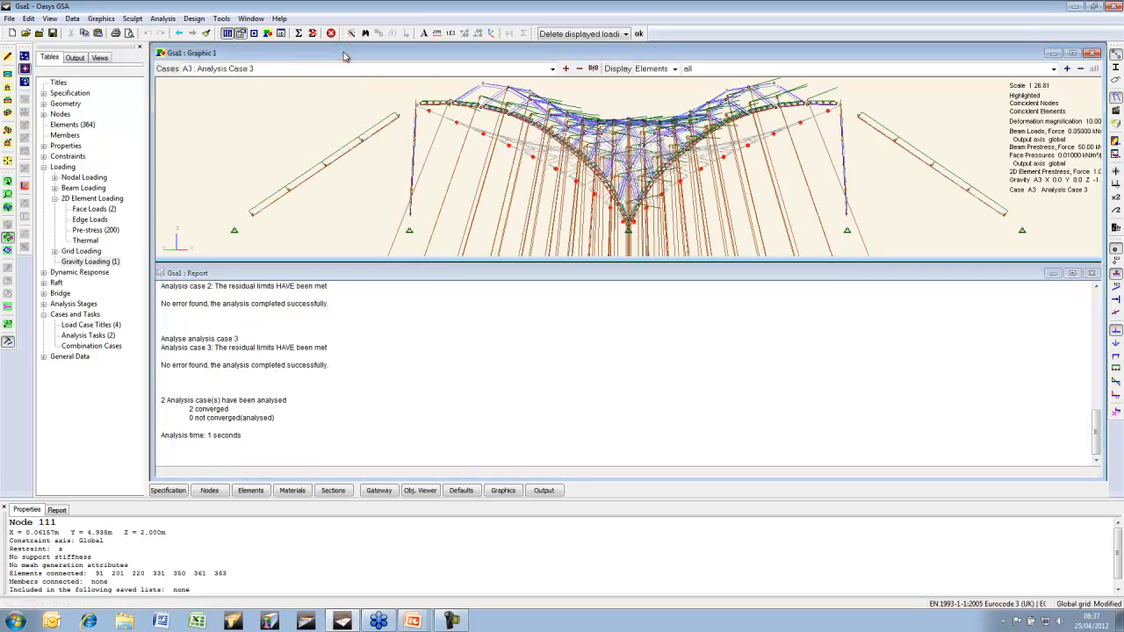
click(1116, 333)
click(7, 180)
drag(723, 279, 706, 297)
click(1115, 54)
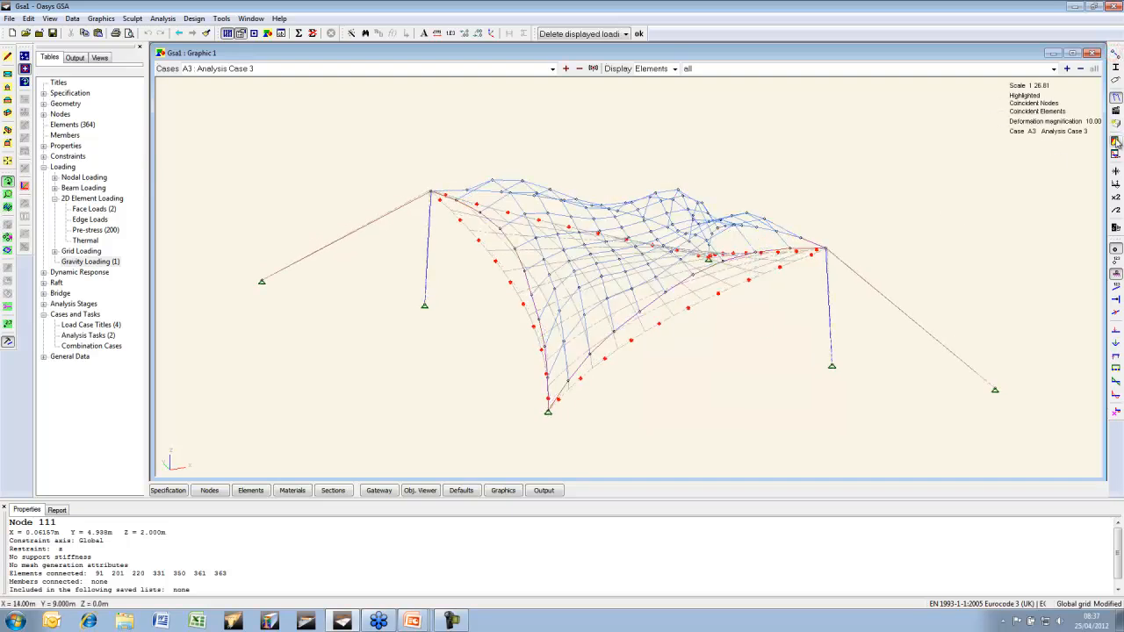
Contour the 2D elements by resolved element translation |U| and show the result for Analysis Case 2
click(1116, 142)
click(18, 109)
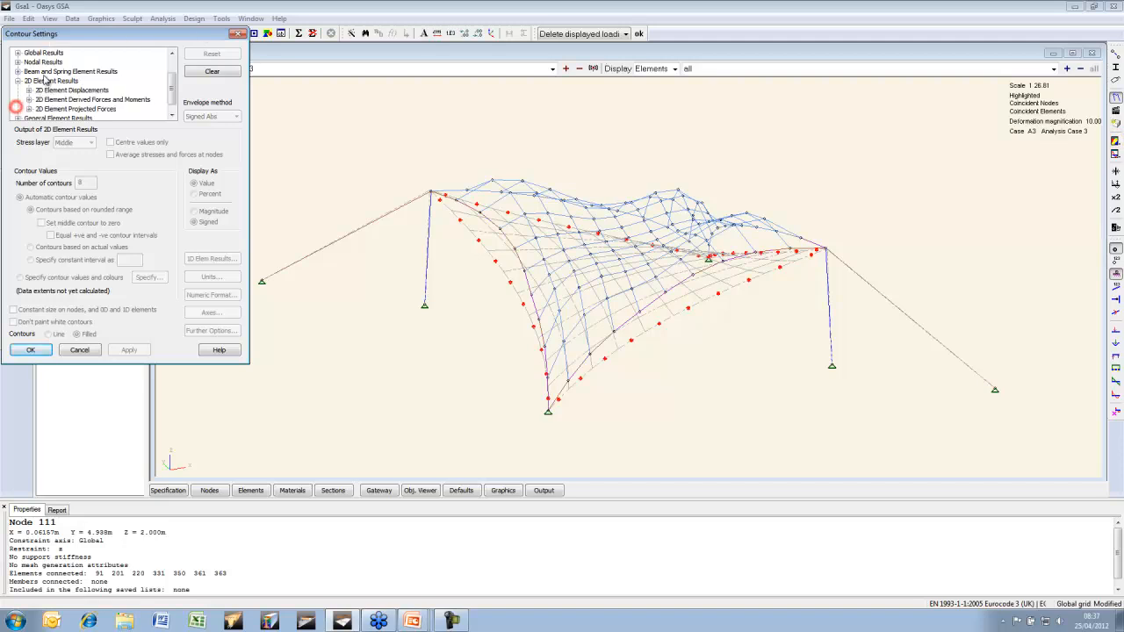
click(29, 90)
click(61, 109)
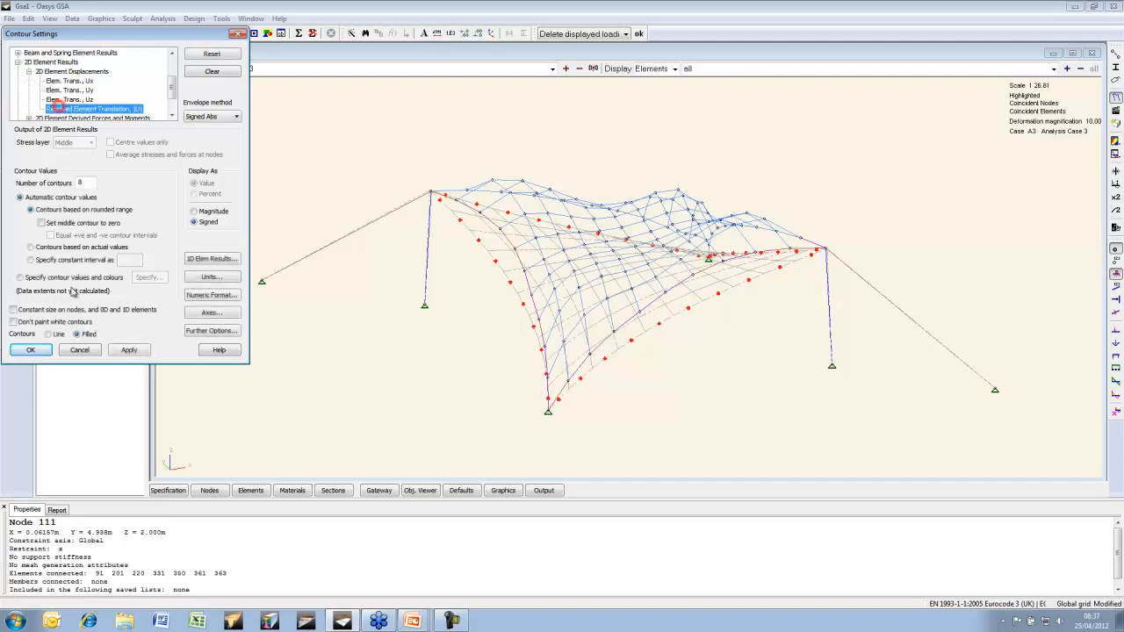
click(30, 350)
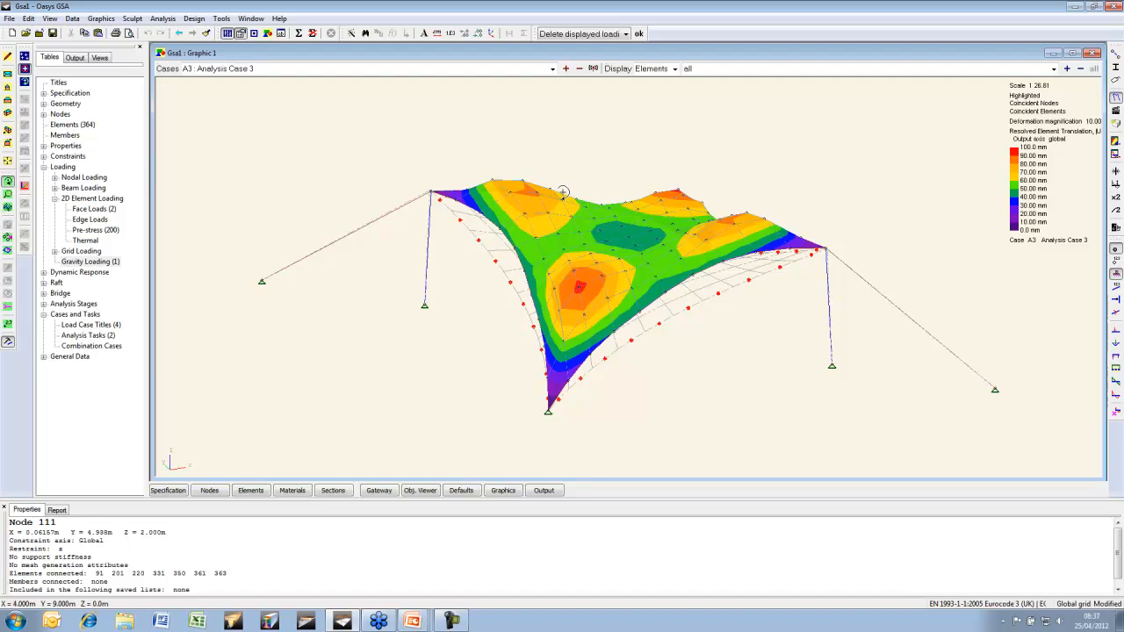
click(578, 69)
mouse_move(631, 243)
mouse_down()
mouse_move(628, 254)
mouse_move(623, 241)
mouse_up()
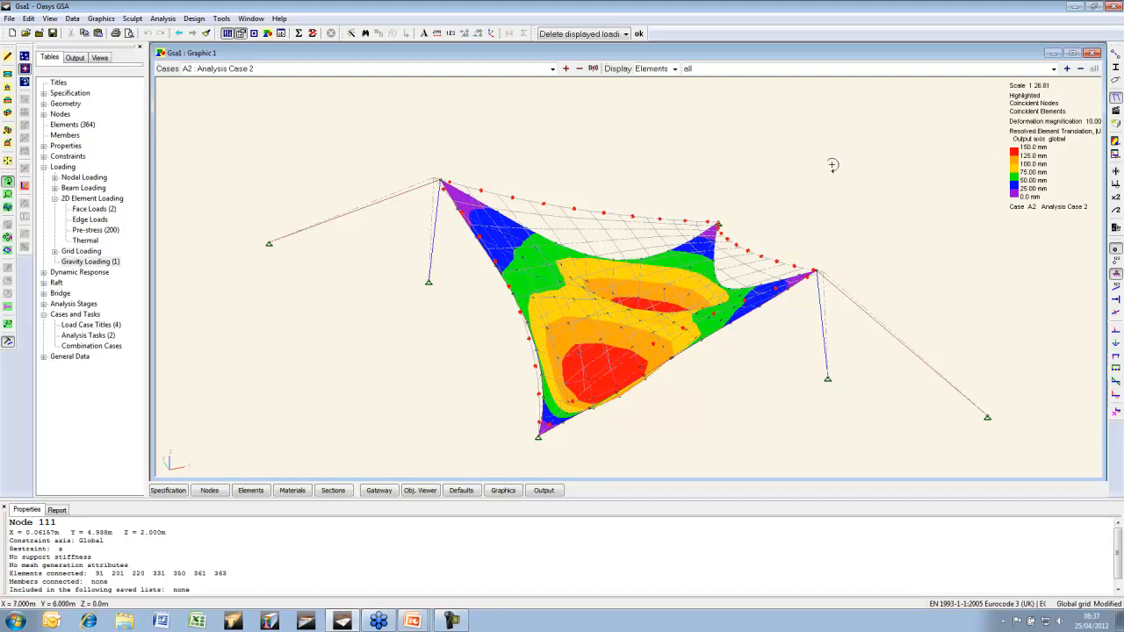
Set the deformation magnification to 1 and display the displacement contours for Analysis Case 3
click(351, 33)
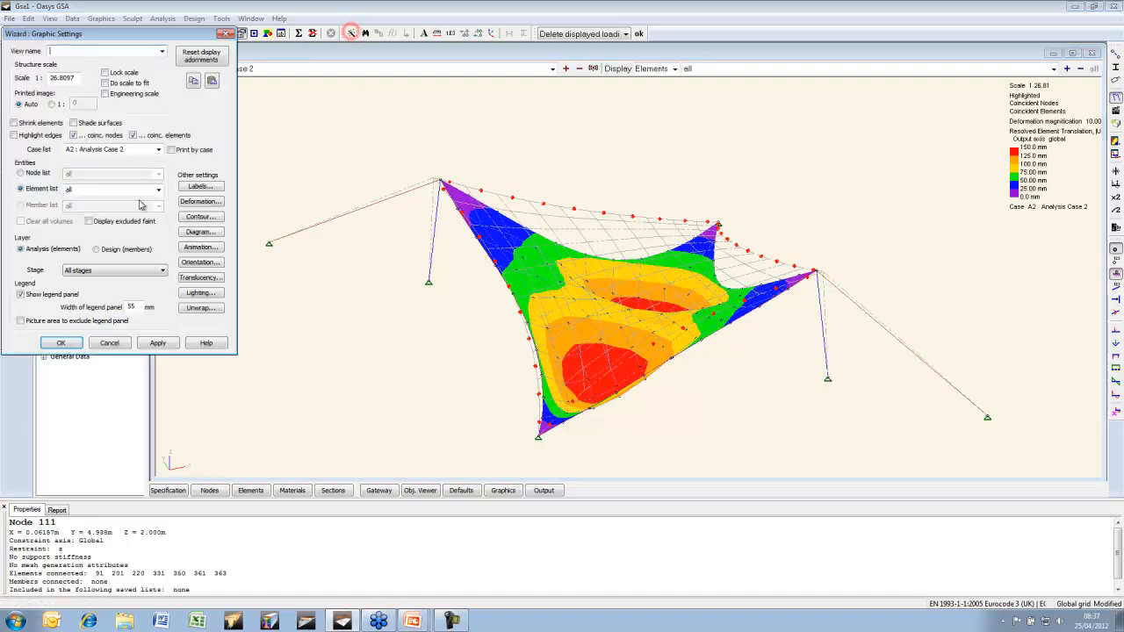
click(208, 201)
text(1)
click(34, 159)
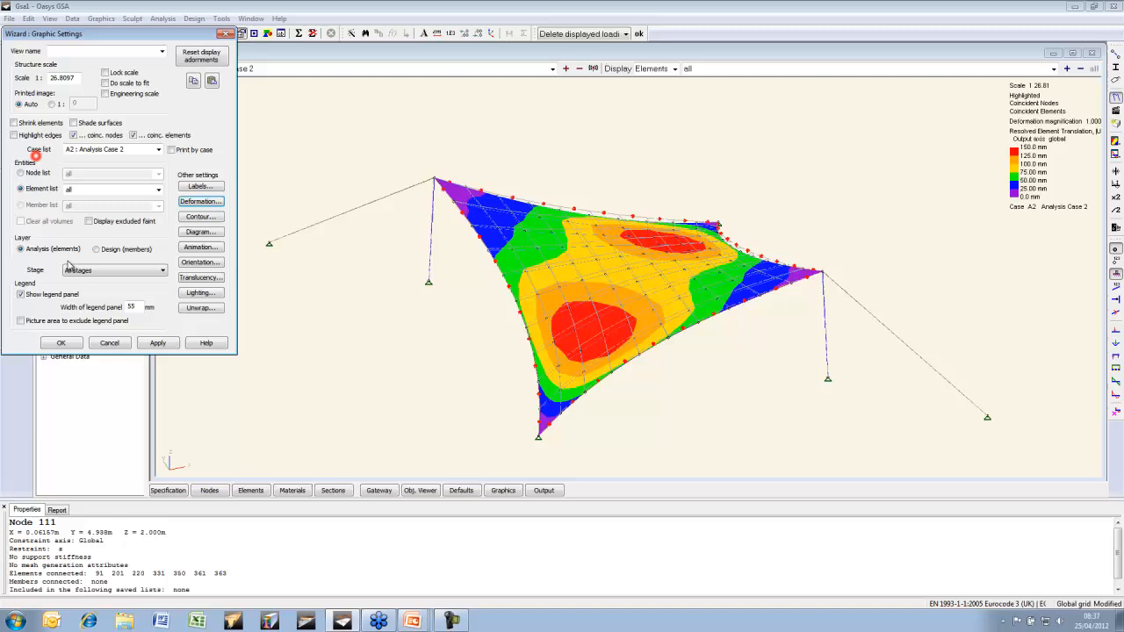
click(61, 342)
drag(641, 353, 636, 337)
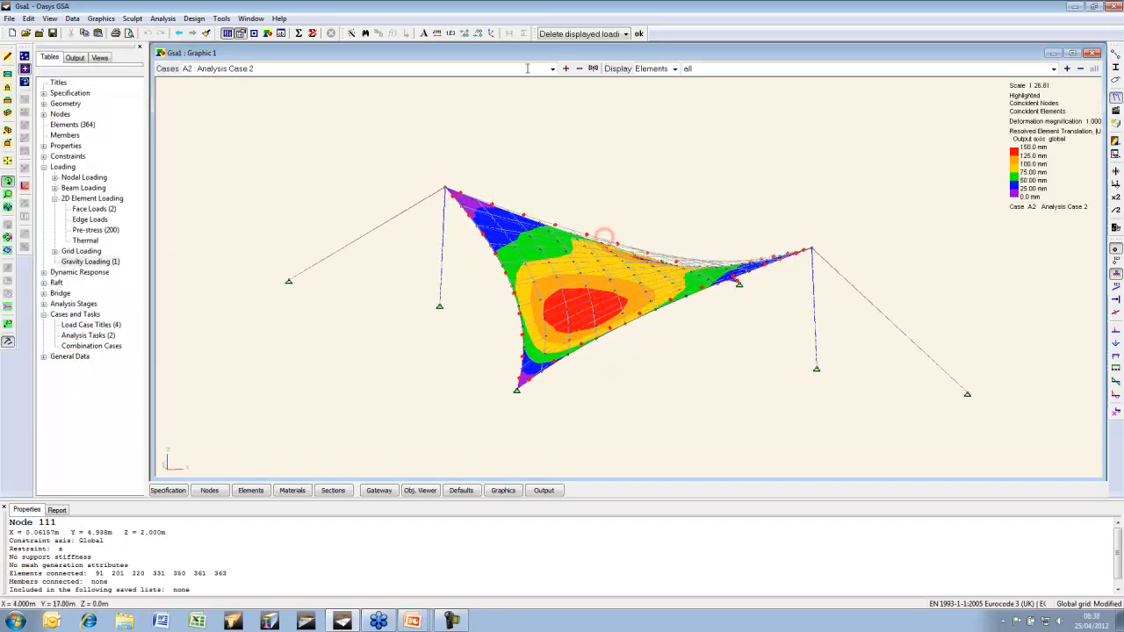
click(565, 69)
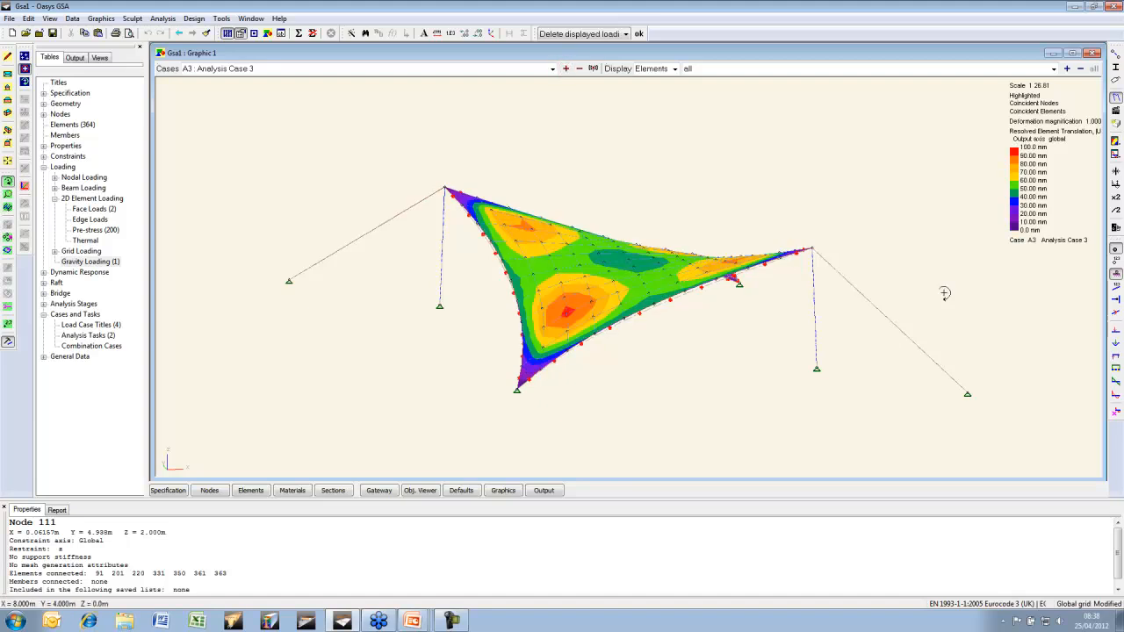
Change the contours to the 2D element projected force Nx
click(1115, 141)
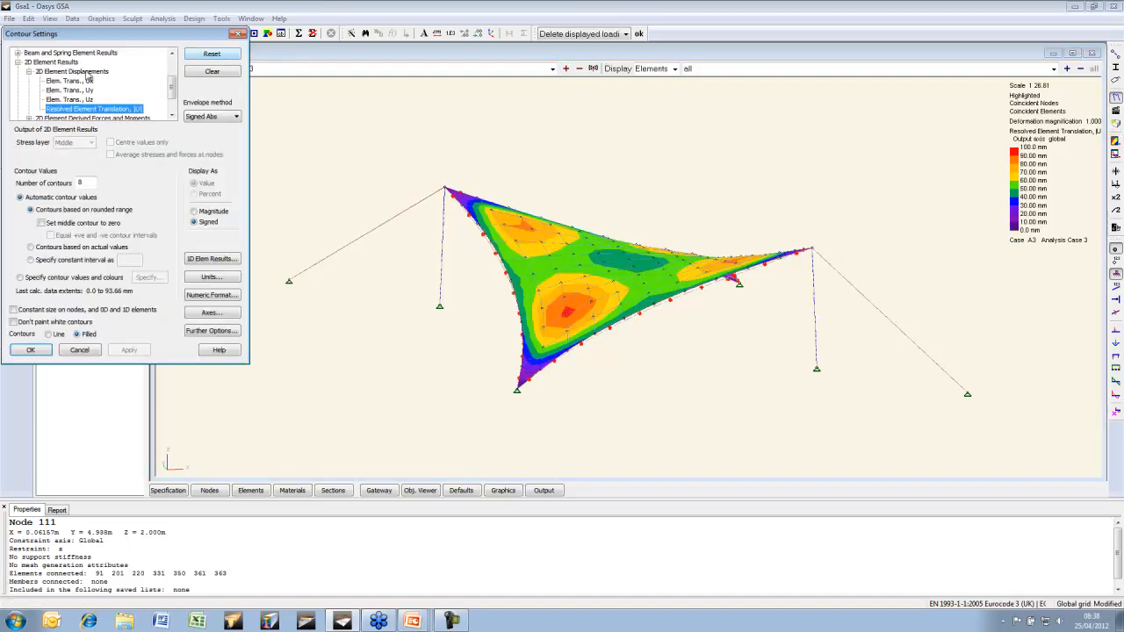
click(28, 73)
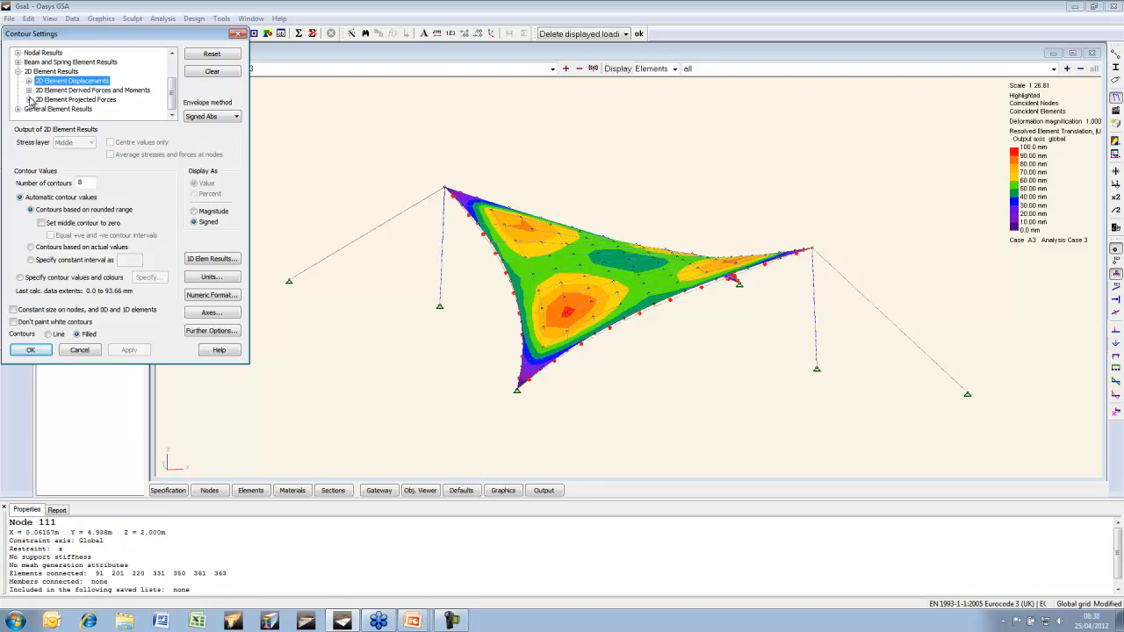
click(29, 99)
click(65, 71)
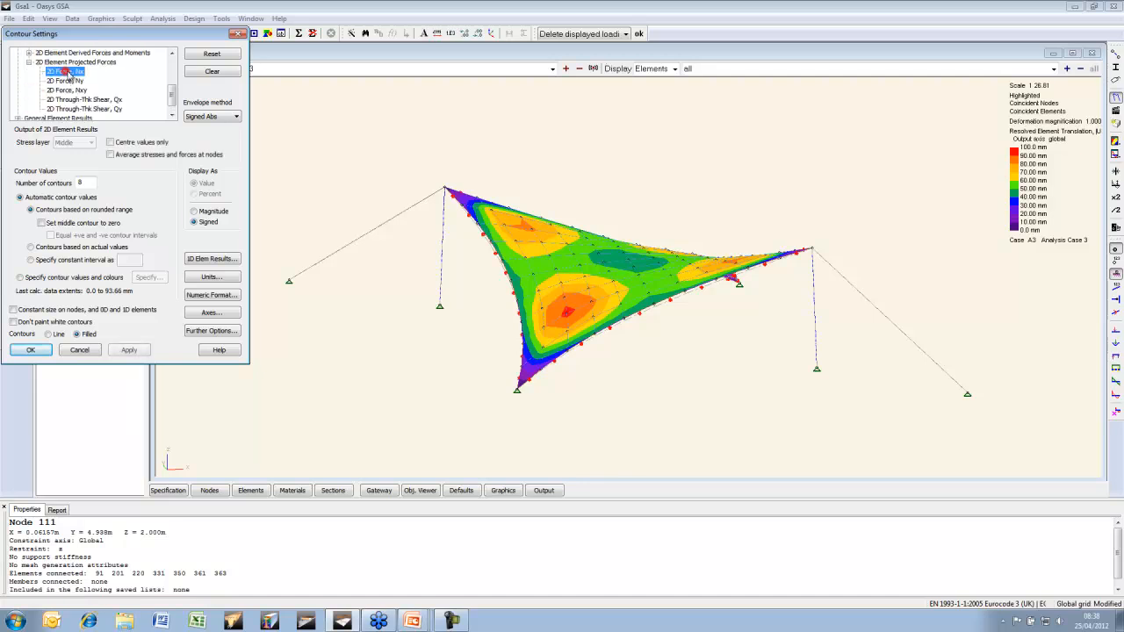
click(129, 351)
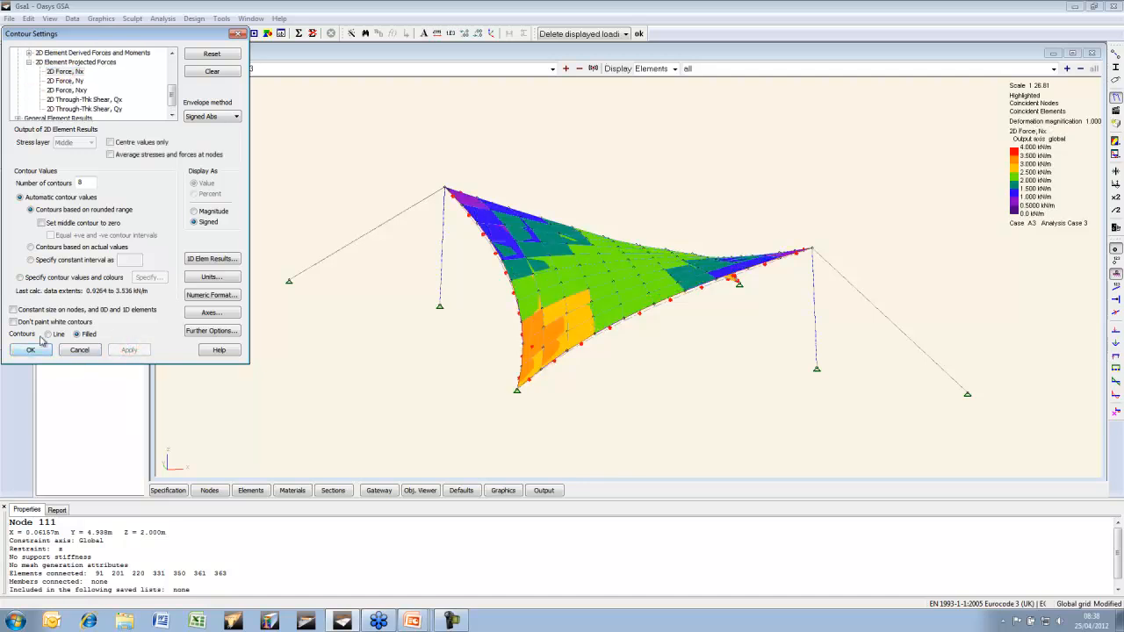
Contour the 2D element projected force Ny with centre values only and inspect it over the fabric from above
click(65, 80)
click(131, 350)
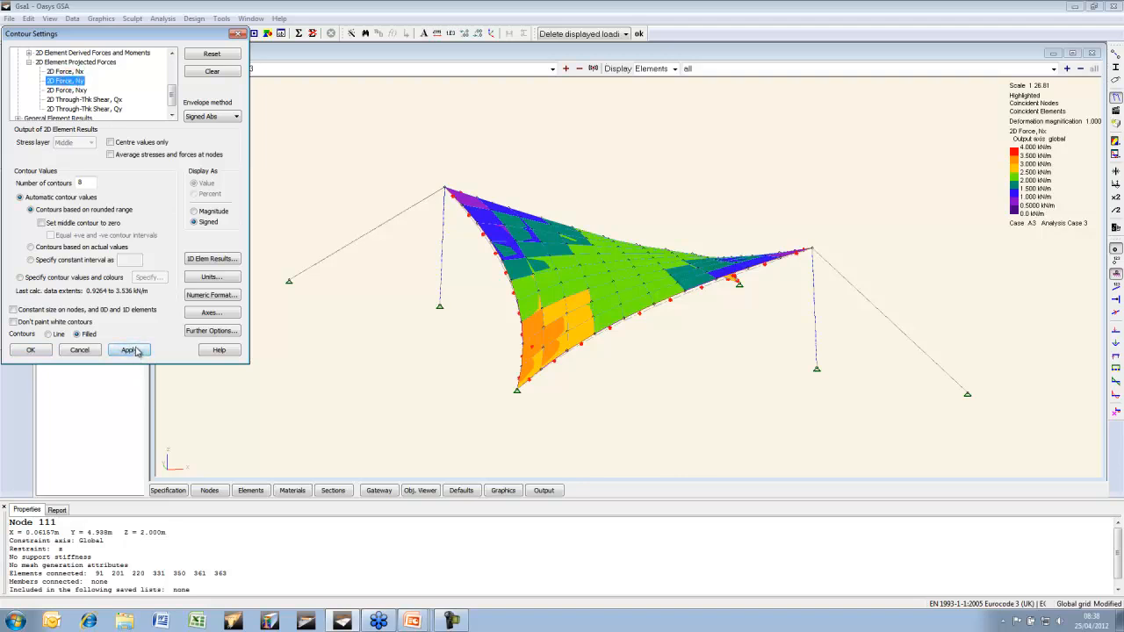
click(110, 143)
click(31, 350)
drag(494, 279, 520, 317)
scroll(520, 318, down, 1)
middle_drag(622, 328, 608, 304)
click(8, 76)
drag(479, 298, 518, 299)
scroll(605, 286, up, 1)
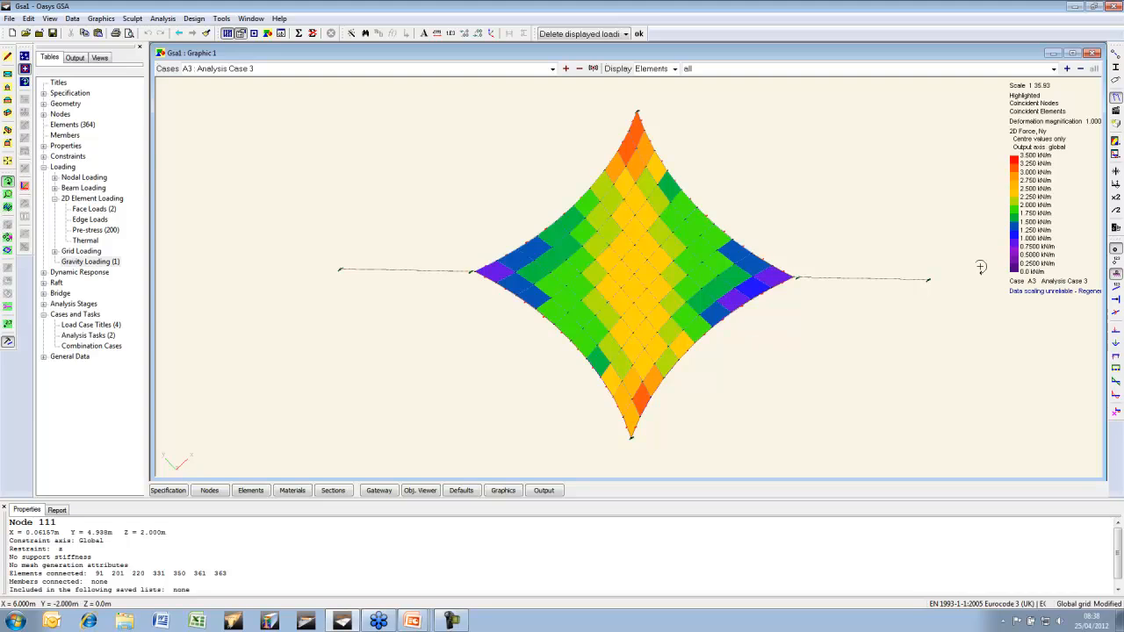
Compare the Ny contours without and with the centre-values-only option, leaving the option on
click(1114, 142)
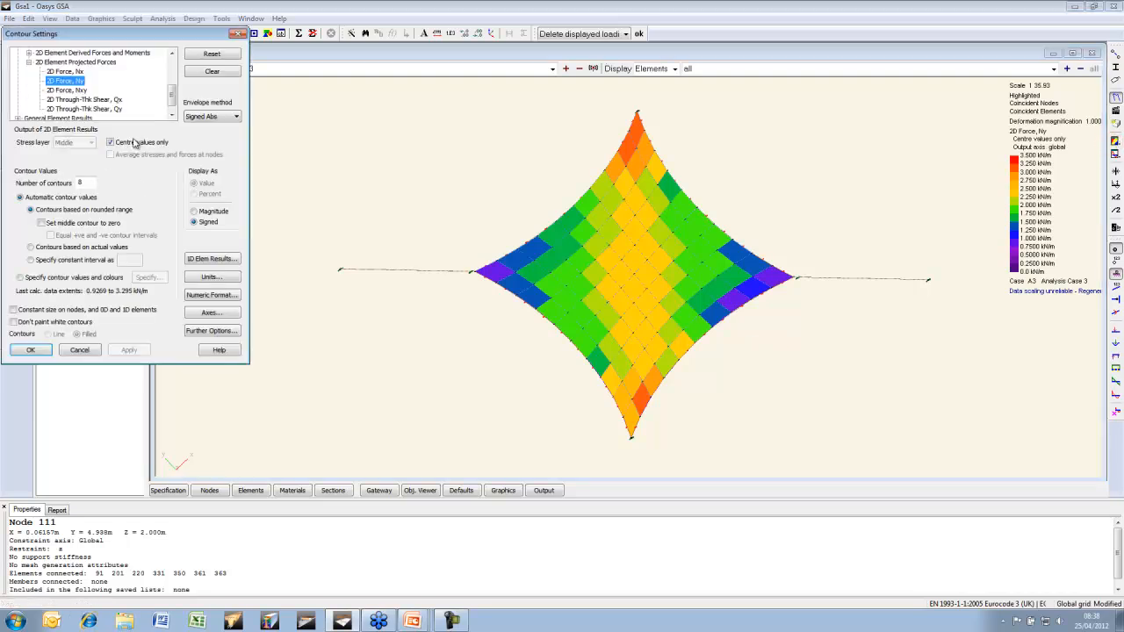
click(124, 142)
click(130, 349)
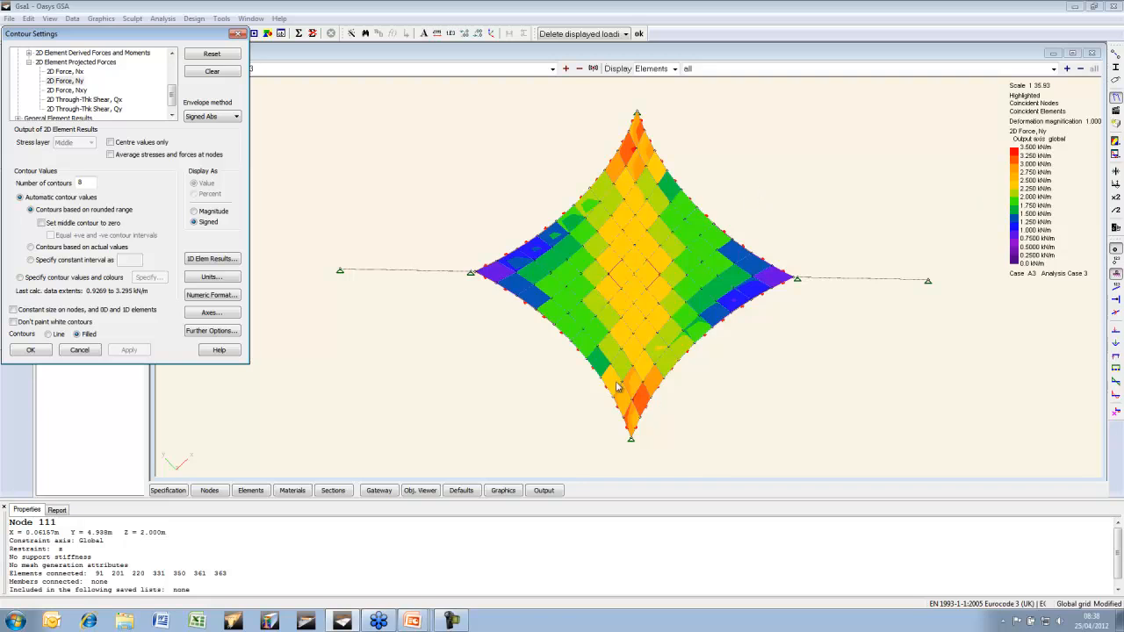
click(110, 143)
click(132, 350)
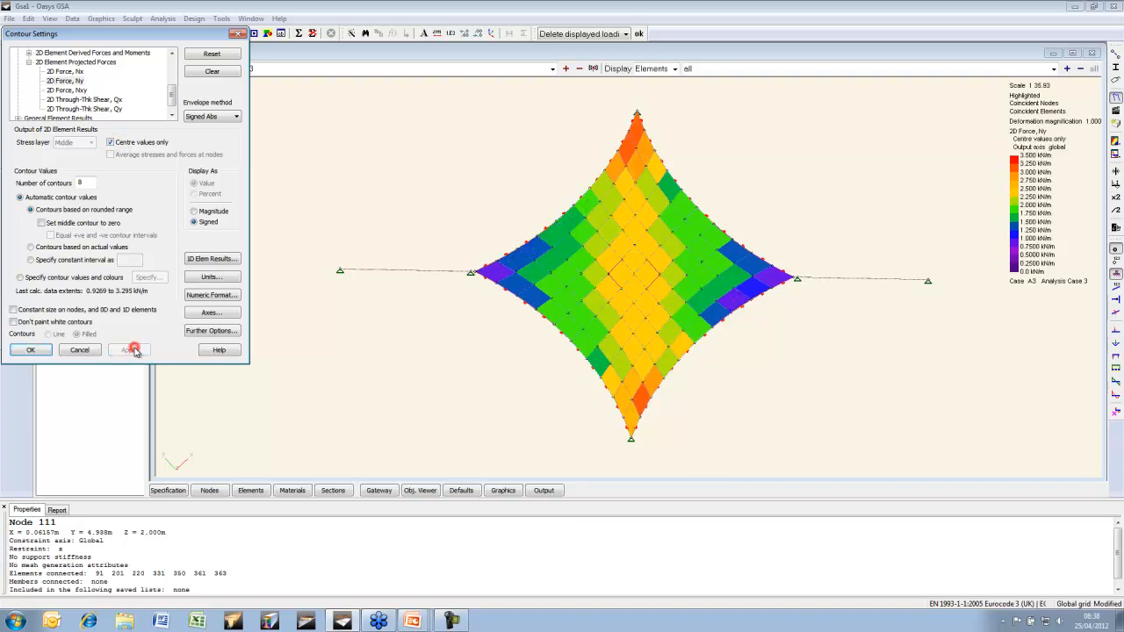
Change the contours to the 2D element projected force Nx and display them for Analysis Case 2
click(78, 91)
click(75, 72)
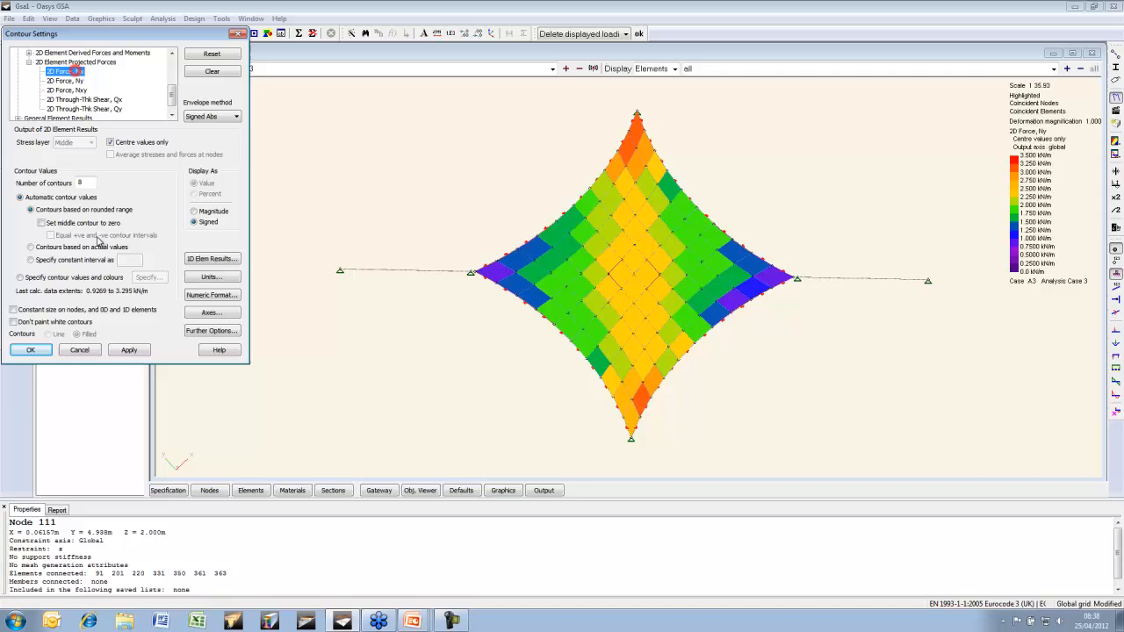
click(40, 353)
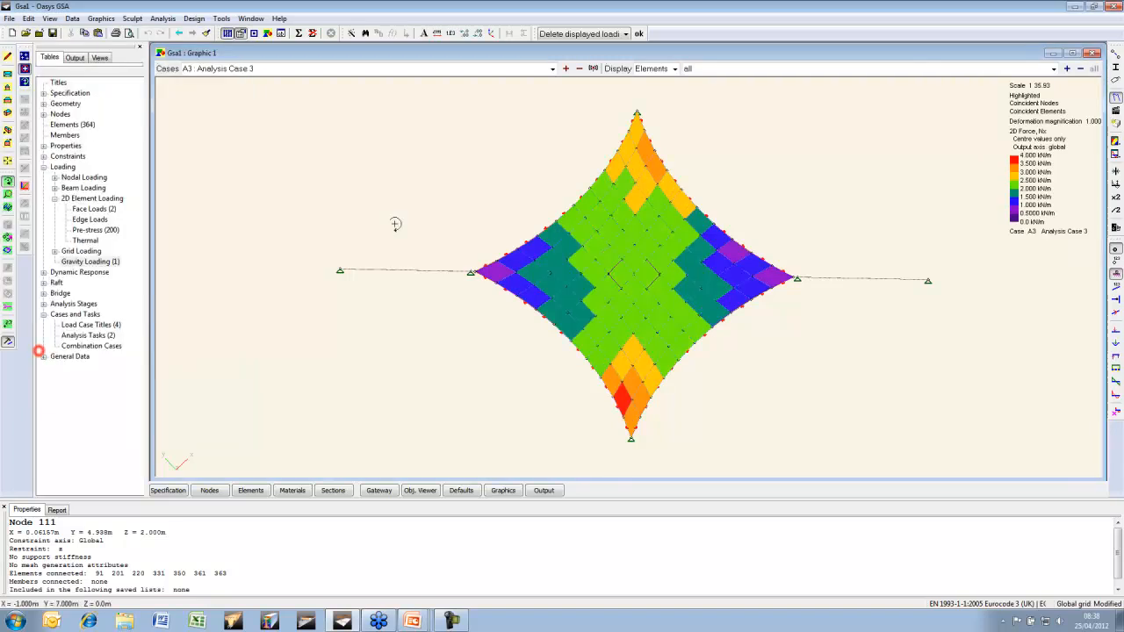
click(580, 68)
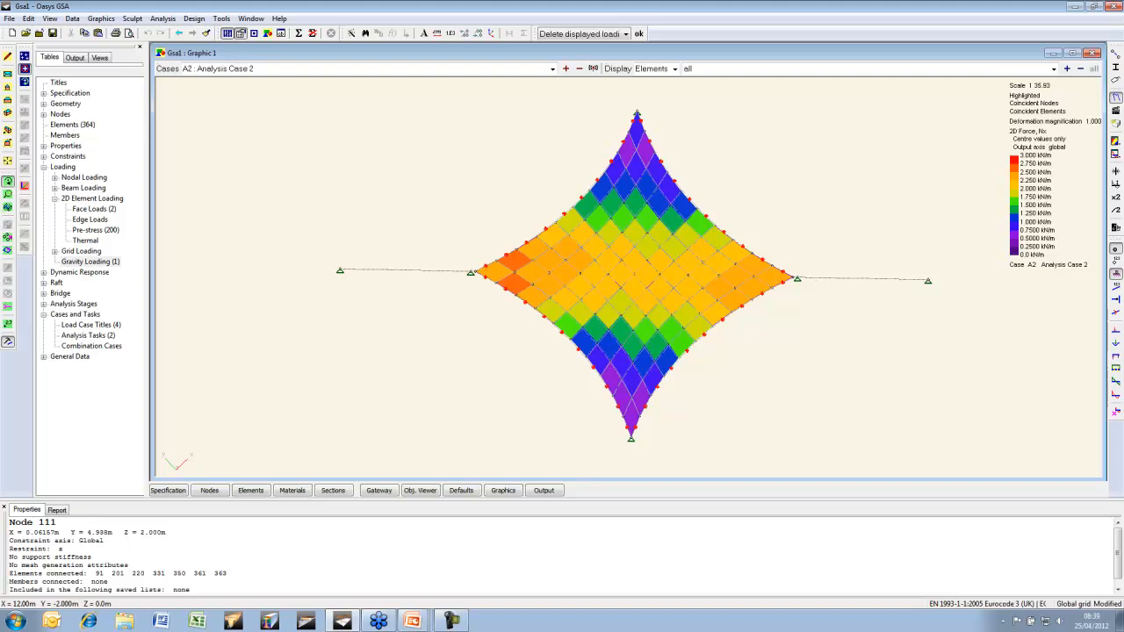
click(1075, 7)
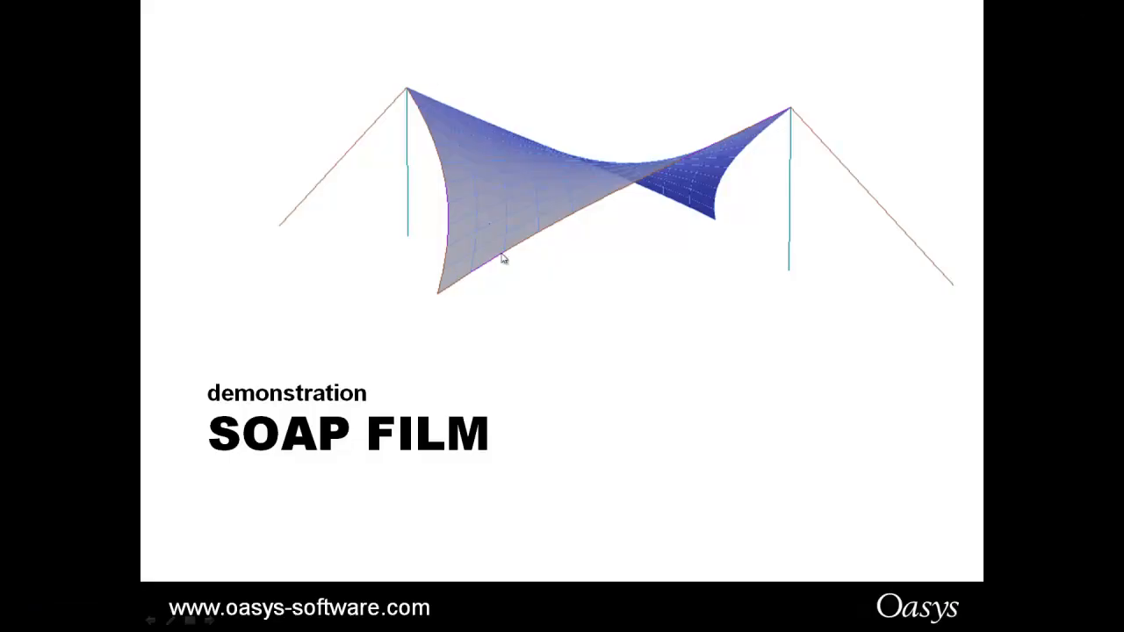
click(575, 241)
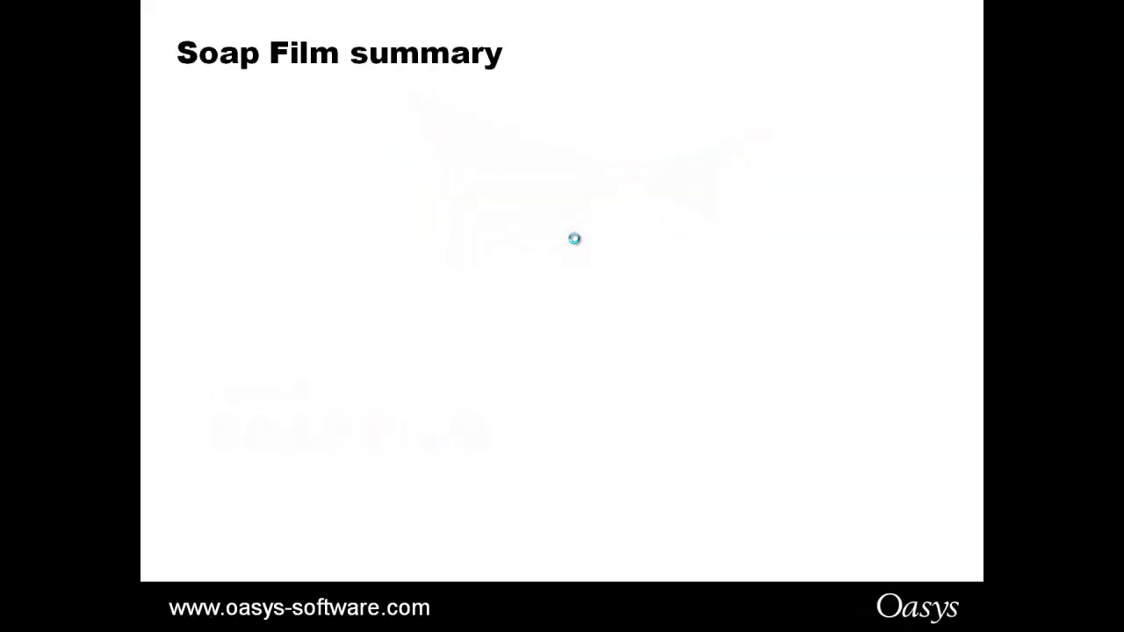
click(576, 243)
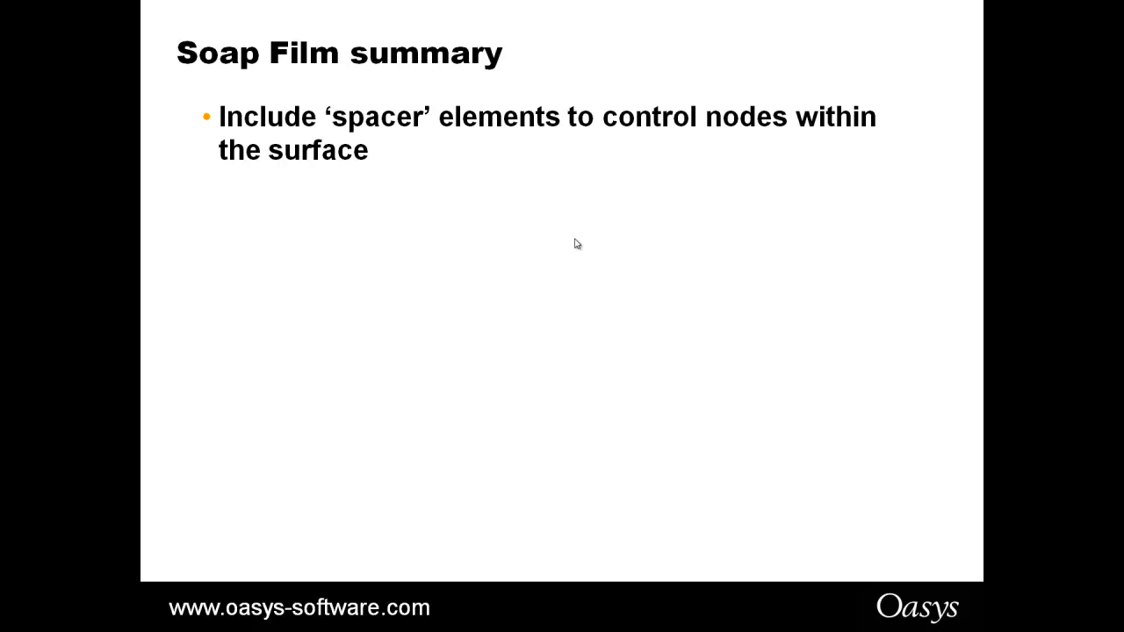
click(575, 241)
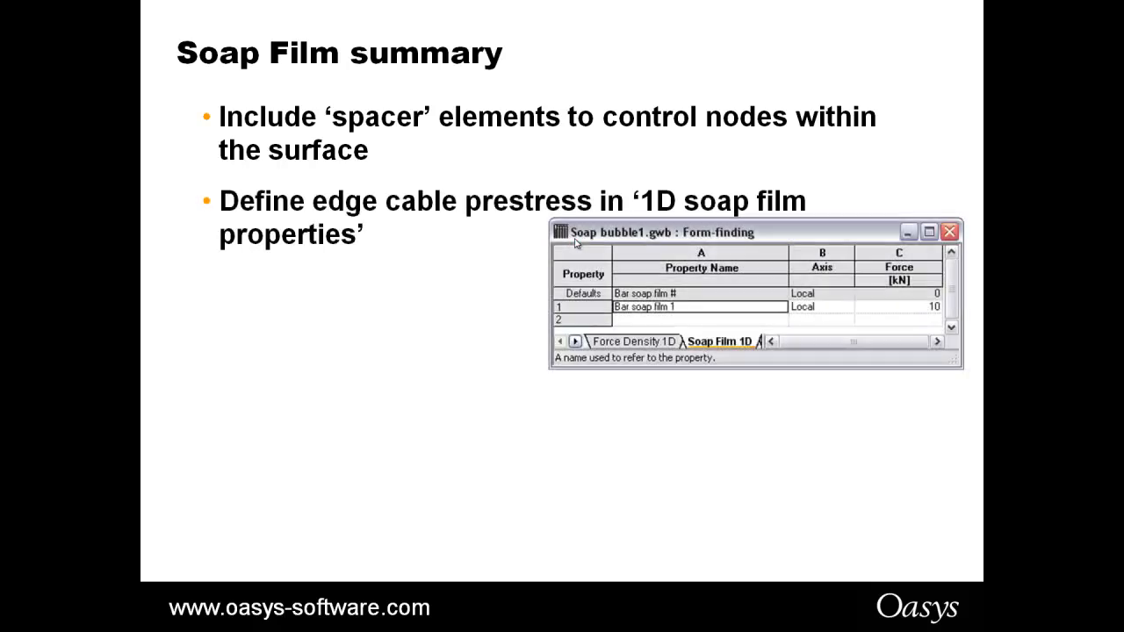
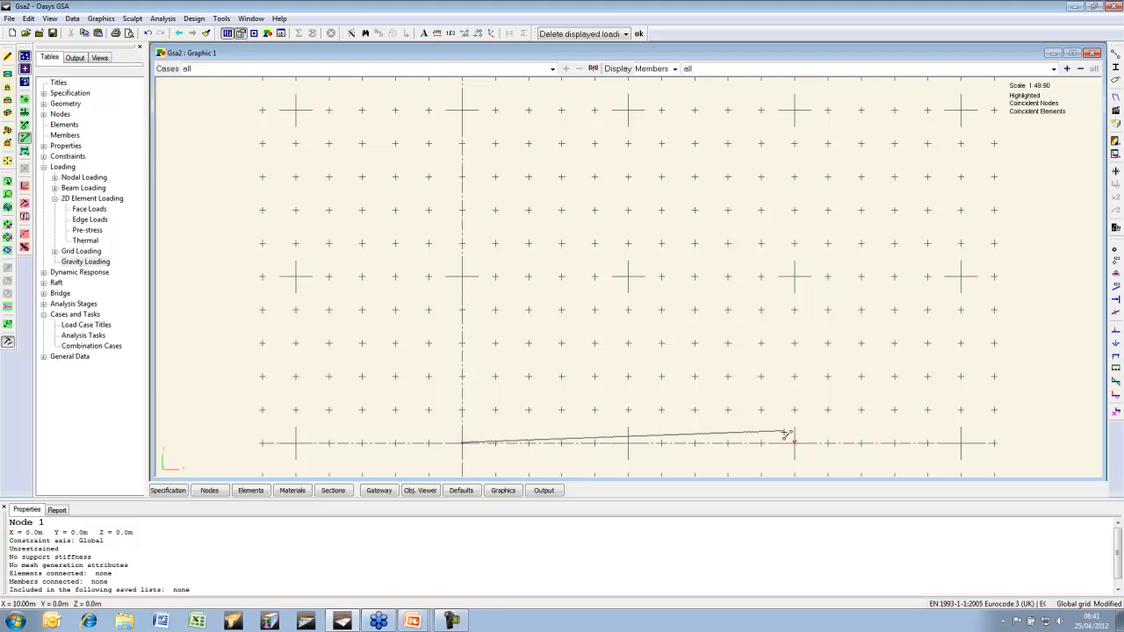
Draw a 10 m beam element from the origin along the X axis, hide the grid and show the nodes
click(795, 443)
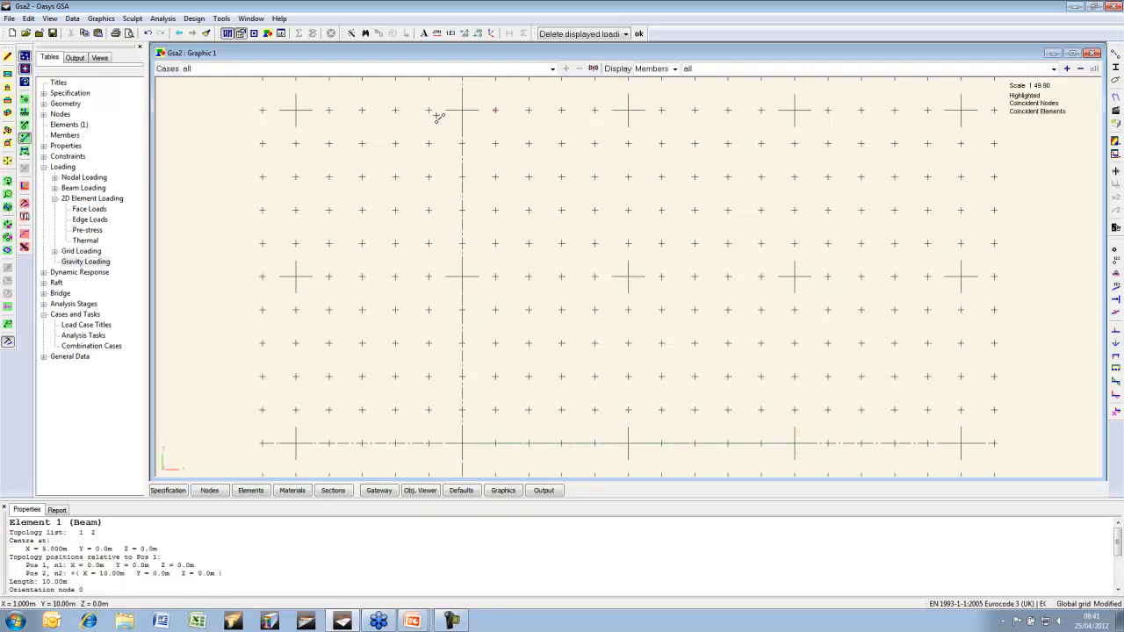
click(26, 56)
click(1117, 251)
click(7, 162)
Split the beam element into 10 equal parts
click(7, 250)
click(670, 280)
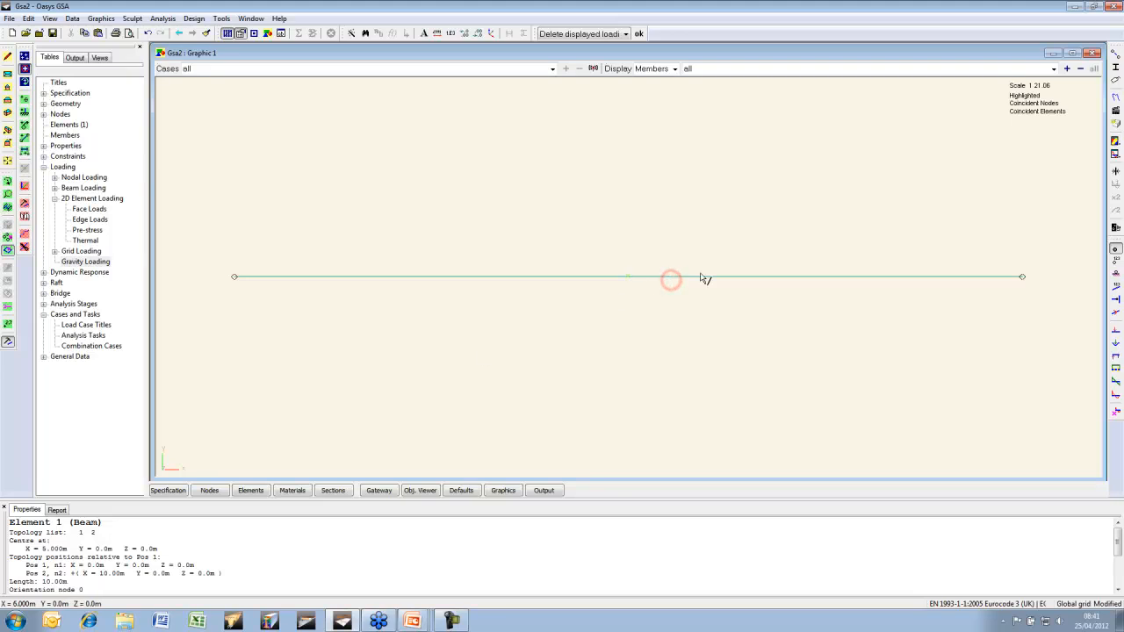
click(24, 247)
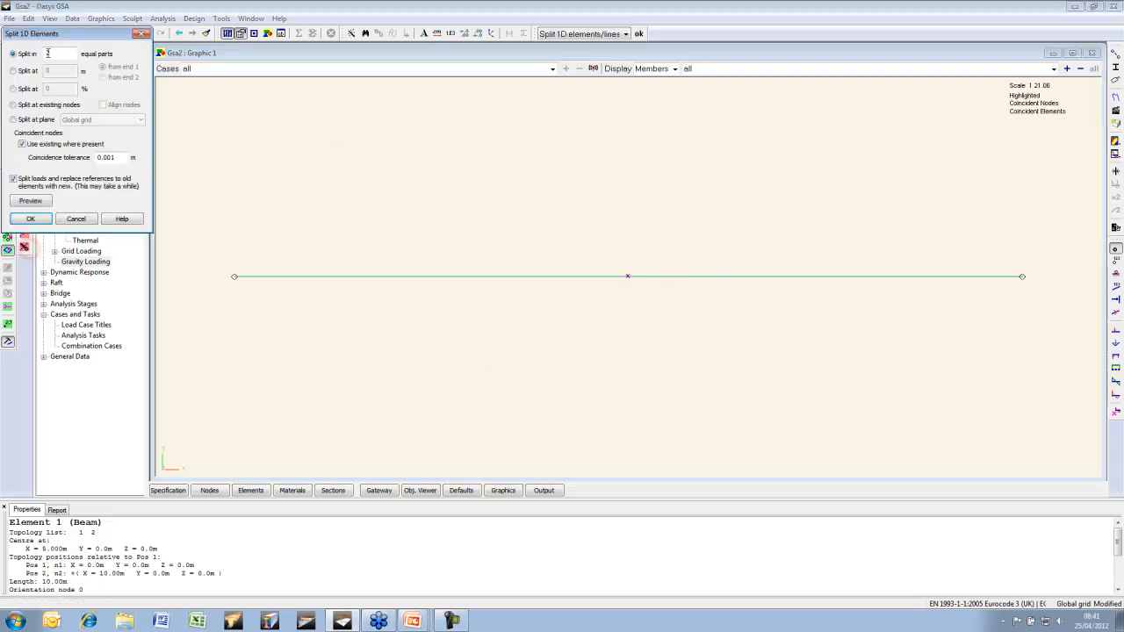
click(39, 221)
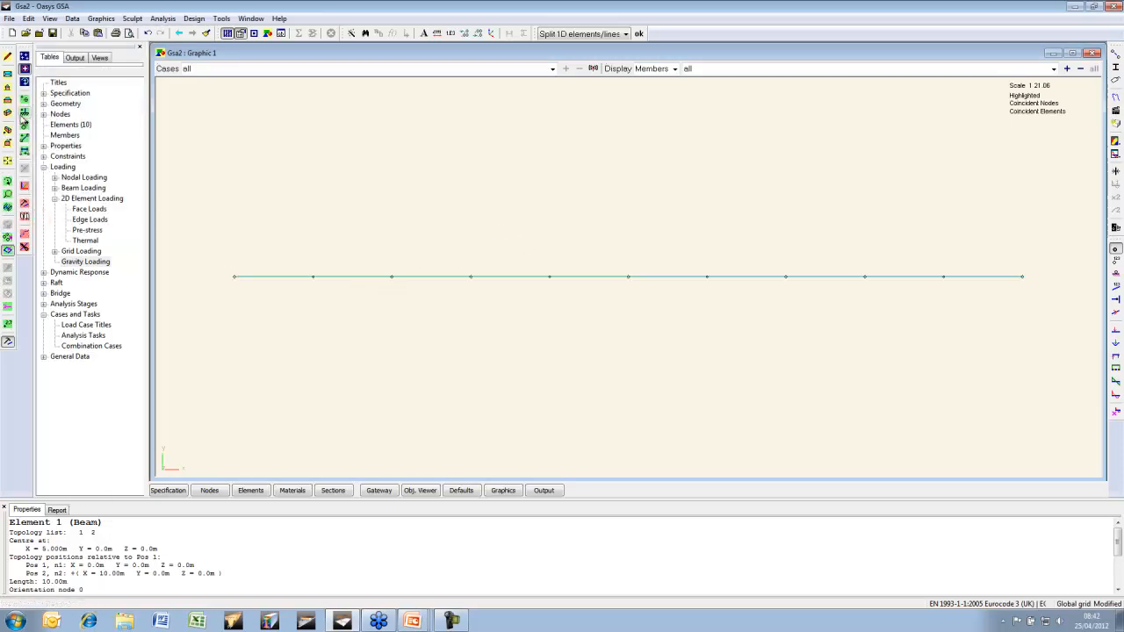
Make one copy of all the chord elements, shifted 2 m in z, to form the top chord
drag(207, 230, 1065, 326)
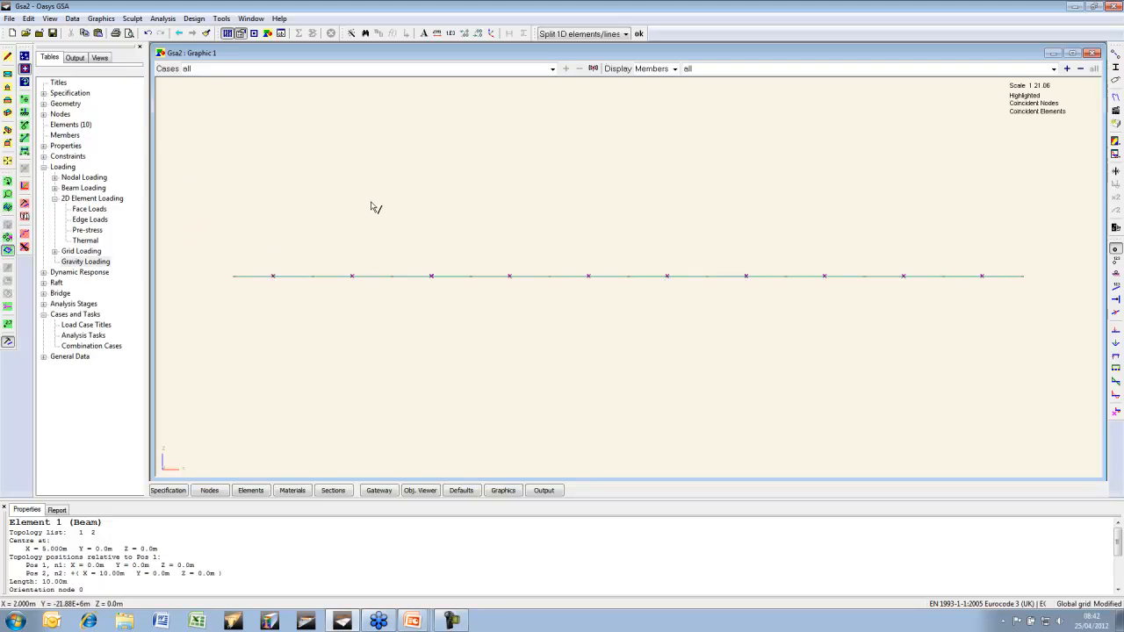
click(25, 218)
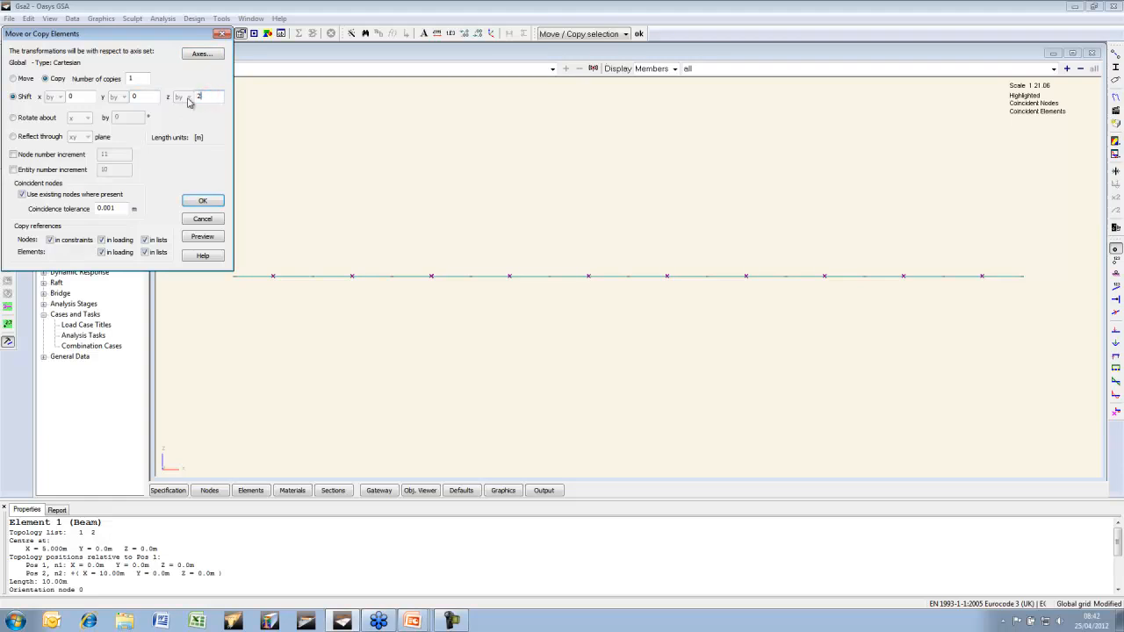
click(203, 237)
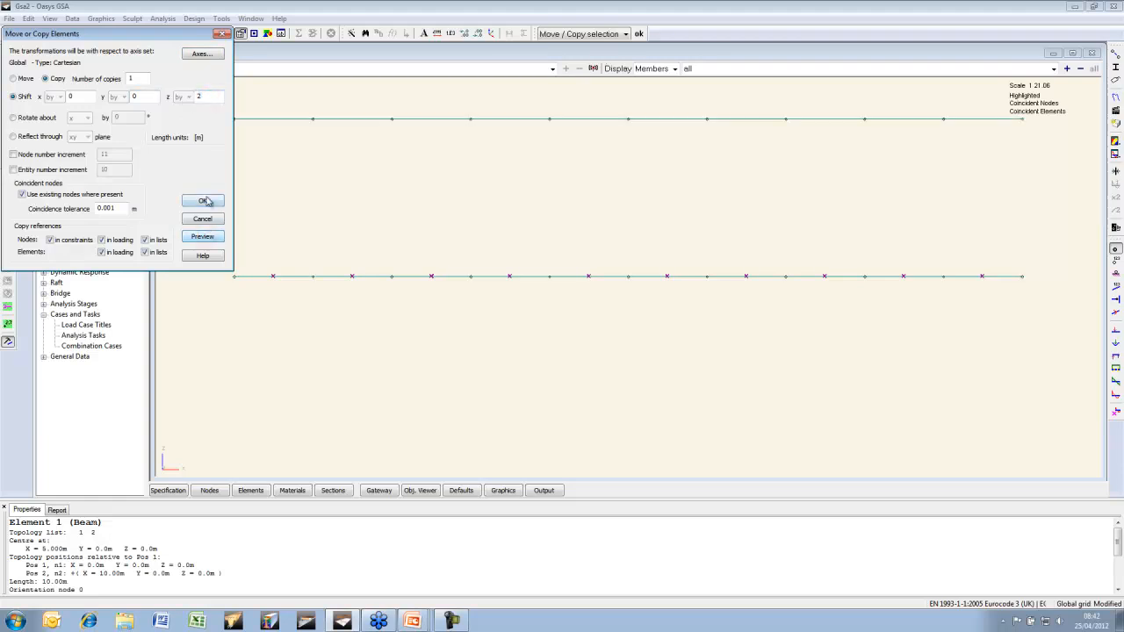
click(205, 201)
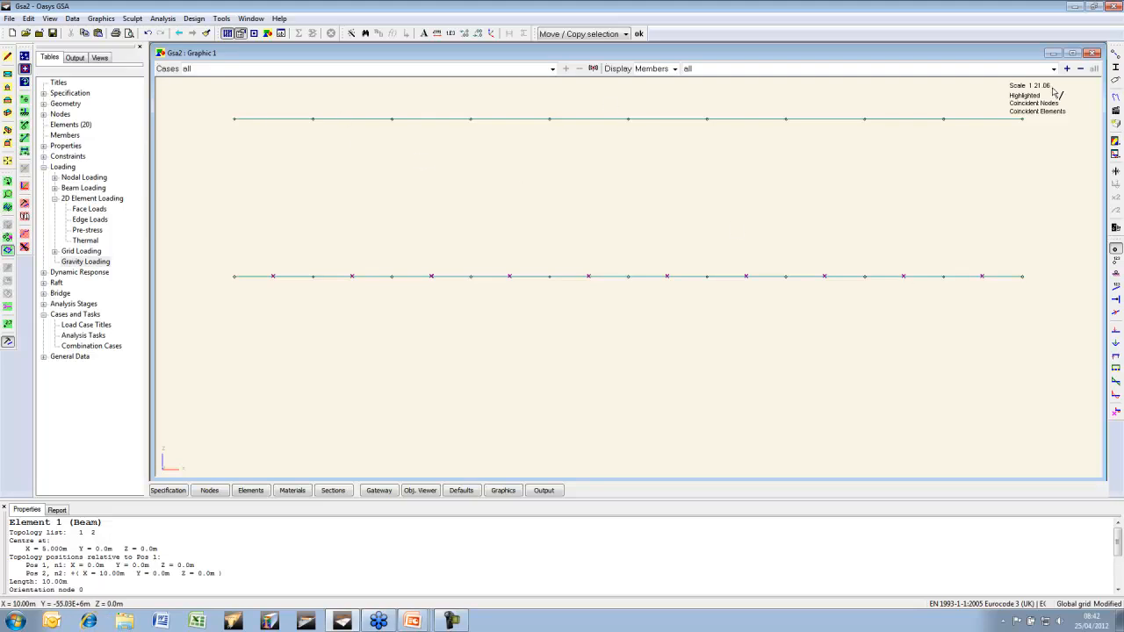
Draw zigzag diagonal elements from the bottom chord's start node to the top node at X = 1 m and down to the bottom node at X = 2 m
click(24, 138)
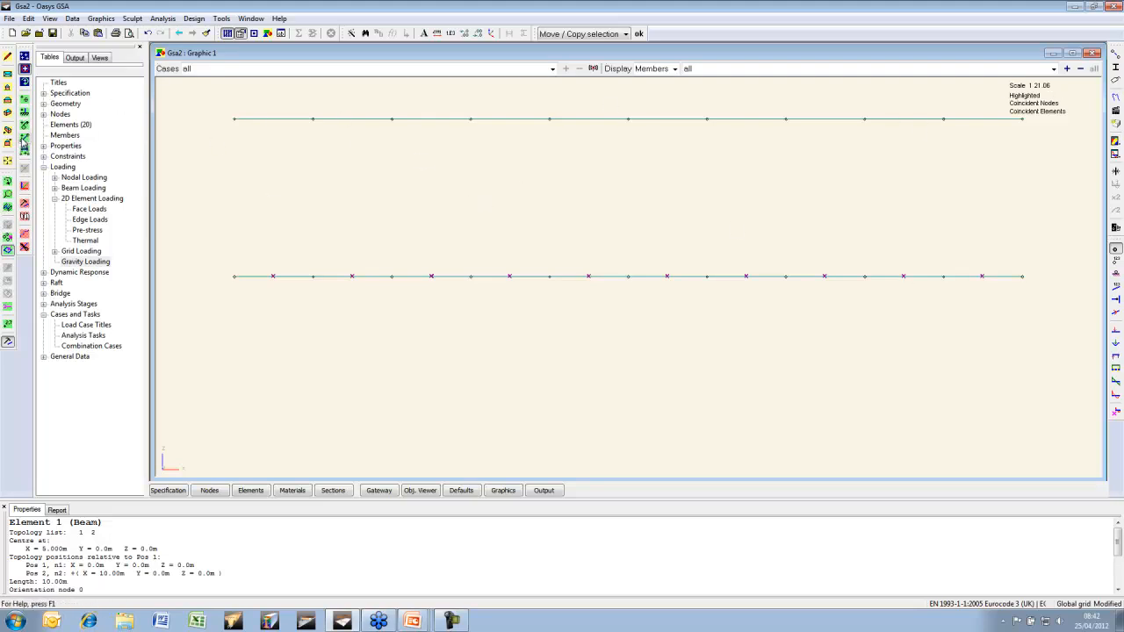
click(234, 276)
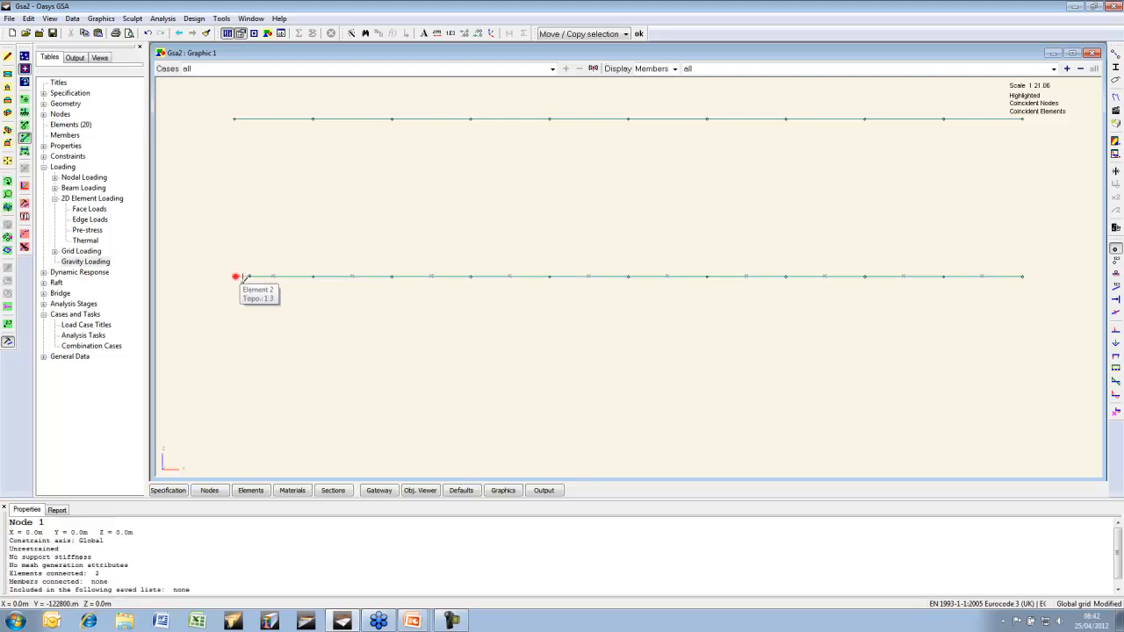
click(314, 118)
click(392, 277)
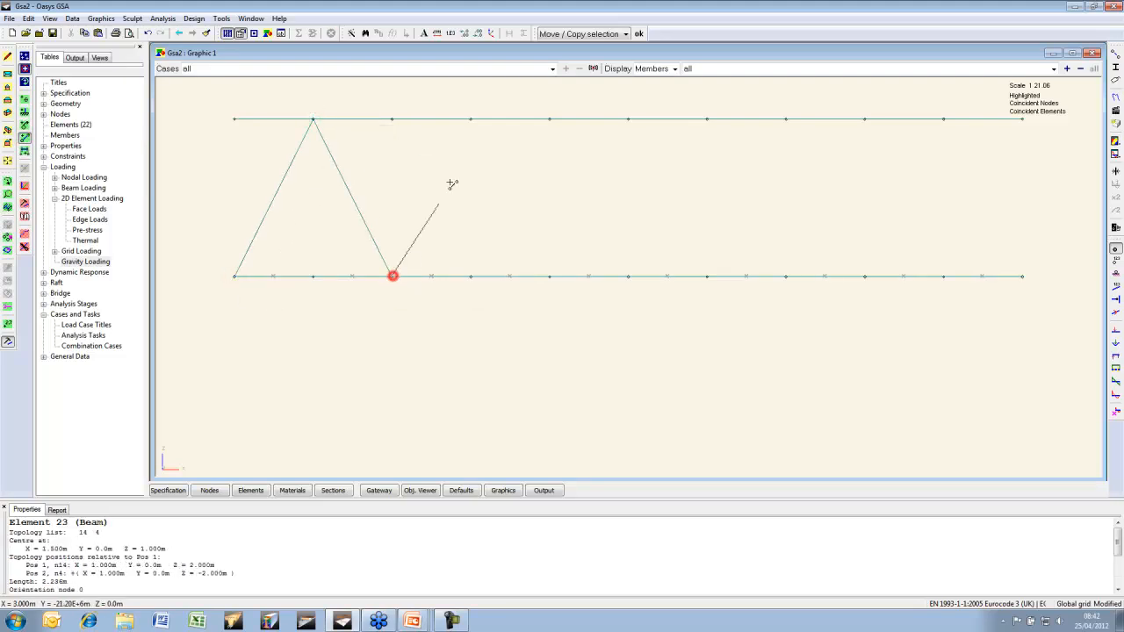
Draw the remaining eight diagonal elements zigzagging between the bottom and top chords up to the far end of the bottom chord
click(470, 118)
click(550, 277)
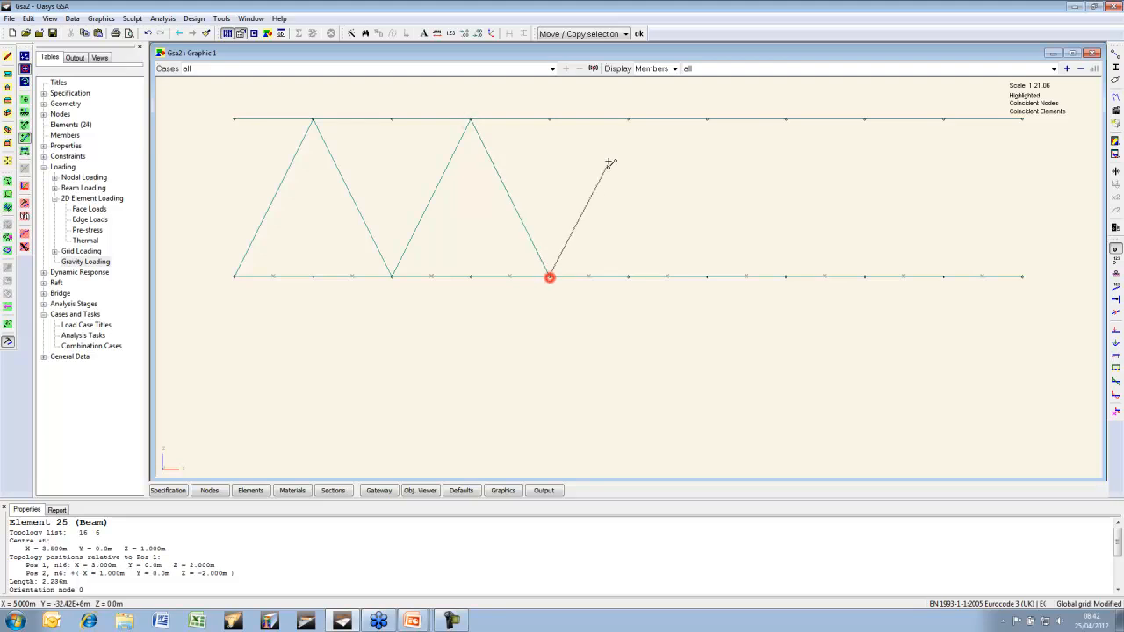
click(629, 119)
click(707, 277)
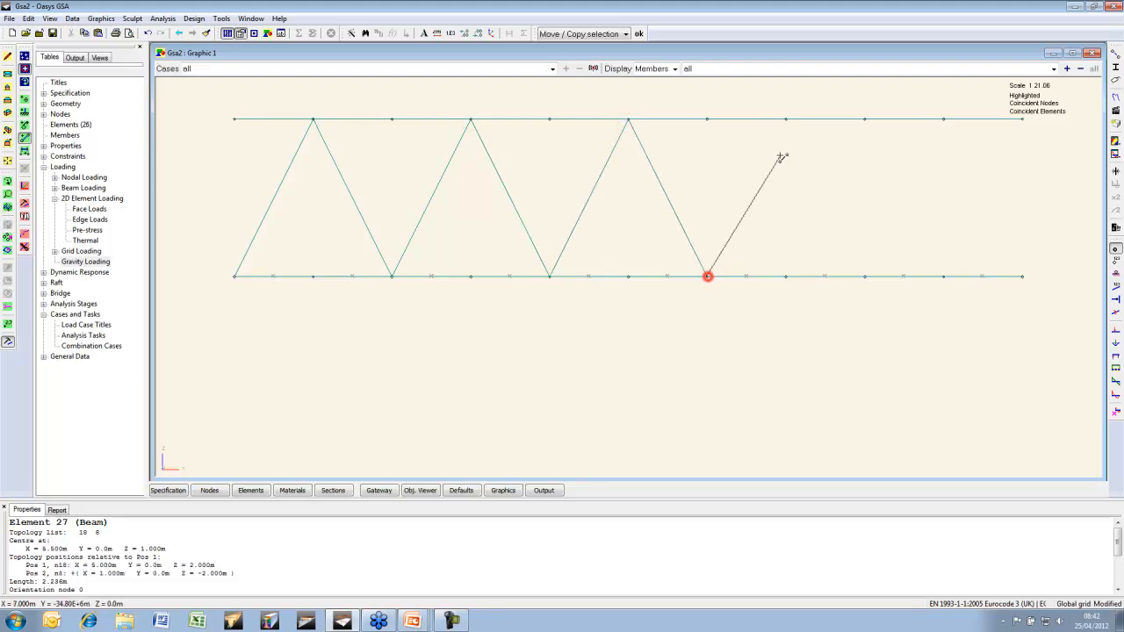
click(785, 119)
click(865, 277)
click(943, 119)
click(1022, 277)
Select all ten truss diagonals and create a copy reflected through the xy plane
click(7, 252)
drag(1043, 154, 209, 256)
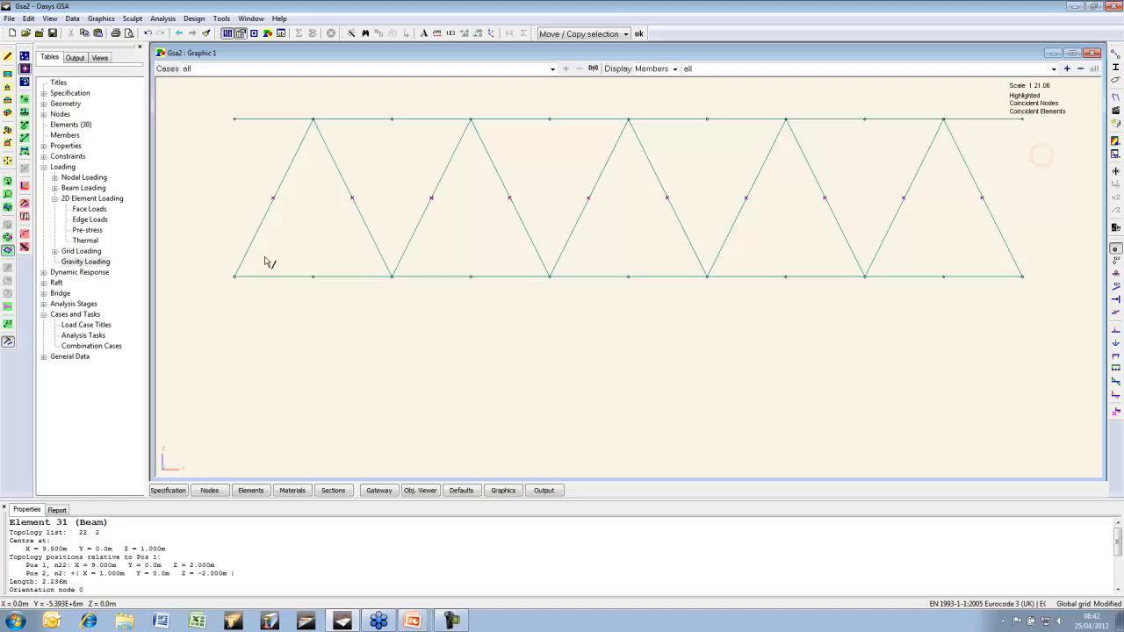
click(25, 216)
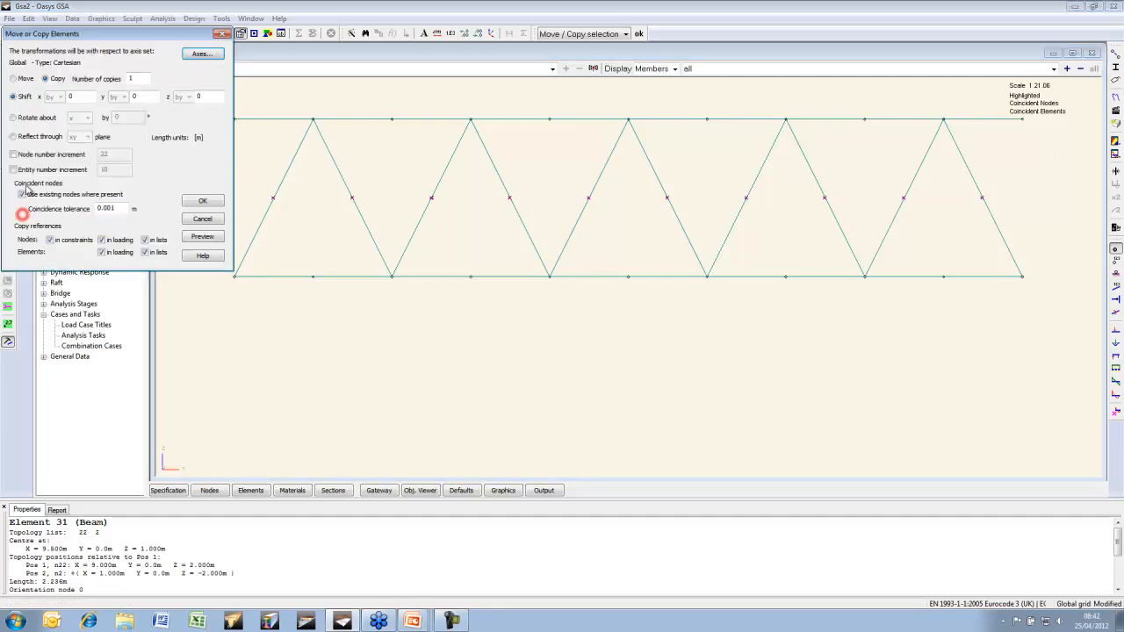
click(12, 137)
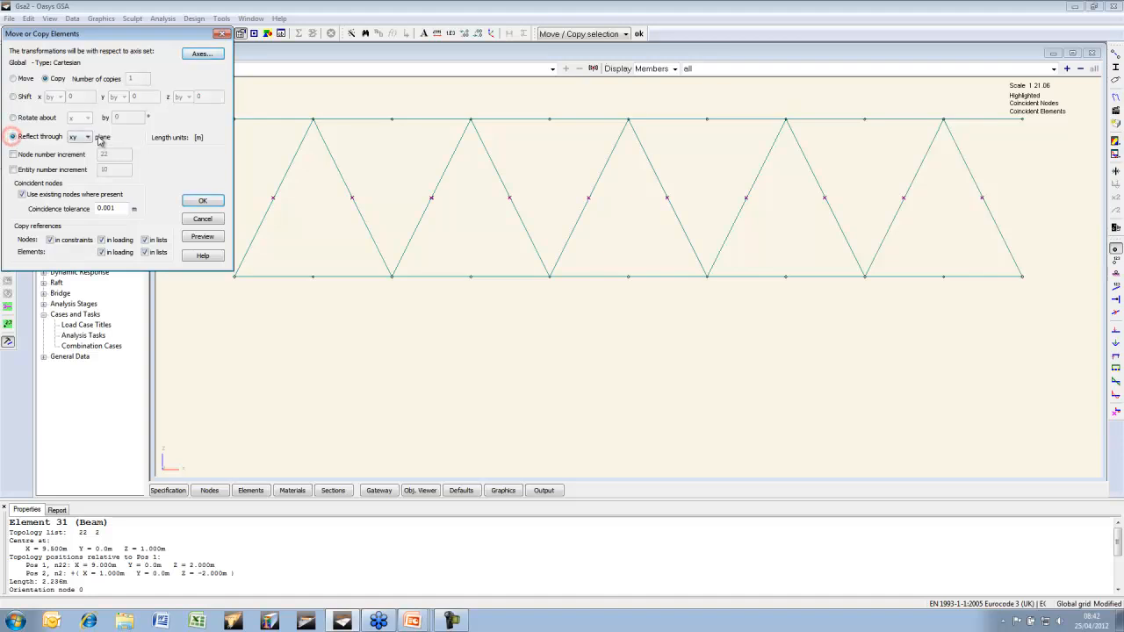
click(202, 237)
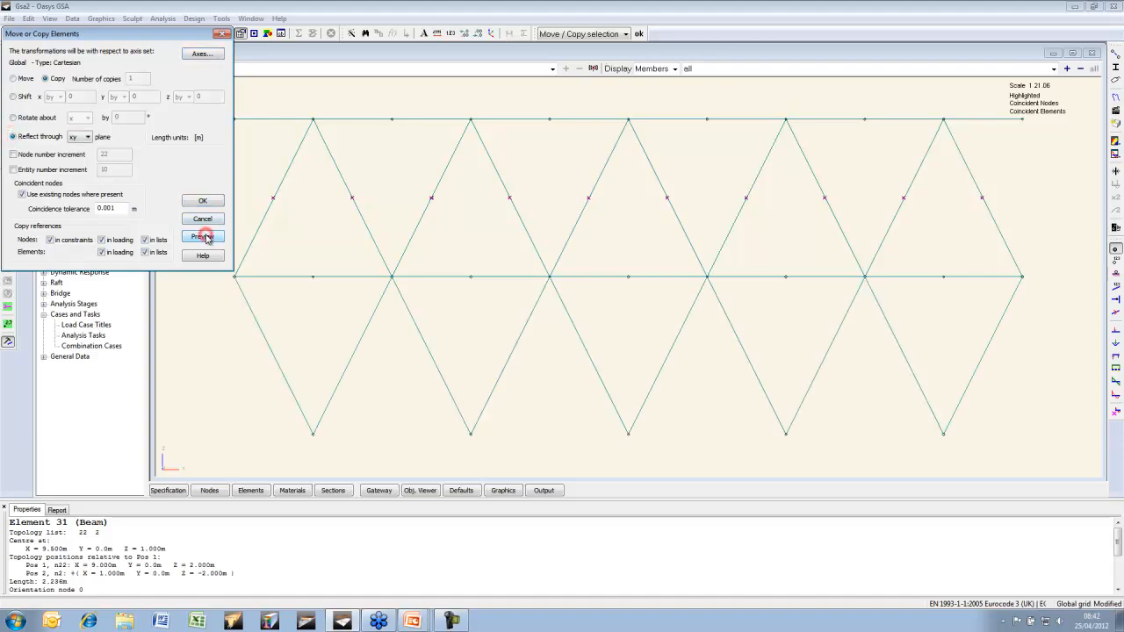
click(204, 201)
Select the reflected diagonals below the bottom chord and move them by 2 m in z
drag(999, 415, 138, 326)
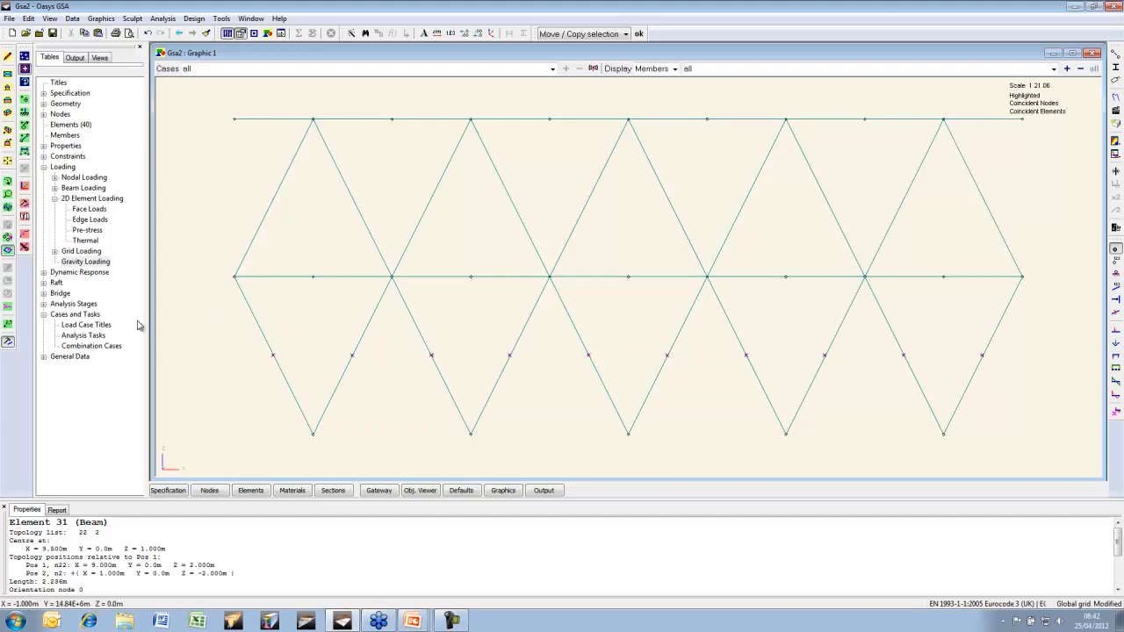
click(25, 216)
click(19, 80)
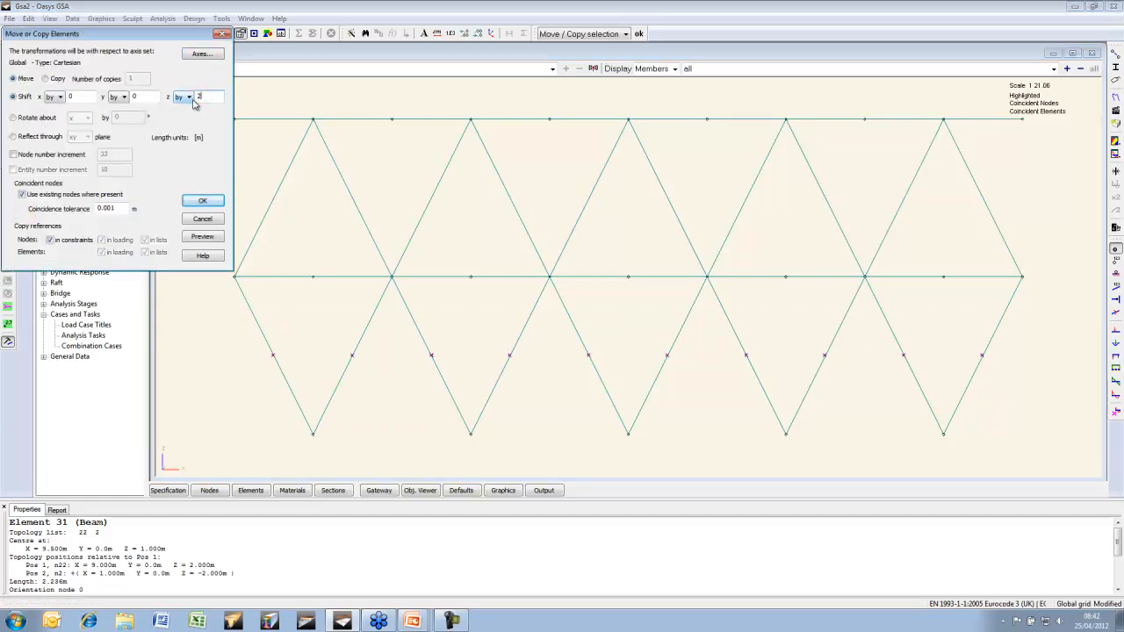
click(198, 237)
click(203, 200)
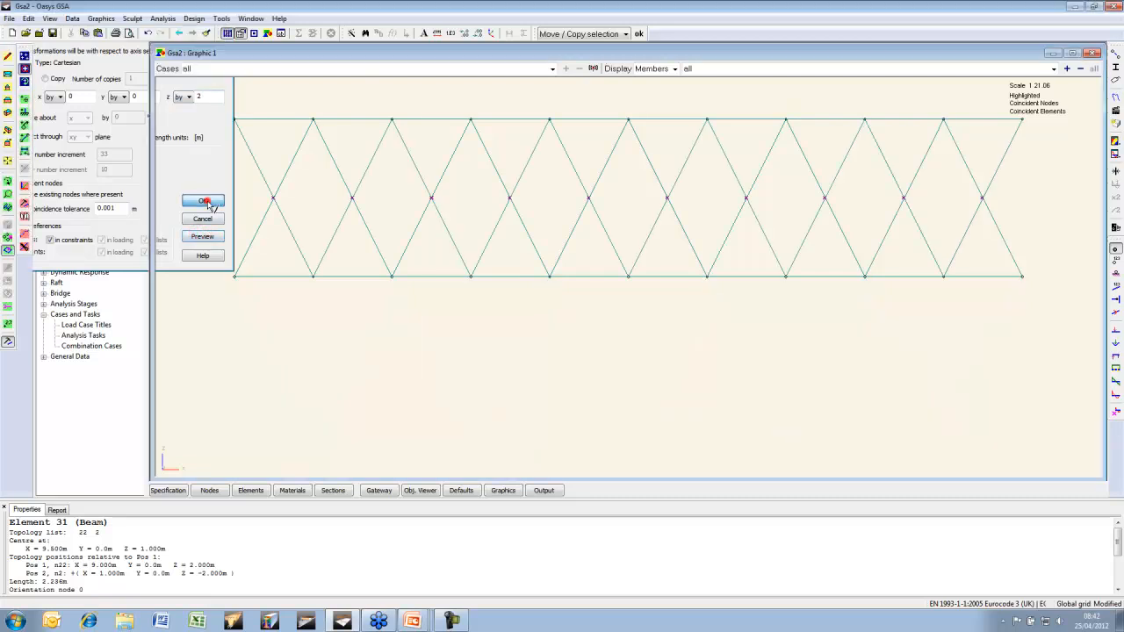
Select the entire truss in the isometric view and make one copy shifted by 2 m in y
click(8, 130)
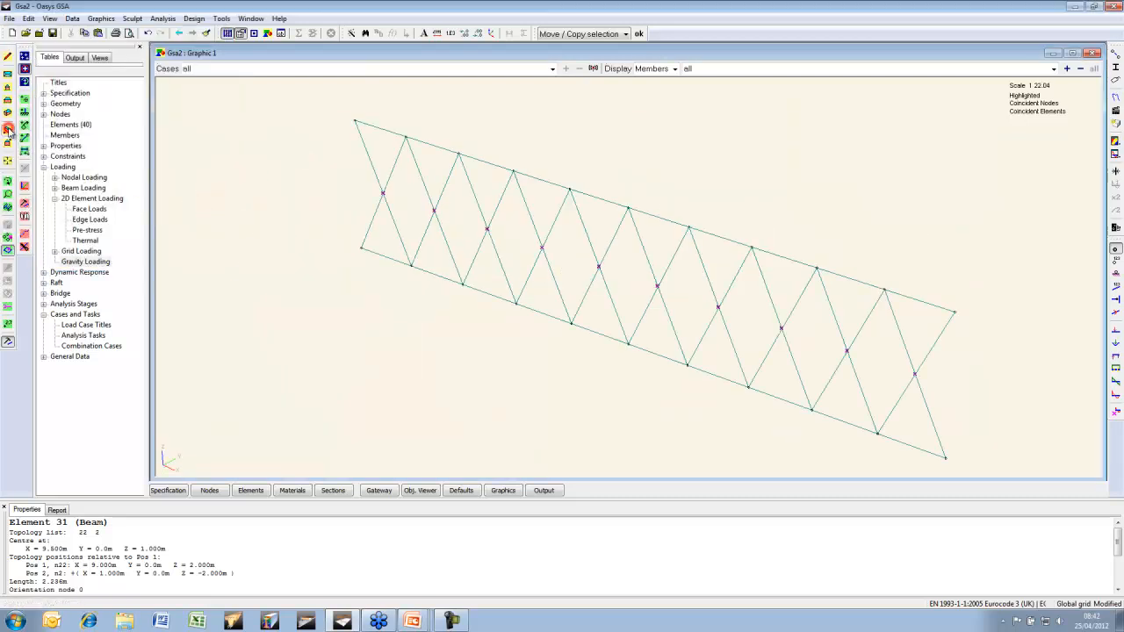
drag(308, 90, 995, 468)
click(25, 217)
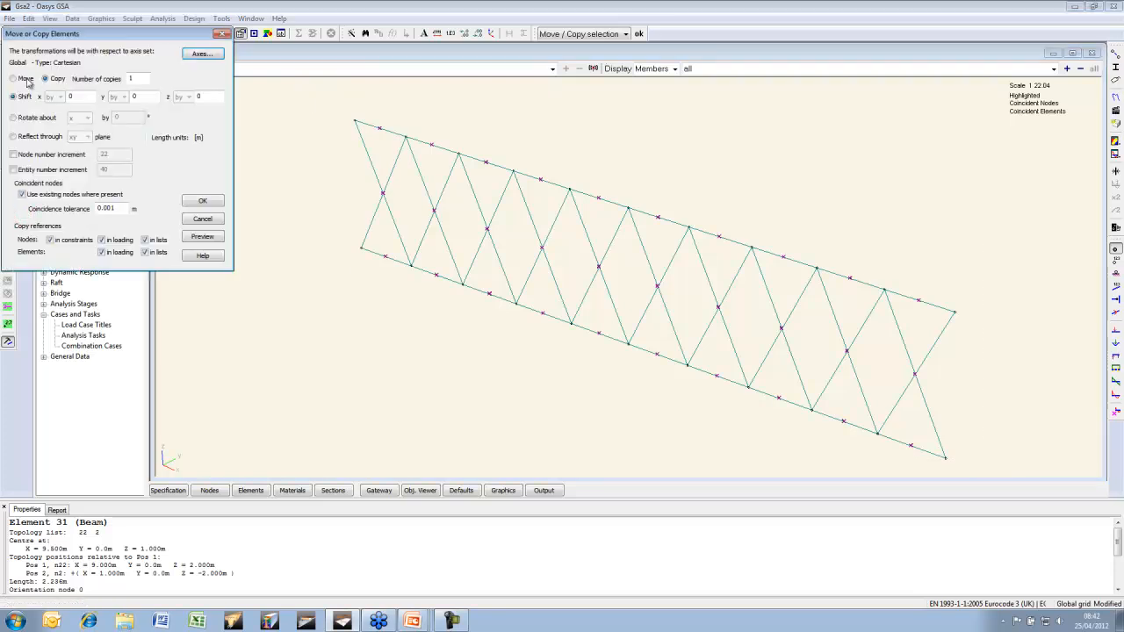
double_click(139, 92)
click(215, 239)
click(203, 202)
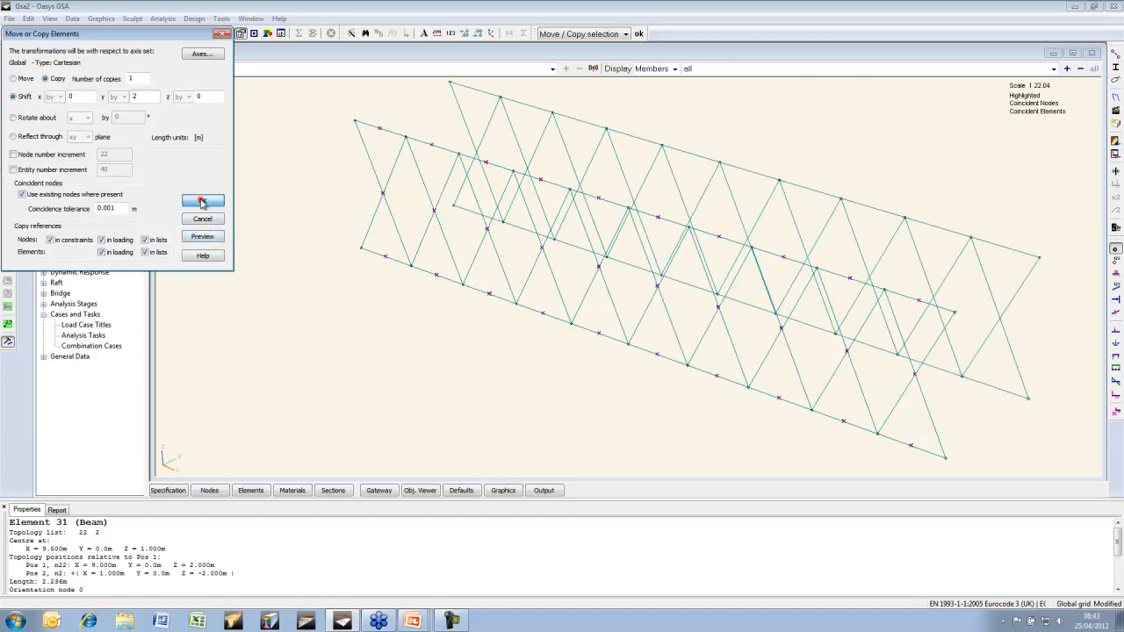
Isolate the bottom chords of both trusses with a display volume and show them in plan view
click(8, 101)
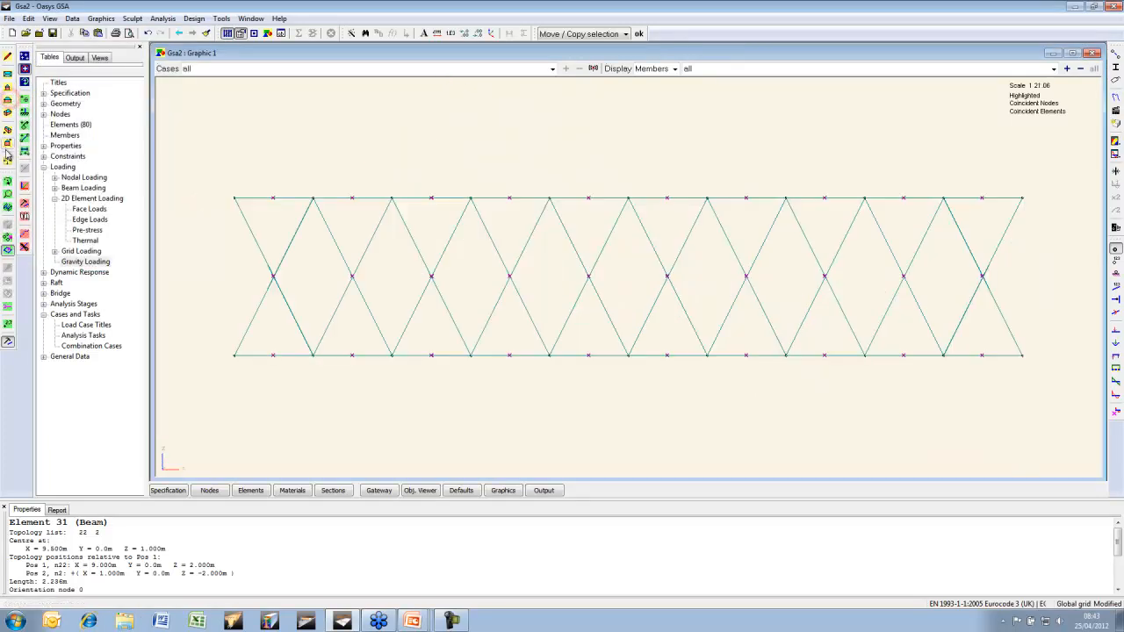
click(8, 207)
drag(216, 334, 1061, 415)
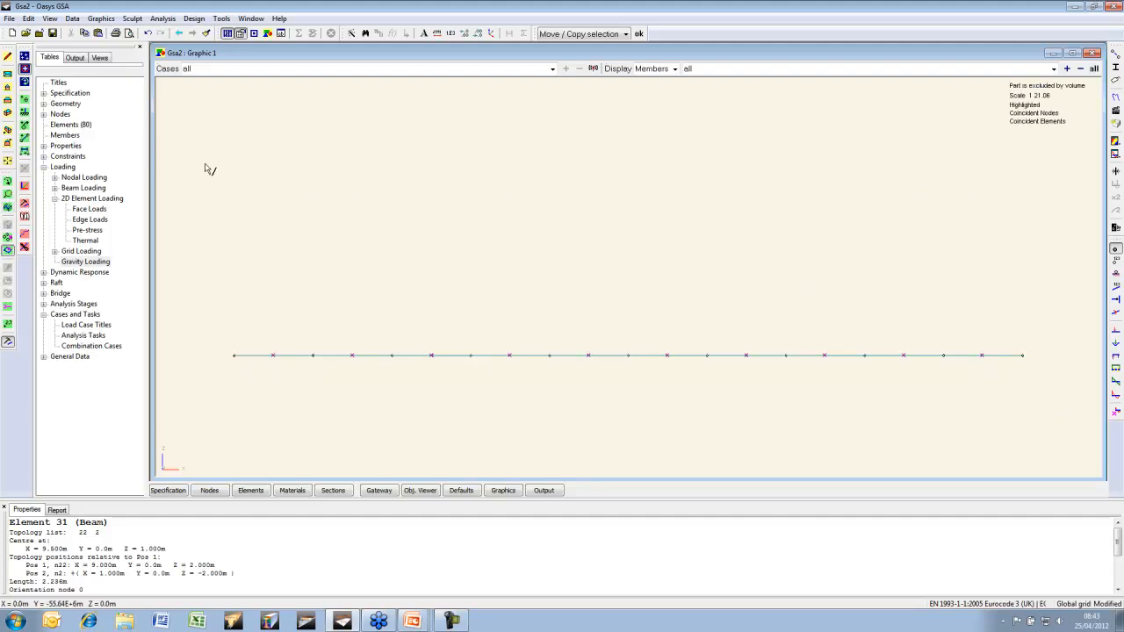
click(7, 76)
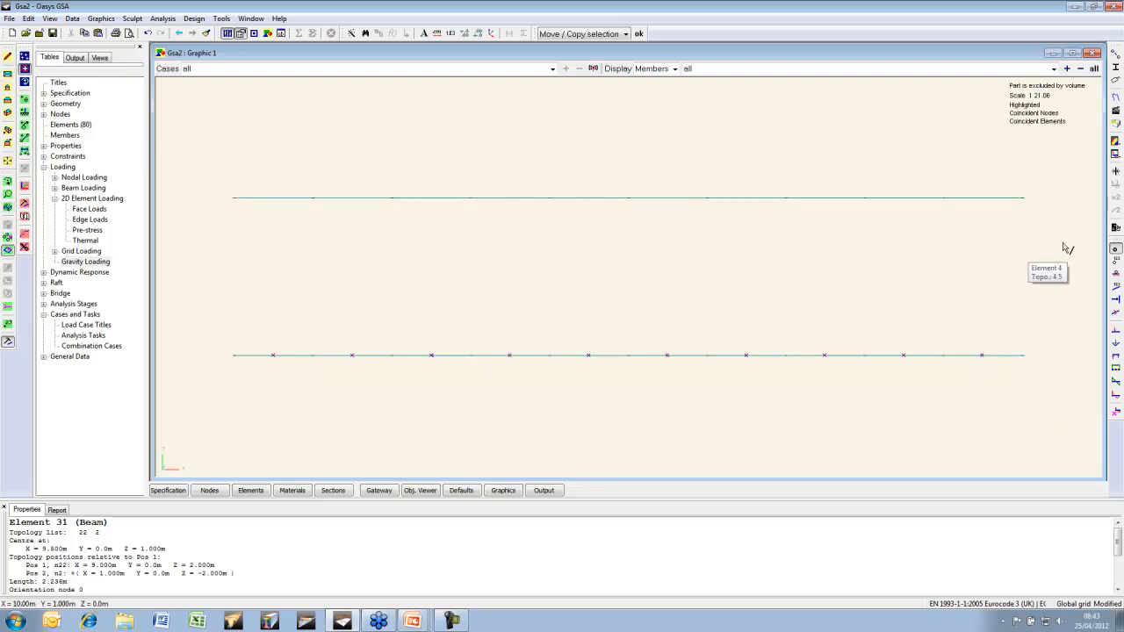
Draw ten diagonal bracing elements zigzagging between the two bottom chords, from the origin node to the far end
click(25, 138)
click(235, 355)
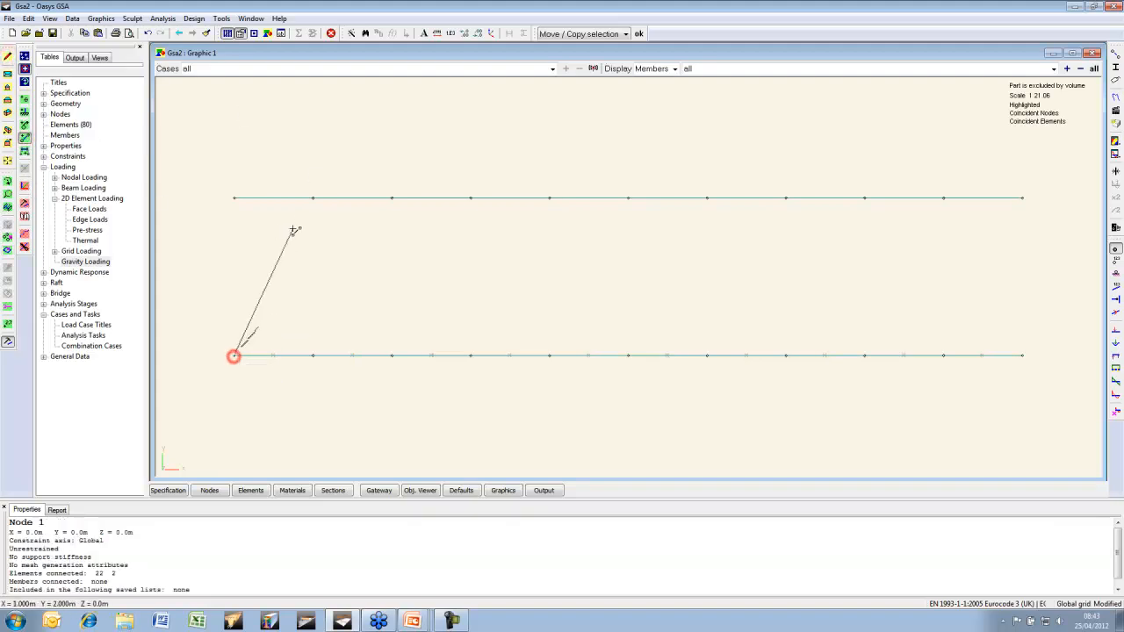
click(313, 198)
click(392, 355)
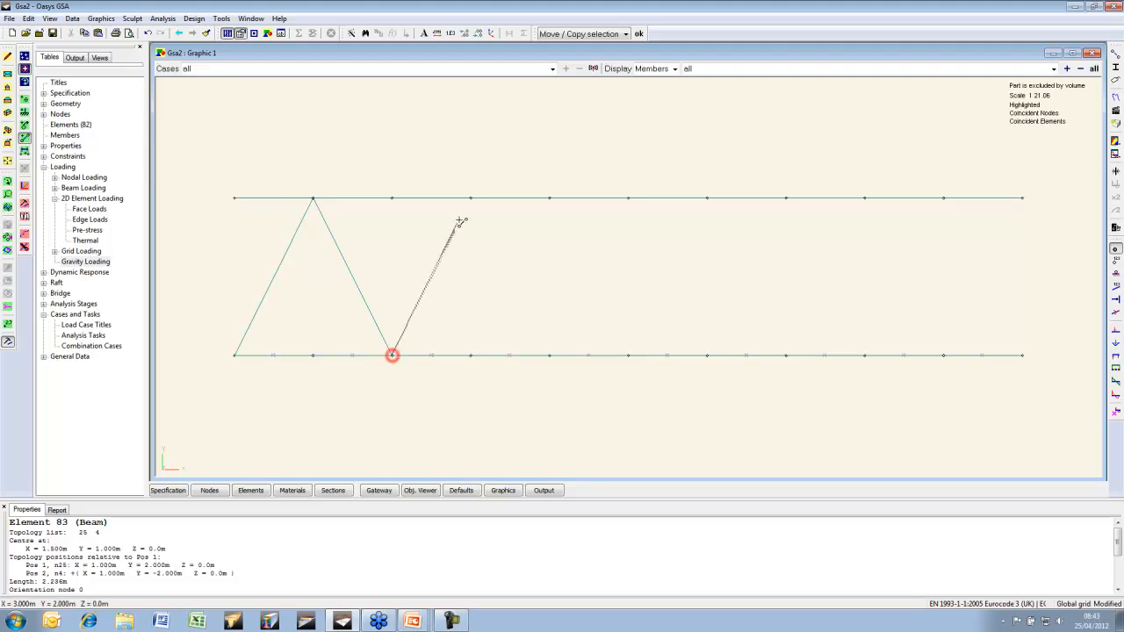
click(471, 198)
click(550, 355)
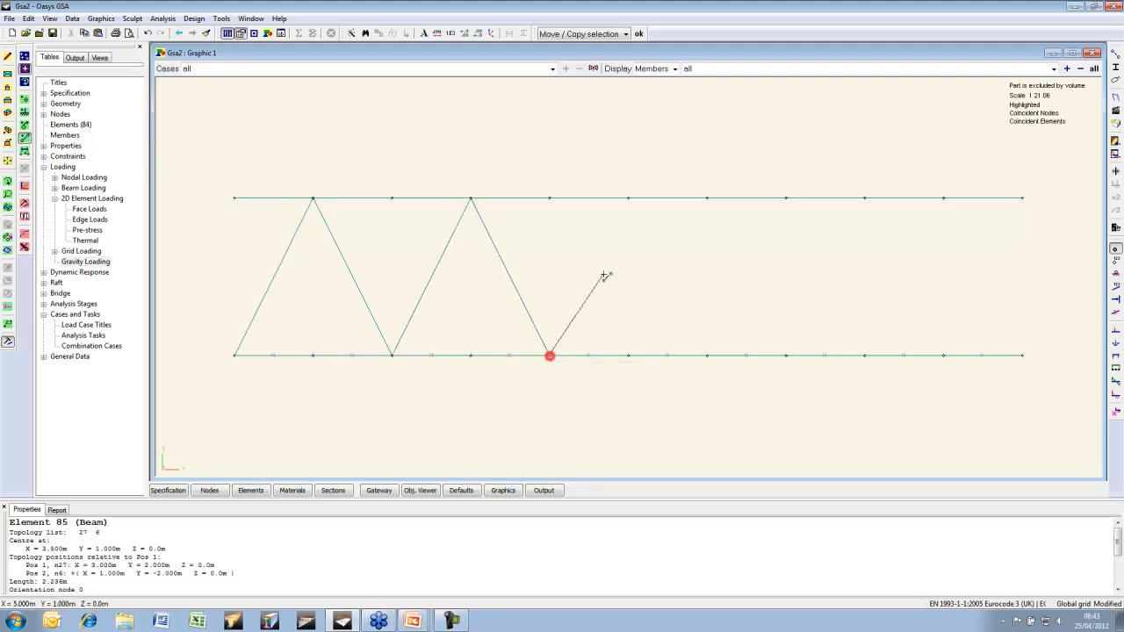
click(629, 199)
click(708, 354)
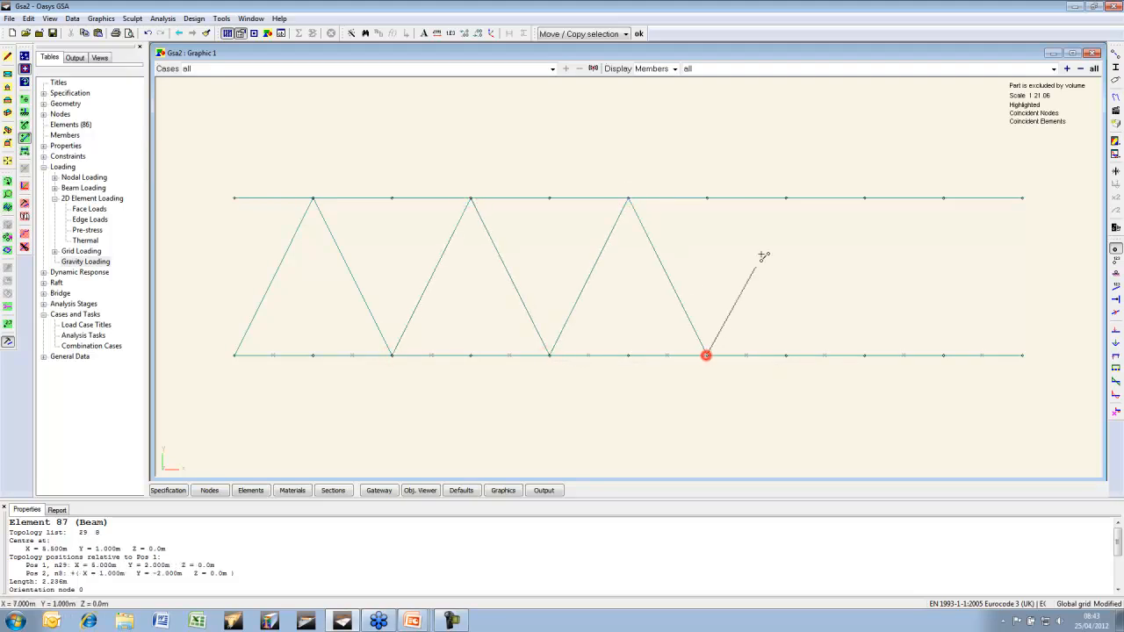
click(787, 199)
click(865, 355)
click(945, 198)
click(1022, 355)
Select the ten plan bracing diagonals and create a copy reflected through the zx plane
click(8, 249)
drag(1022, 240, 365, 321)
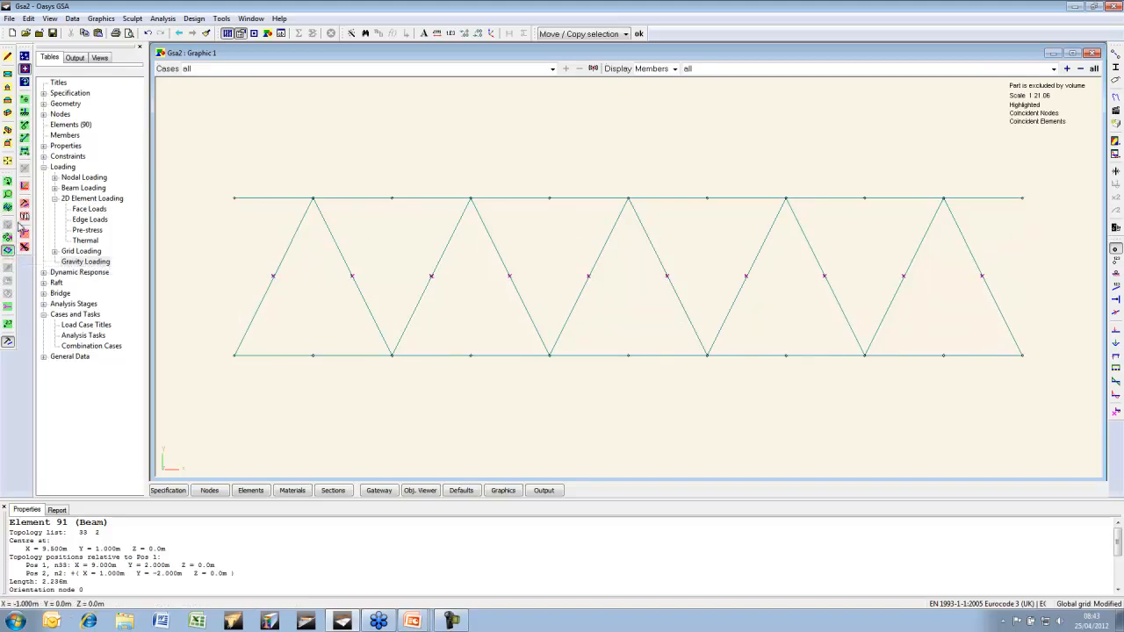
click(22, 223)
click(22, 138)
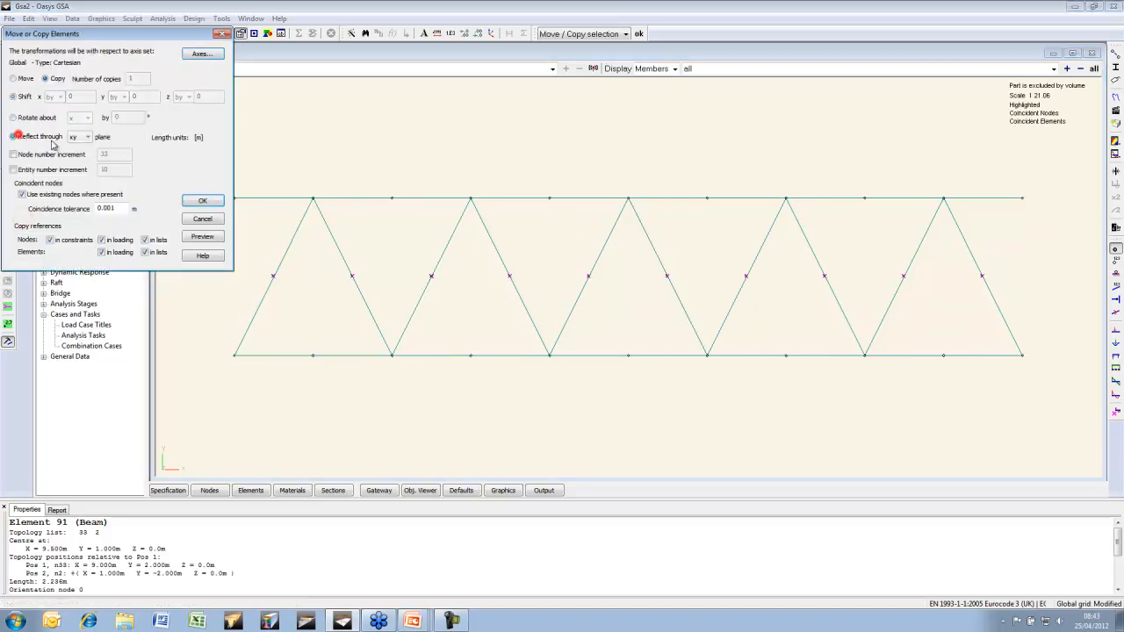
click(84, 137)
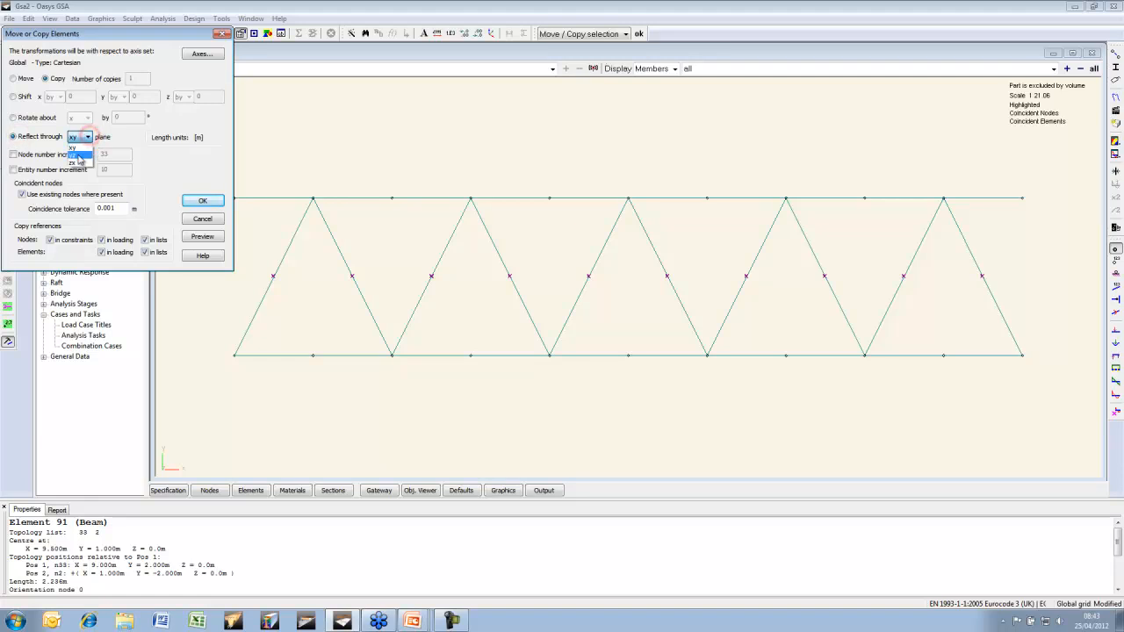
click(77, 162)
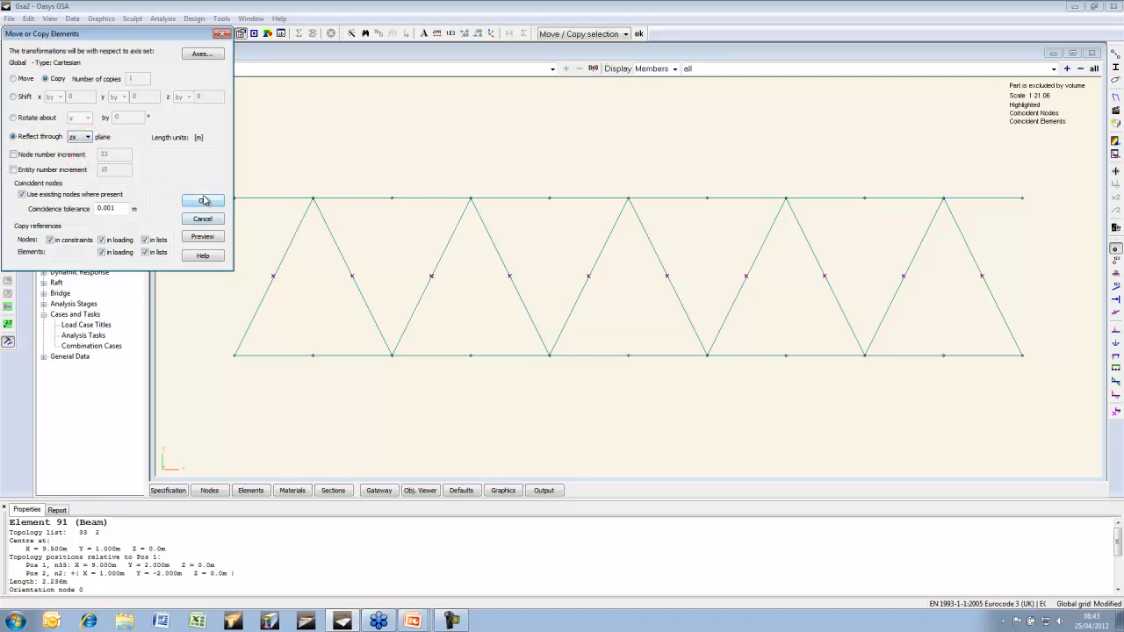
click(203, 200)
Select the reflected bracing diagonals outside the chords and move them by 2 m in y
drag(1033, 367, 212, 447)
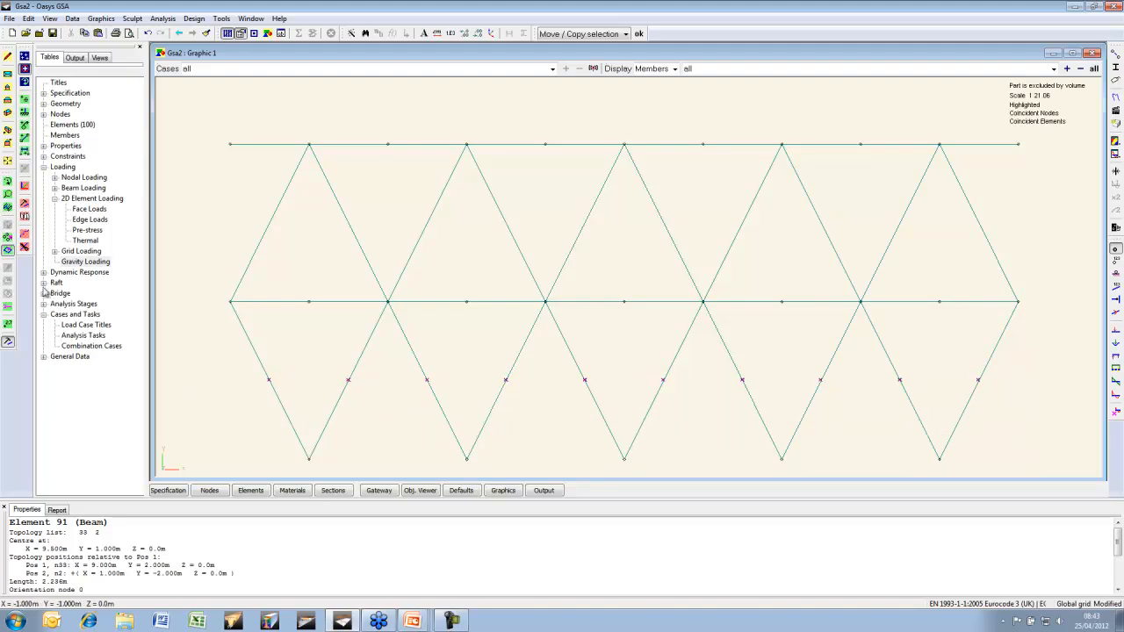
click(25, 218)
click(13, 78)
click(13, 97)
click(112, 96)
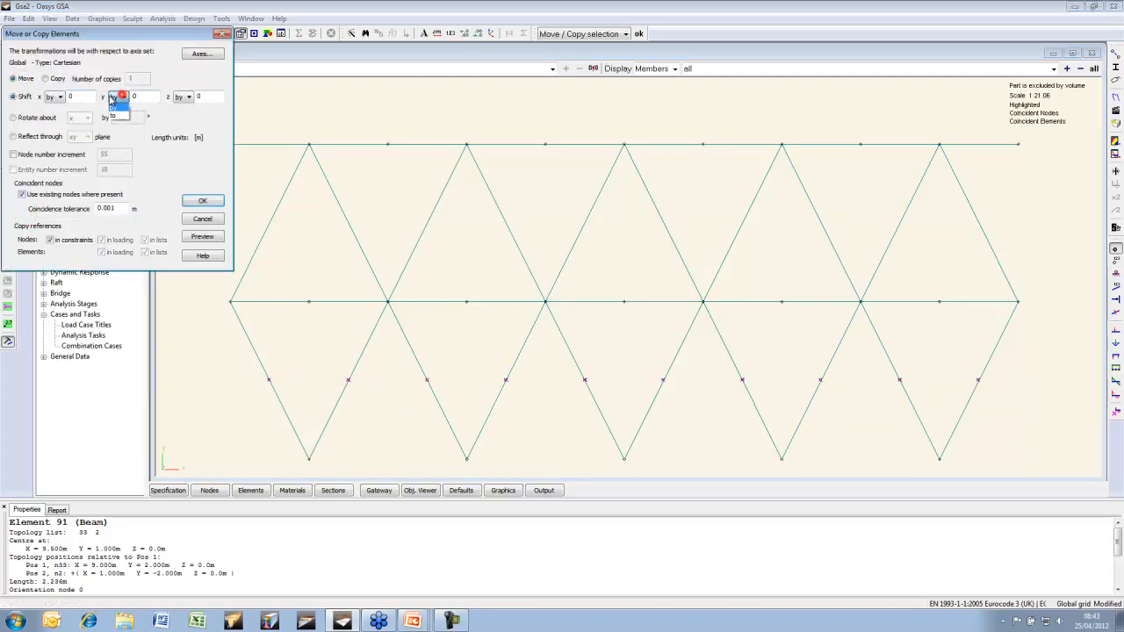
click(139, 96)
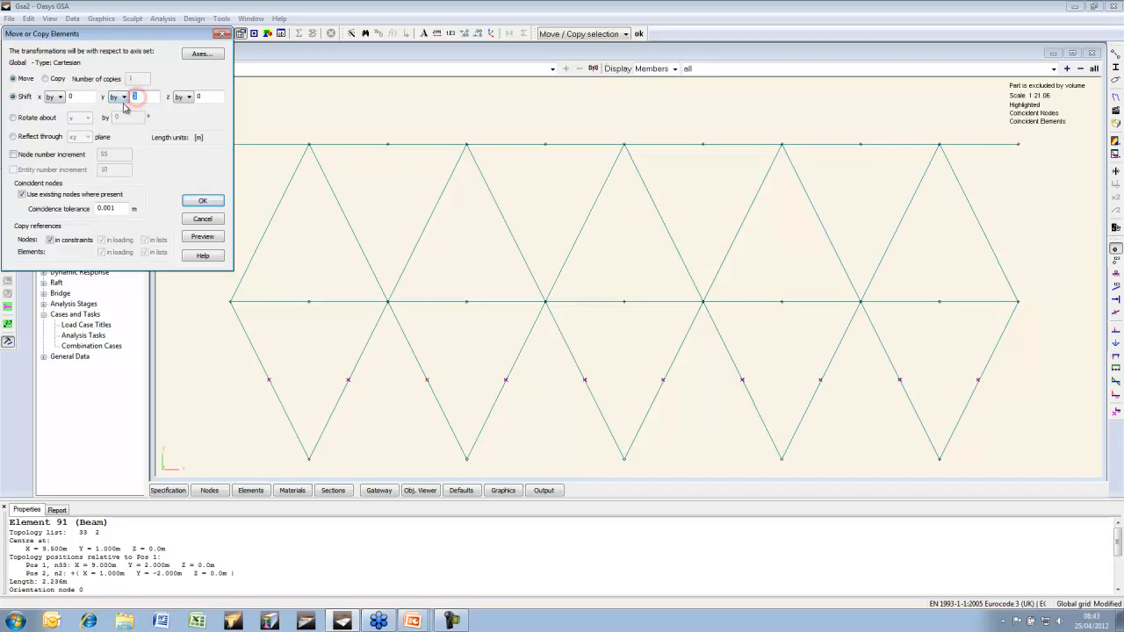
text(2)
key(Return)
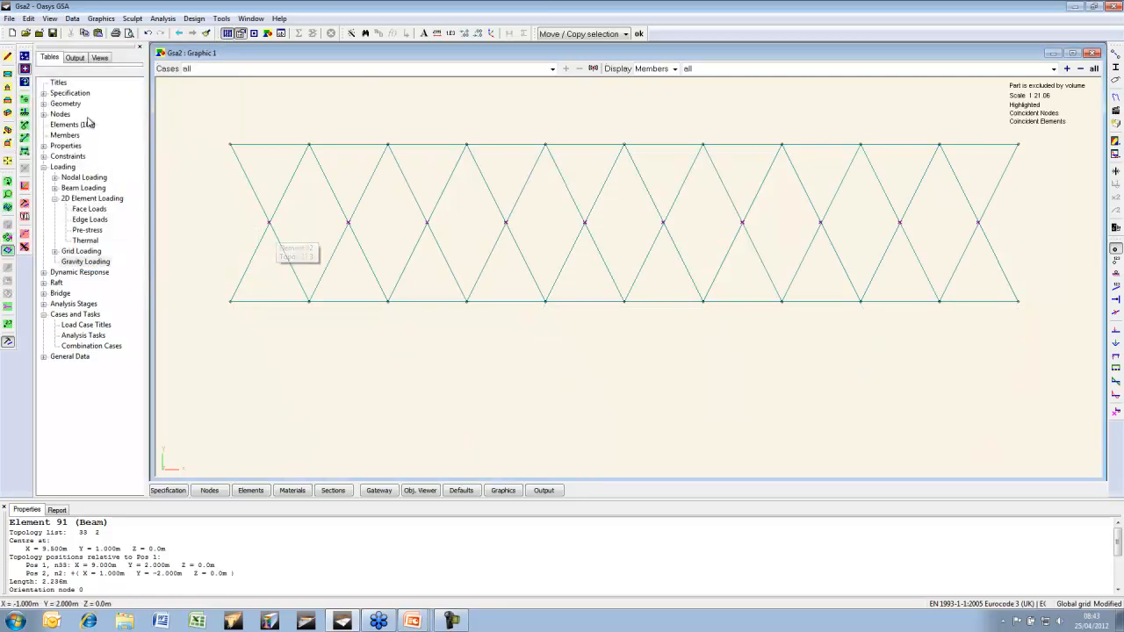
Restore the display of the whole model and change the type of all its 1D elements to Bar
click(1093, 69)
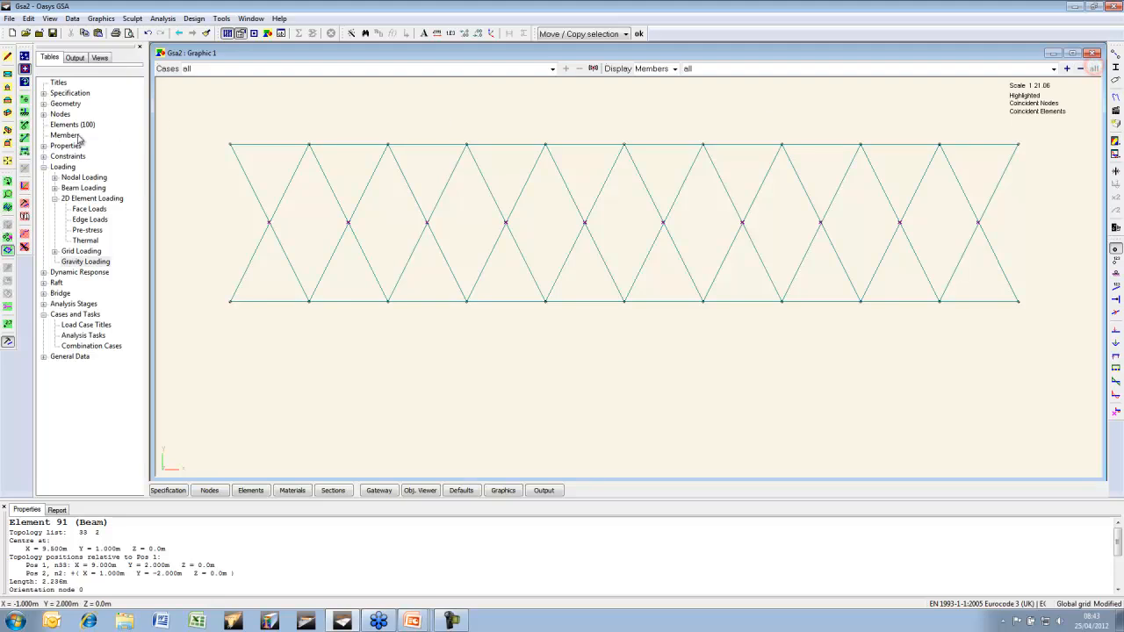
click(9, 130)
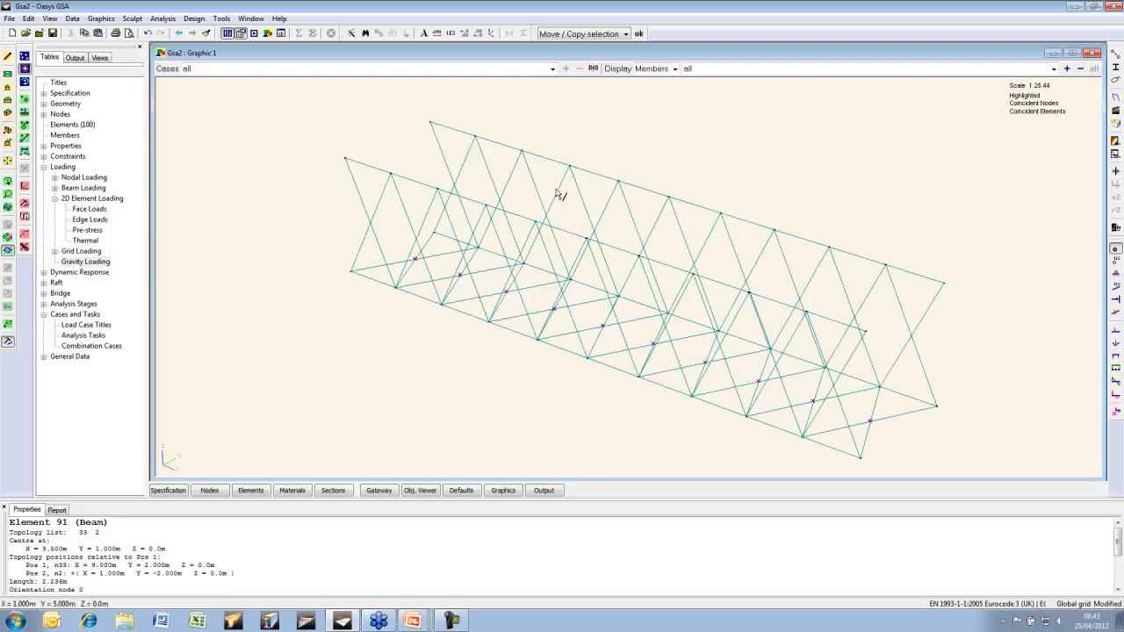
drag(271, 103, 1010, 470)
click(25, 204)
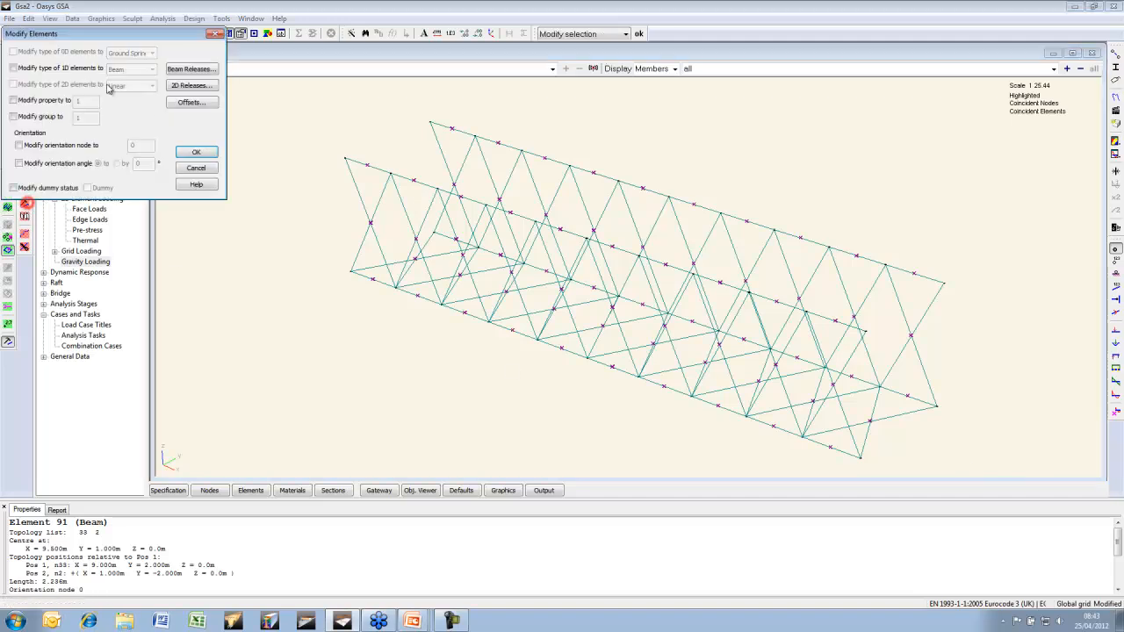
click(53, 68)
click(145, 69)
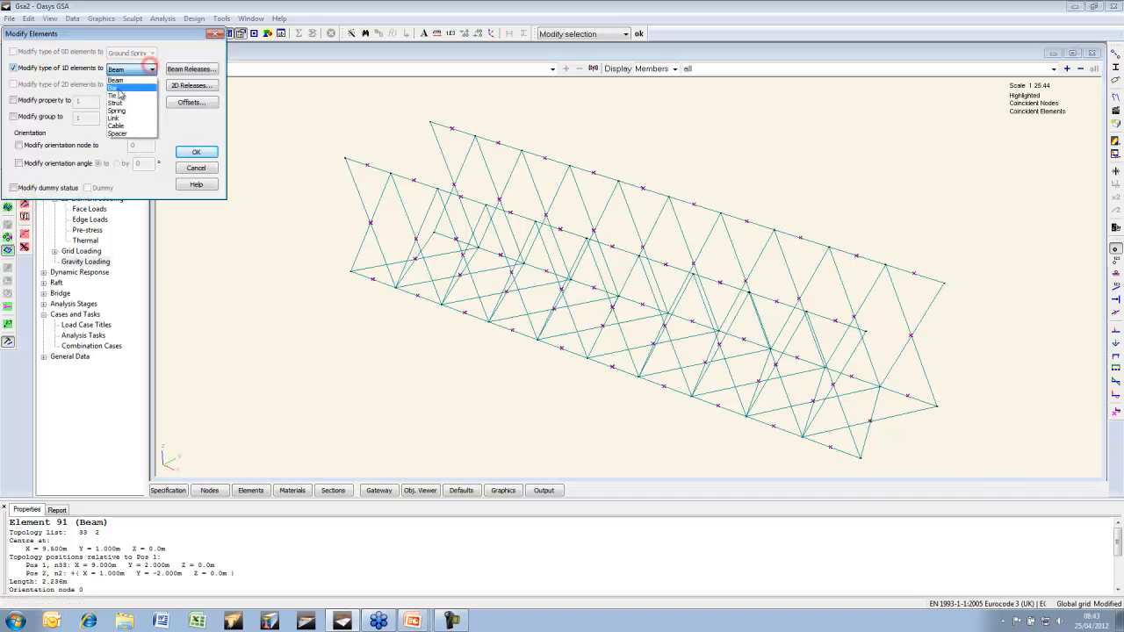
click(119, 95)
click(196, 152)
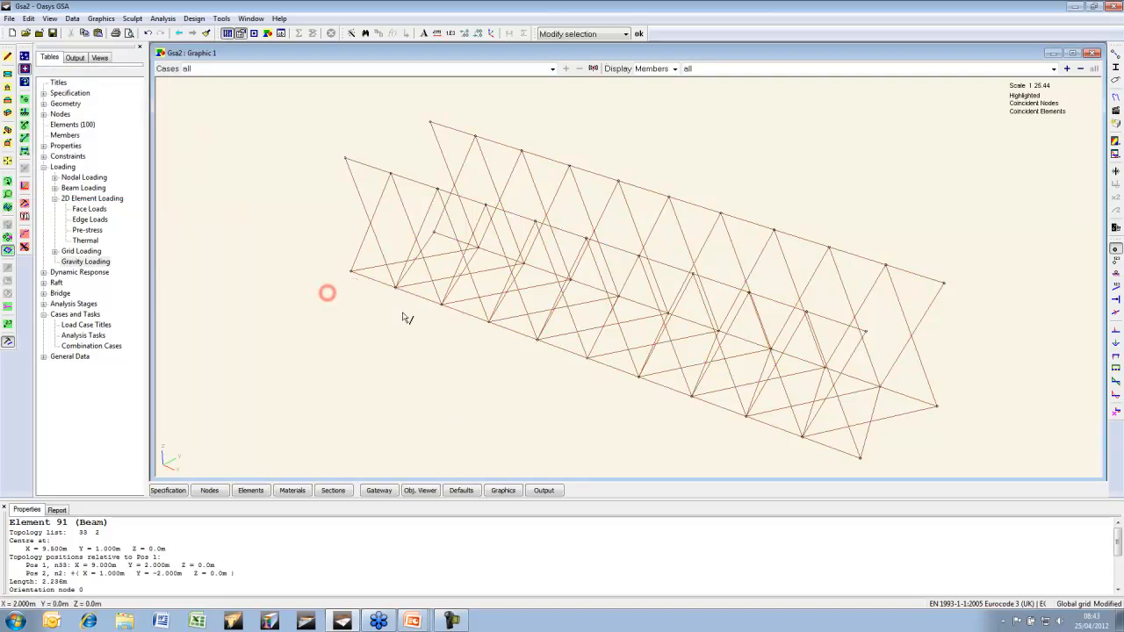
Define section property 1 as a solid circular steel section with a diameter of 5 mm
click(332, 490)
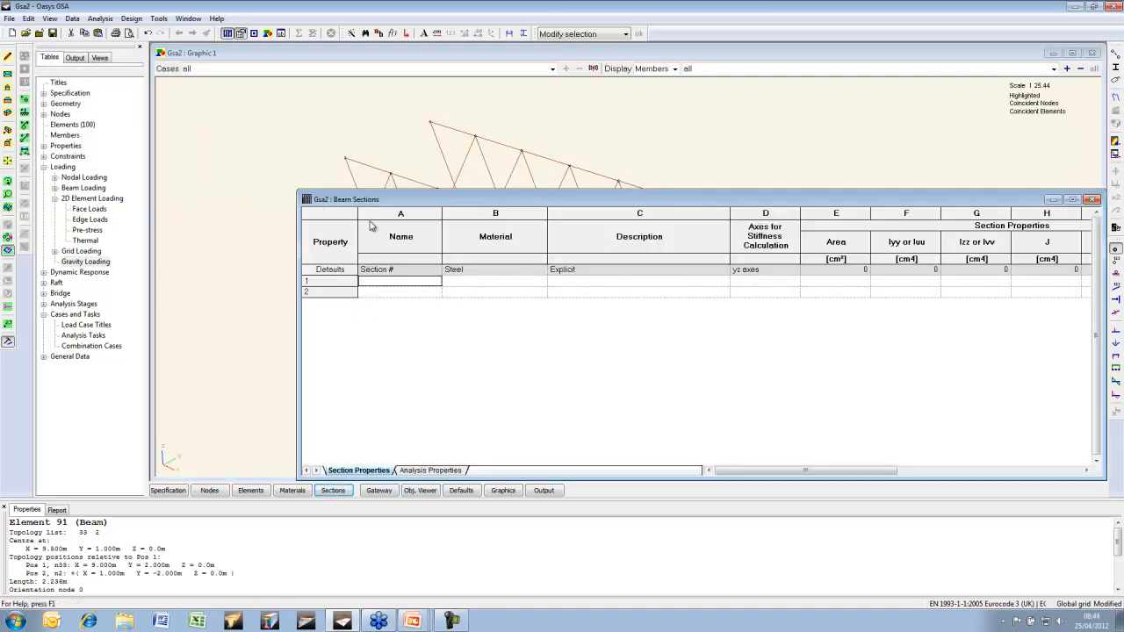
click(352, 33)
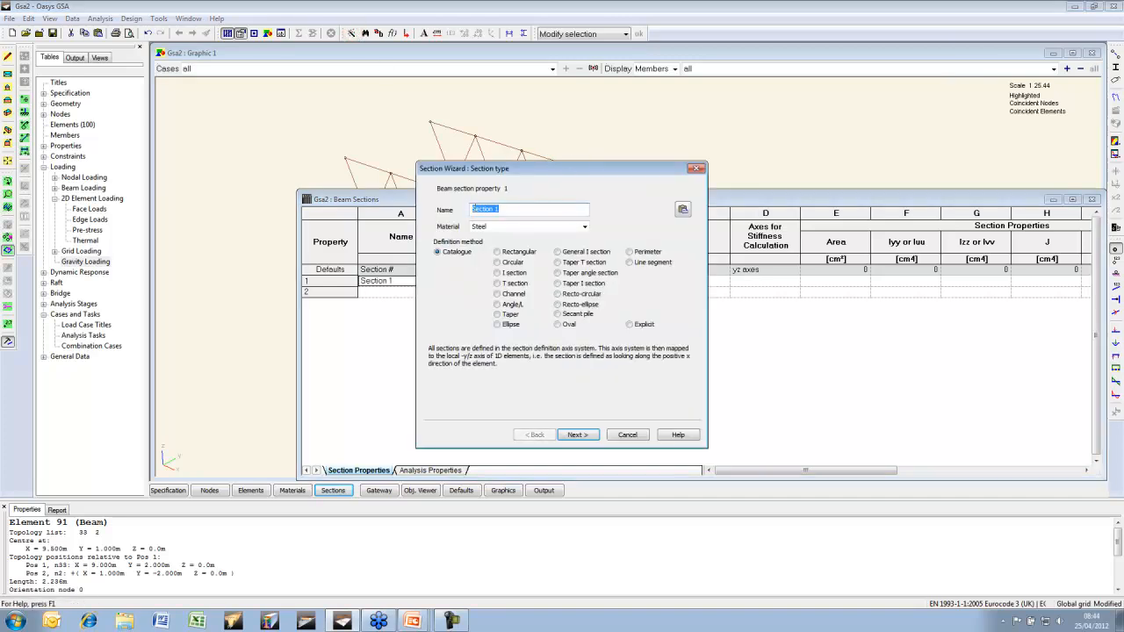
click(517, 262)
click(577, 435)
click(514, 243)
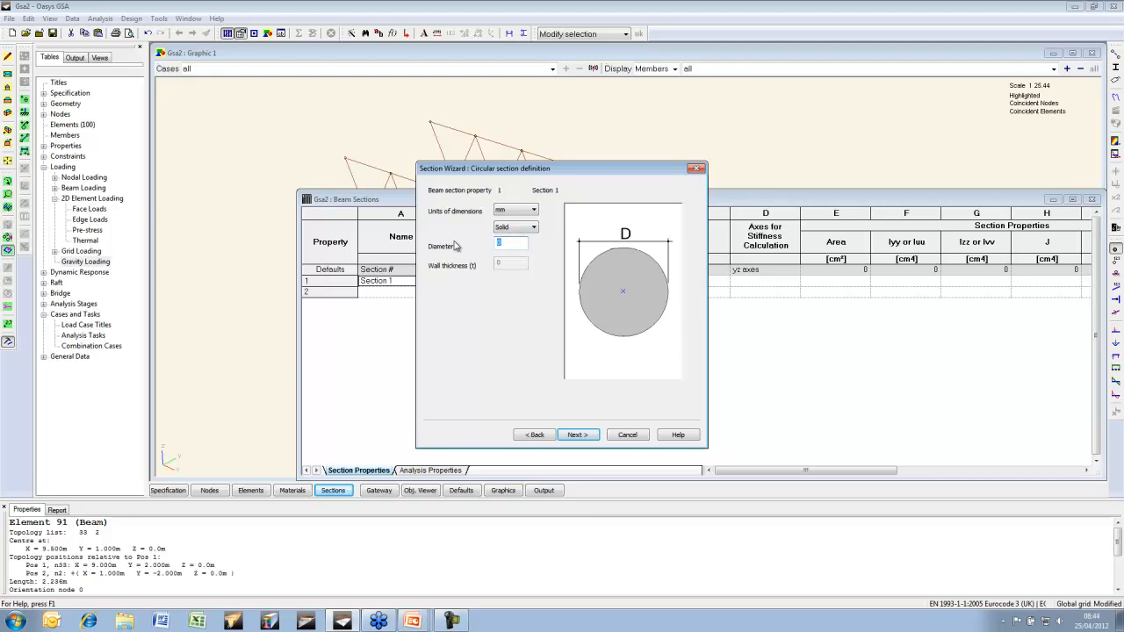
key(Return)
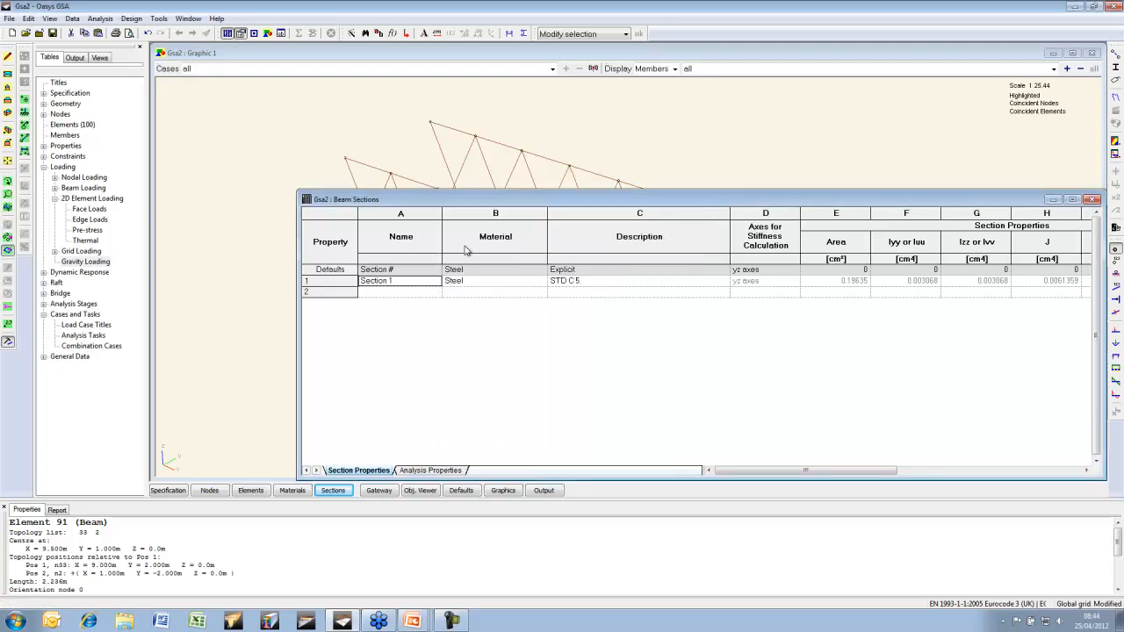
Copy section 1's description, STD C 5., into section properties 2, 3 and 4
click(594, 281)
key(ctrl+c)
key(Down)
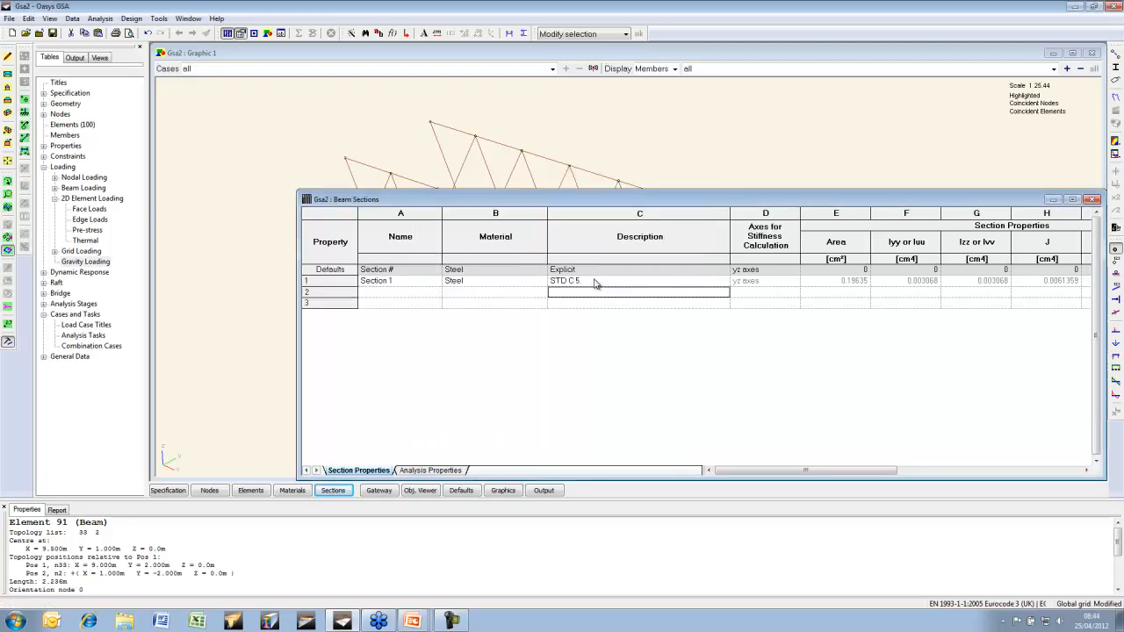
key(ctrl+v)
key(Down)
key(ctrl+v)
key(Down)
key(ctrl+v)
key(Up)
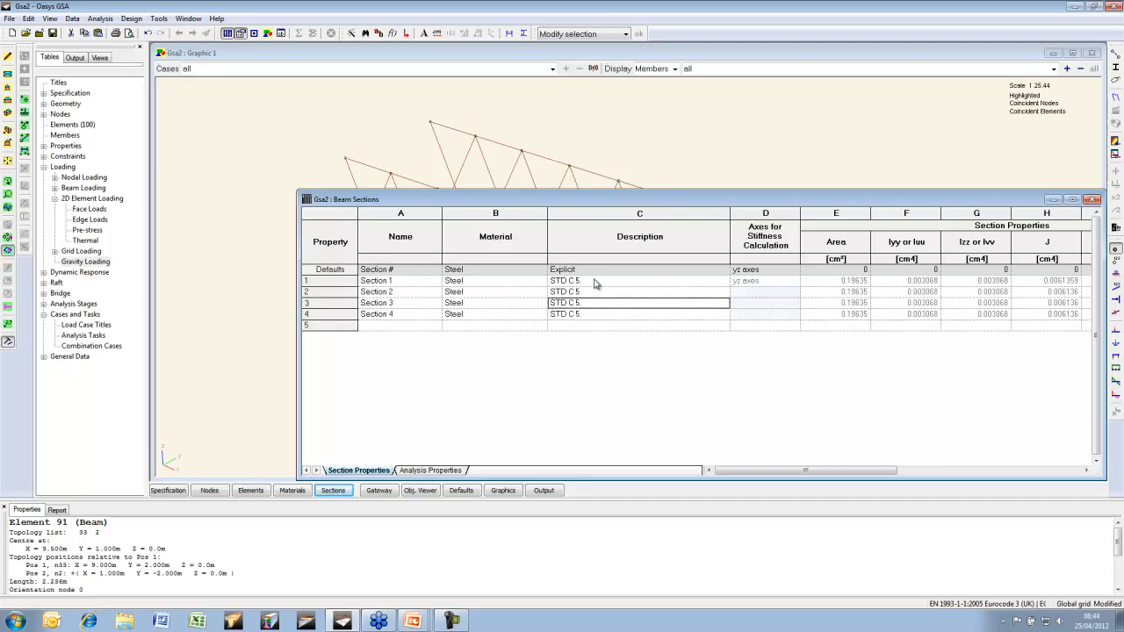
Name the four sections "bottom main cable", "top main cable", "side diag" and "base diag", in that order
click(418, 281)
text(bottom main colbe)
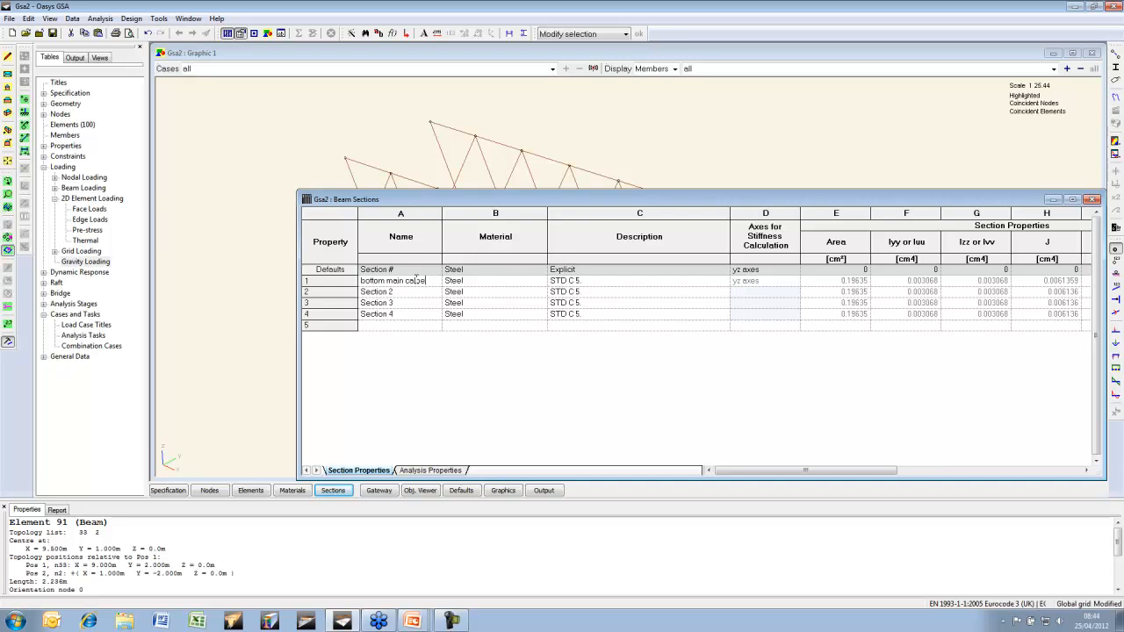
key(BackSpace)
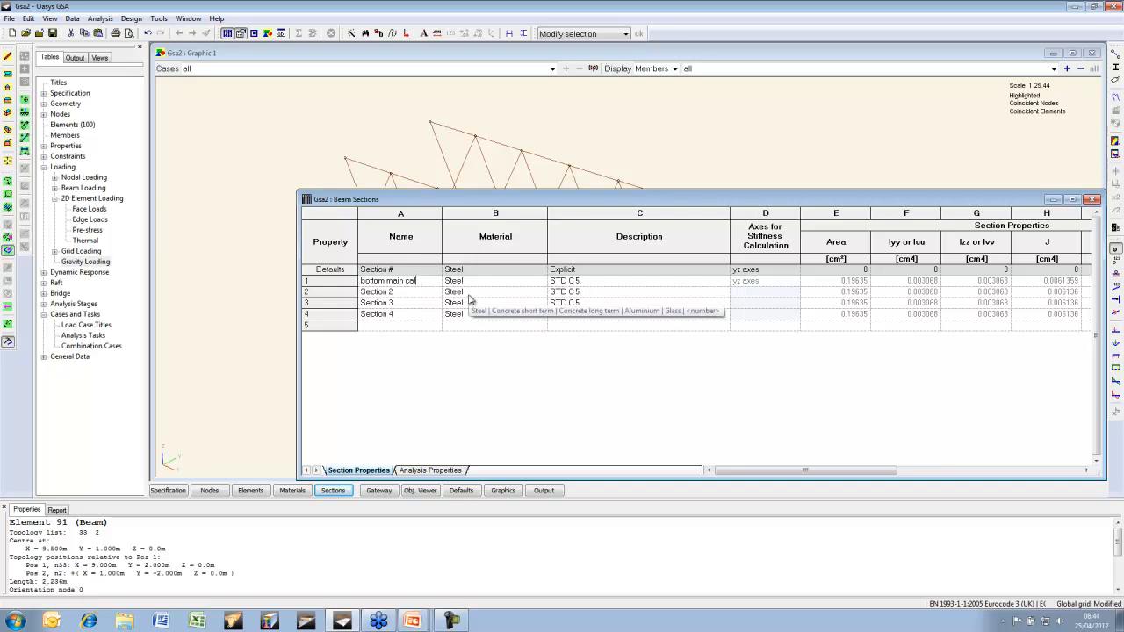
text(top)
key(BackSpace)
key(BackSpace)
key(BackSpace)
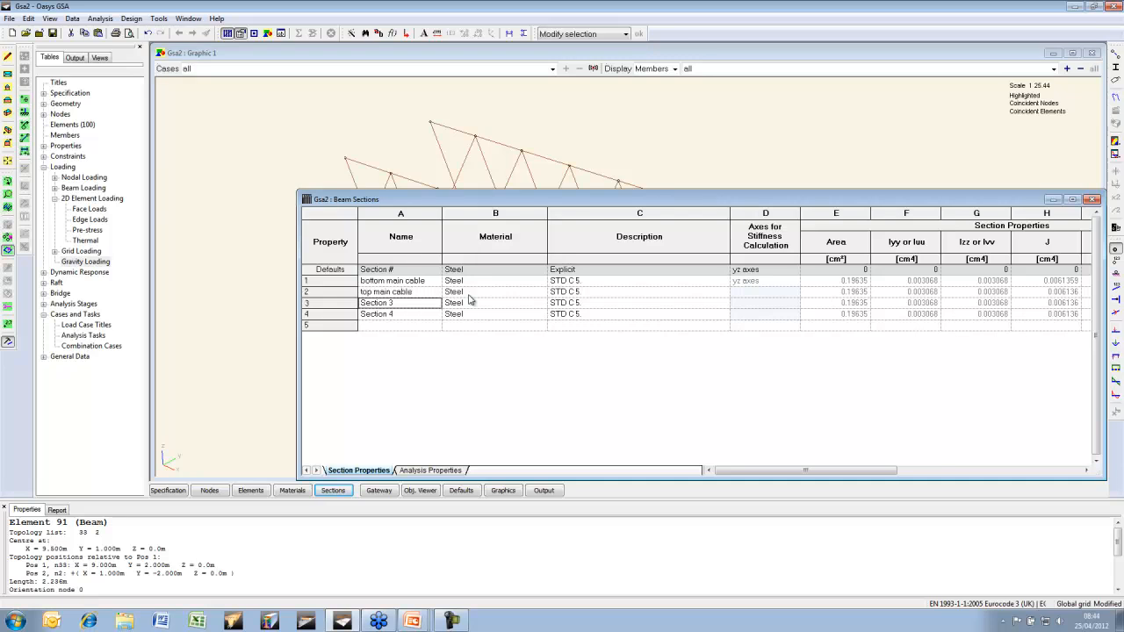
text(side diag)
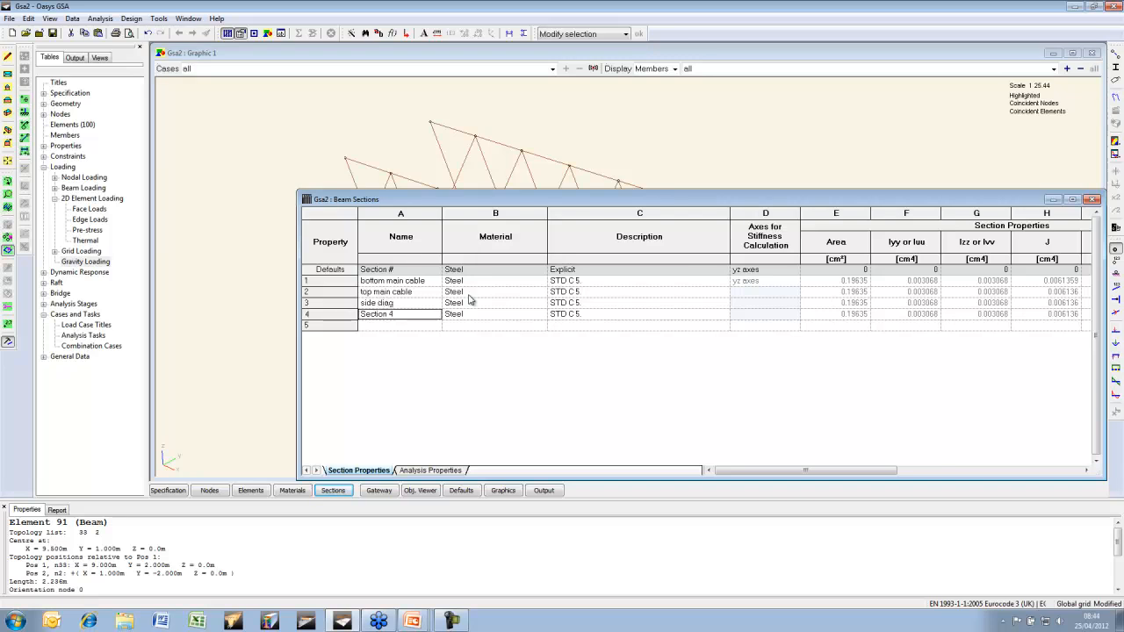
text(bo)
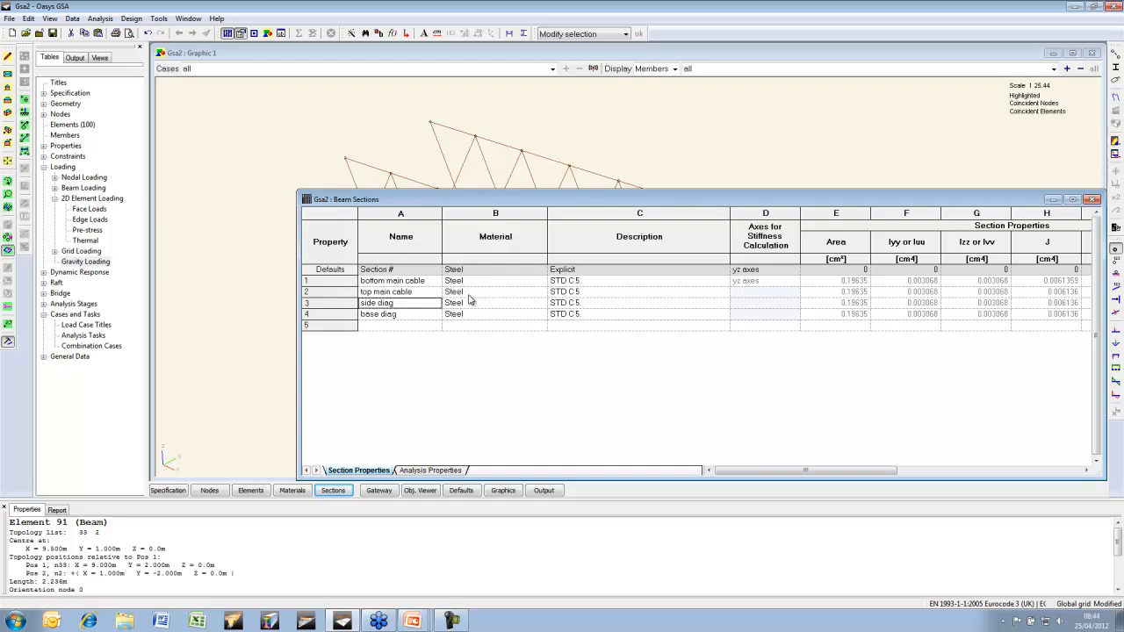
Colour the elements by property and assign section property 2 to all elements of both top chords
click(585, 119)
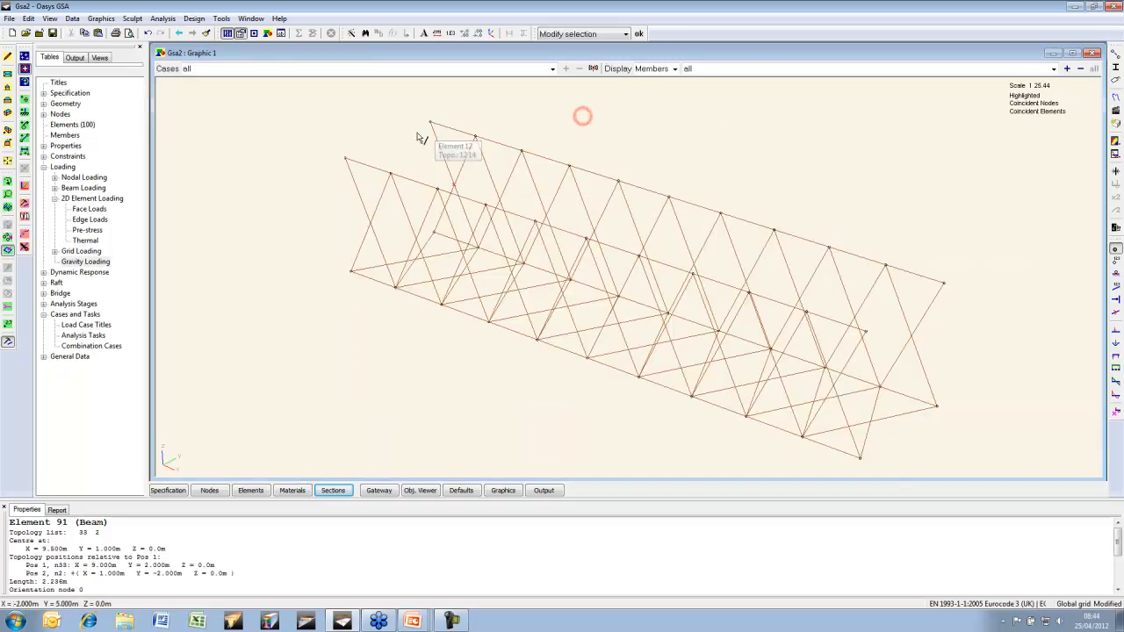
click(8, 103)
drag(205, 164, 1043, 228)
click(1117, 94)
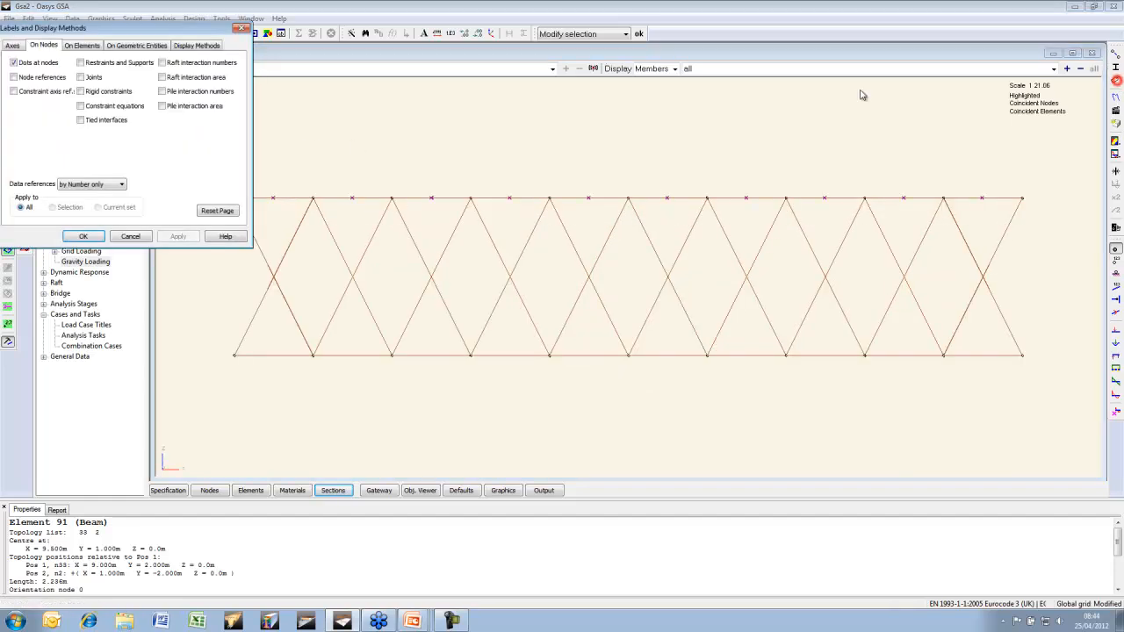
click(196, 44)
click(204, 83)
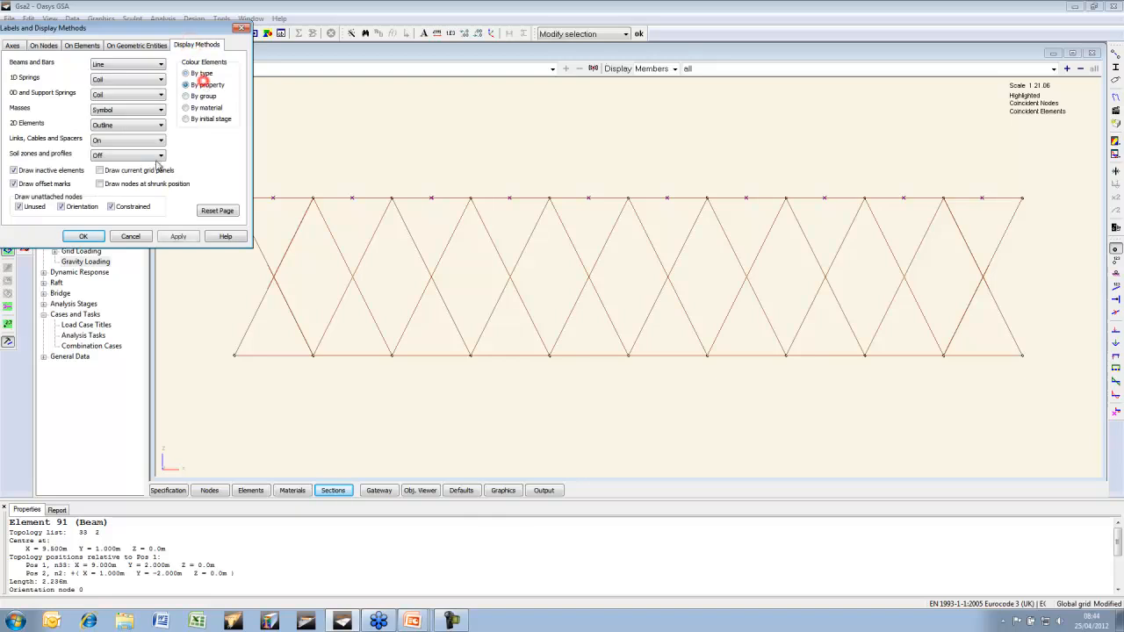
click(84, 237)
click(25, 218)
click(42, 102)
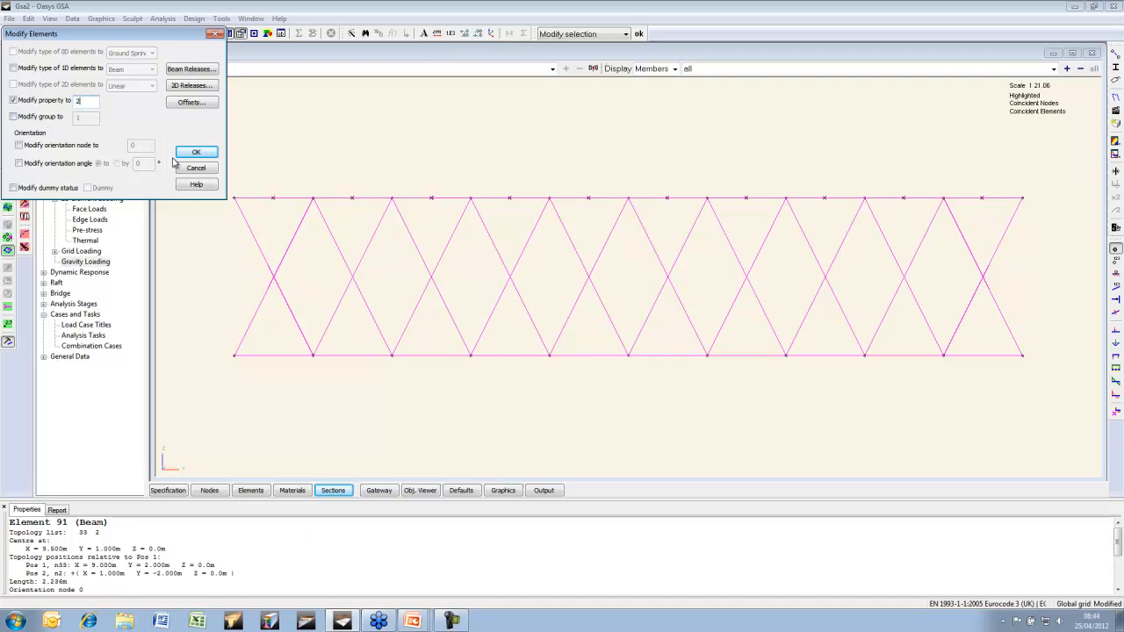
click(195, 153)
Select all diagonals of the two side trusses and assign them section property 3
drag(1046, 243, 249, 321)
click(25, 217)
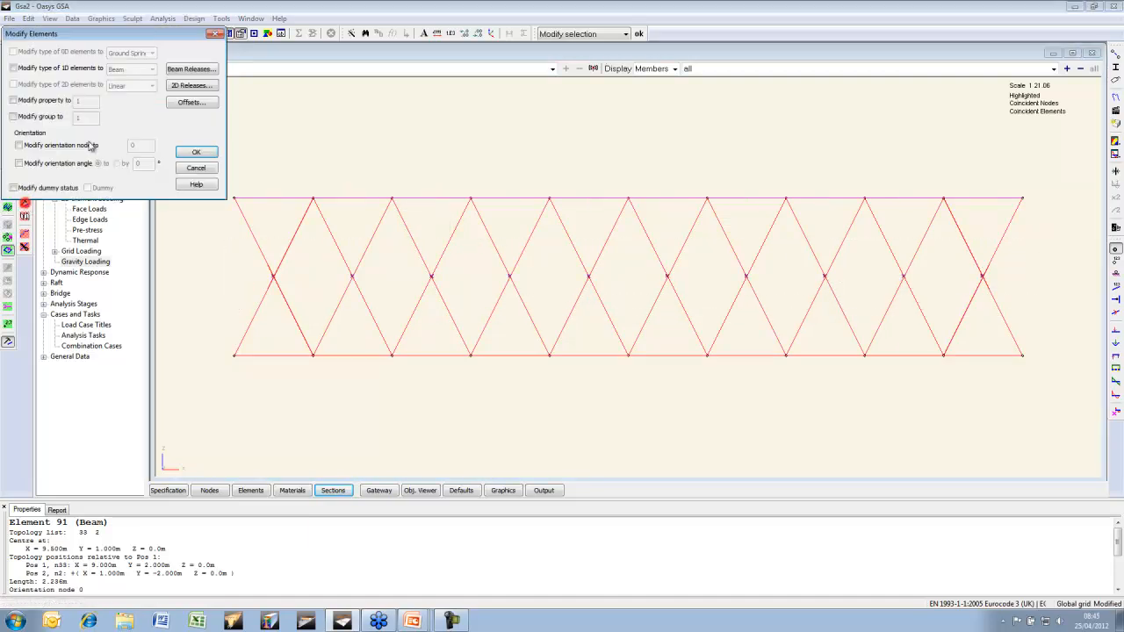
click(14, 100)
double_click(84, 100)
text(3)
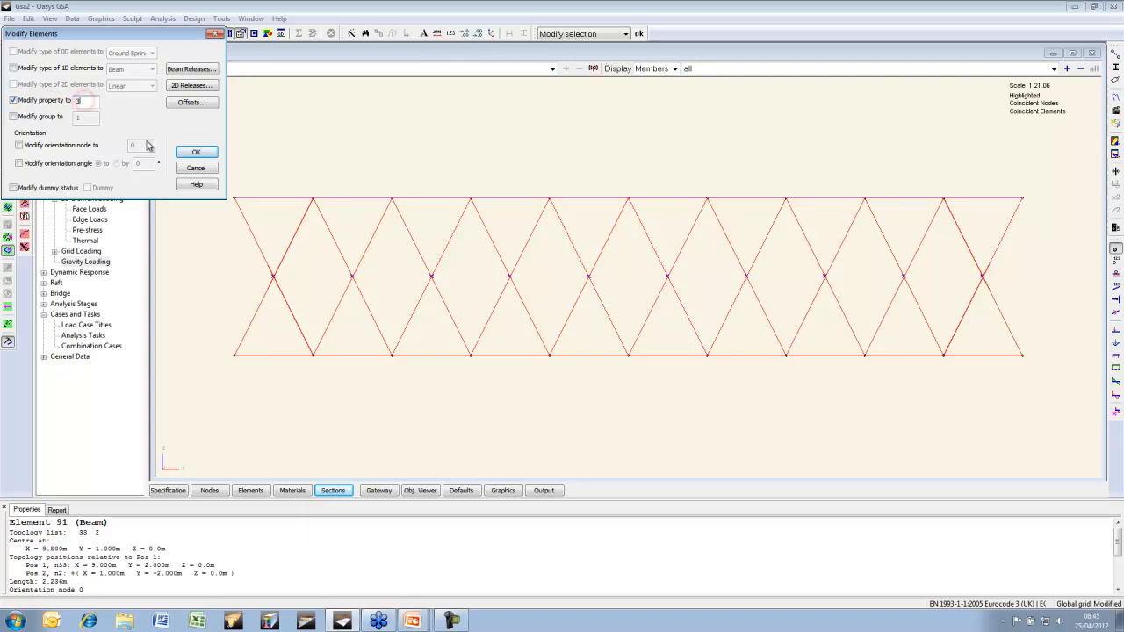
click(196, 153)
Select the base bracing diagonals in plan and assign them the base diag section, property 4
drag(1034, 243, 205, 317)
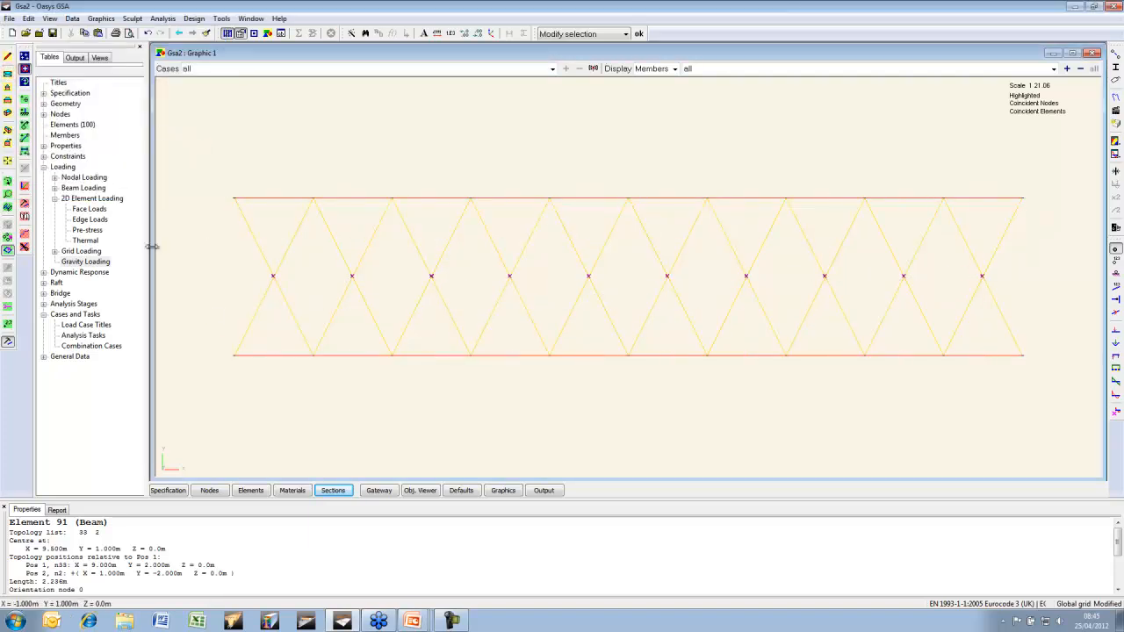
click(23, 204)
click(51, 102)
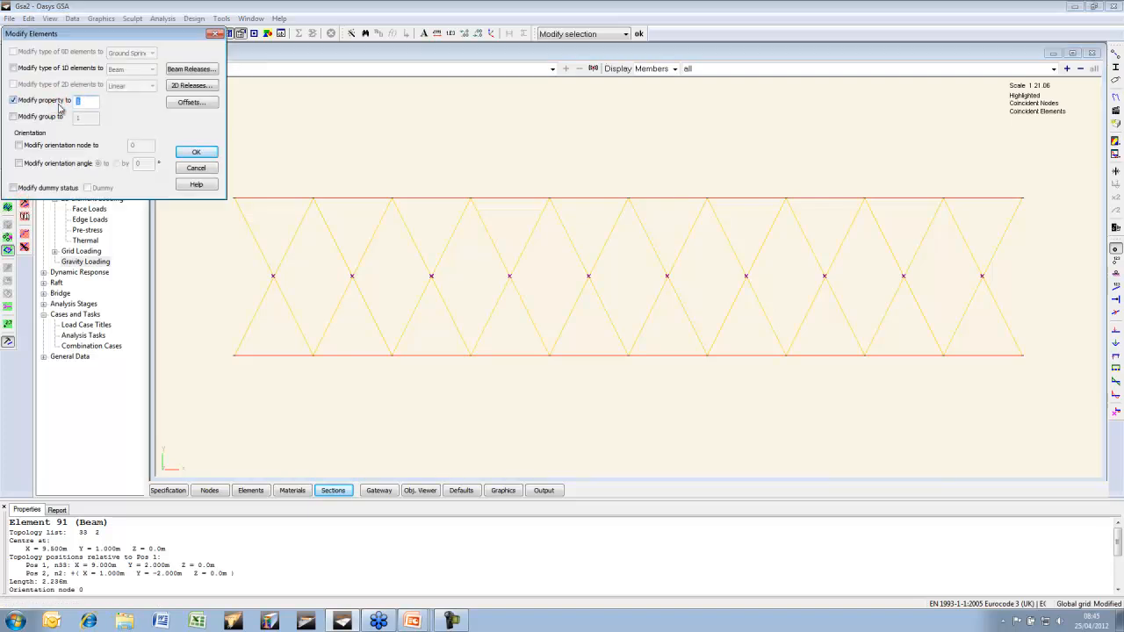
click(194, 154)
click(7, 130)
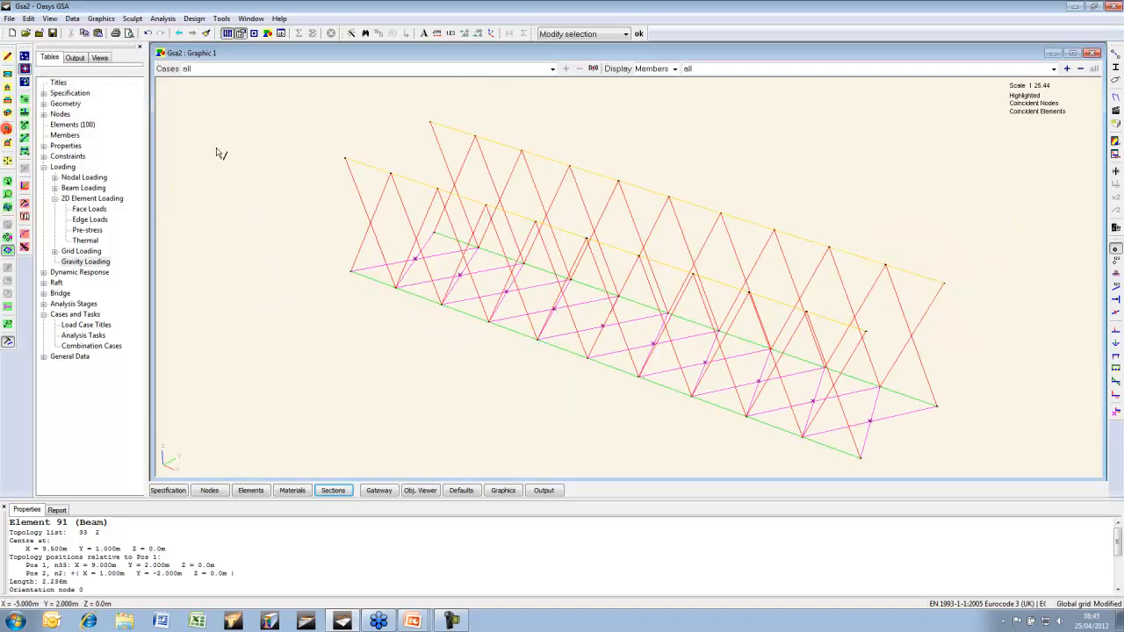
click(322, 153)
Display supports and apply pinned restraints to the top and bottom chord nodes at both ends of the bridge
click(8, 88)
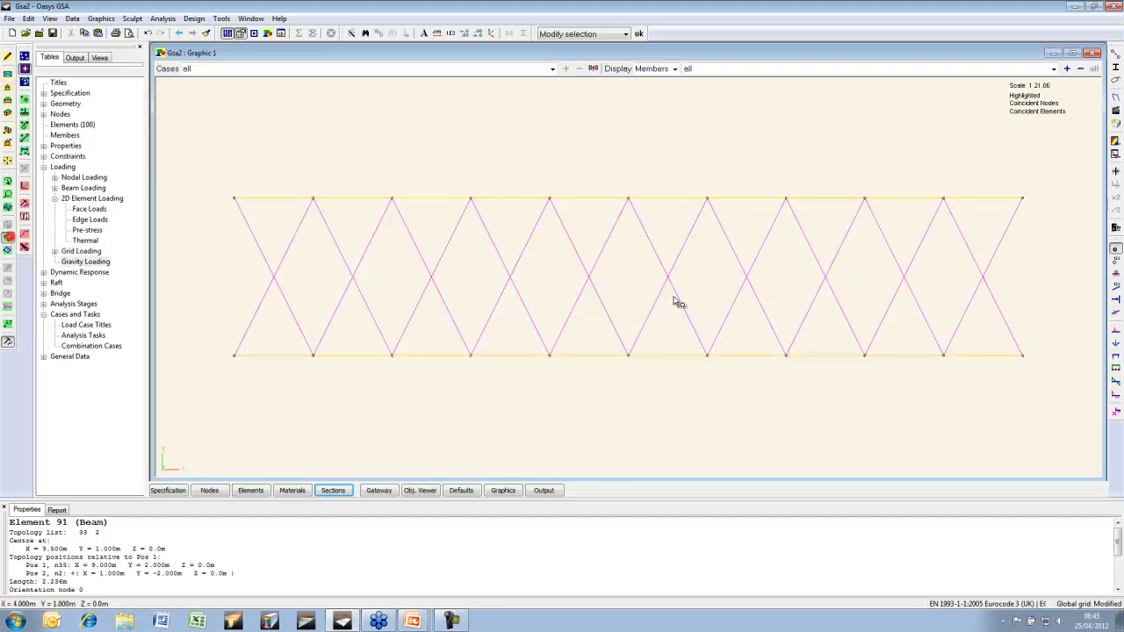
click(1115, 274)
drag(1058, 169, 1011, 406)
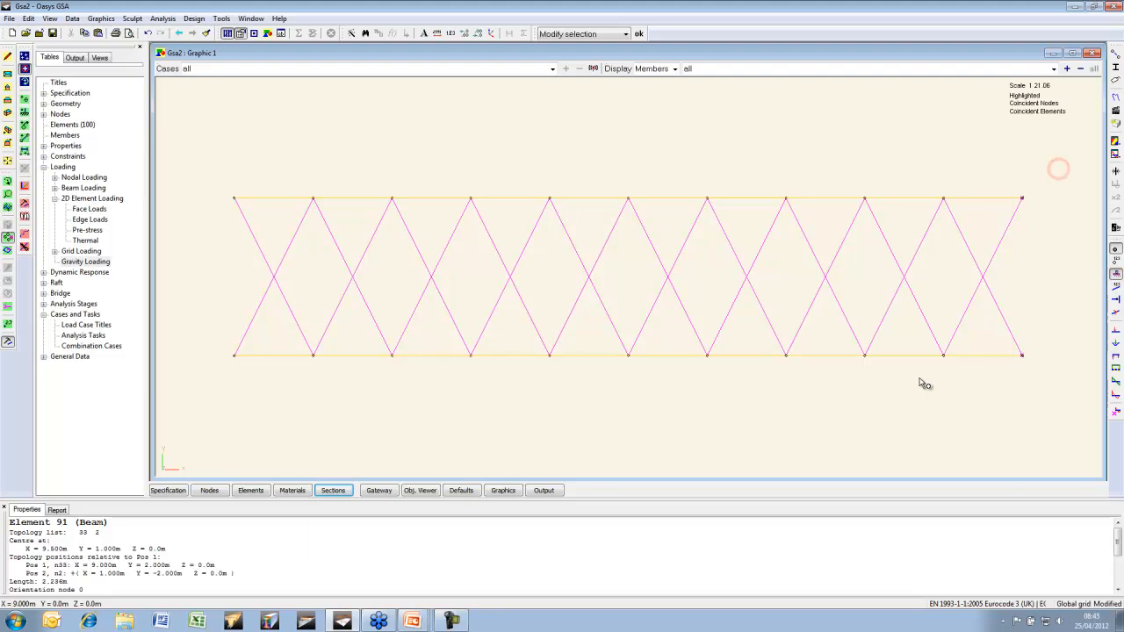
drag(202, 183, 282, 395)
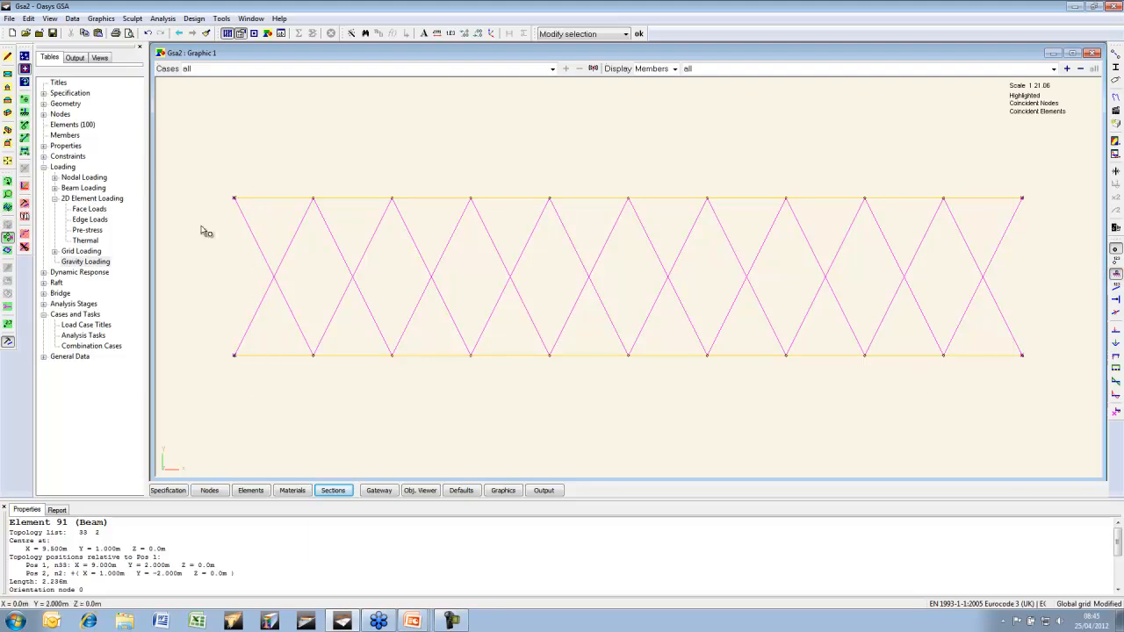
click(25, 204)
click(130, 204)
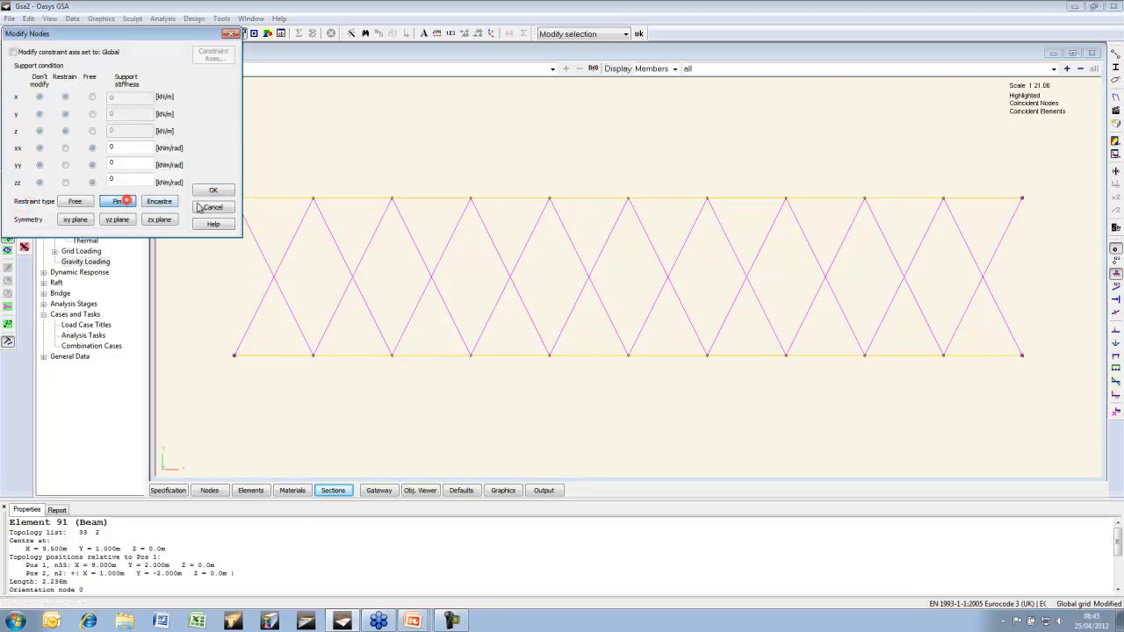
click(216, 190)
click(8, 130)
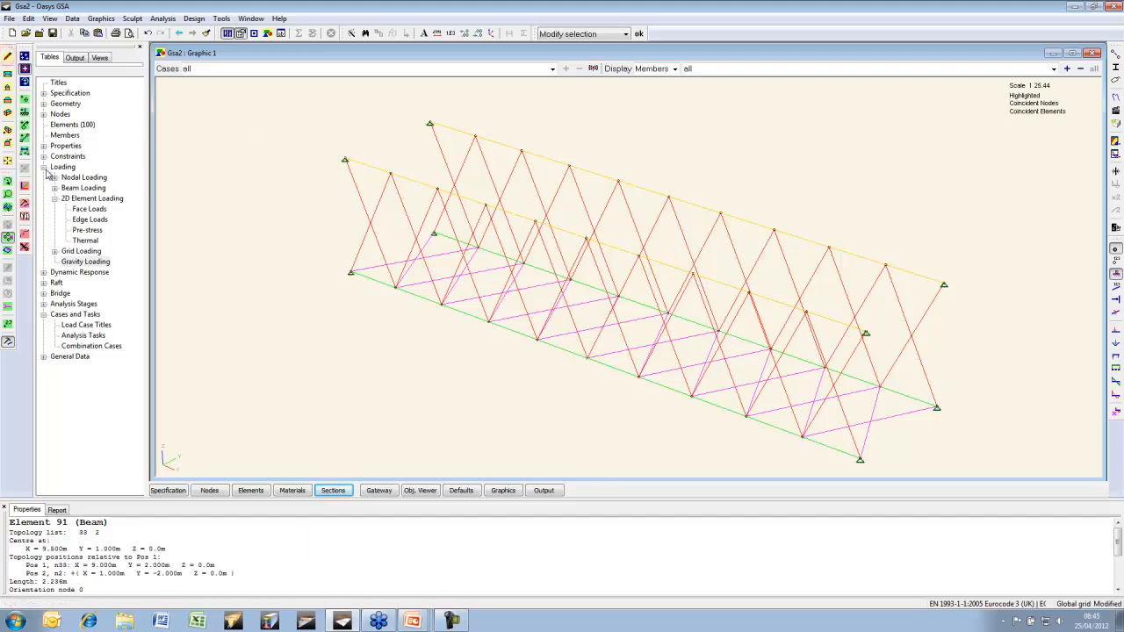
Copy the four section names from the beam sections table into the property names of the Force Density 1D form-finding table
click(43, 167)
click(43, 146)
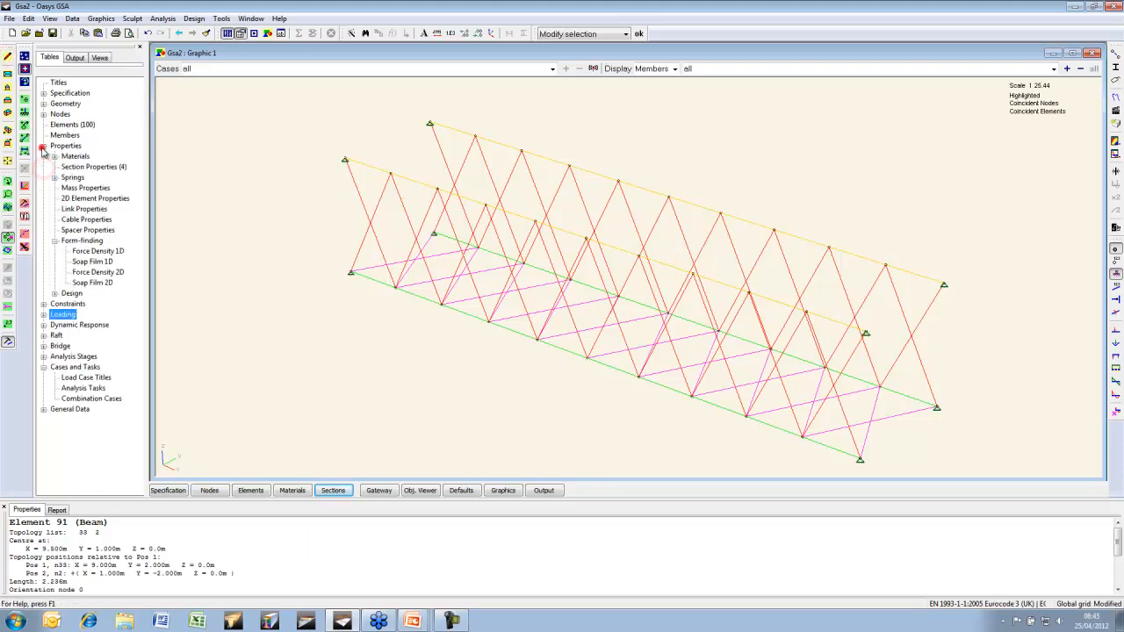
double_click(94, 252)
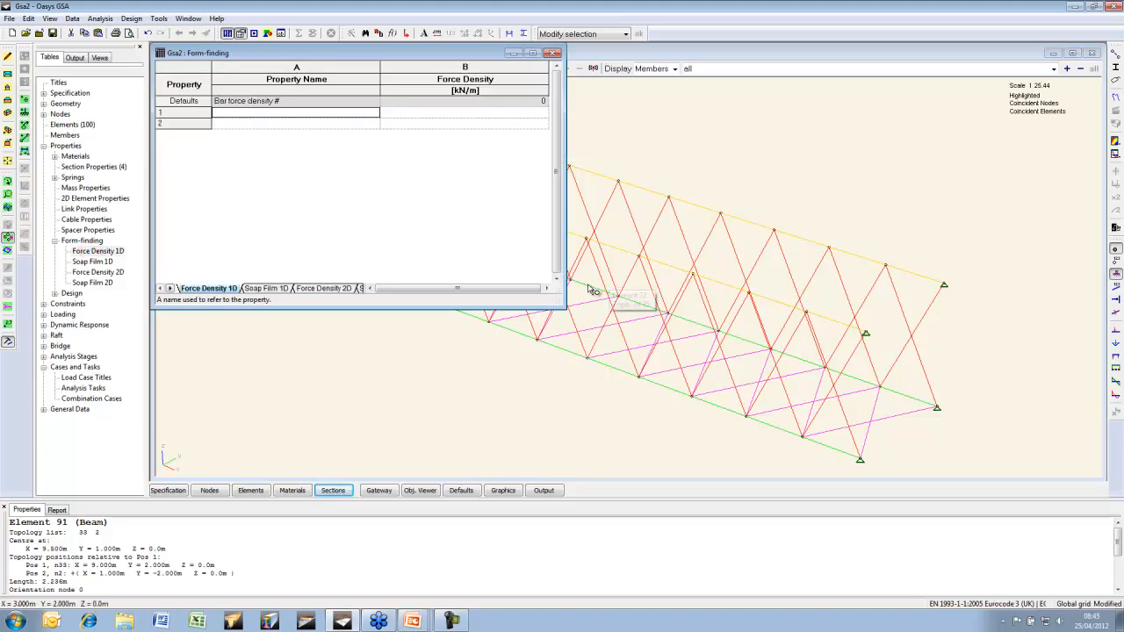
drag(557, 300, 571, 298)
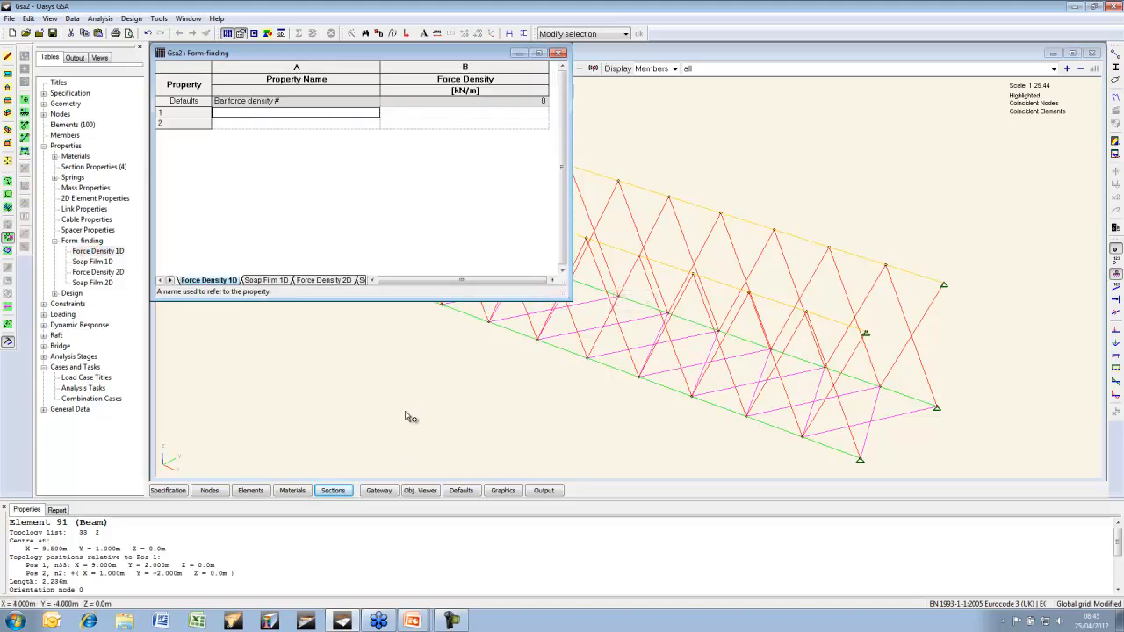
click(332, 490)
drag(387, 192, 387, 321)
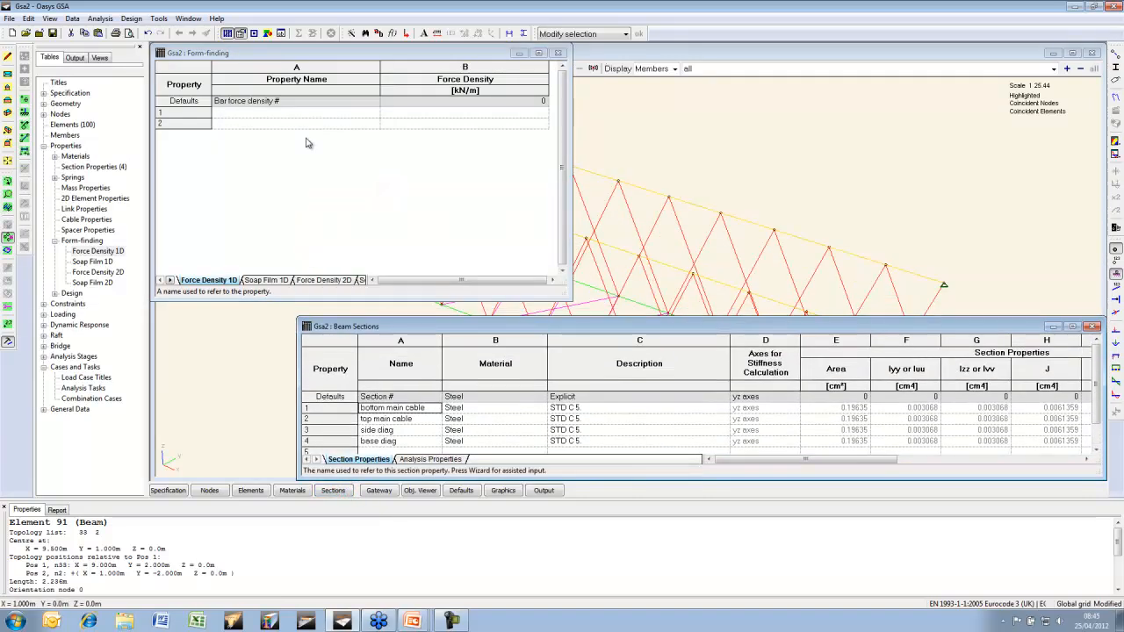
click(299, 115)
drag(430, 407, 430, 441)
key(ctrl+c)
click(297, 112)
key(ctrl+v)
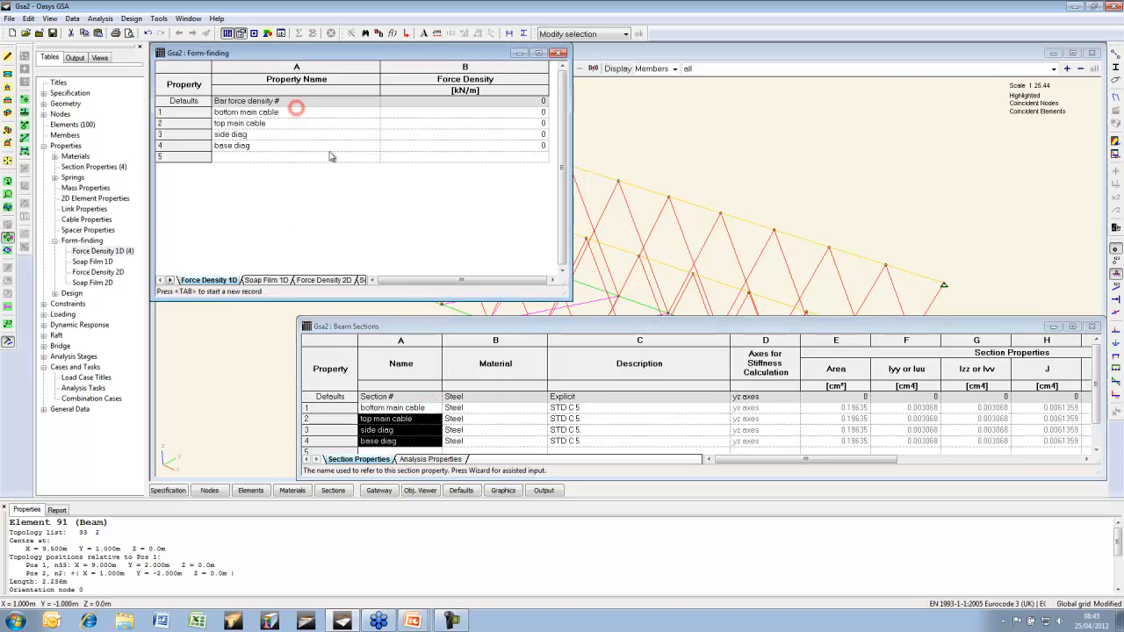
Set the force densities to 40 kN/m for the bottom cable, 10 for the top cable, and 1 for the side and base diagonals
click(427, 112)
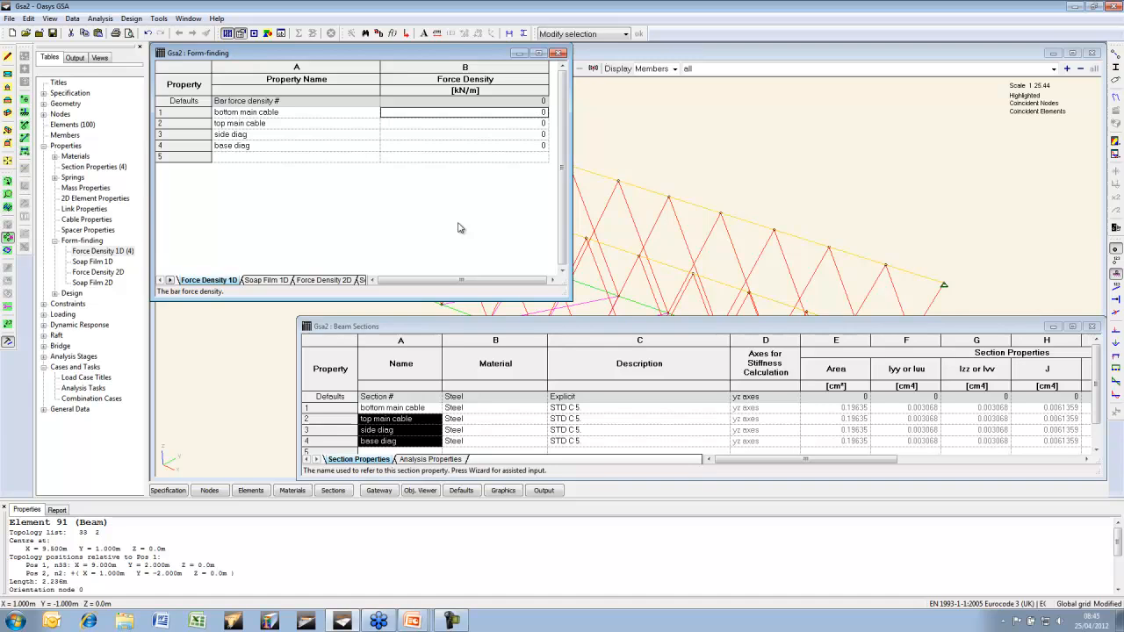
text(40)
key(Return)
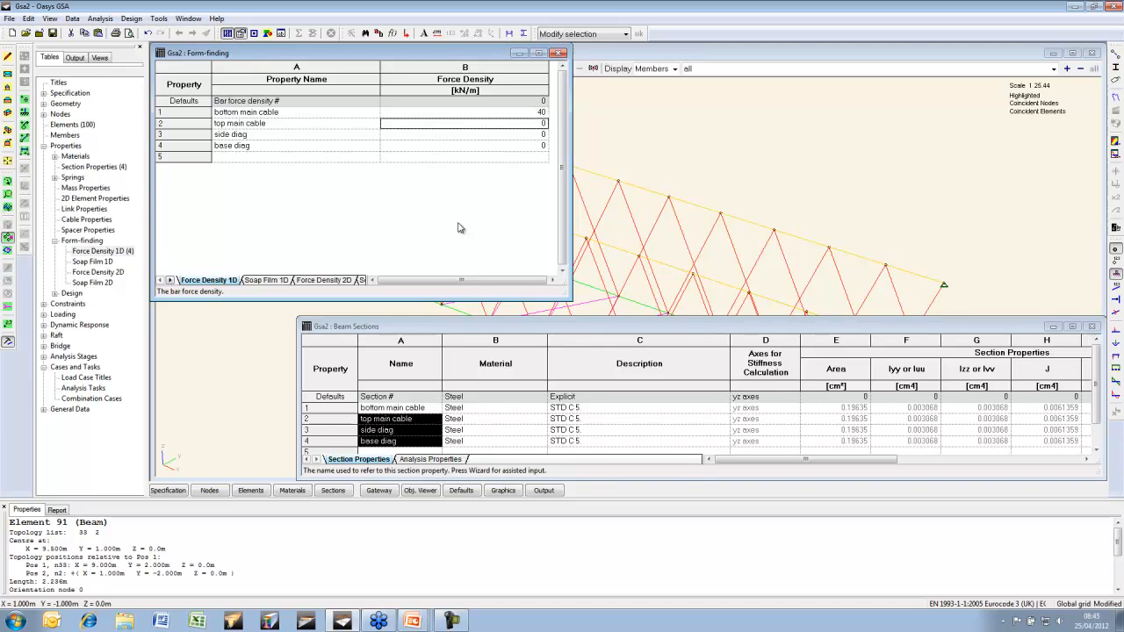
text(10)
key(Return)
text(1)
key(Down)
text(1)
key(Up)
click(1091, 326)
click(558, 53)
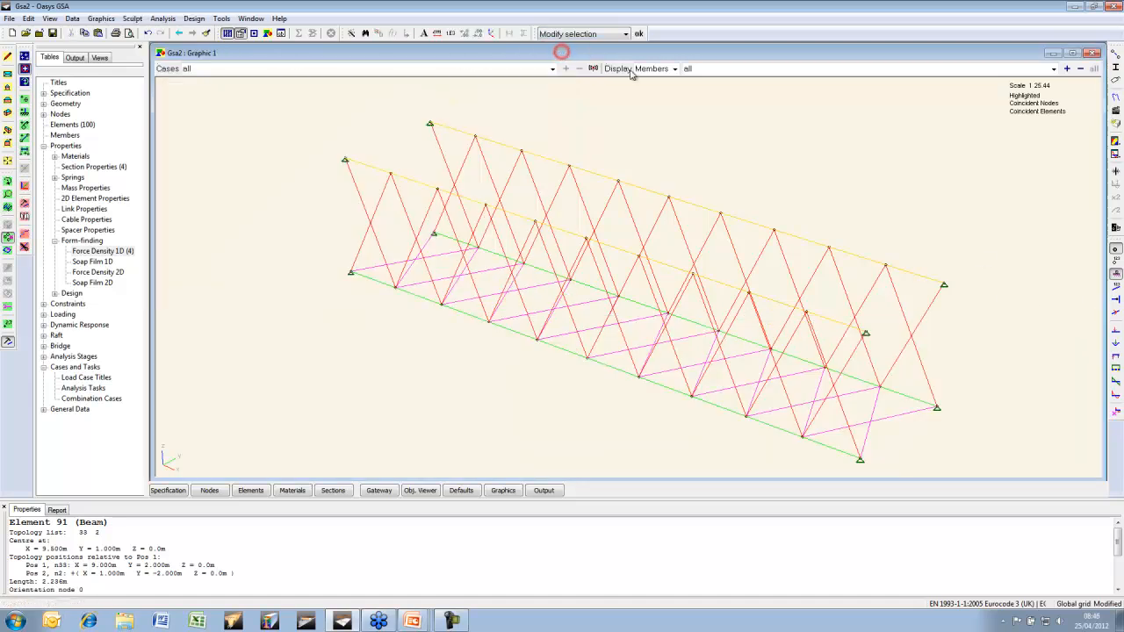
Set up a new form-finding analysis task using the force density method and add one analysis case
click(163, 18)
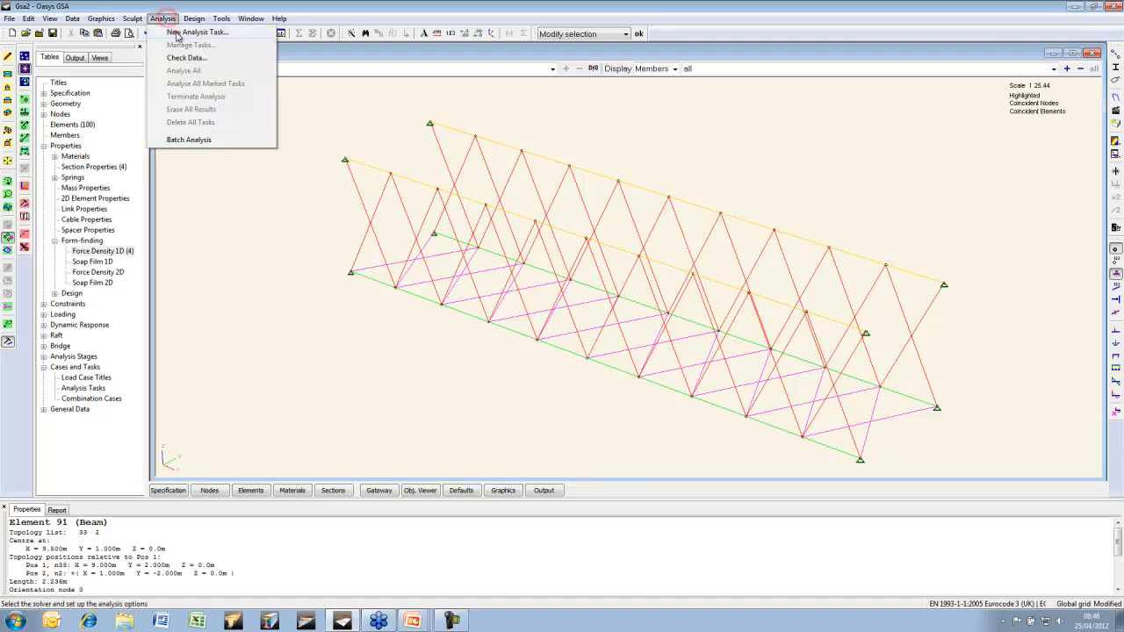
click(184, 28)
click(506, 311)
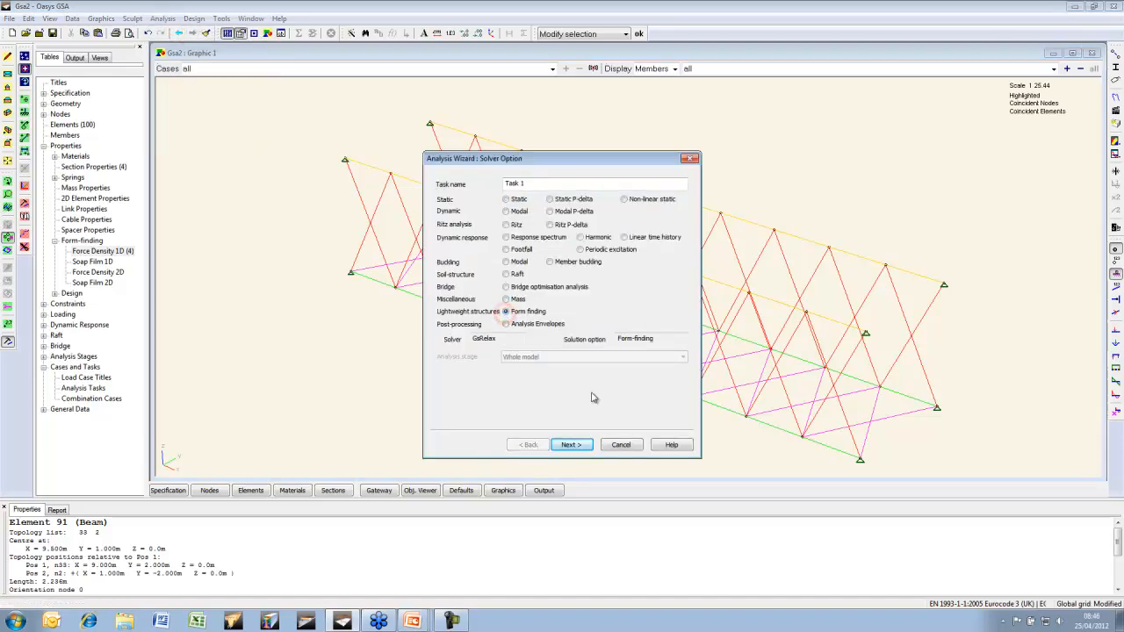
click(570, 444)
click(464, 260)
click(572, 444)
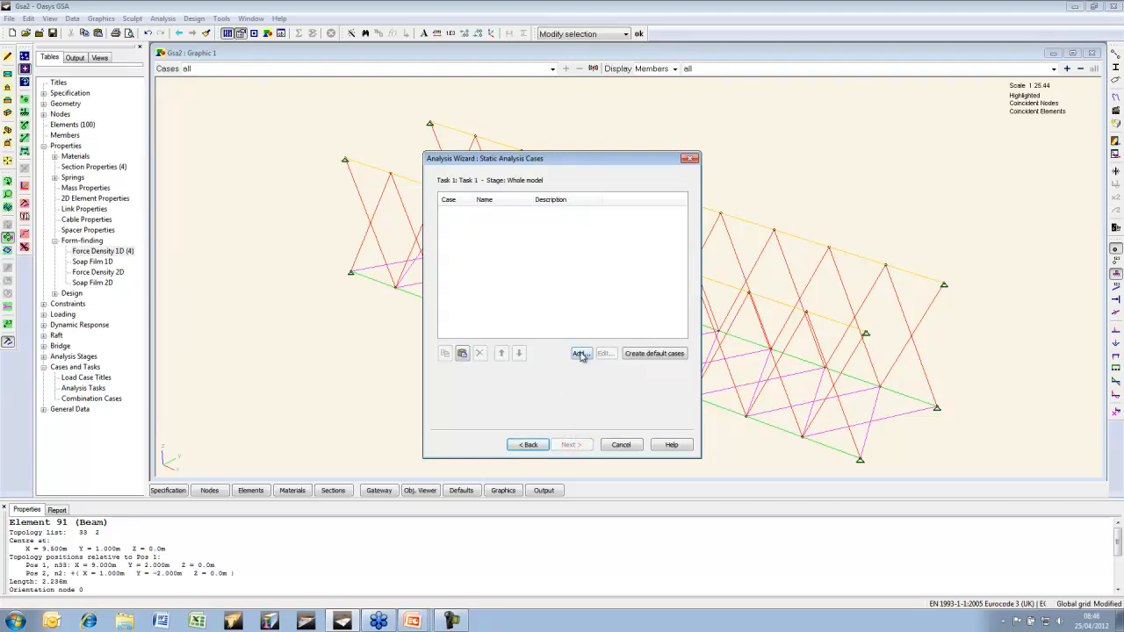
click(580, 353)
click(483, 389)
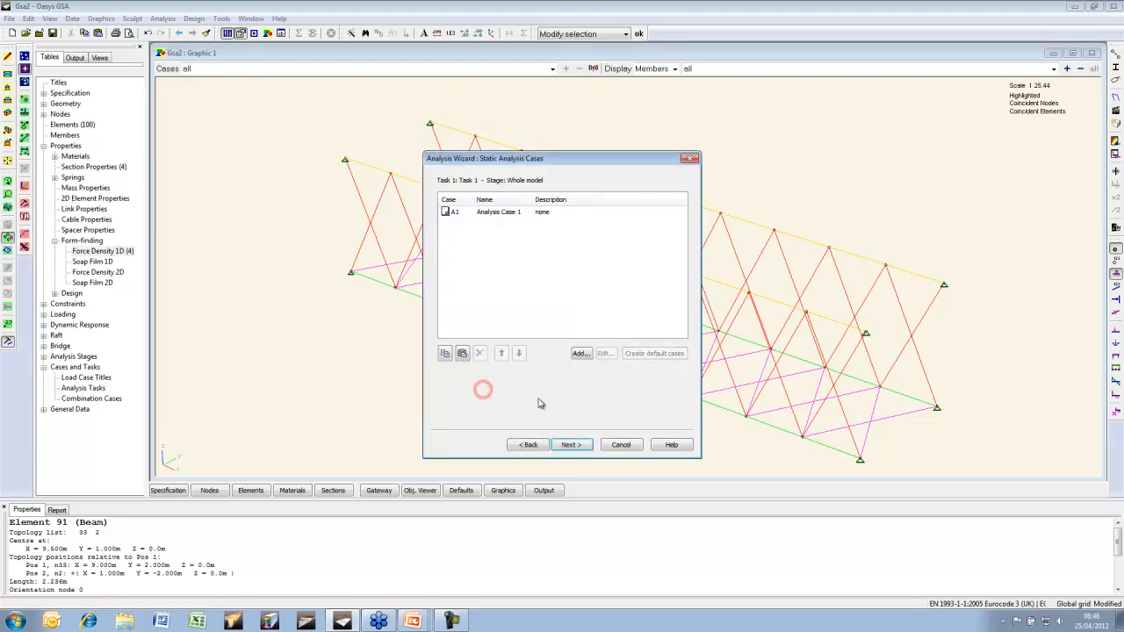
Run the form-finding task, saving the modified node coordinates and the element axial forces as prestress loads
click(570, 445)
click(571, 445)
click(571, 444)
click(608, 359)
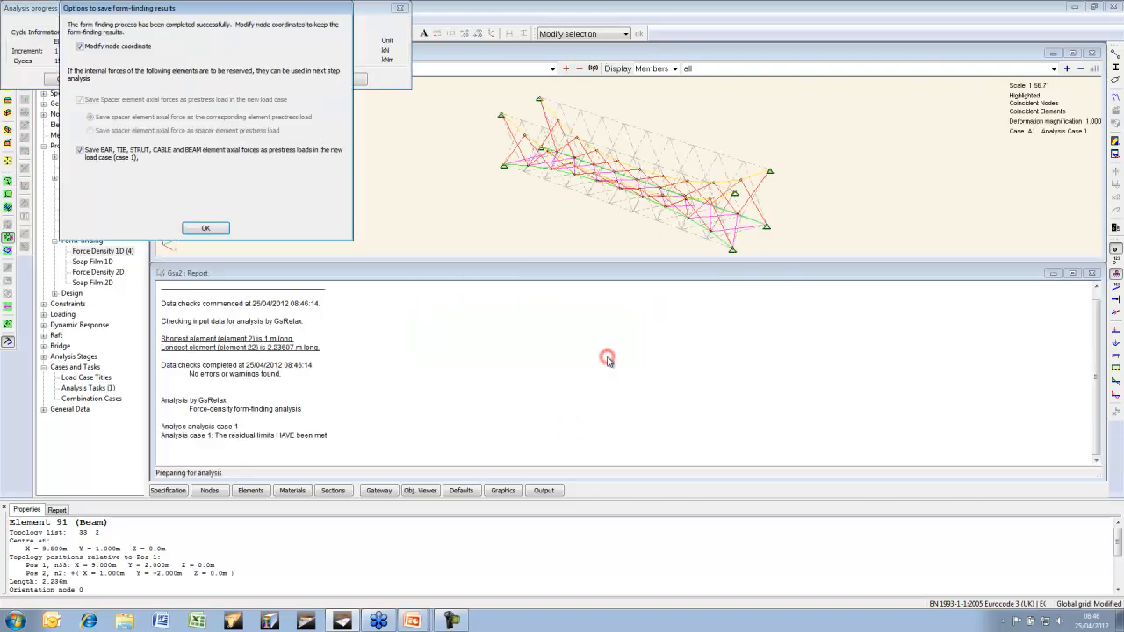
click(215, 229)
Enlarge the model view and inspect the form-found bridge by rotating it and in side, end and isometric views
click(586, 56)
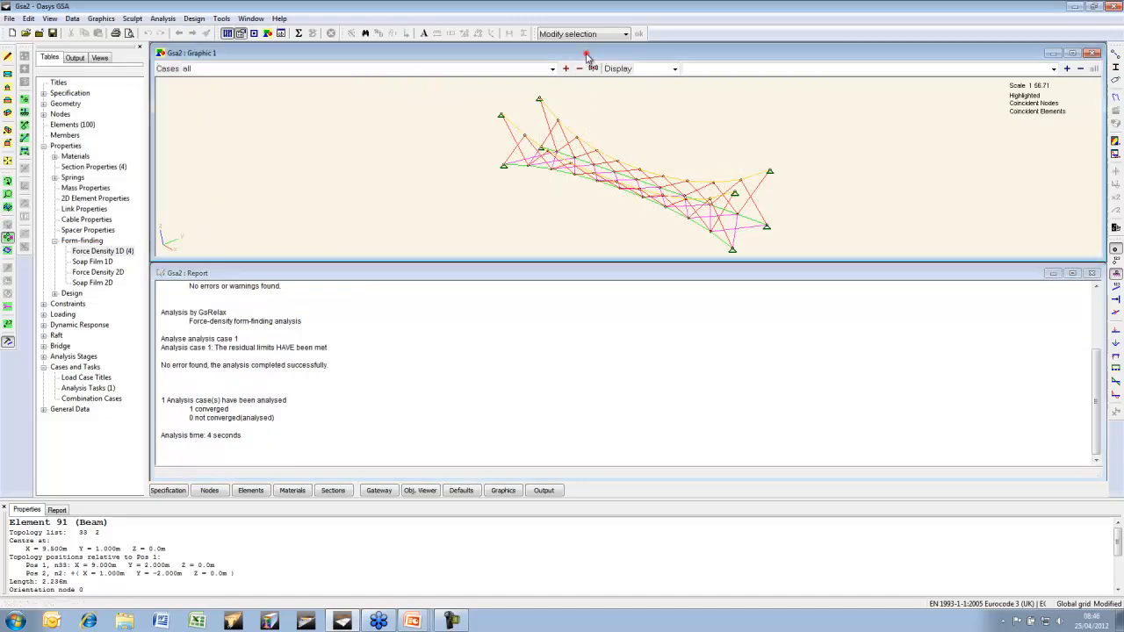
double_click(587, 56)
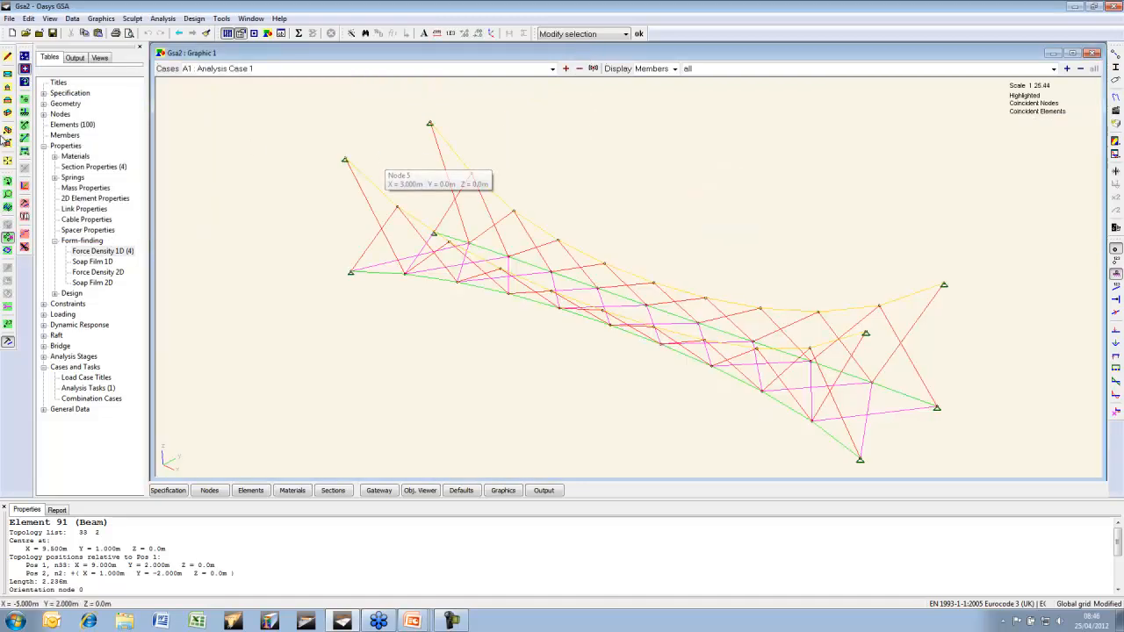
click(8, 180)
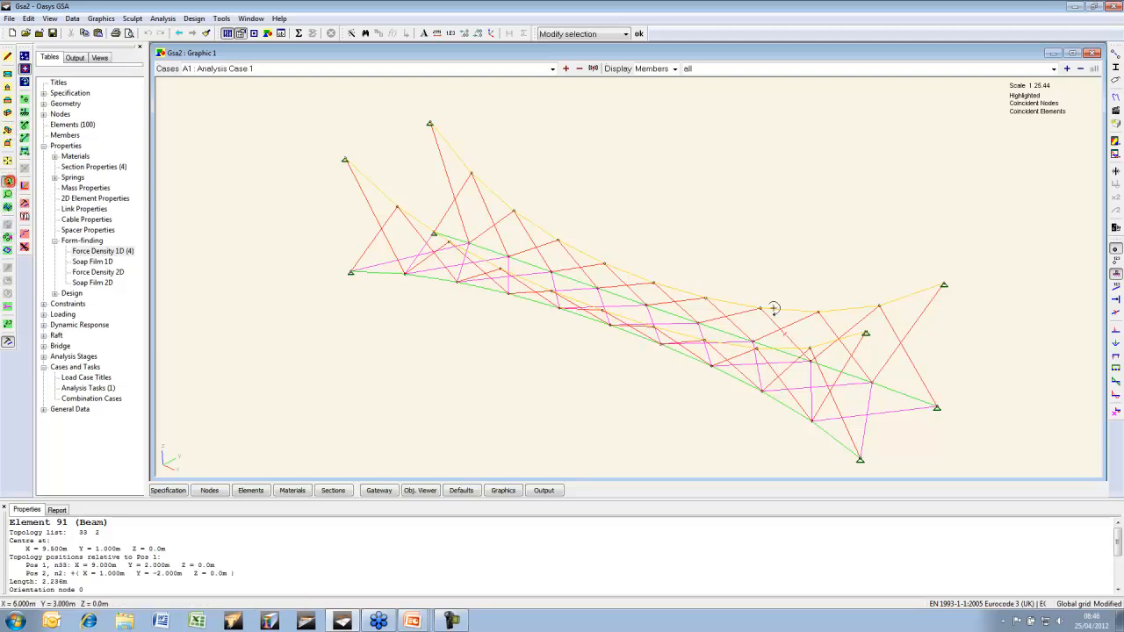
click(790, 335)
drag(782, 332, 754, 320)
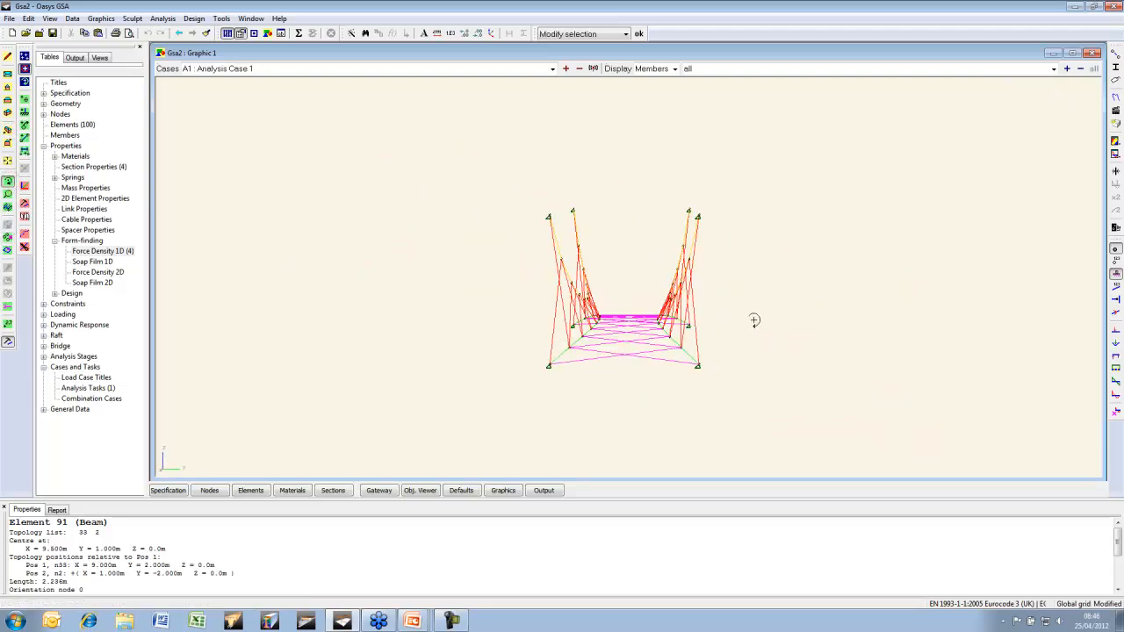
drag(647, 331, 713, 329)
click(8, 99)
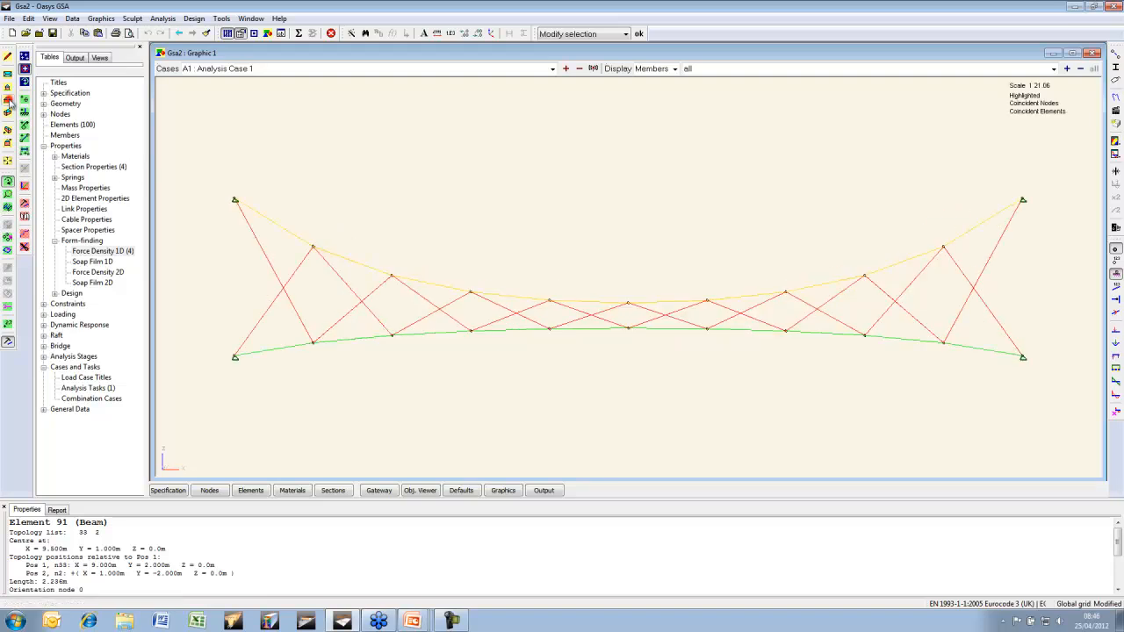
click(7, 88)
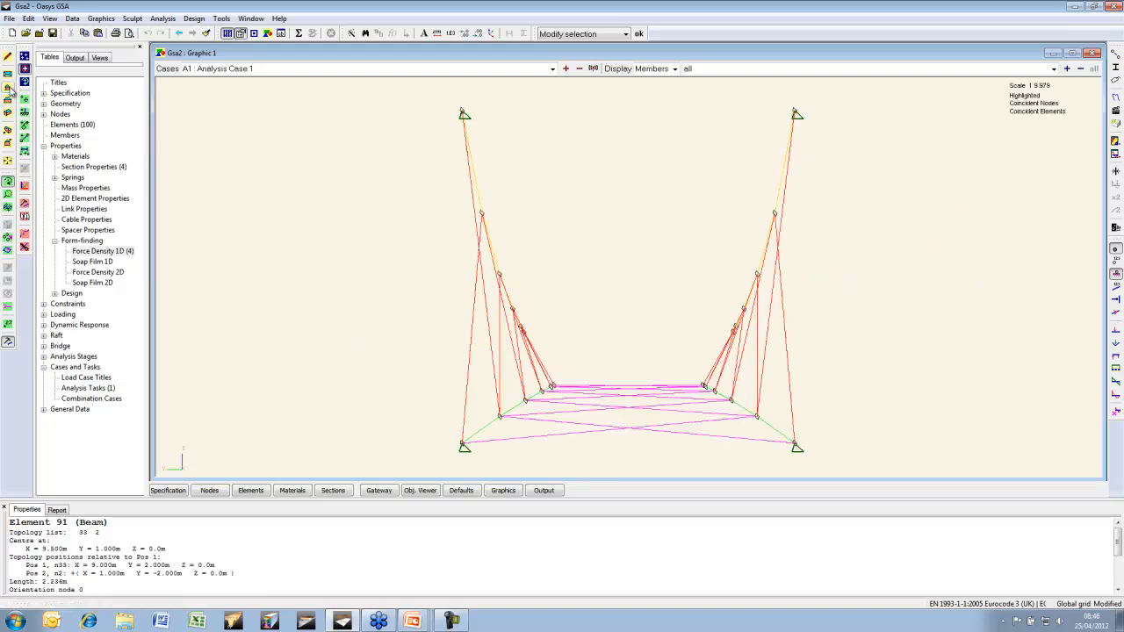
click(7, 128)
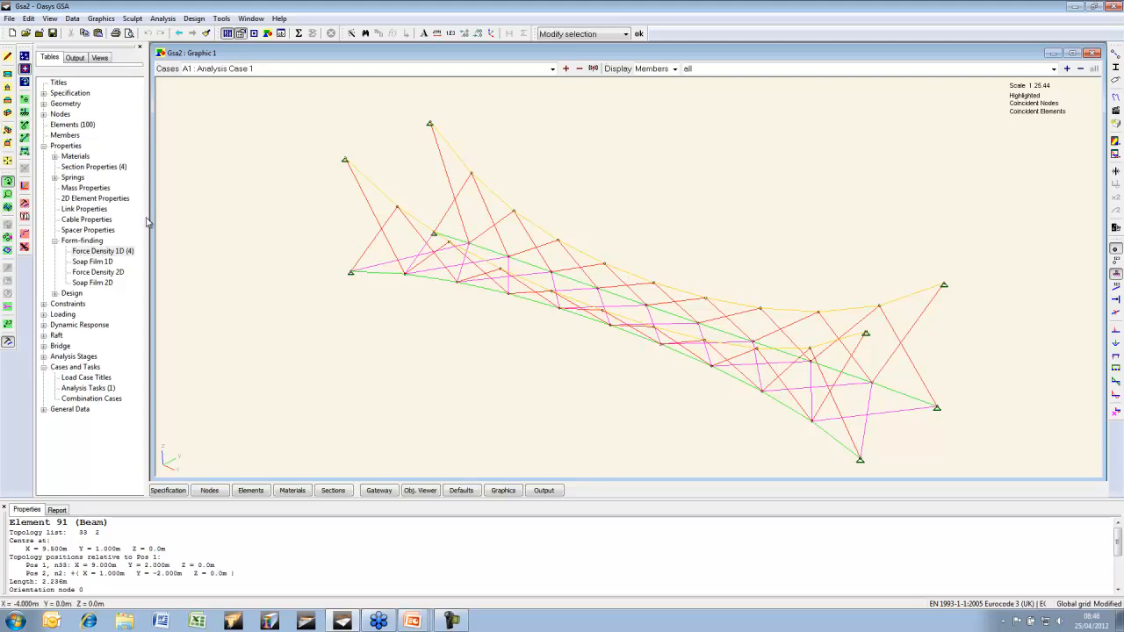
Display the beam prestress diagrams for load case L1, Internal loads from FormFinding
click(554, 70)
click(306, 79)
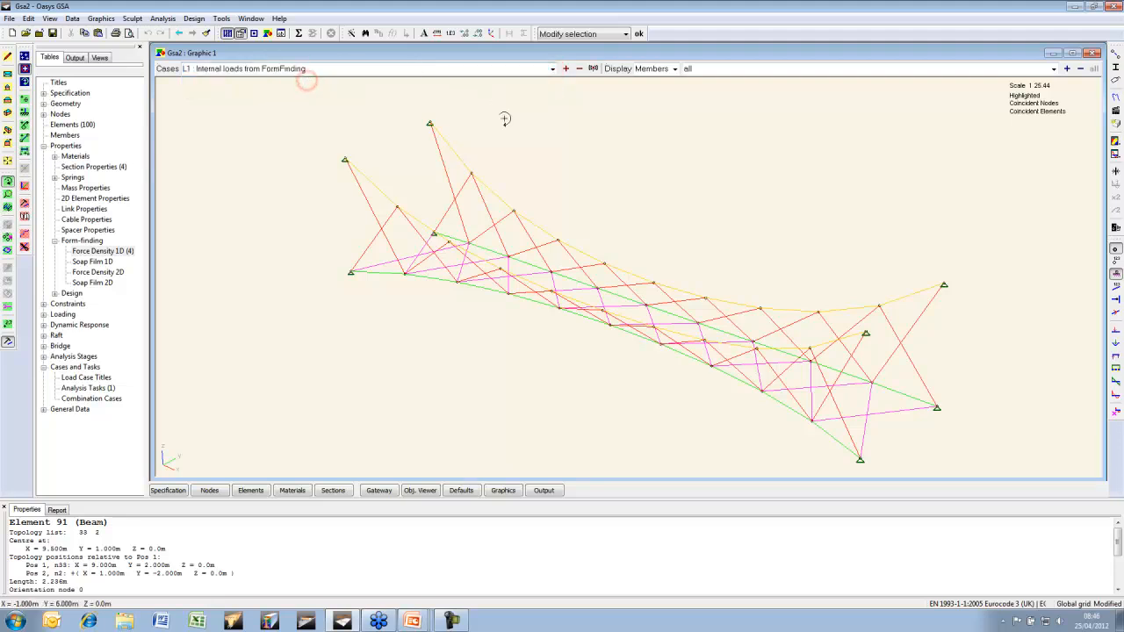
click(1116, 330)
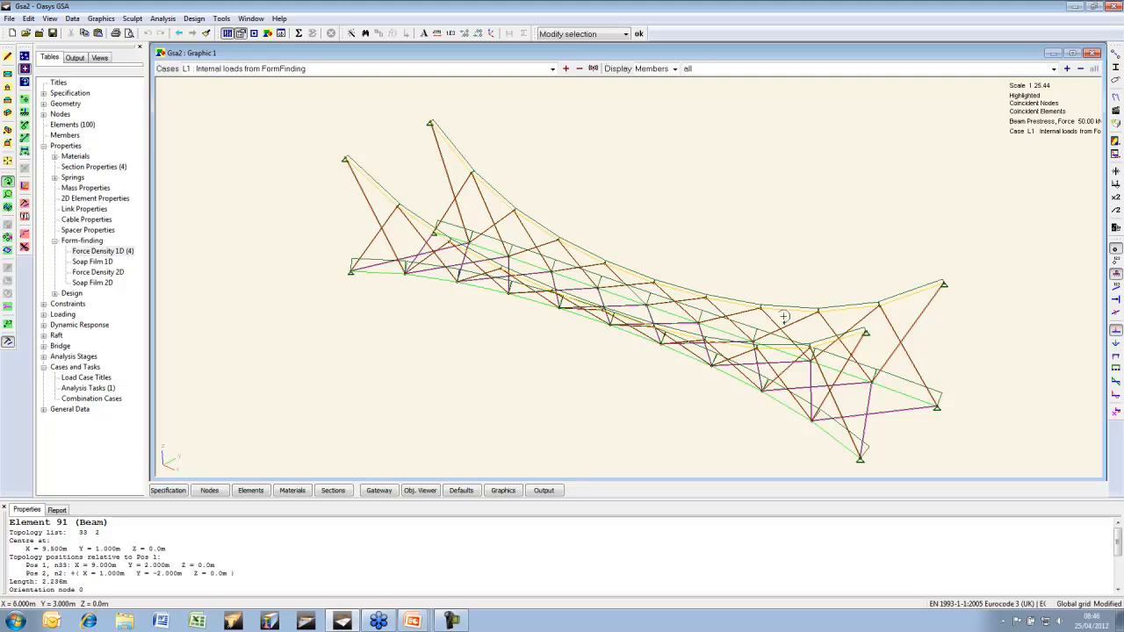
Show only the PB1 elements with labelled prestress values, and step the element display through PB2 and PB3
click(675, 69)
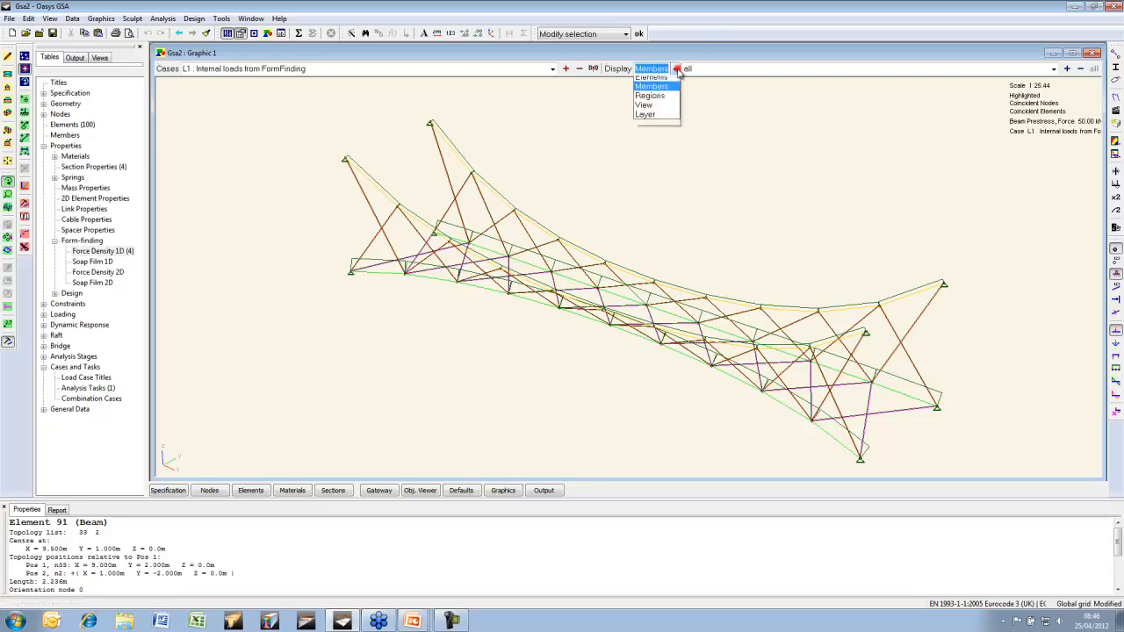
click(663, 89)
text(pb1)
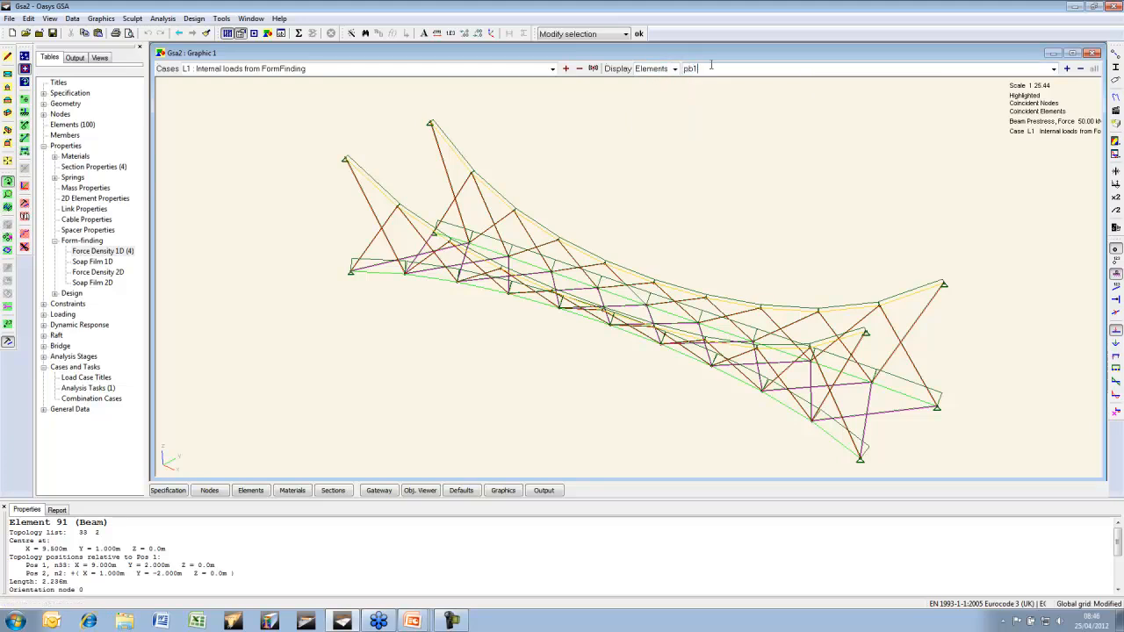
key(Return)
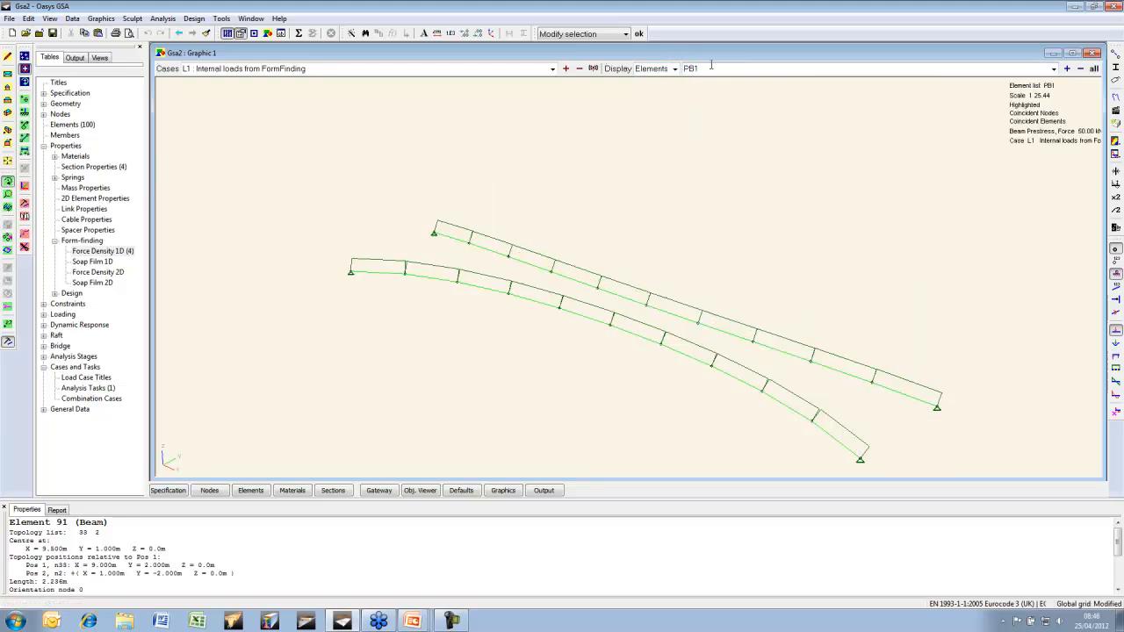
click(8, 324)
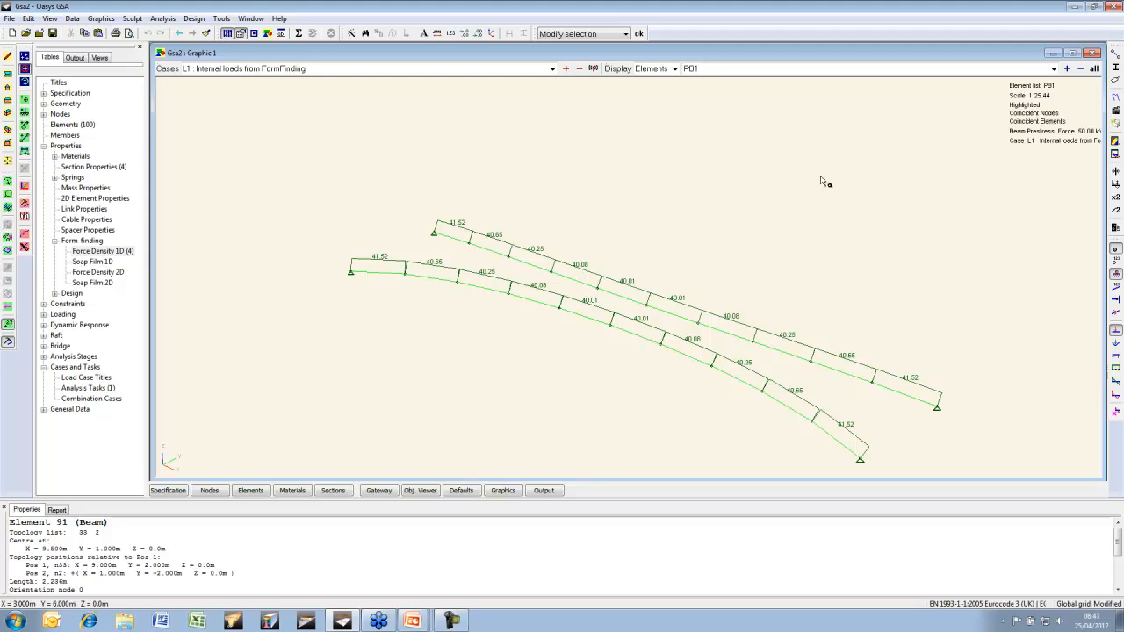
click(1066, 68)
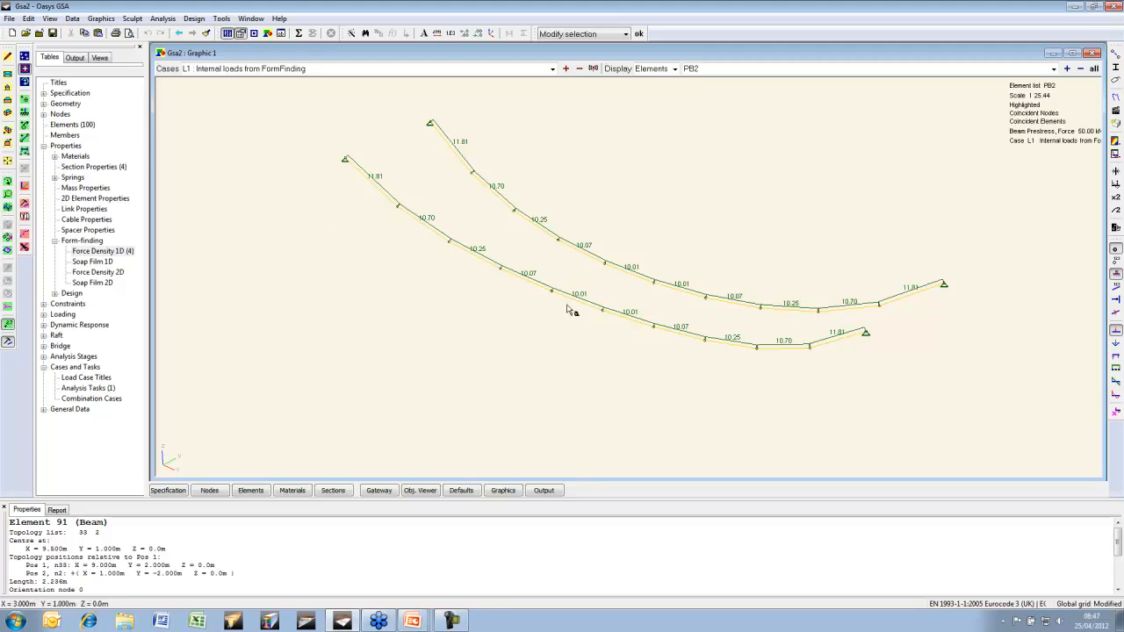
click(1066, 68)
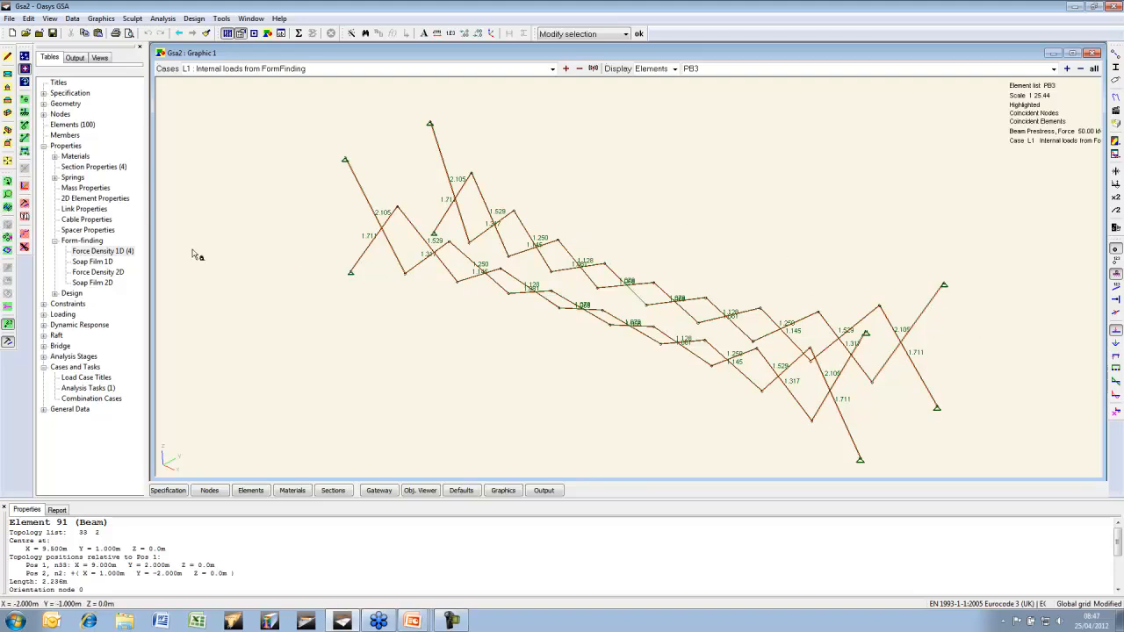
Measure the length of the first side diagonal between its top support node and bottom cable node using the selection properties
click(8, 237)
click(345, 159)
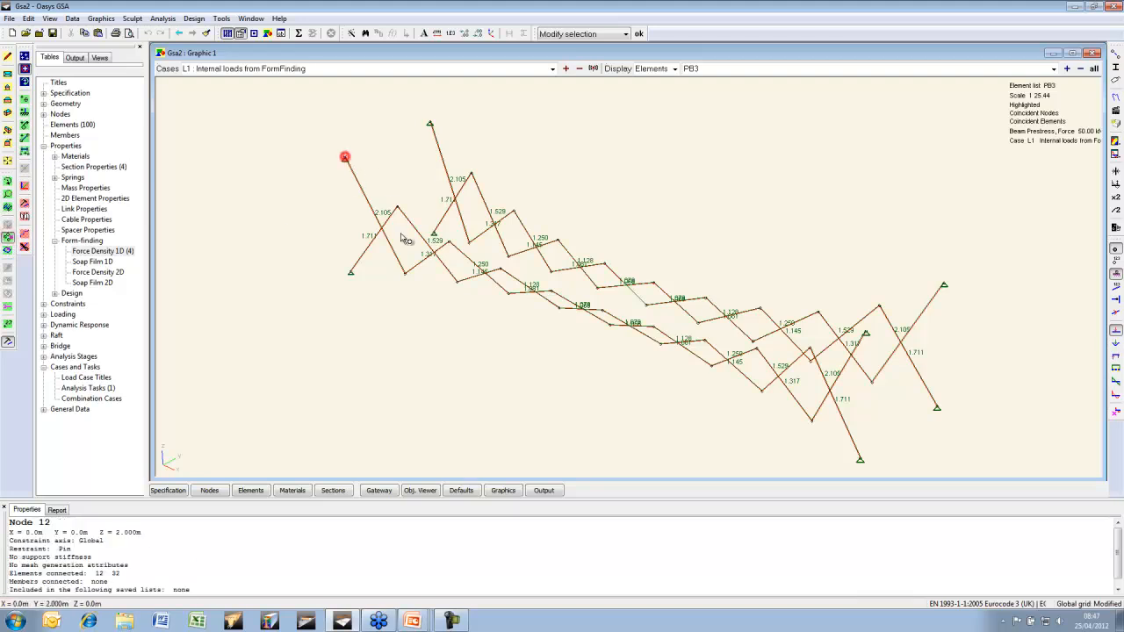
click(404, 272)
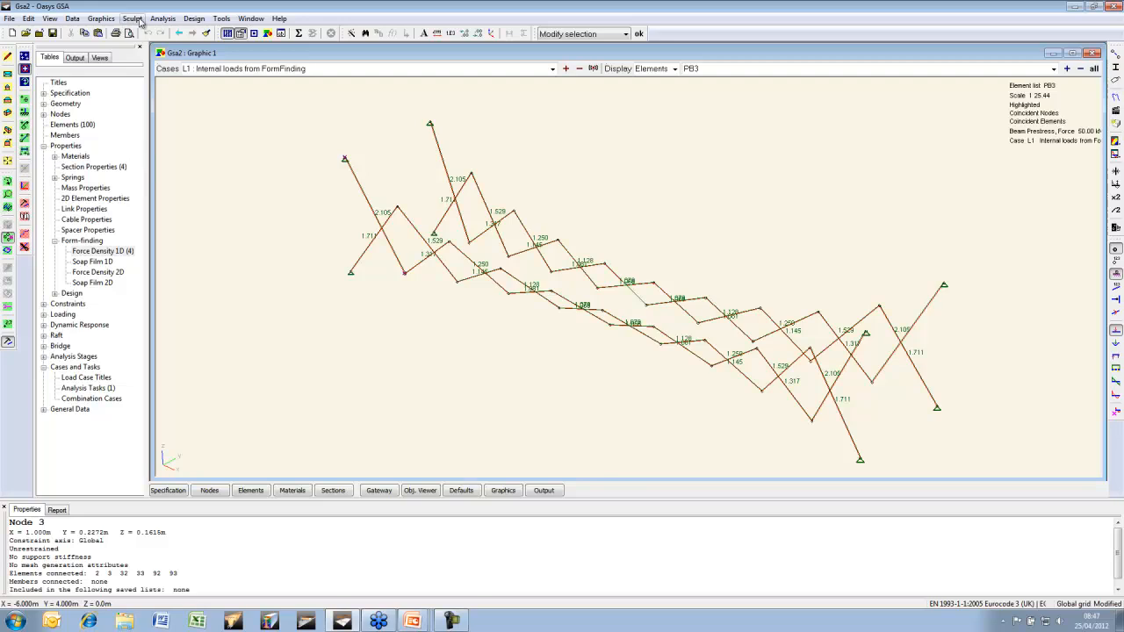
click(134, 20)
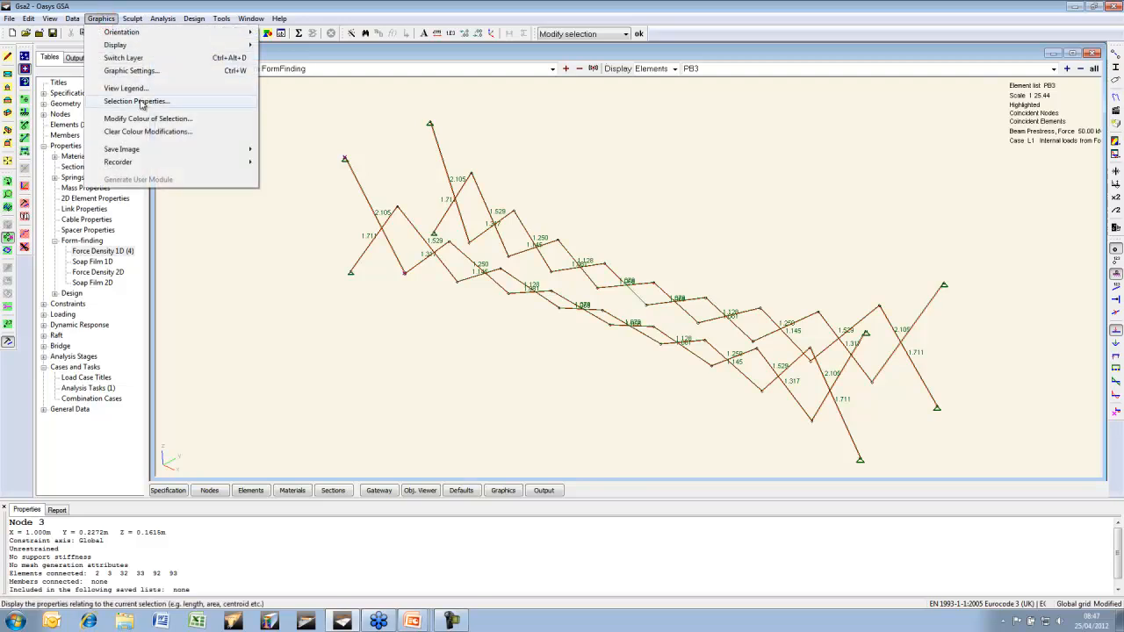
click(140, 102)
drag(1117, 543, 1118, 556)
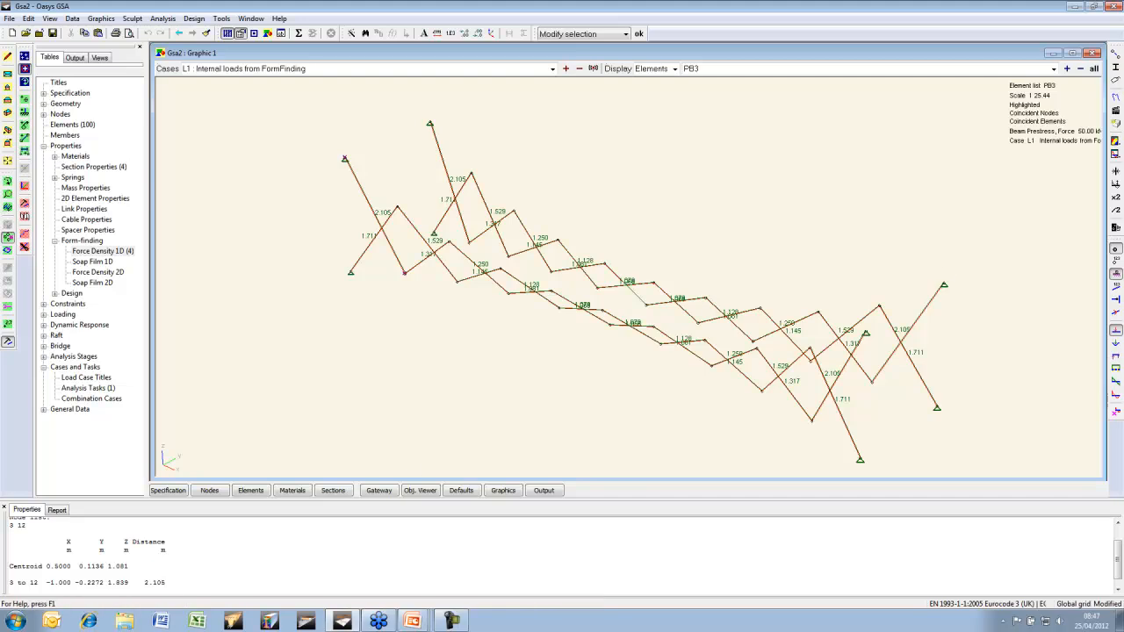
Examine the prestress in the PB4 base diagonals and restore the display to all elements
click(1067, 69)
key(a)
key(ctrl+a)
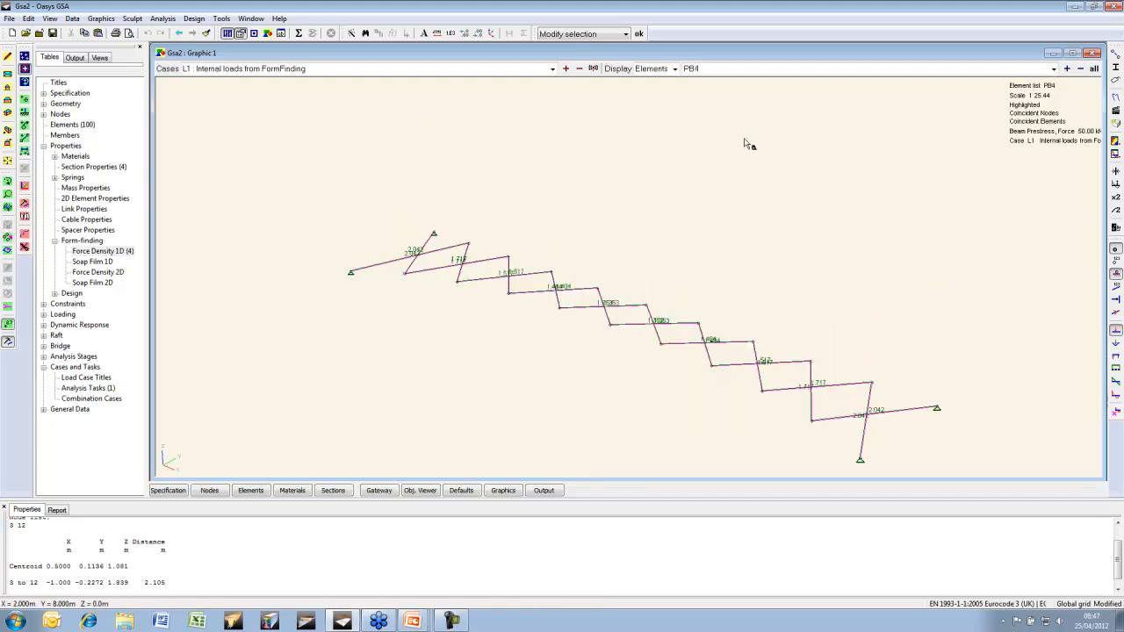
click(1094, 70)
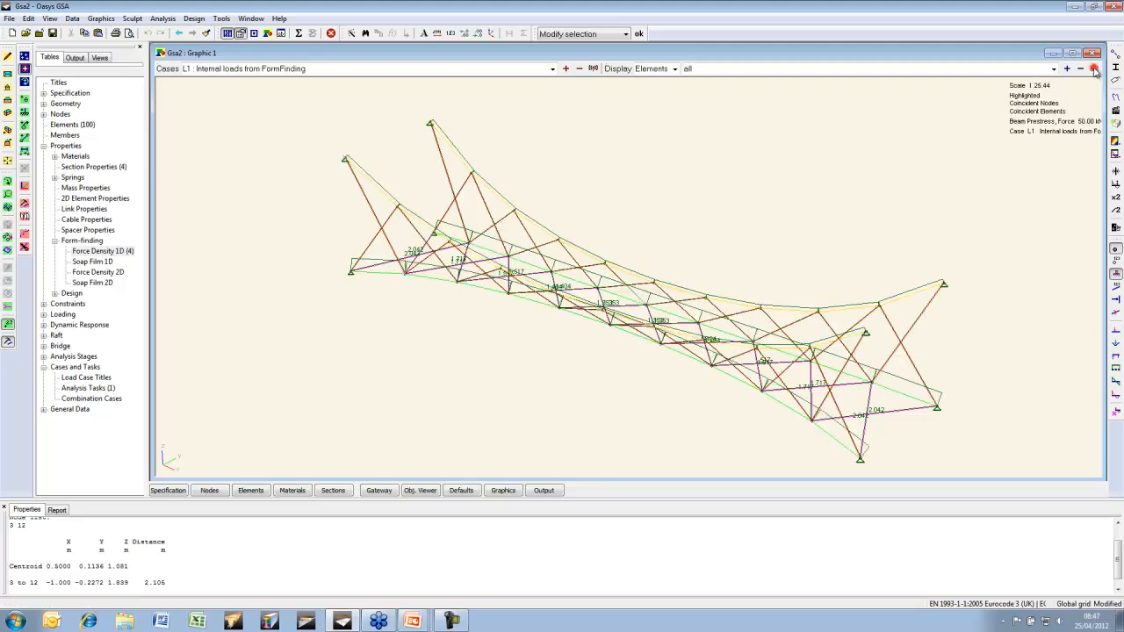
click(953, 154)
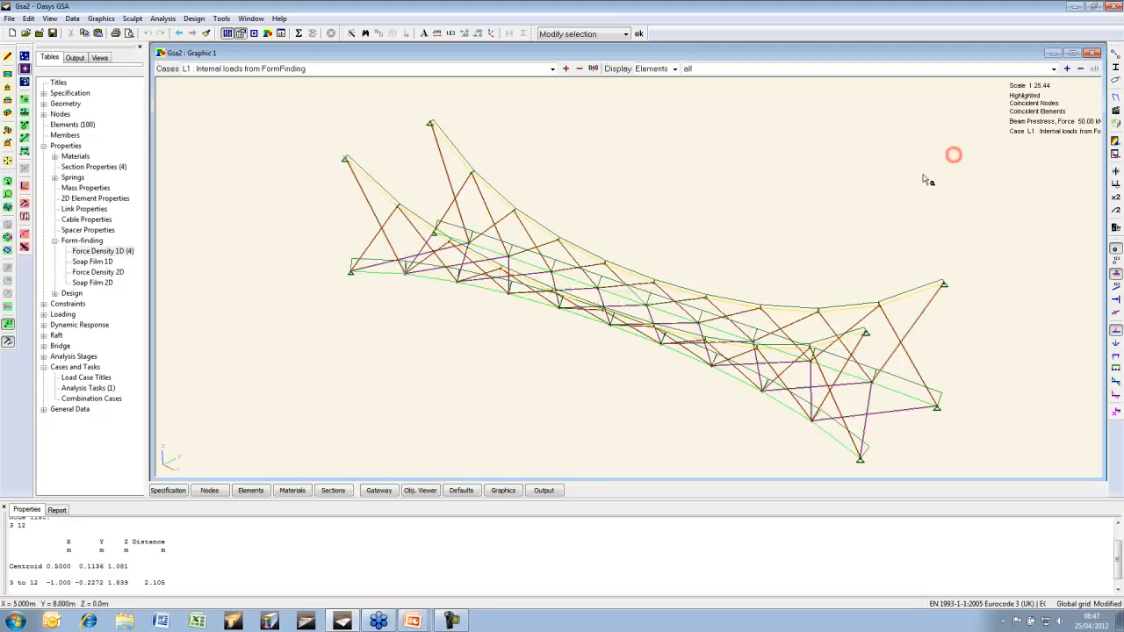
click(1072, 7)
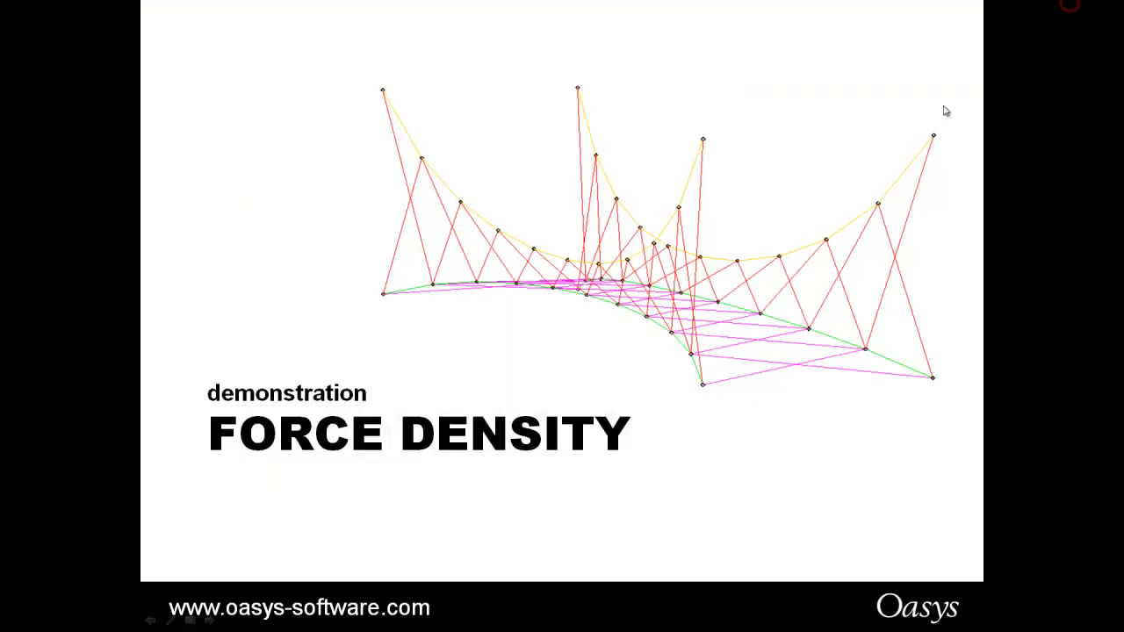
click(993, 183)
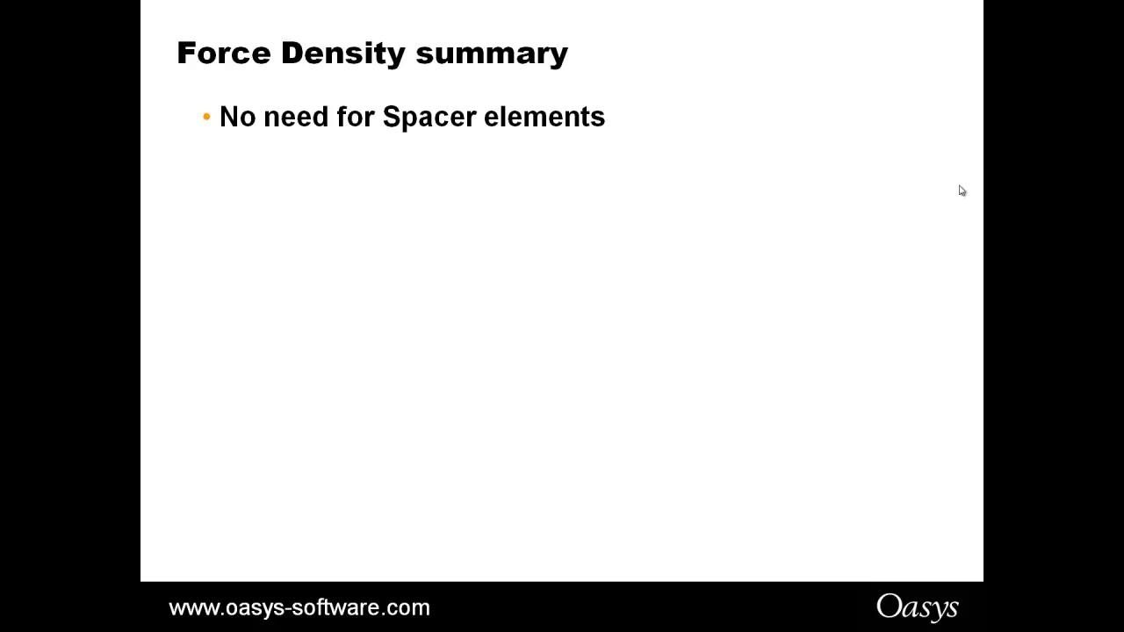
click(961, 191)
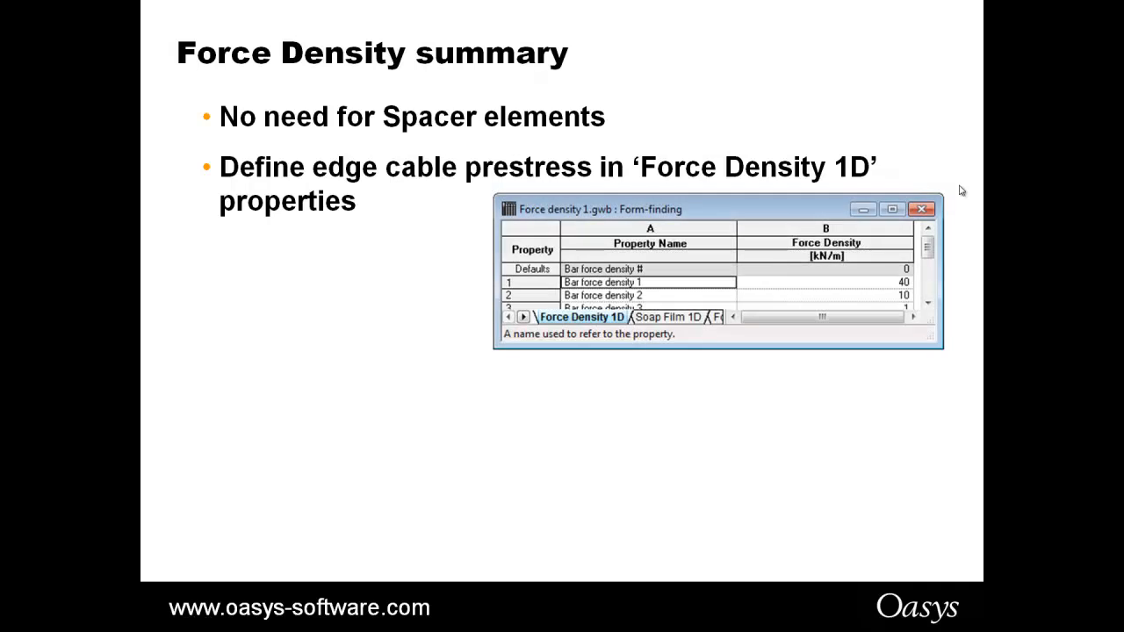
click(961, 189)
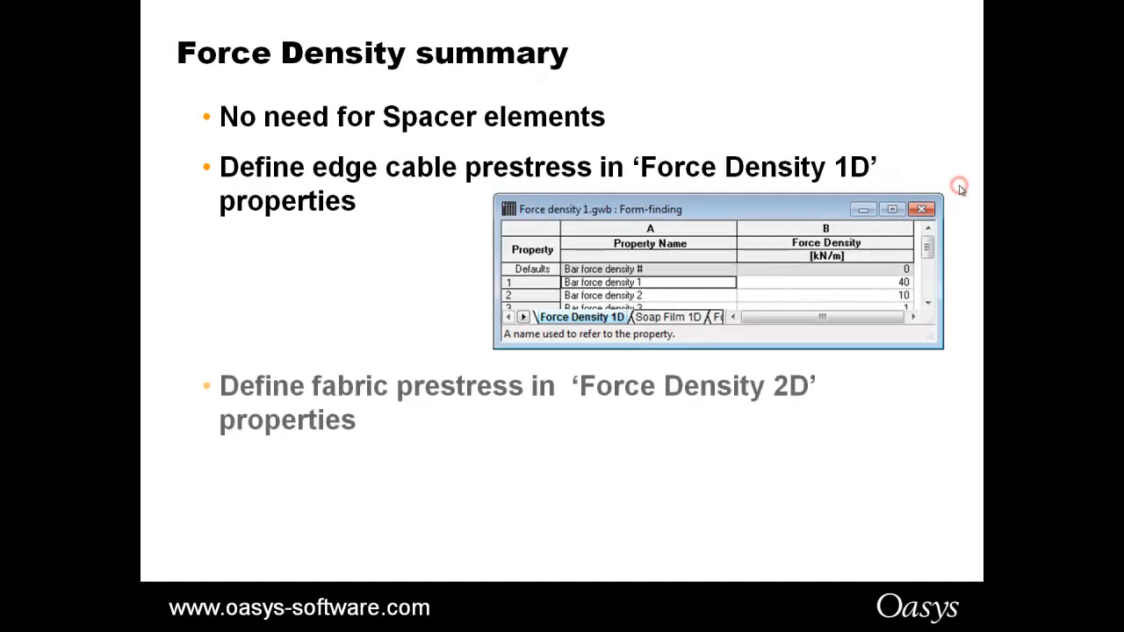
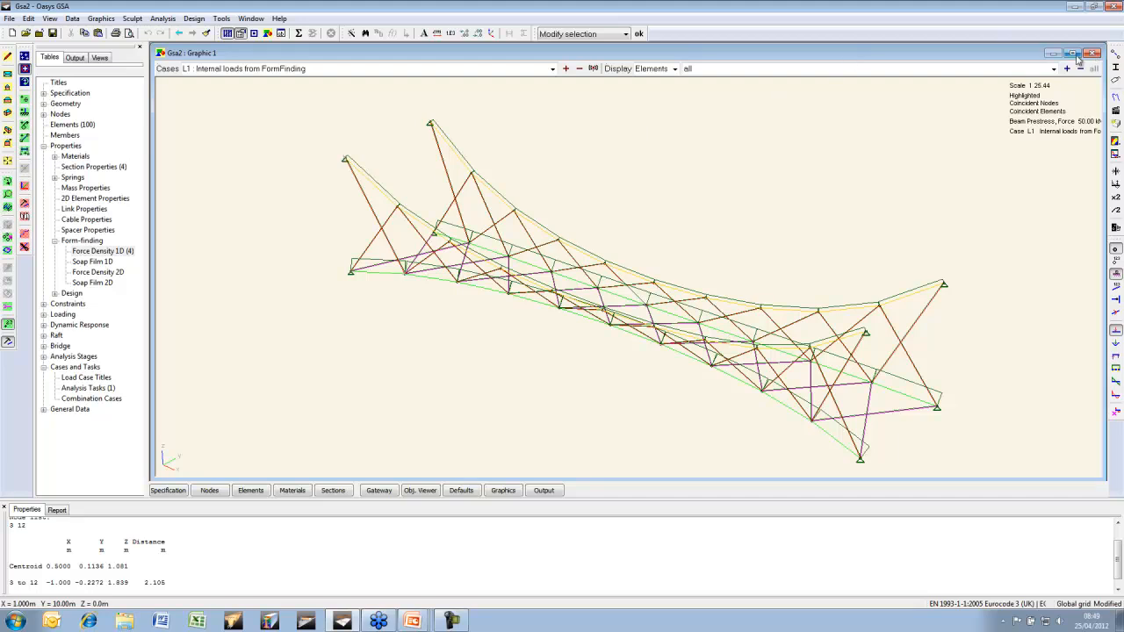
Minimise the bridge view, close the analysis report, and create a new blank model with the wizard's default settings
click(1054, 53)
click(1092, 273)
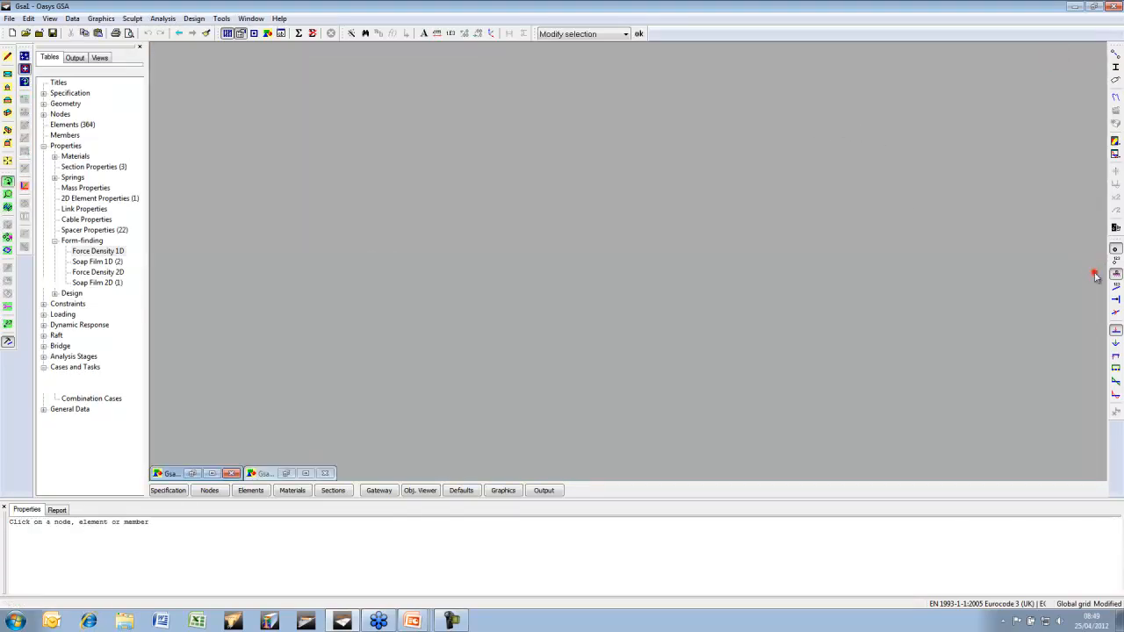
click(13, 33)
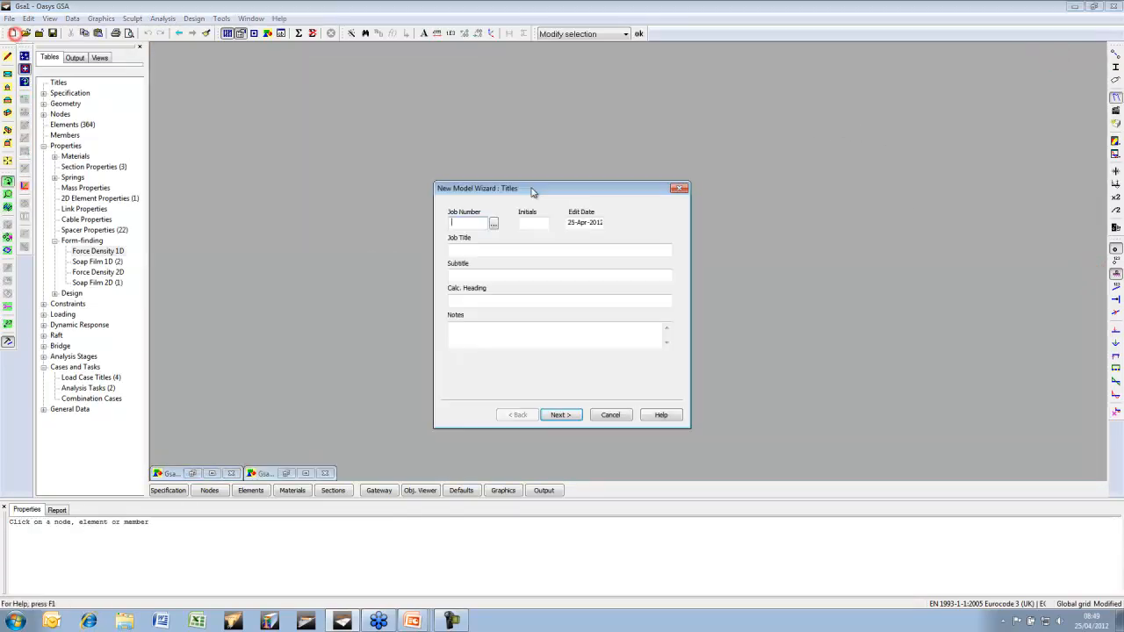
click(560, 415)
click(561, 416)
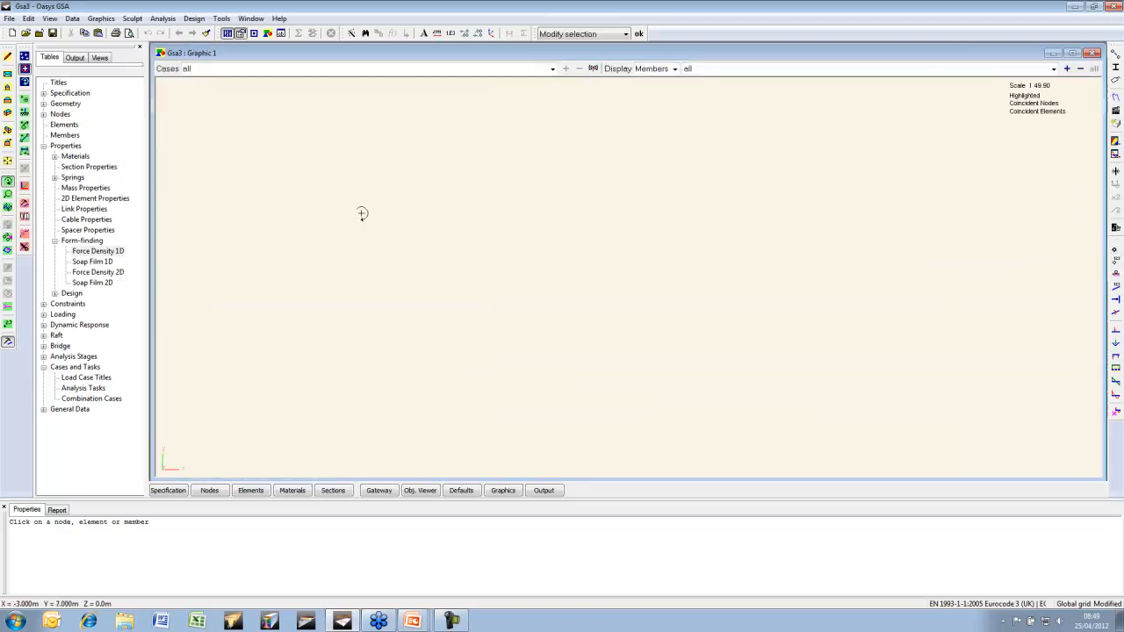
Create a node at the global origin (0, 0, 0) in the node table and close the table
click(219, 490)
key(Return)
key(Return)
key(Return)
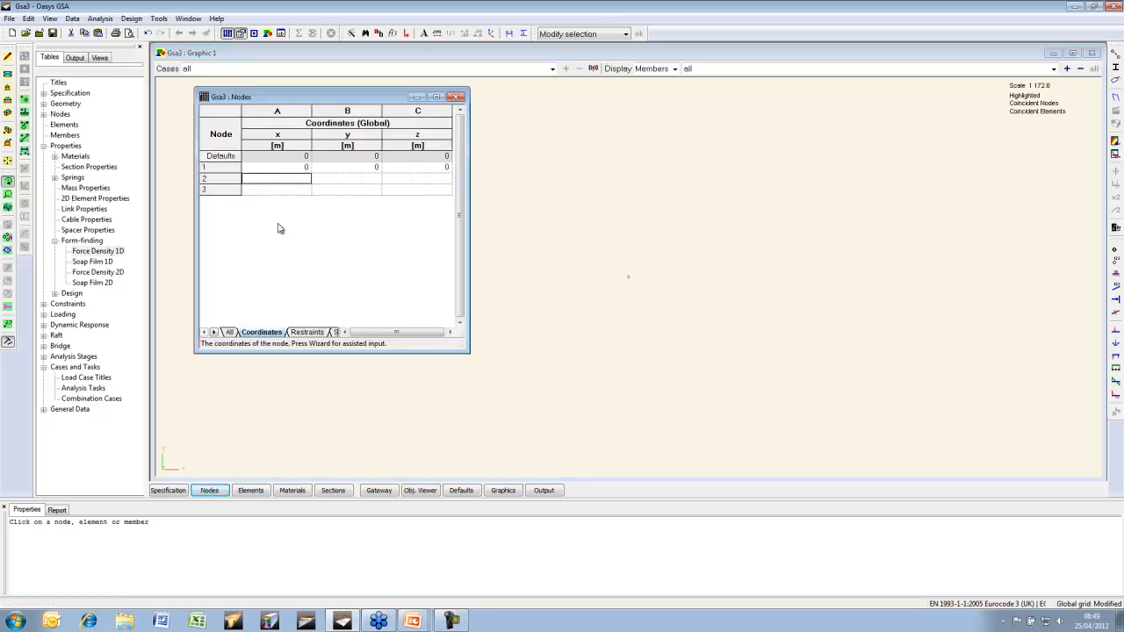
click(456, 97)
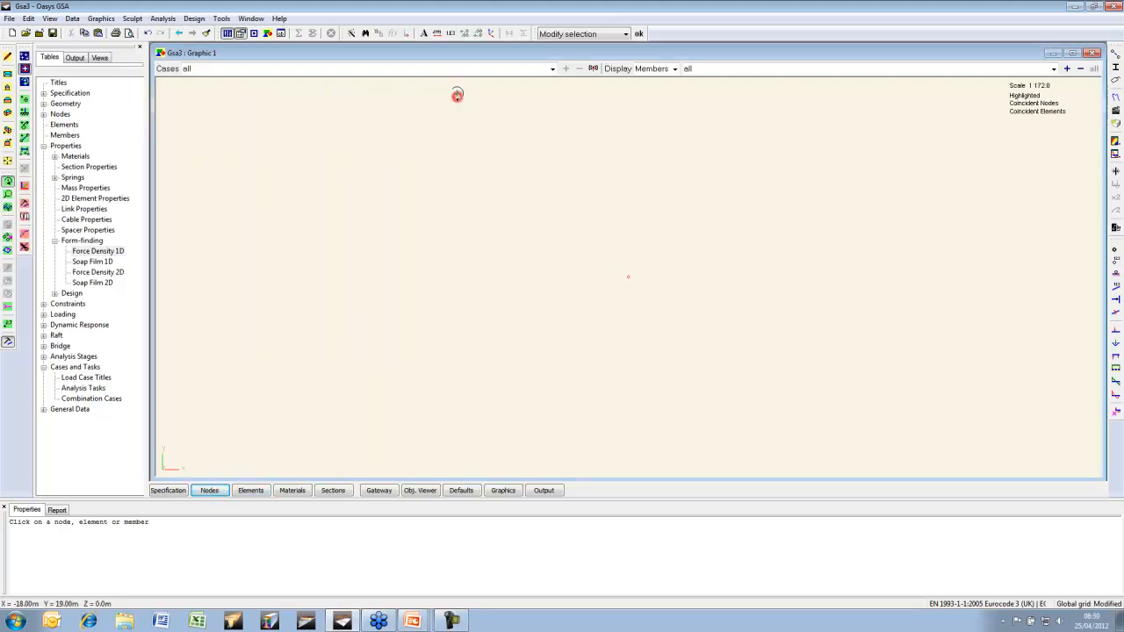
Extrude the origin node along x in 20 increments of 0.5 m with beam elements, and display the node symbols
click(8, 238)
click(685, 243)
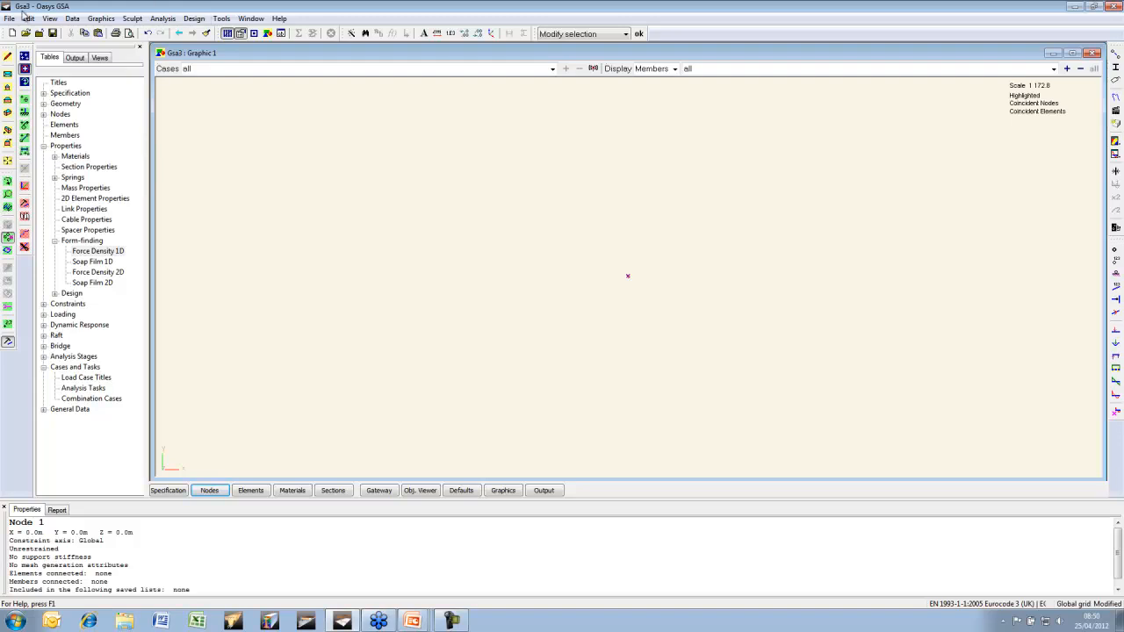
click(132, 19)
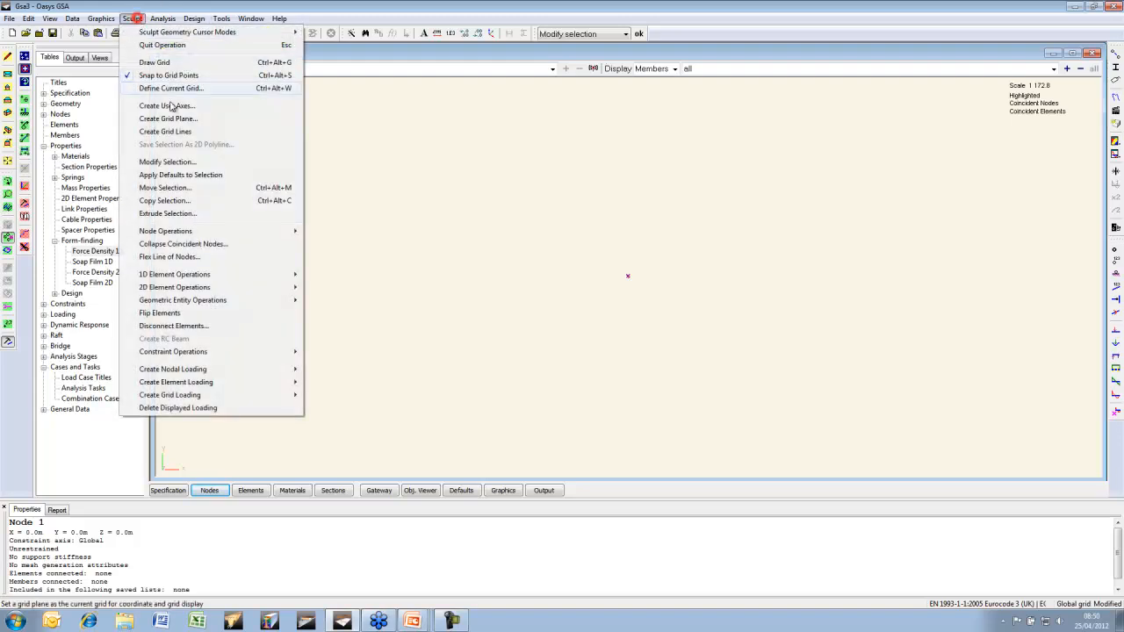
click(185, 214)
click(32, 81)
double_click(81, 131)
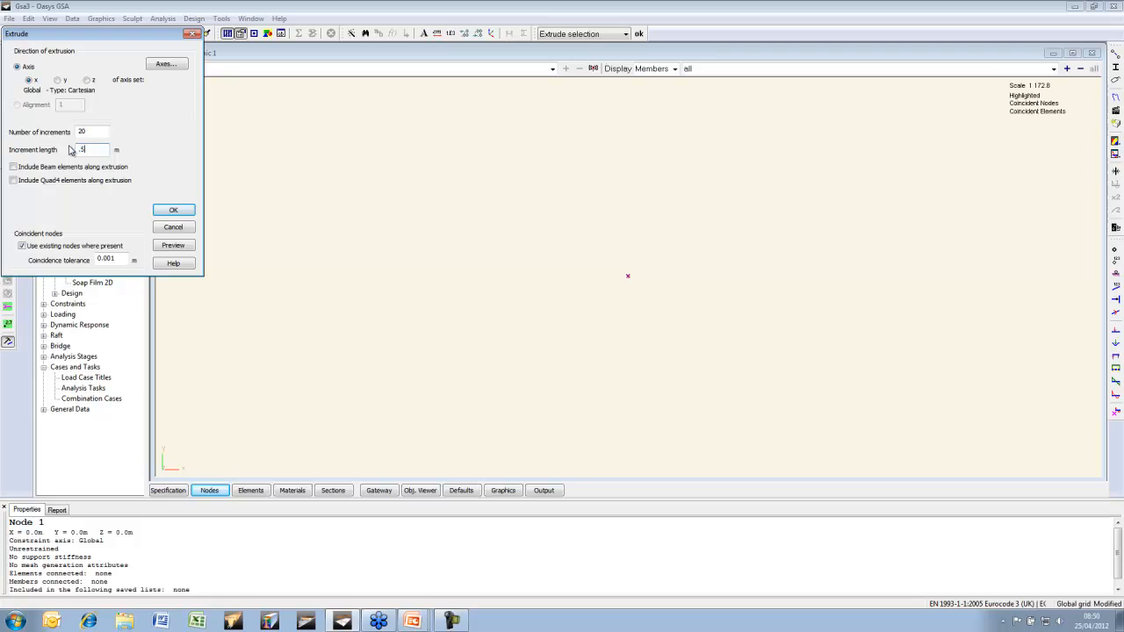
click(40, 167)
click(167, 212)
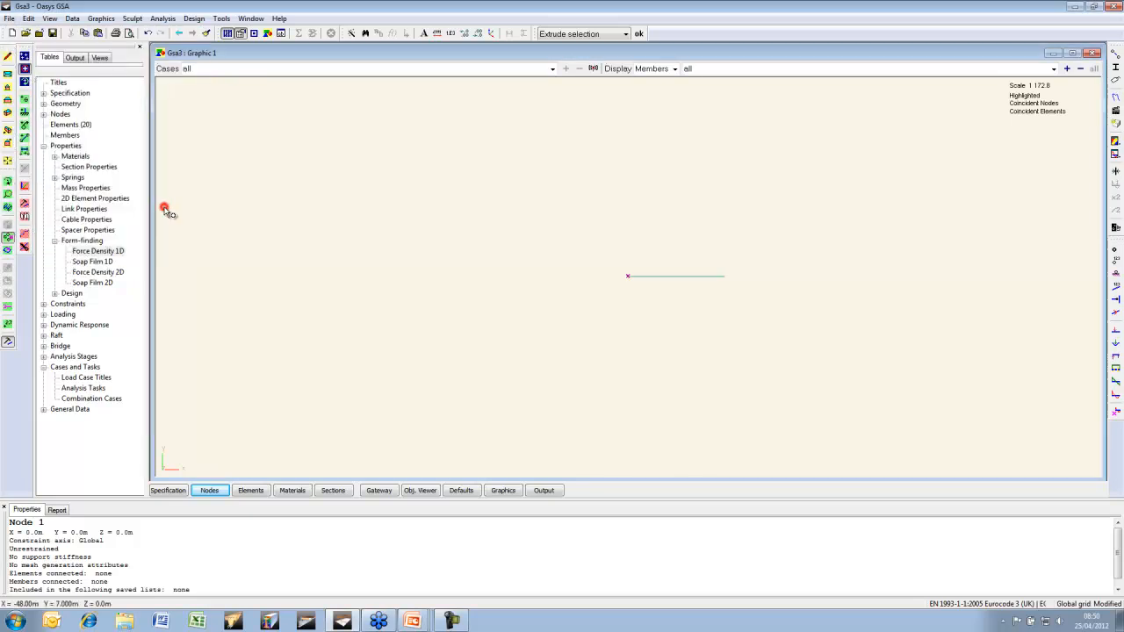
click(1116, 251)
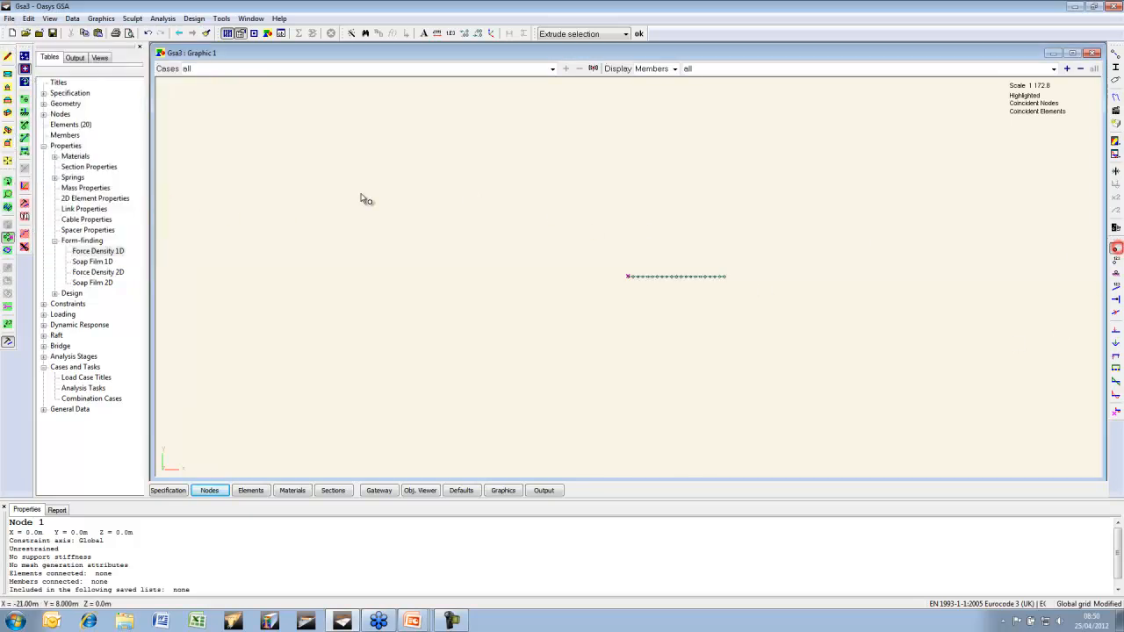
click(8, 161)
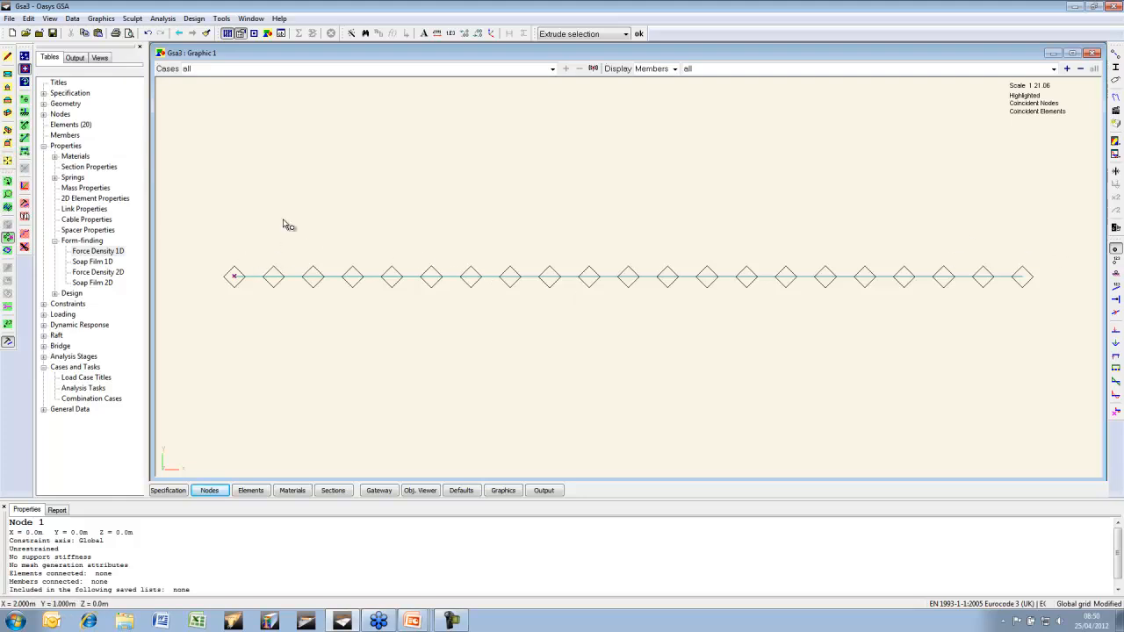
Extrude the whole line of beams along y in 20 increments of 0.5 m, including Beam and Quad4 elements
click(8, 250)
drag(276, 275, 1036, 322)
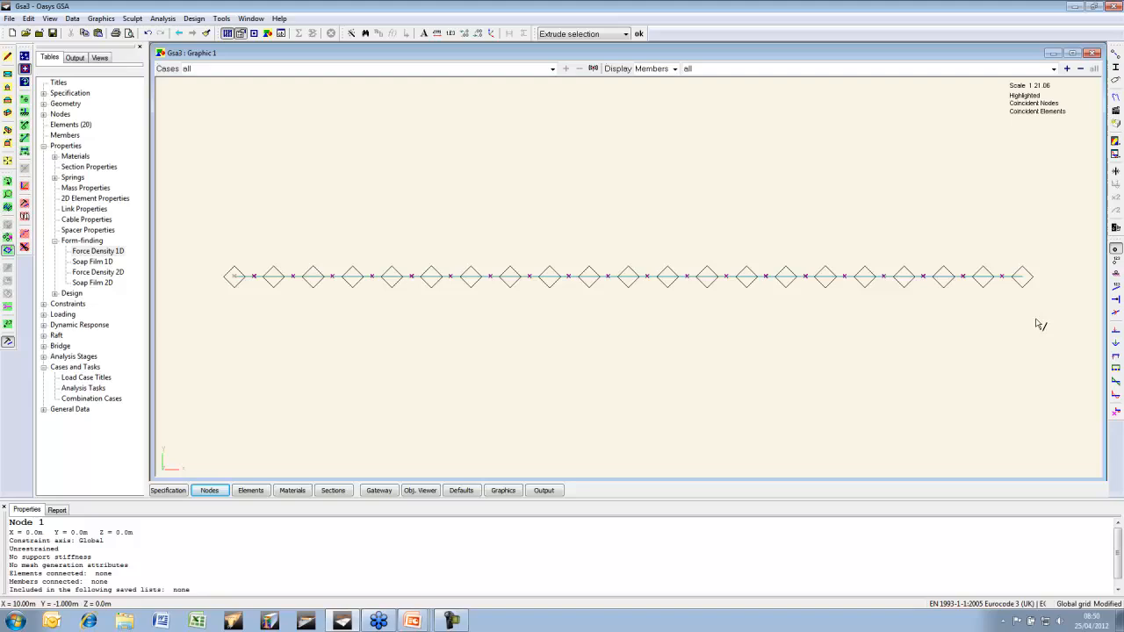
click(639, 34)
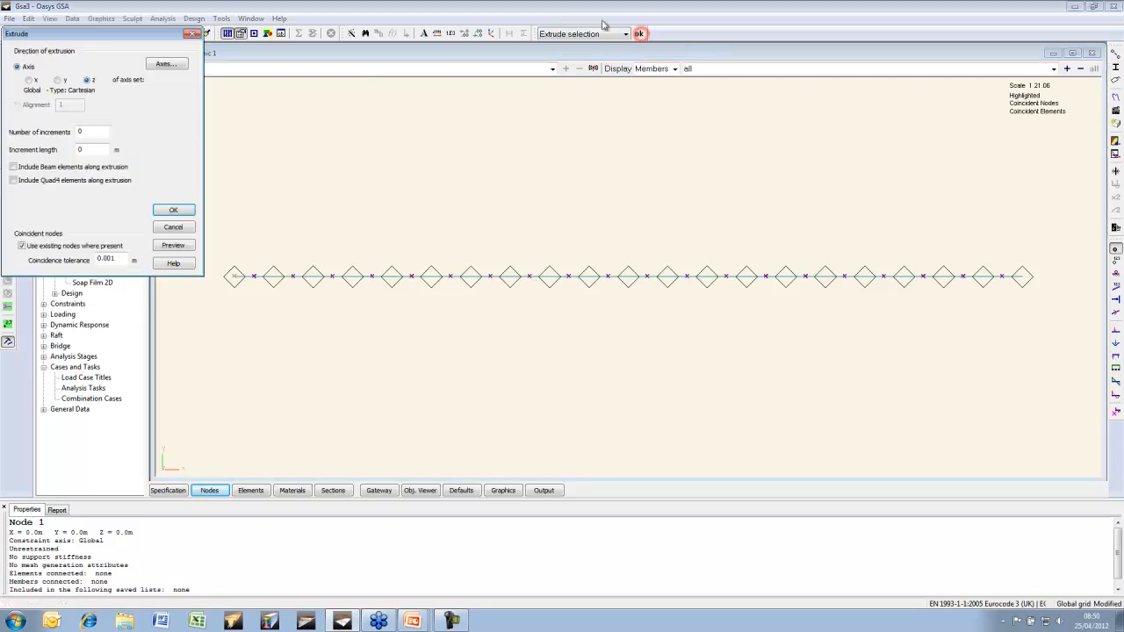
click(55, 80)
double_click(82, 132)
text(20)
key(Tab)
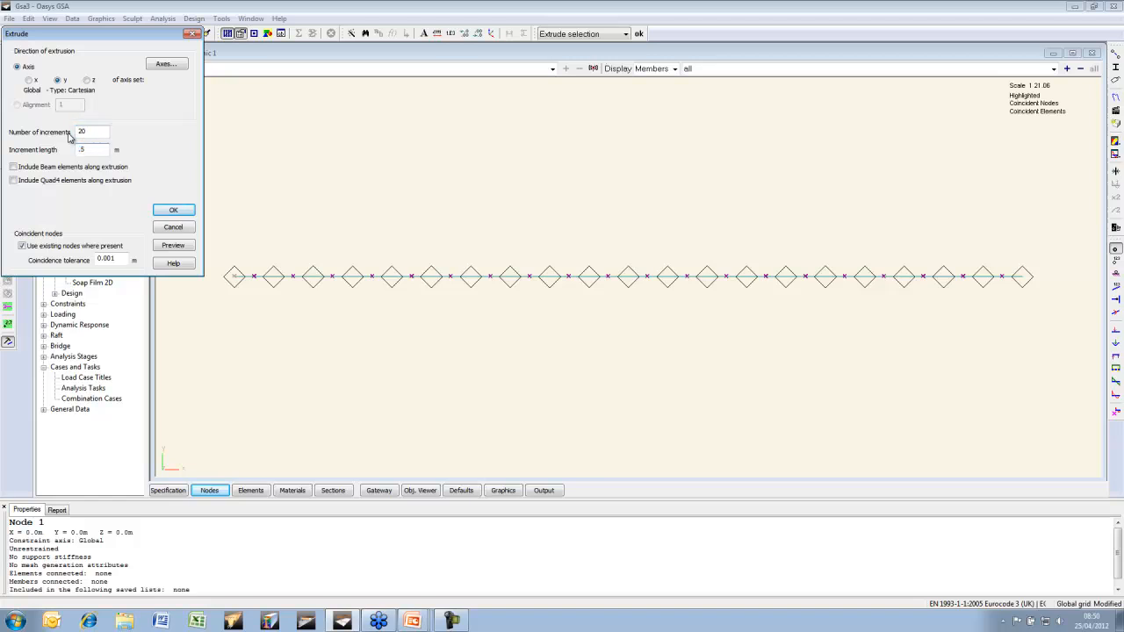
click(26, 169)
click(14, 181)
click(176, 211)
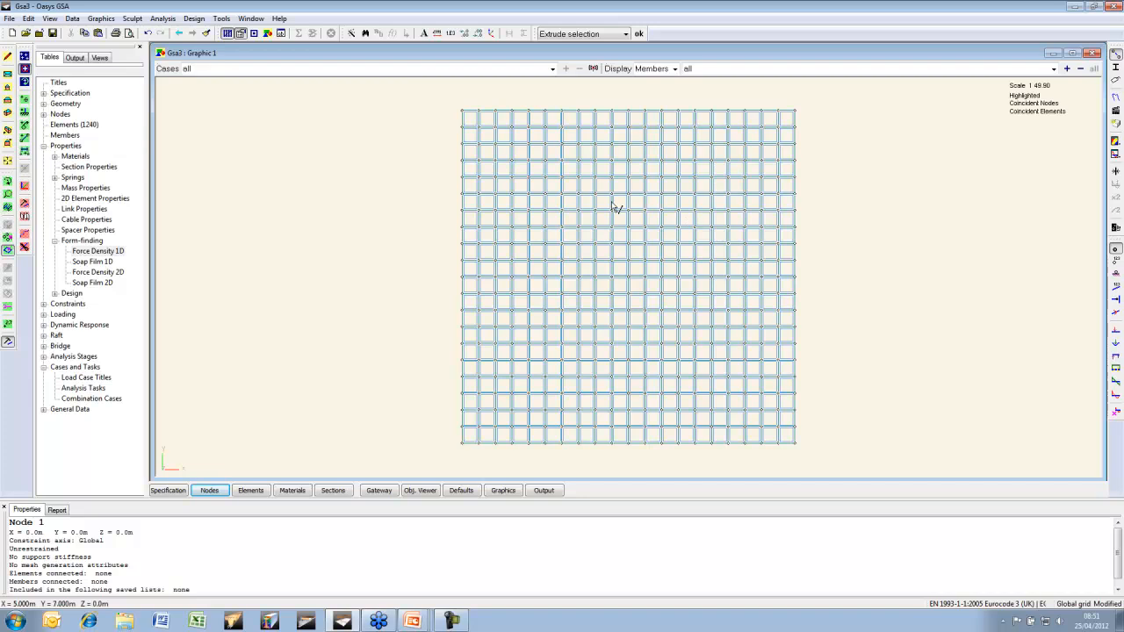
Restrain the midpoint node on each of the mesh's four edges and display the support symbols
click(7, 237)
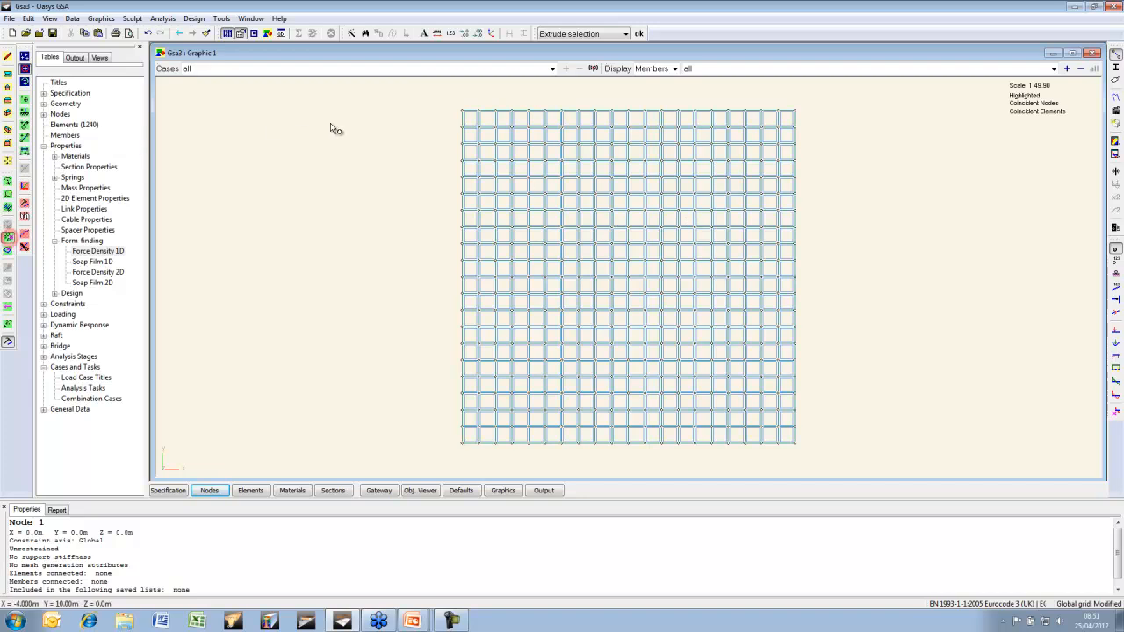
click(644, 442)
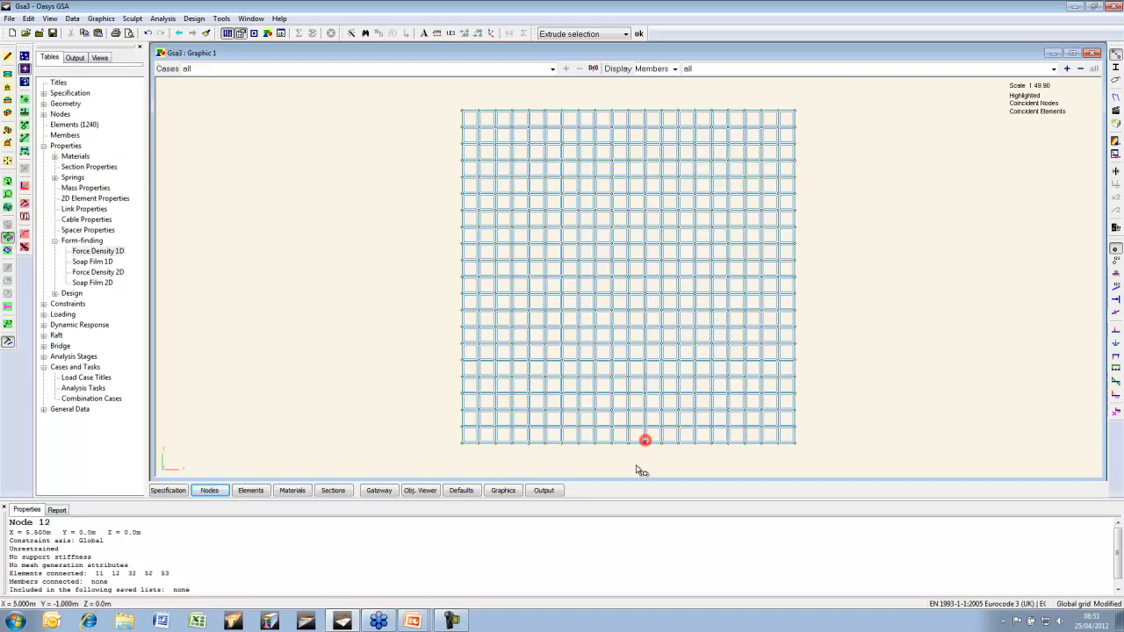
click(795, 276)
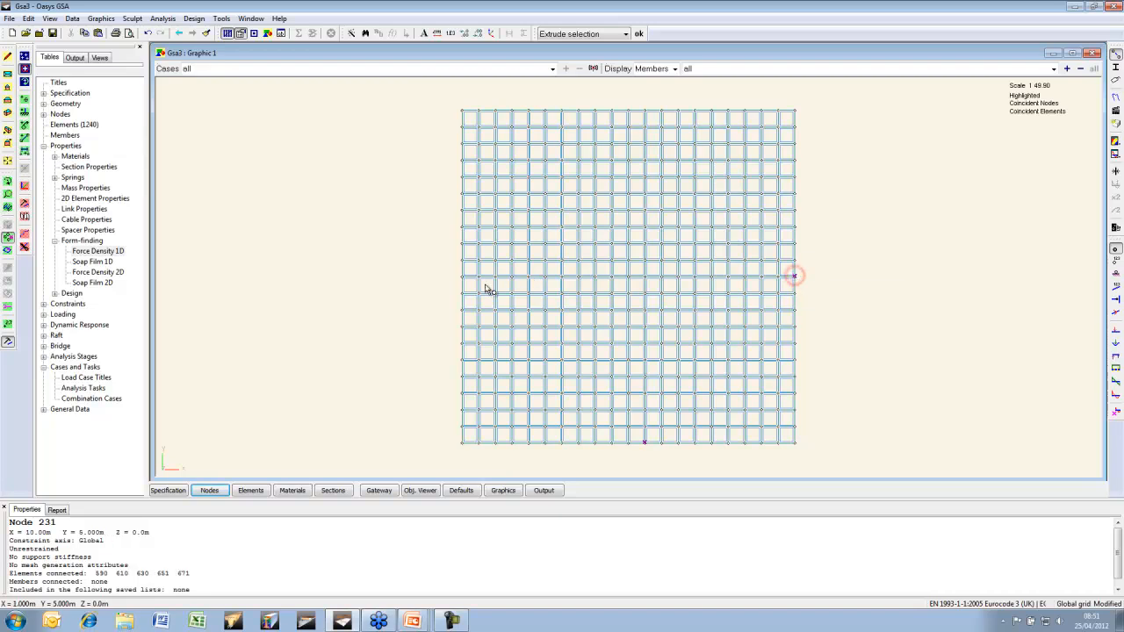
click(462, 275)
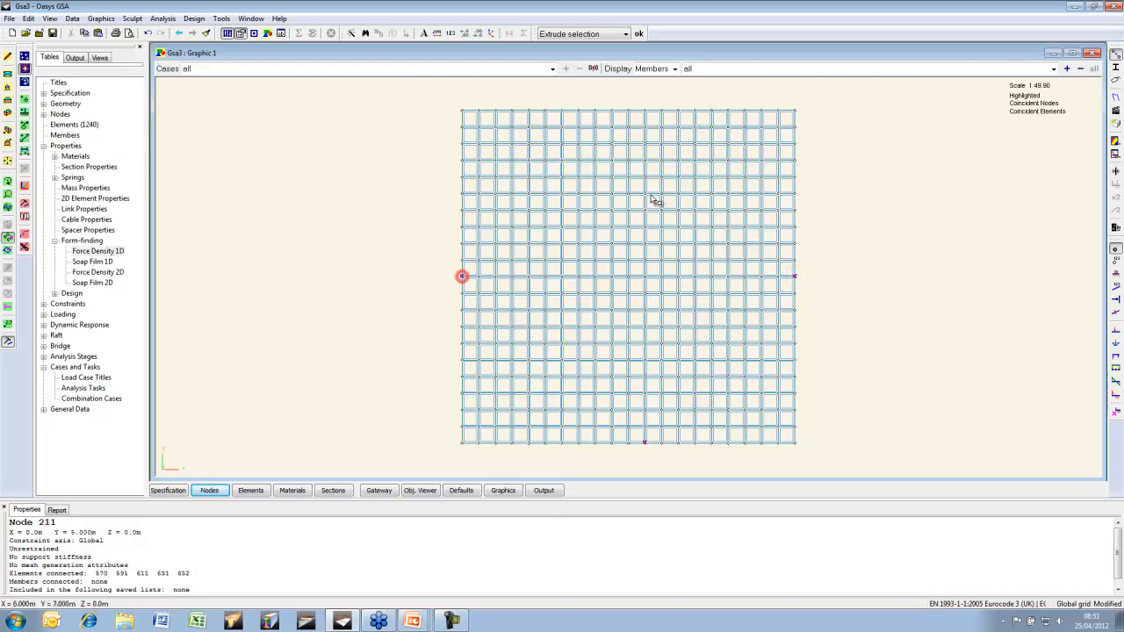
click(628, 113)
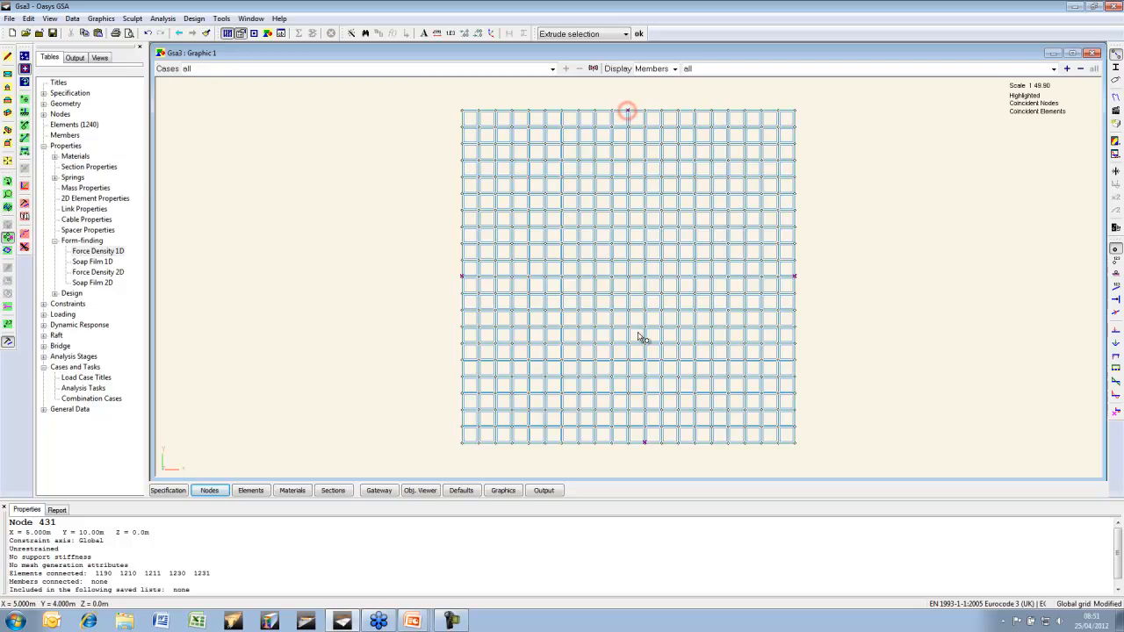
click(627, 442)
click(643, 442)
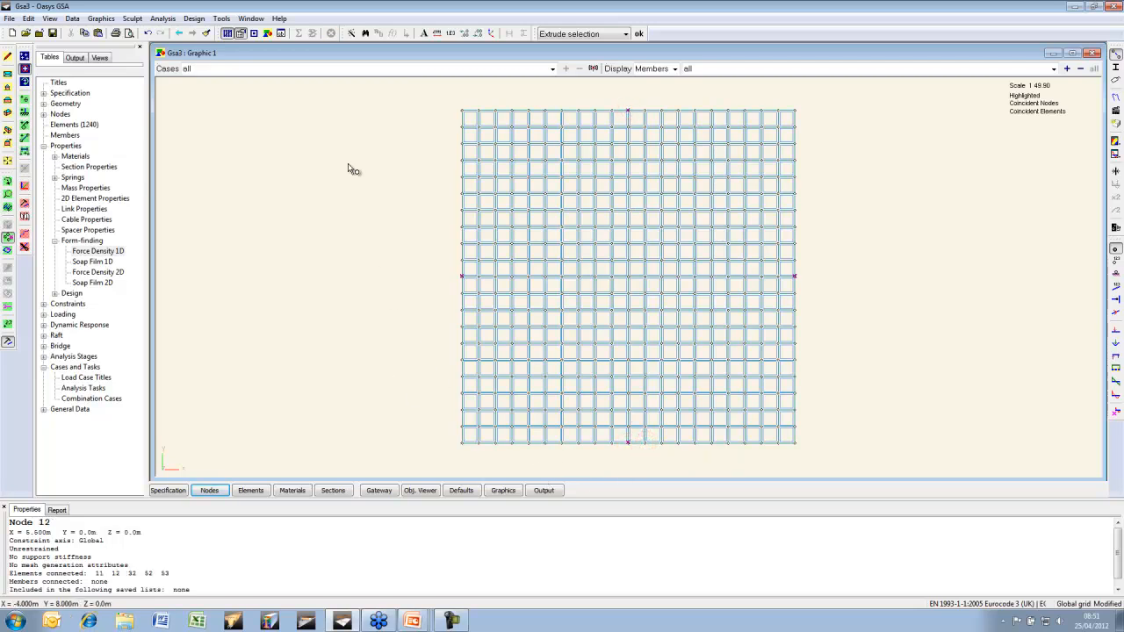
click(24, 204)
click(117, 203)
click(220, 189)
click(1115, 274)
Define beam section 1 as a solid rectangular Concrete short term section, 200 mm deep and 200 mm wide
click(334, 490)
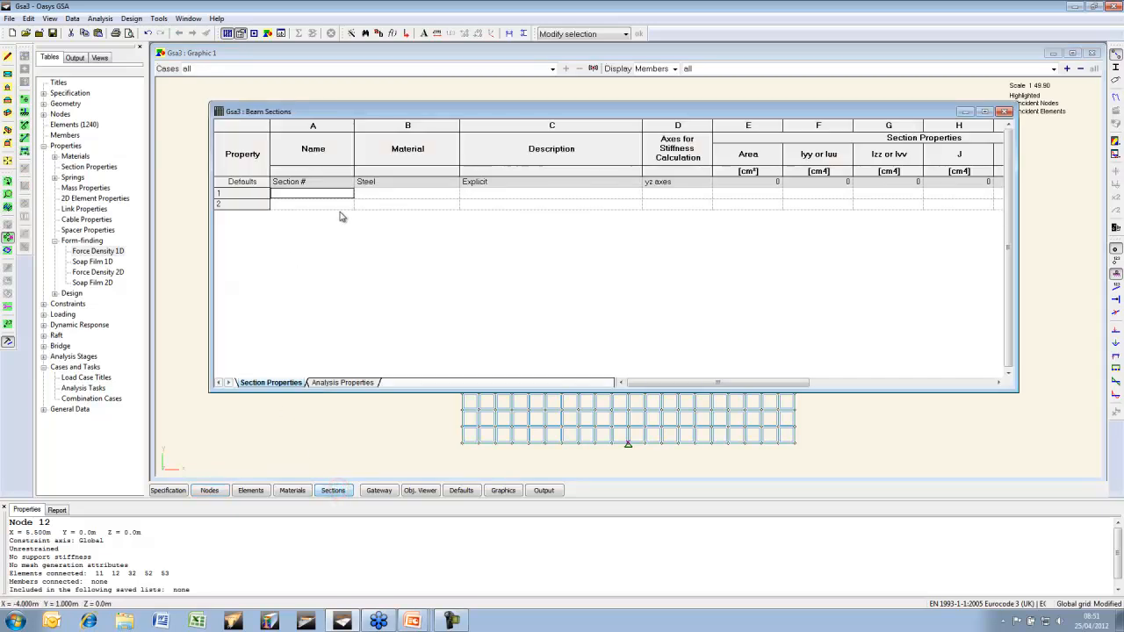
click(352, 33)
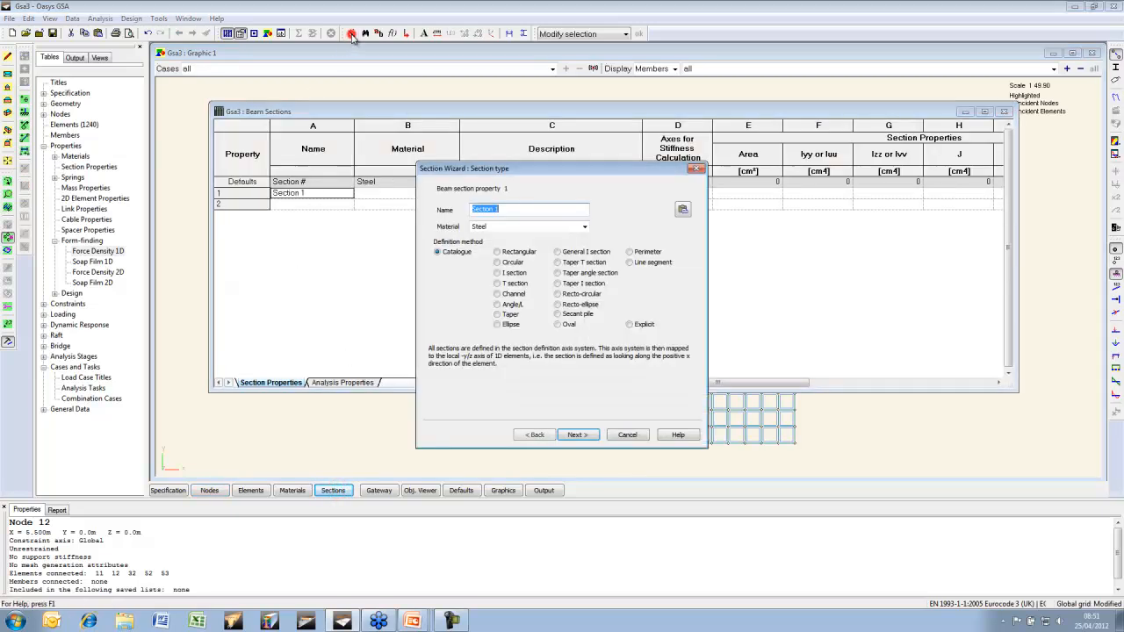
click(584, 226)
click(509, 246)
click(511, 253)
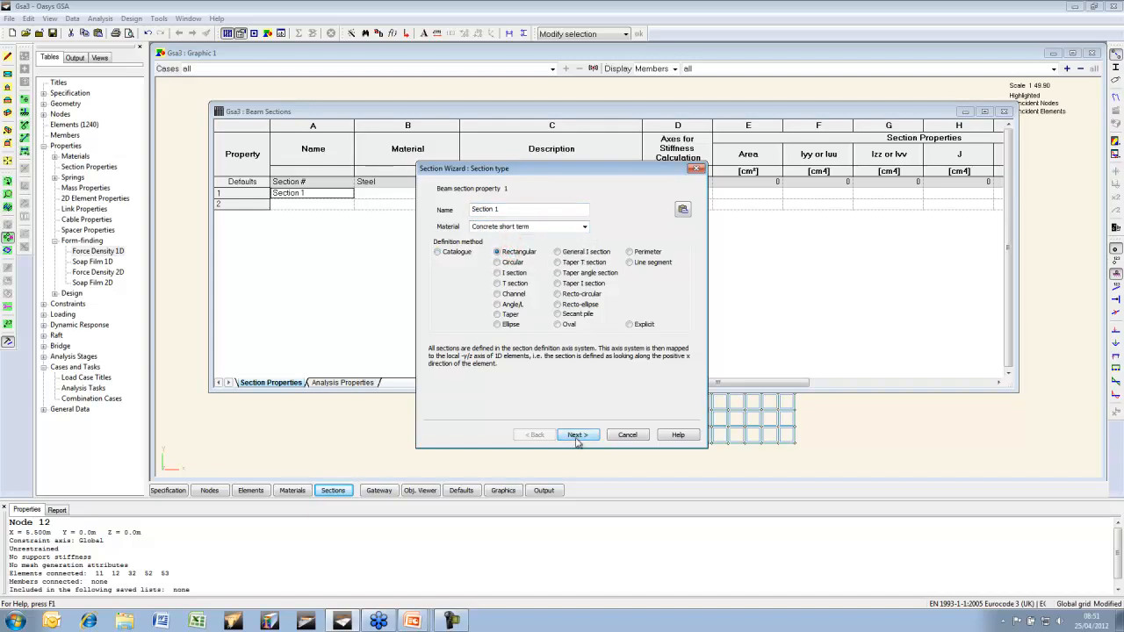
click(575, 434)
click(527, 246)
text(200)
key(Tab)
text(200)
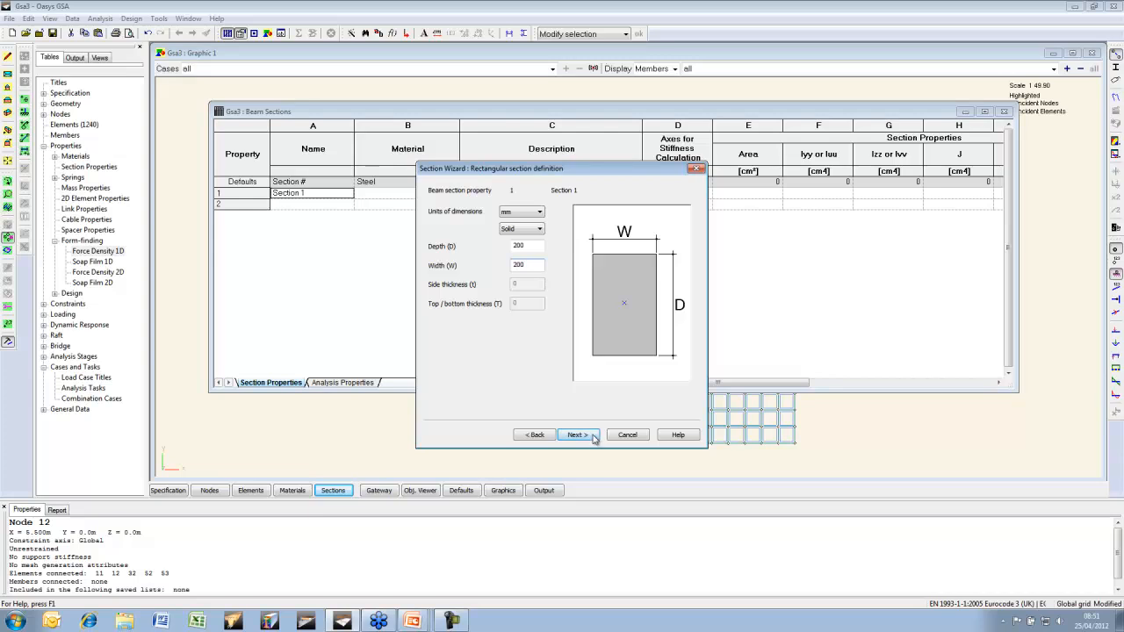
click(595, 437)
click(594, 436)
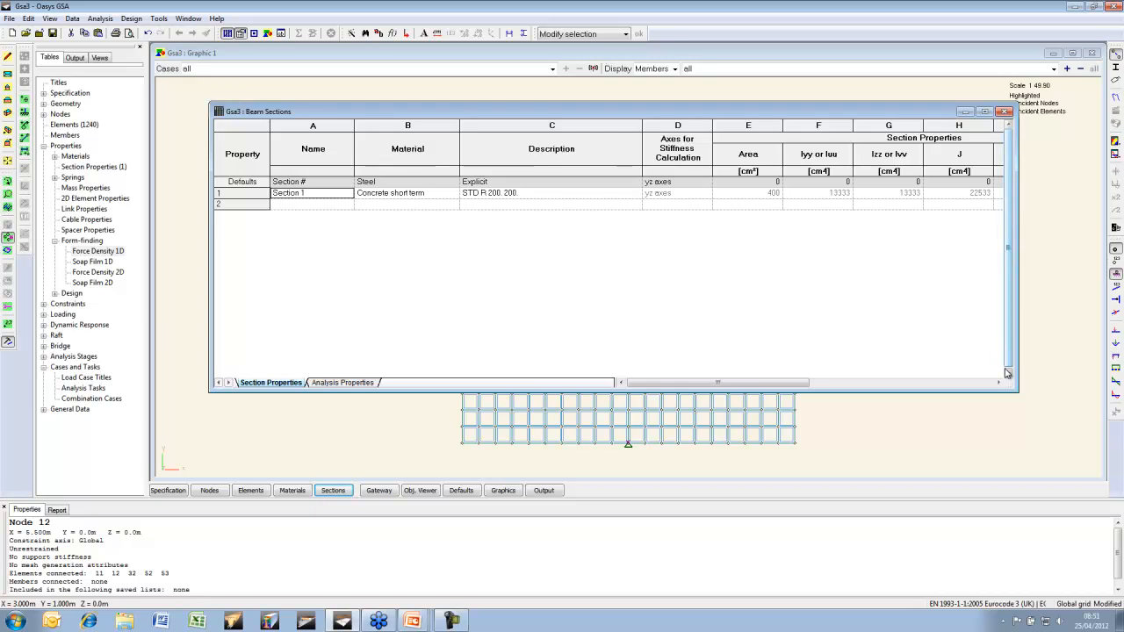
Add 2D element property 1 named "shell" with type Shell and the Global axis, arranging the property tables side by side
drag(1008, 380, 1012, 298)
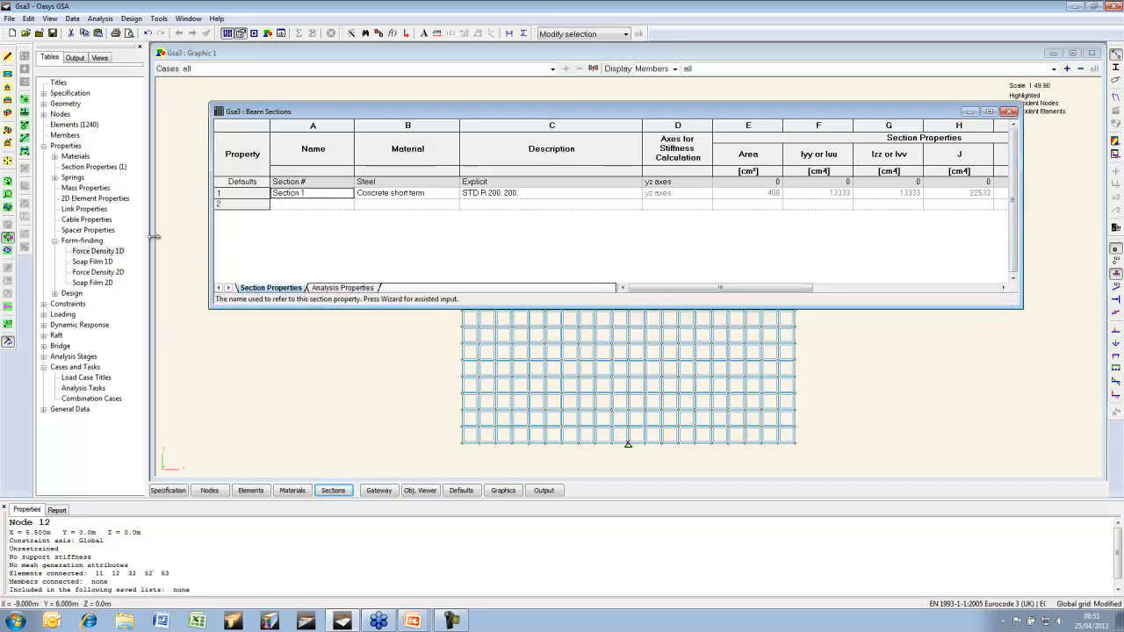
double_click(95, 198)
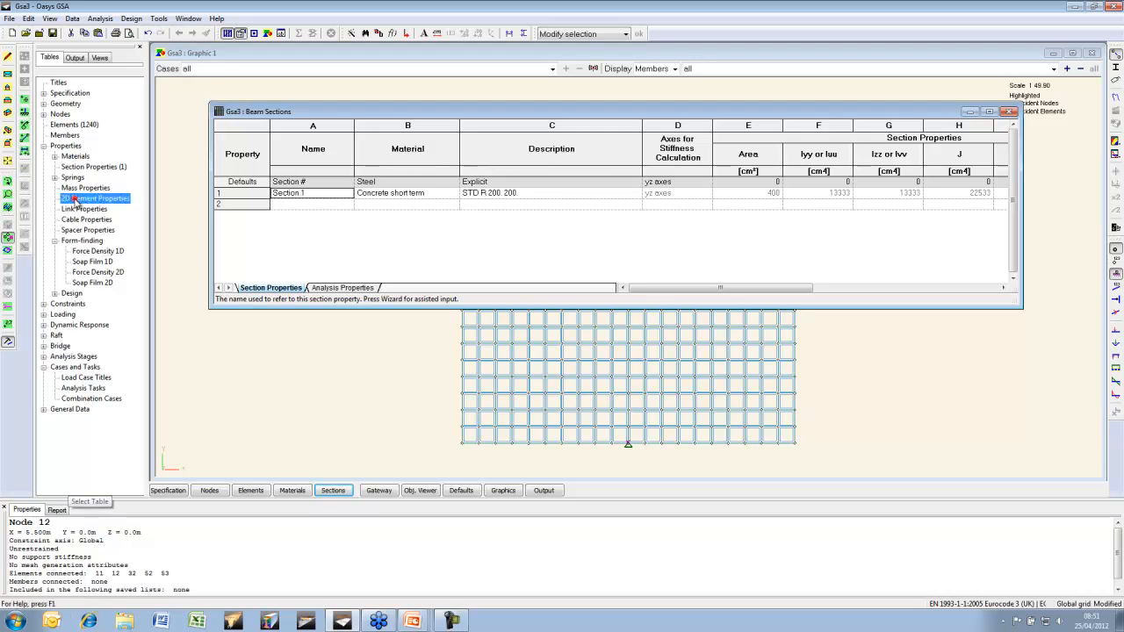
drag(374, 116, 332, 277)
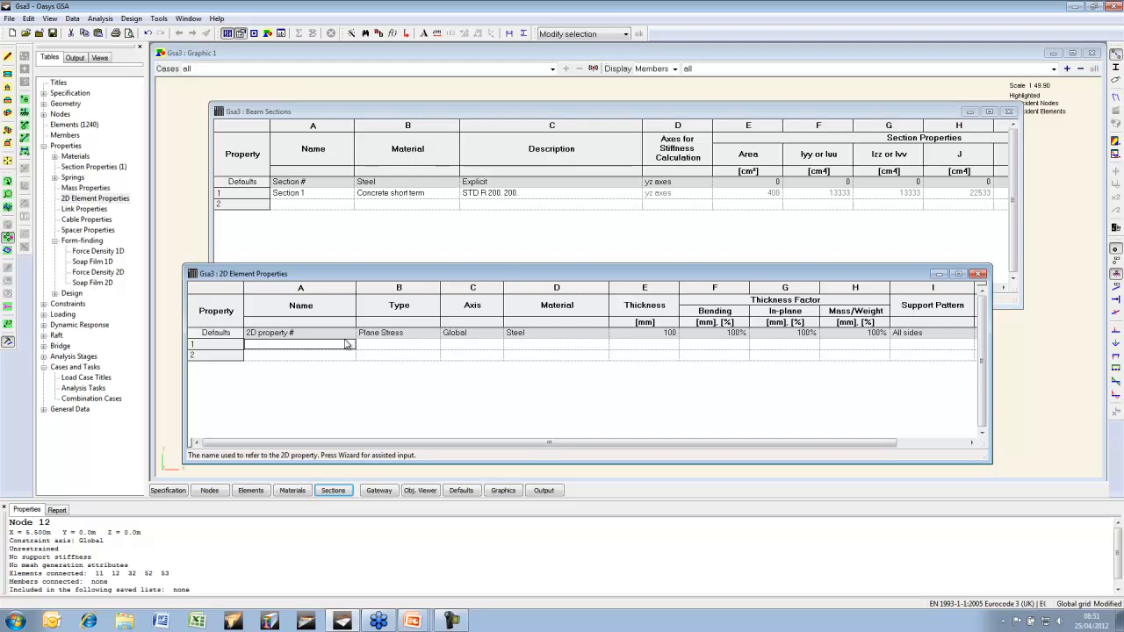
text(shell)
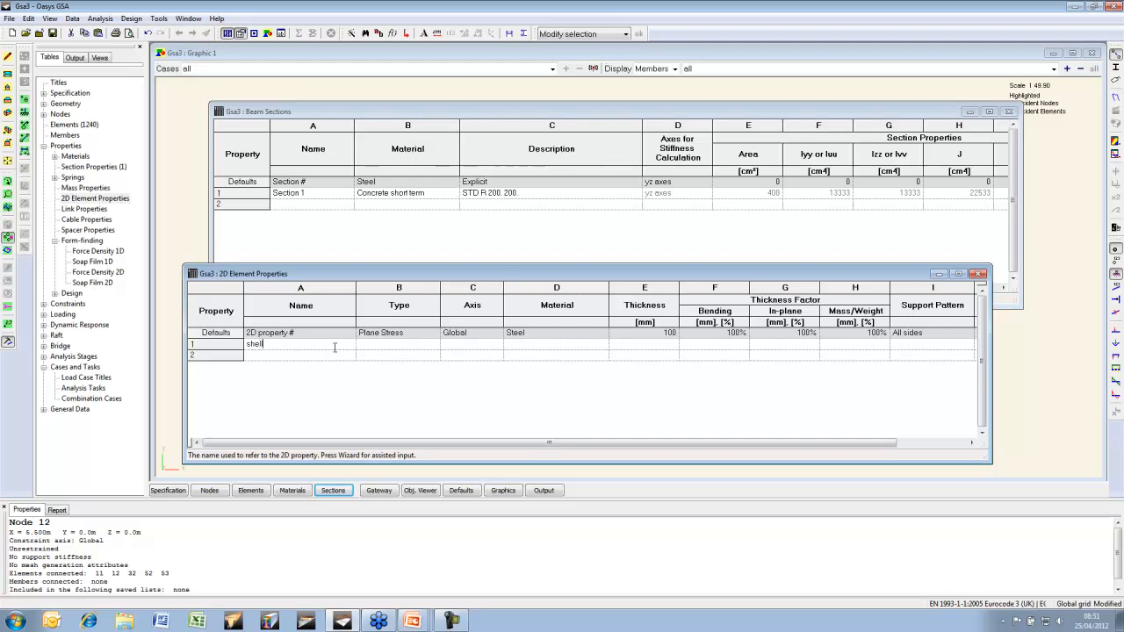
key(Tab)
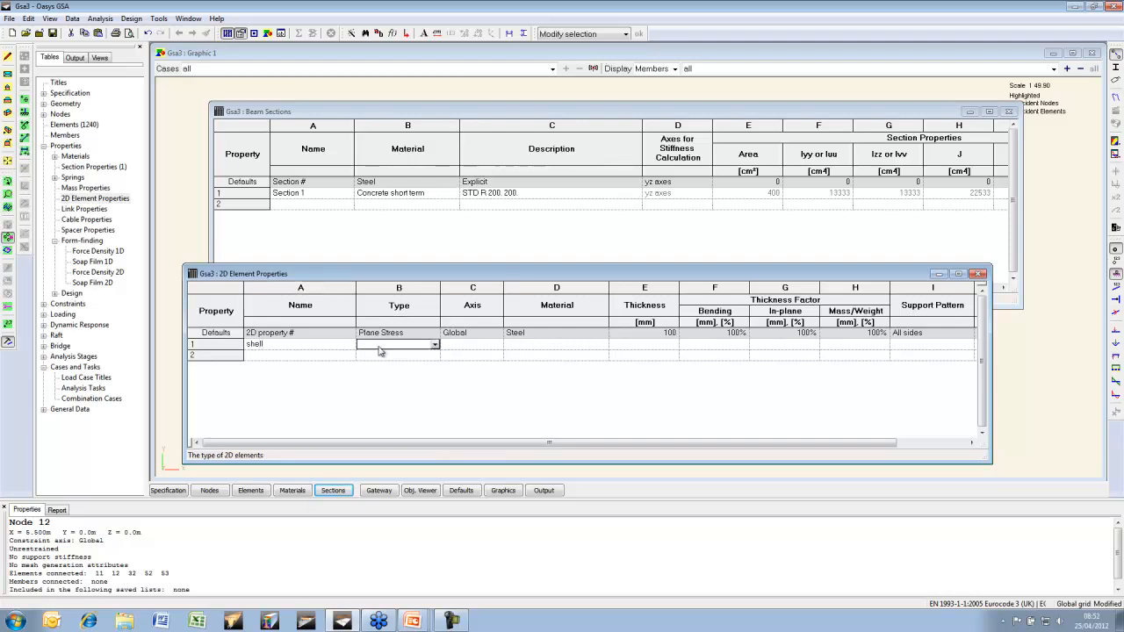
click(434, 344)
click(380, 382)
click(497, 350)
click(484, 353)
Set the shell property's material to Concrete long term and its thickness to 50 mm, keeping the default factors
click(576, 343)
click(602, 344)
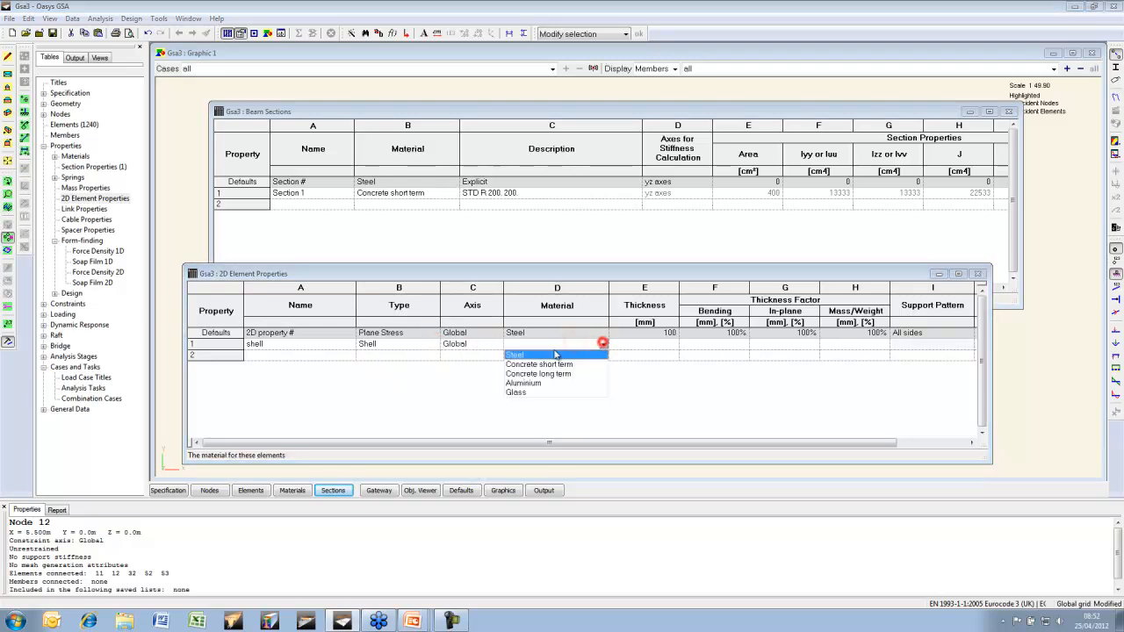
click(557, 364)
click(603, 345)
click(570, 373)
click(667, 346)
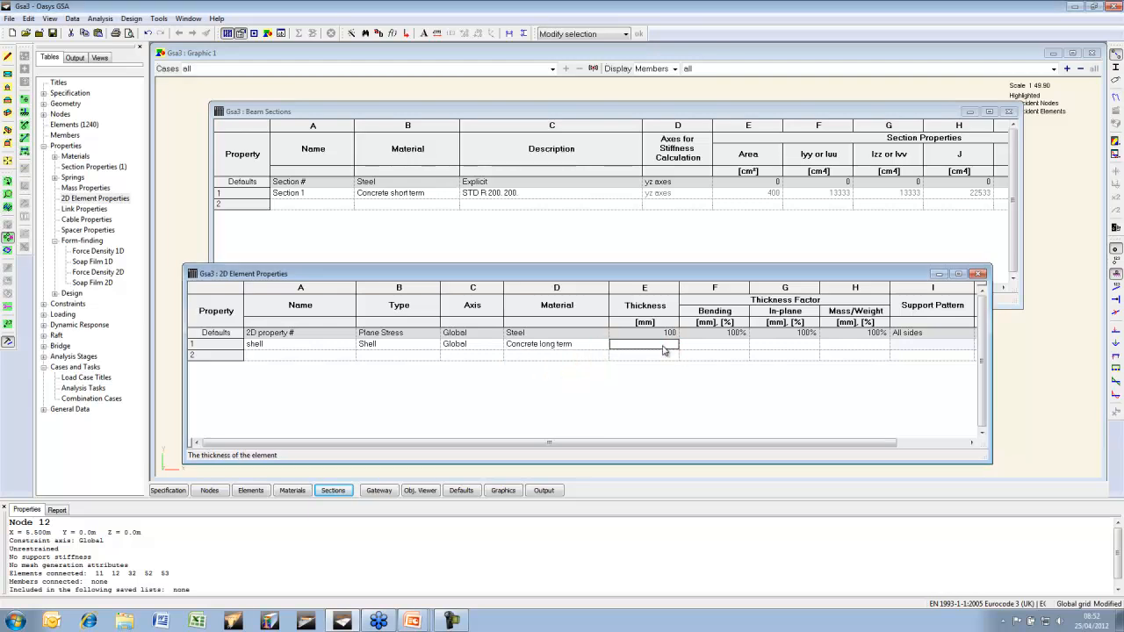
text(50)
key(Tab)
key(Tab)
key(Tab)
key(Tab)
key(Tab)
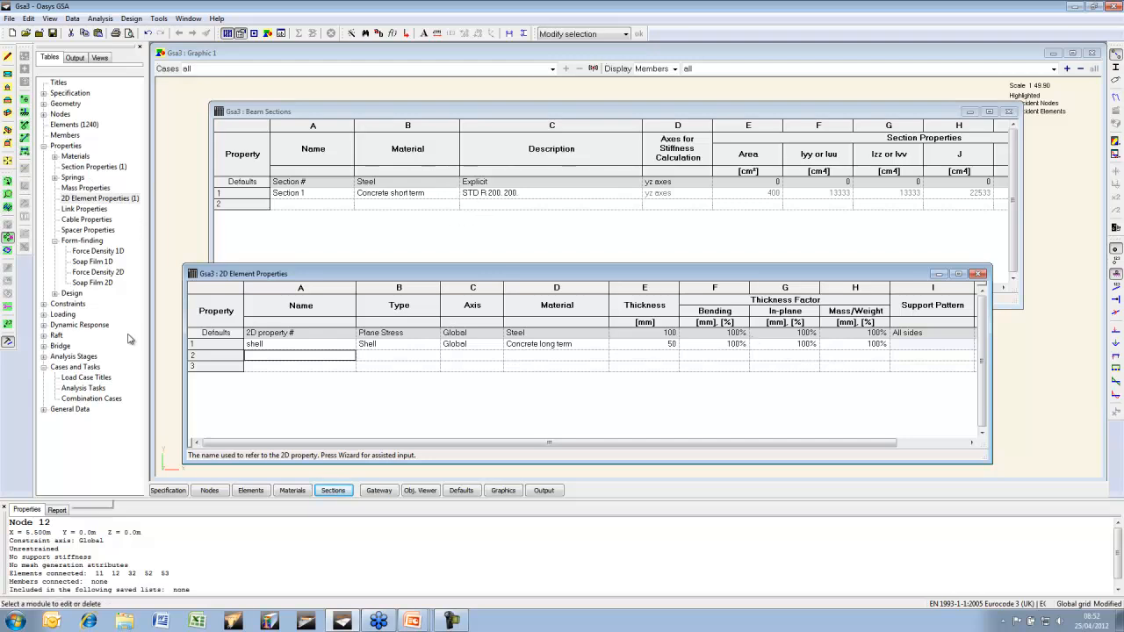
Add two load case titles, "dead" for case 1 and "live" for case 2
click(43, 315)
drag(139, 386, 138, 425)
double_click(87, 440)
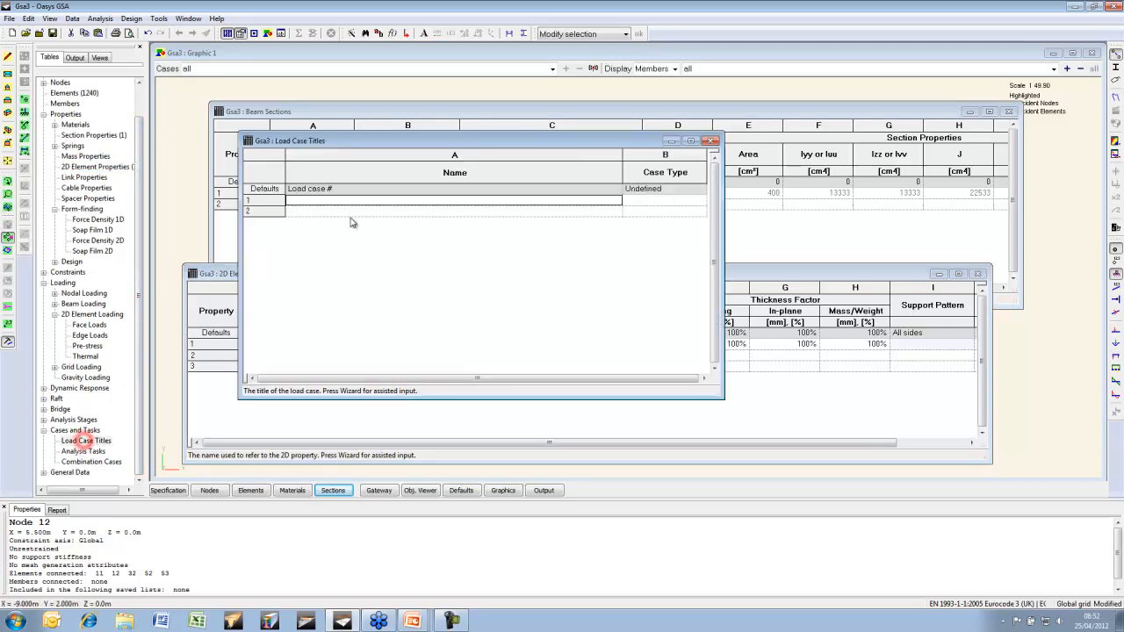
text(de)
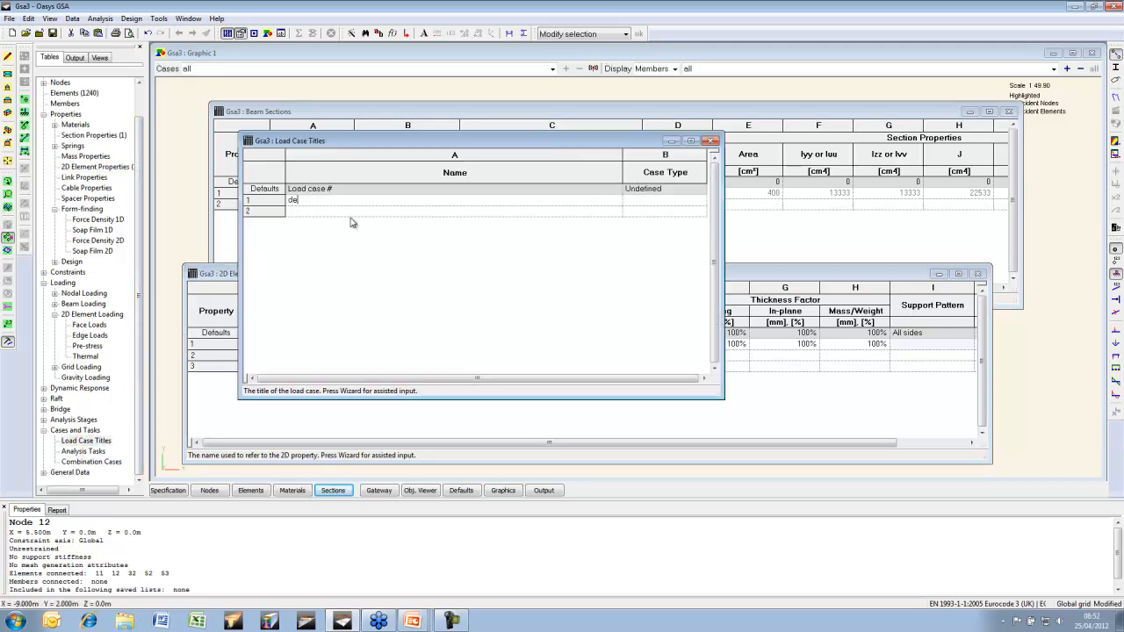
text(ad)
key(Return)
text(l)
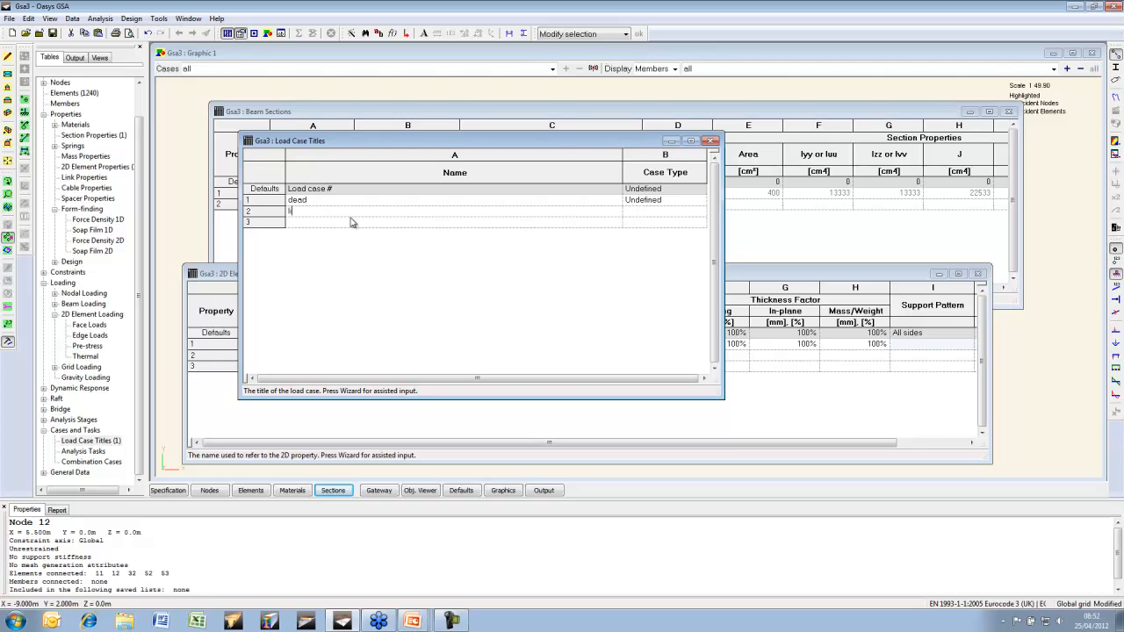
text(ive)
key(Up)
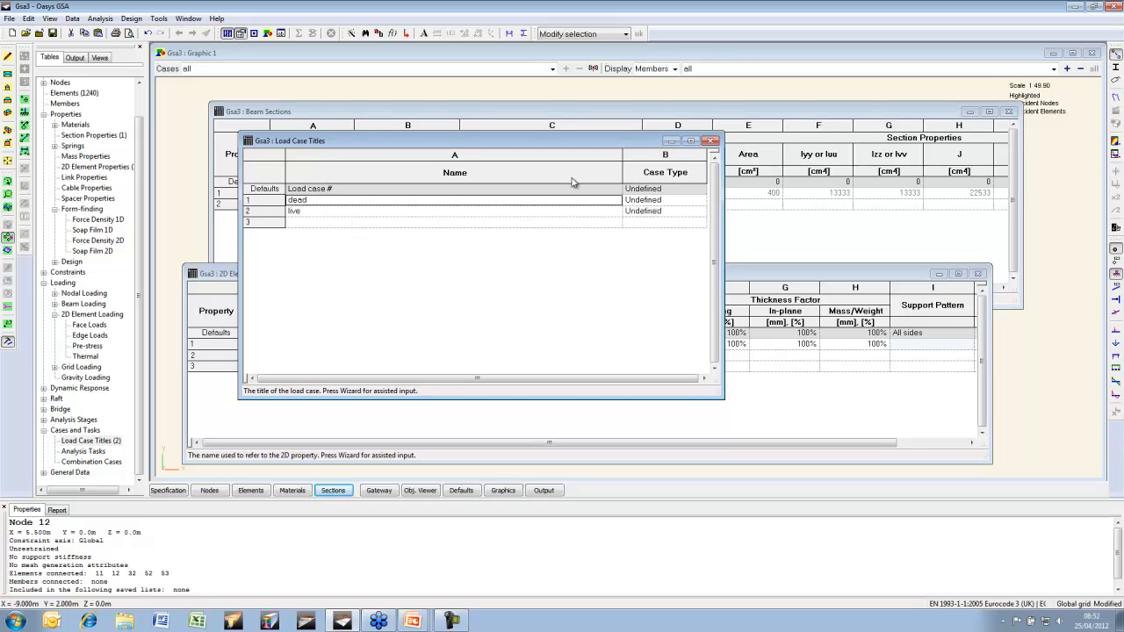
Add a gravity load record for all elements in the dead load case with a z factor of -1
click(714, 142)
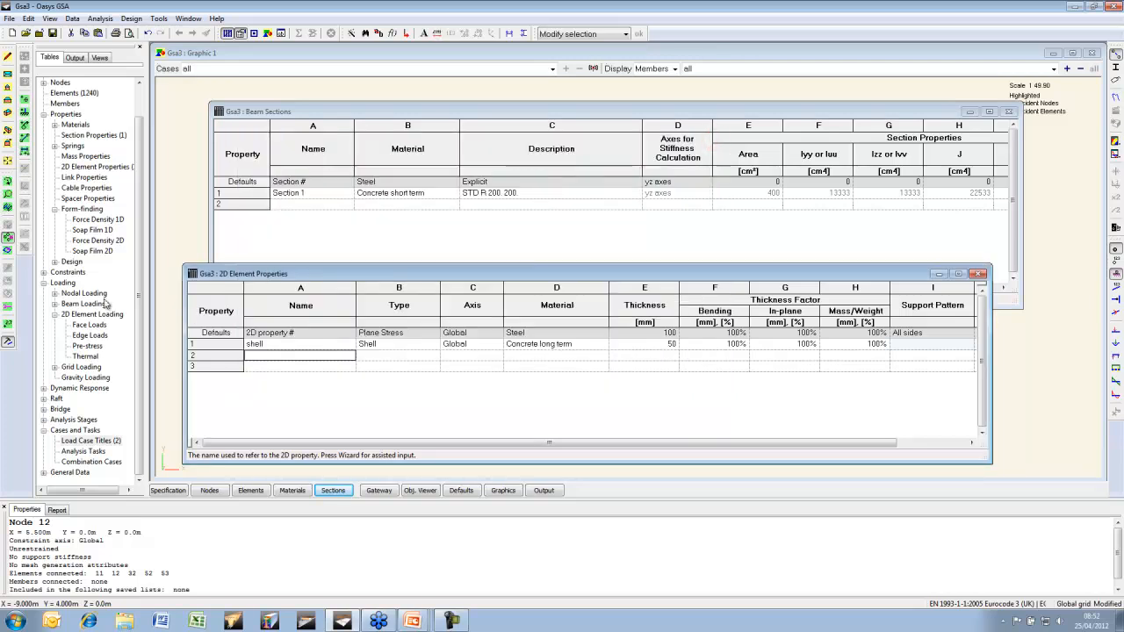
double_click(82, 377)
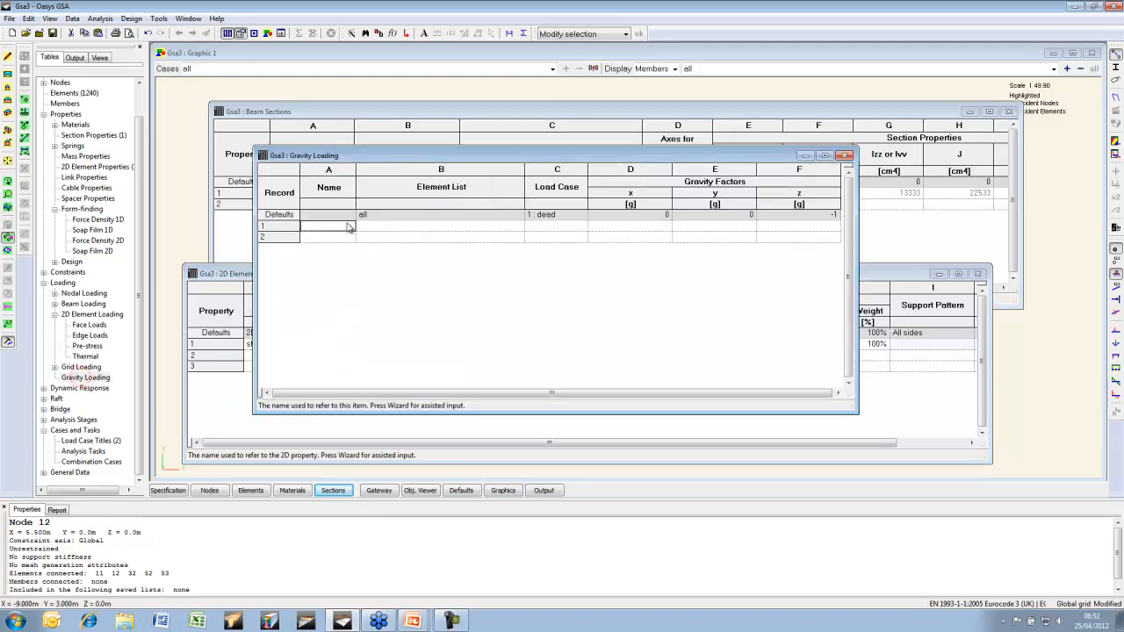
key(Tab)
key(Tab)
key(Tab)
key(Tab)
key(Tab)
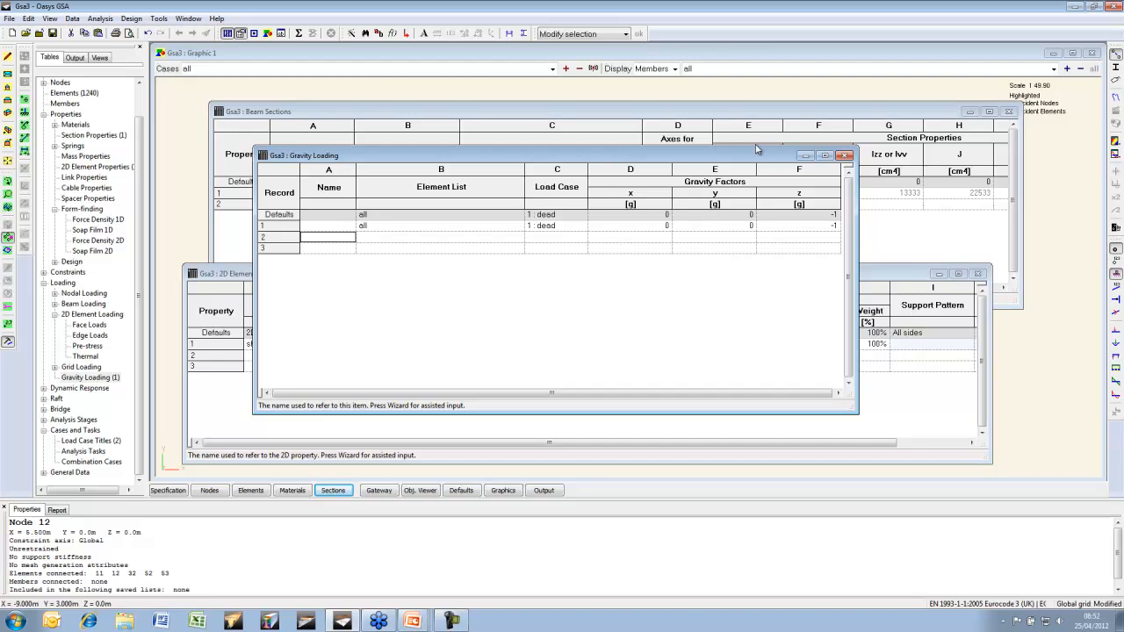
Add a uniform beam load record for element list PB1 in the live load case, using the Global axis
click(55, 305)
double_click(93, 314)
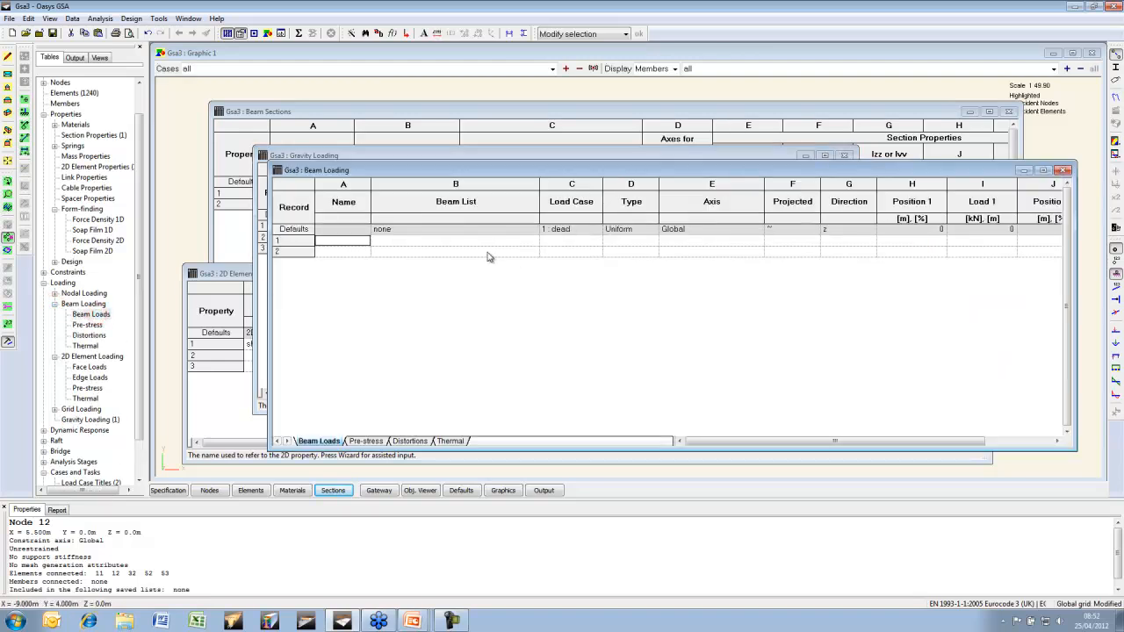
key(Tab)
text(p)
key(Tab)
text(2)
key(Tab)
key(Tab)
key(Tab)
key(Tab)
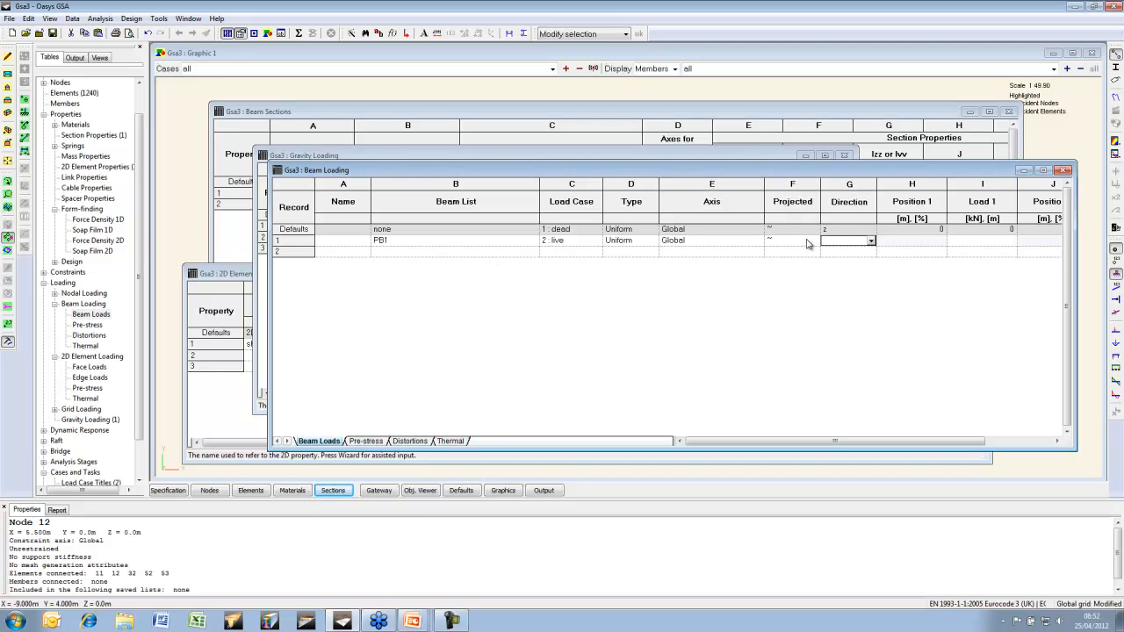
Set the beam load's direction to z and its value to -0.3
key(Return)
click(946, 241)
text(-3)
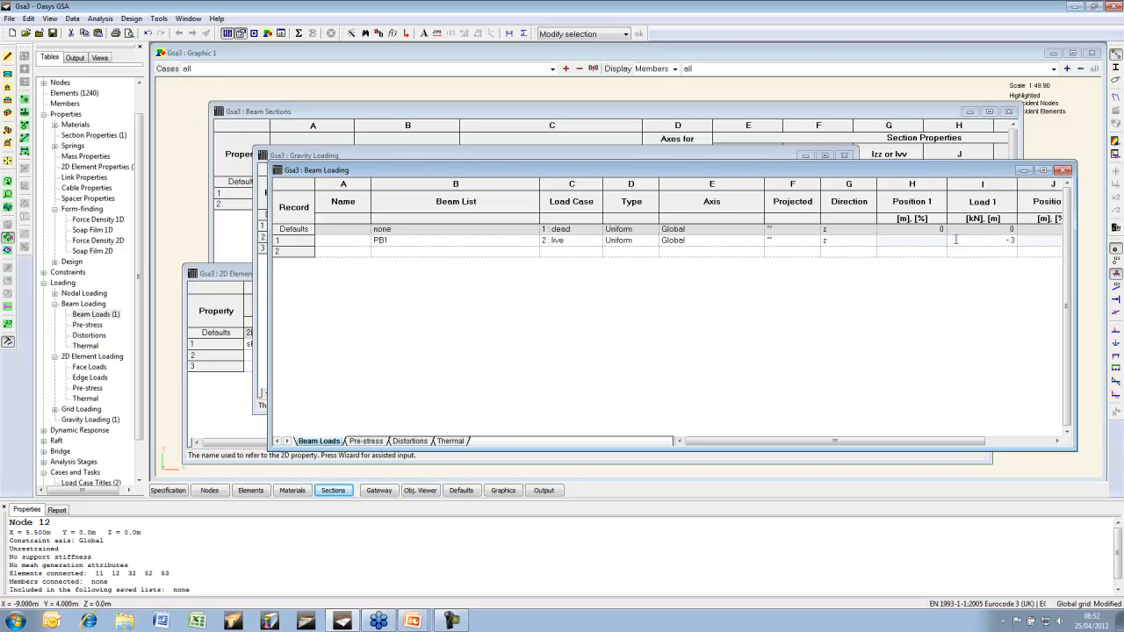
key(Return)
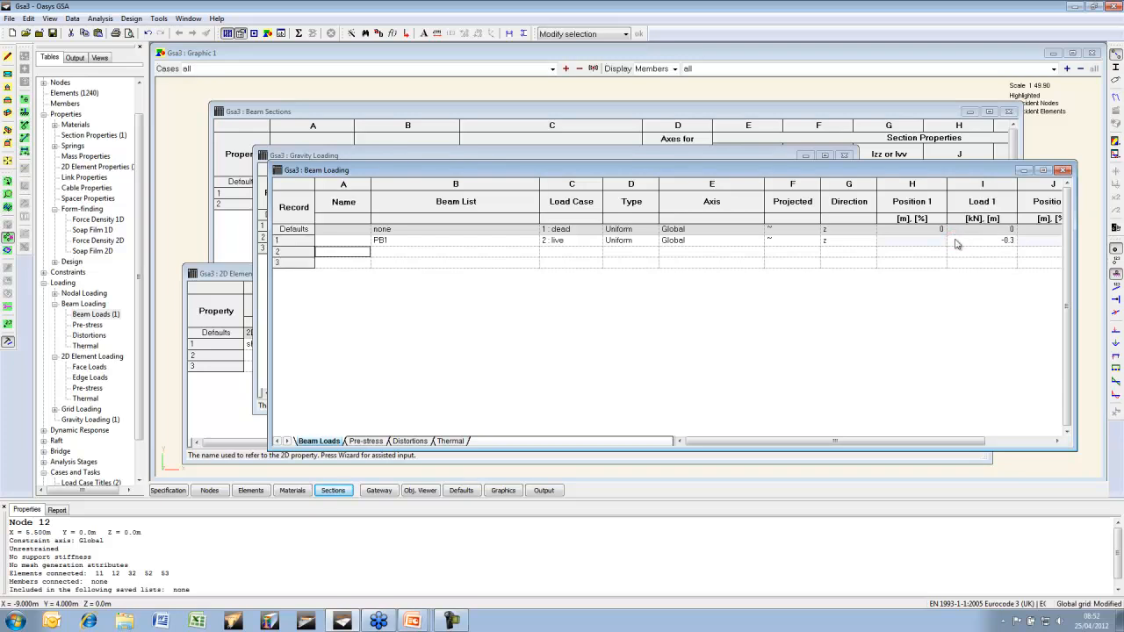
Add a 2D face load record for element list PA1 in the live load case with the Global axis, arranging the load tables one above the other
drag(724, 450, 725, 338)
drag(710, 164, 725, 125)
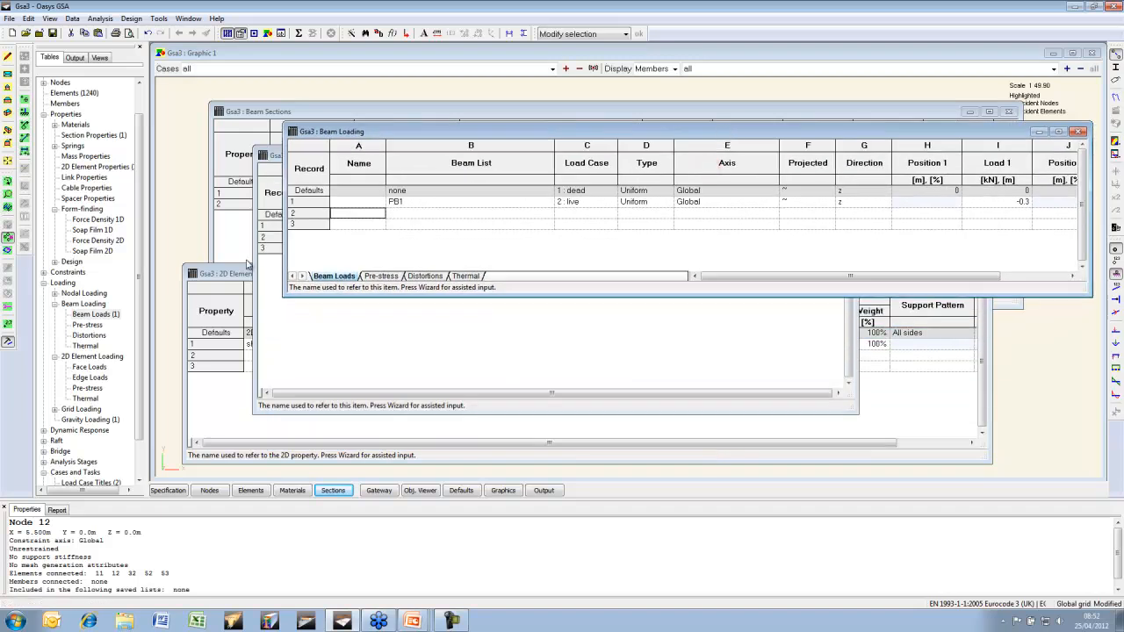
double_click(89, 368)
drag(422, 158, 402, 313)
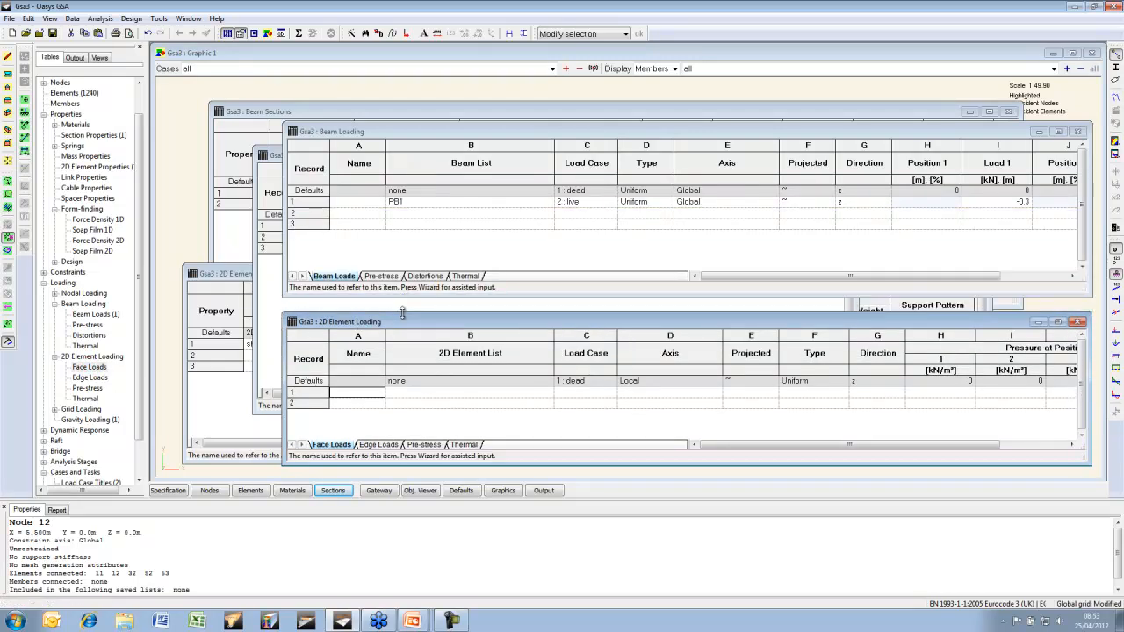
key(Tab)
text(p)
key(Tab)
text(2)
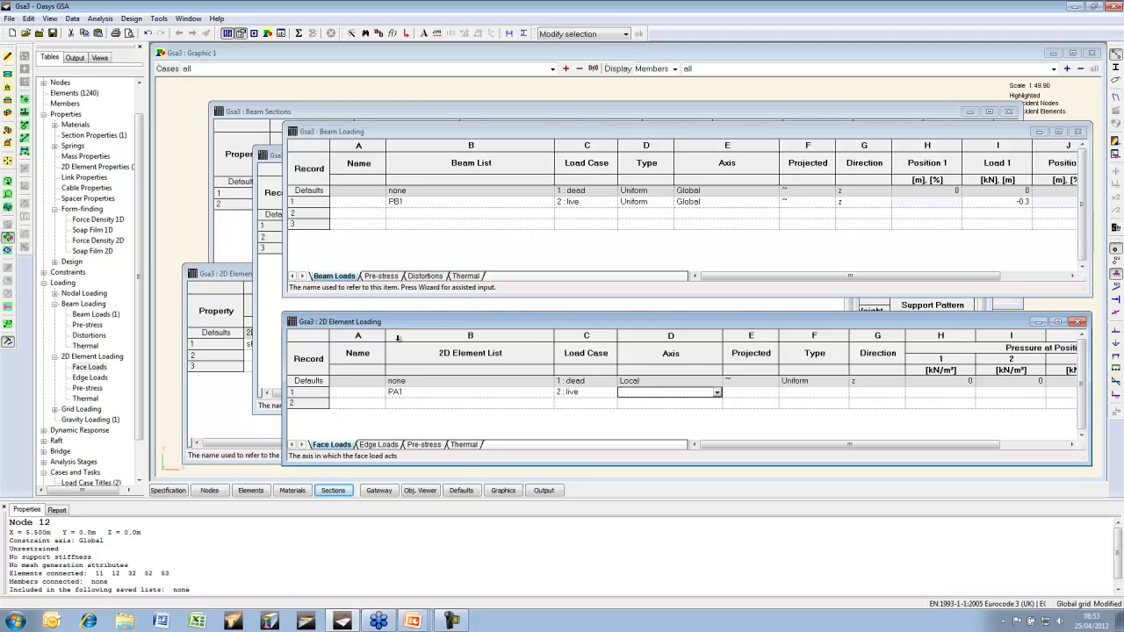
click(717, 394)
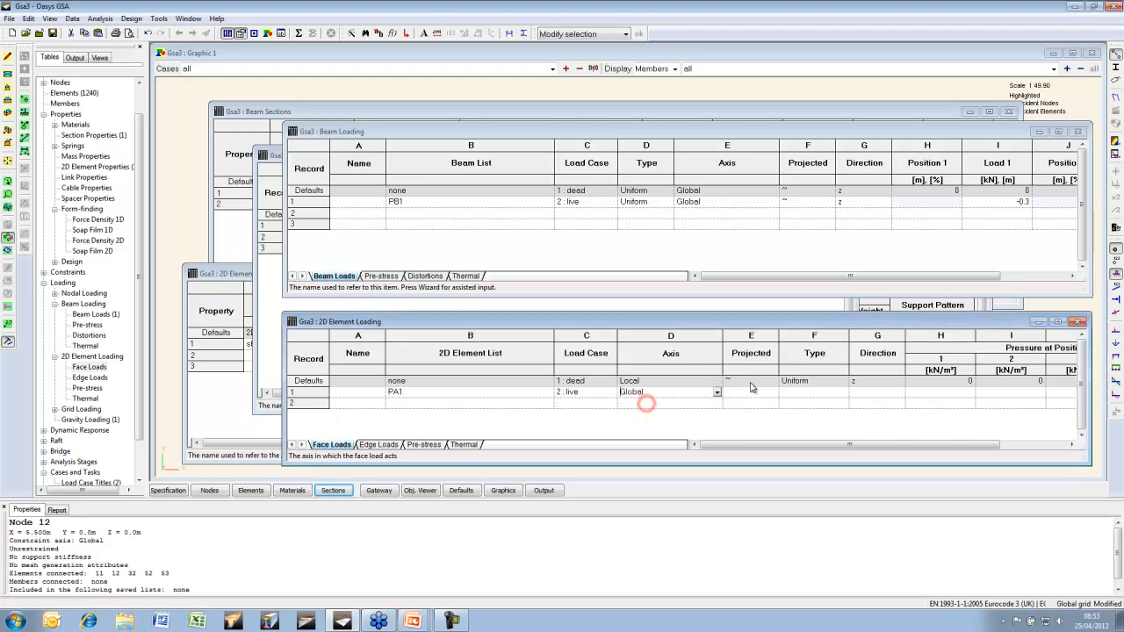
Make both the live beam load and the live face load projected
click(828, 201)
click(808, 221)
click(772, 393)
click(773, 393)
click(757, 413)
Complete the face load as Uniform in the z direction with a pressure of -0.6 kN/m²
click(808, 394)
key(Tab)
key(Tab)
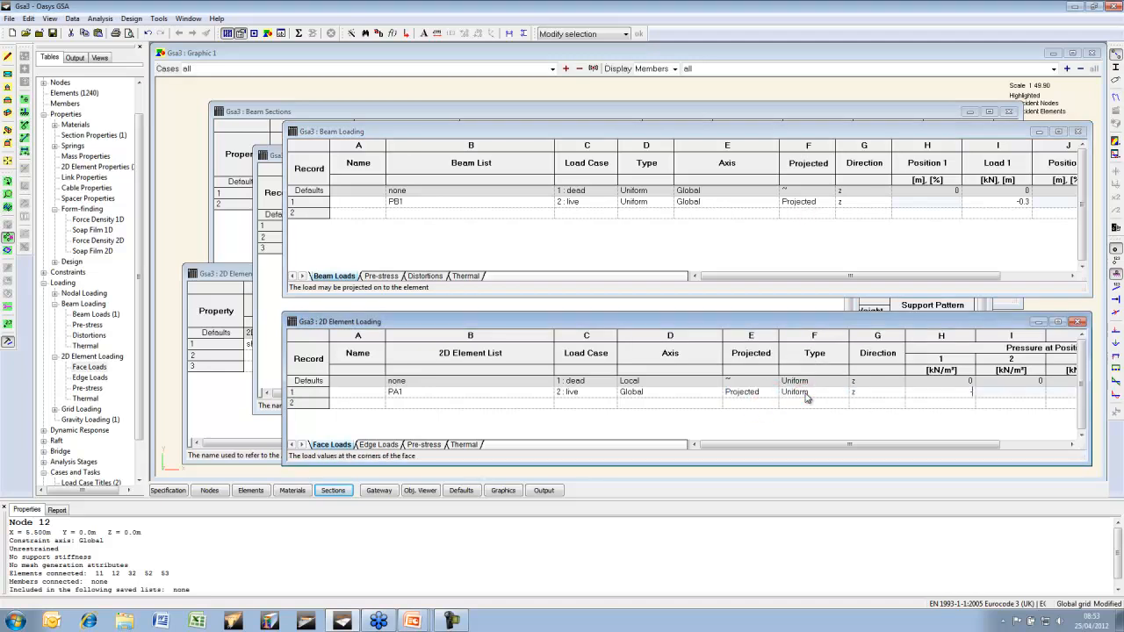
text(-0.6)
key(Return)
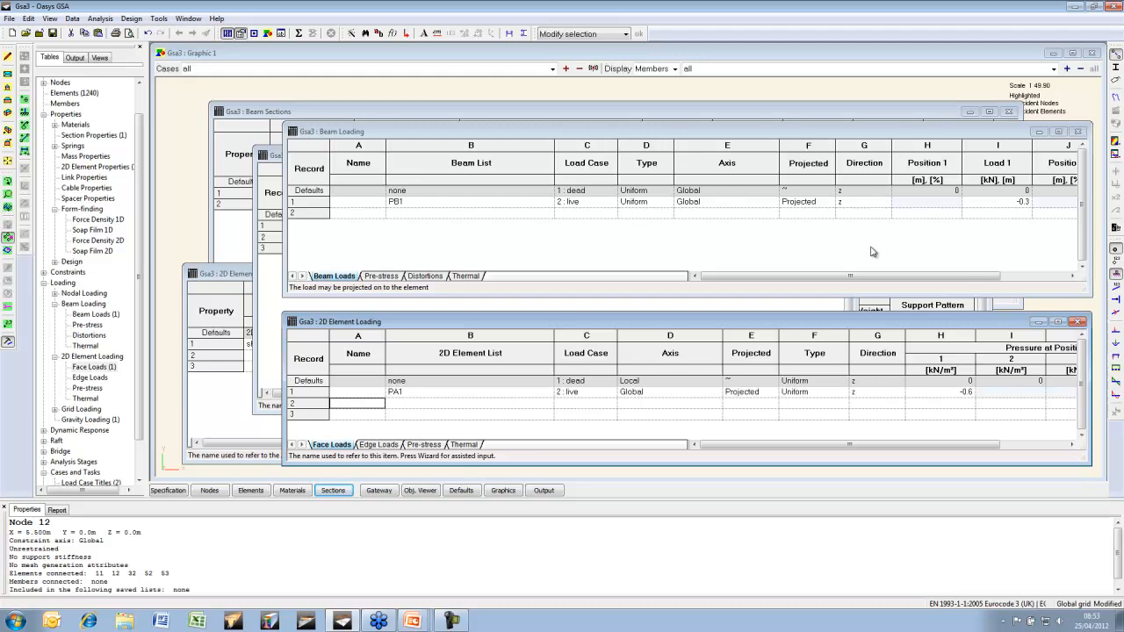
Close the open loading and property tables to return to the model graphic
click(1078, 322)
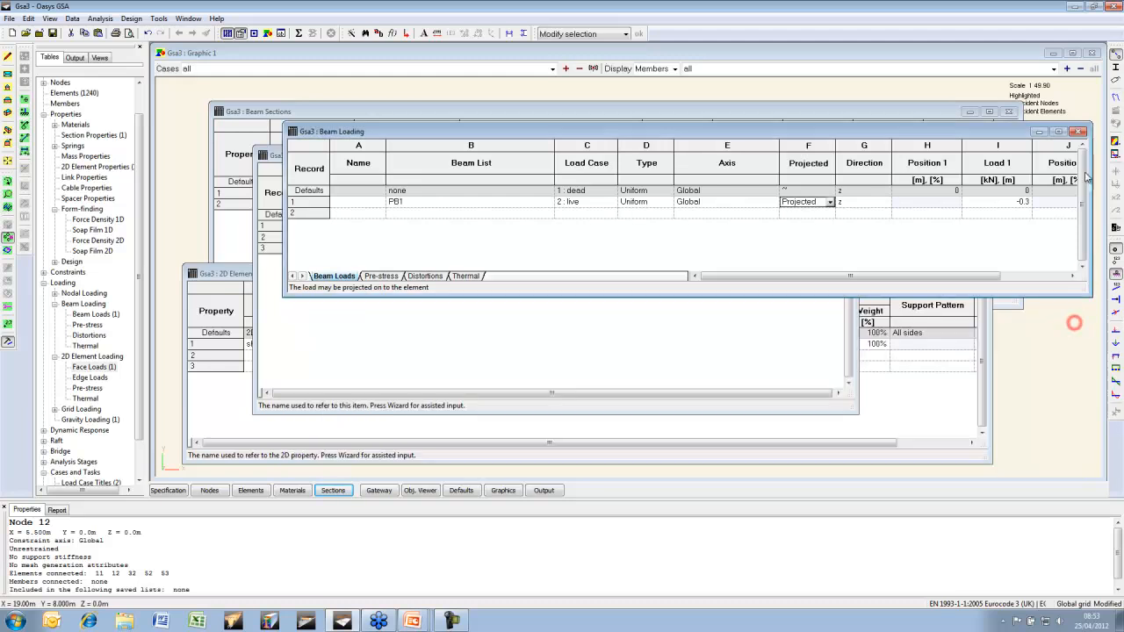
click(1078, 131)
click(845, 156)
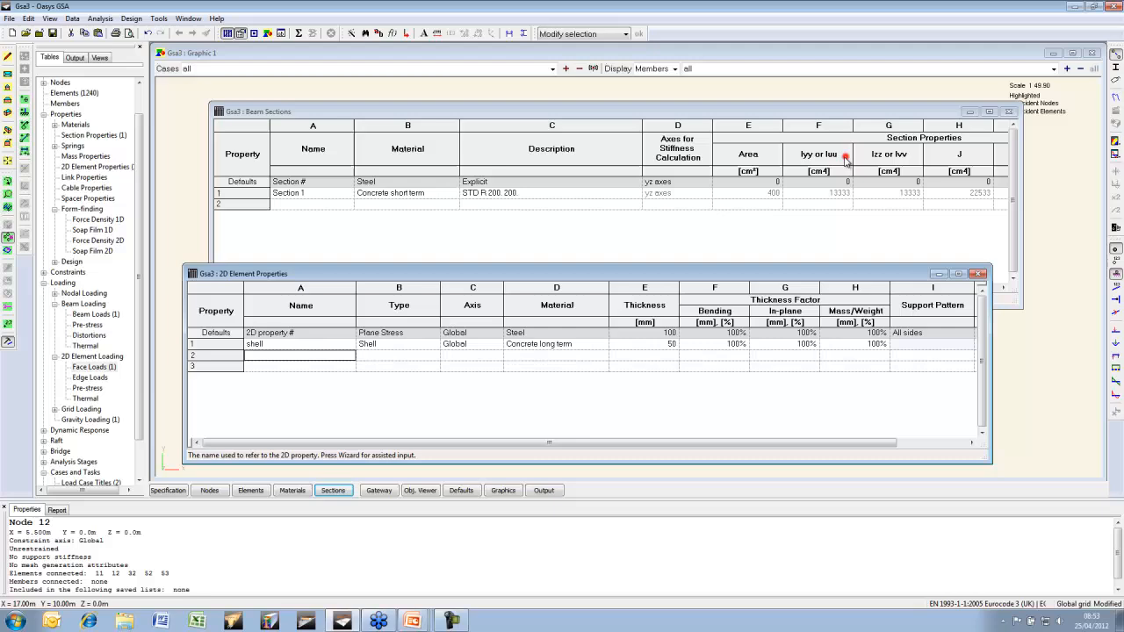
click(1009, 113)
click(979, 274)
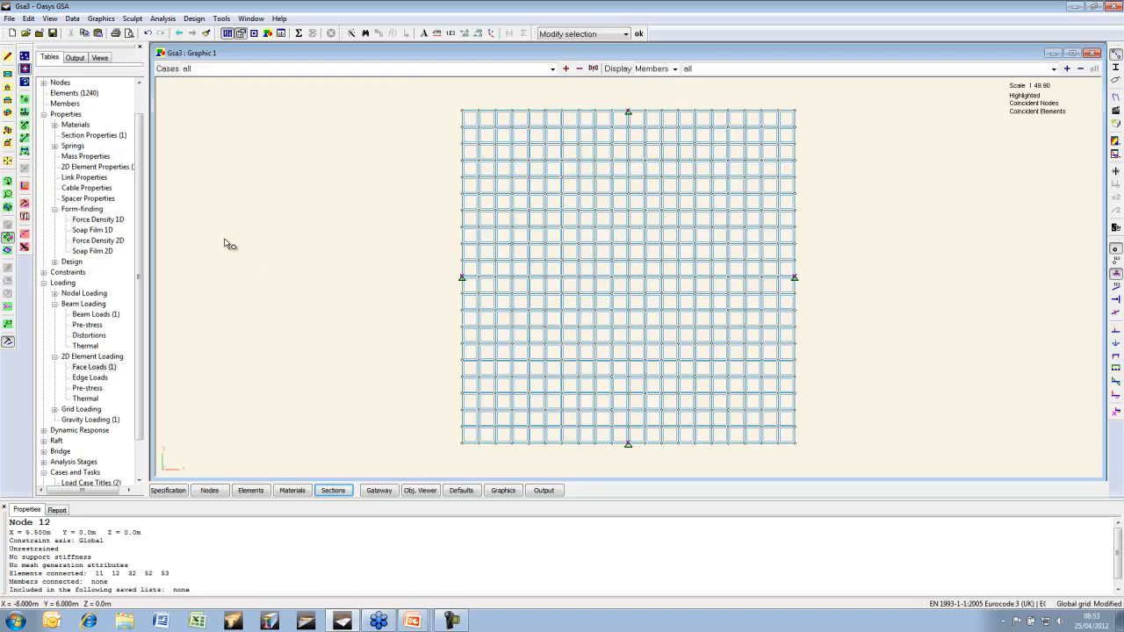
Define analysis stage 1 named "form find" with element list PB1
click(43, 114)
click(43, 167)
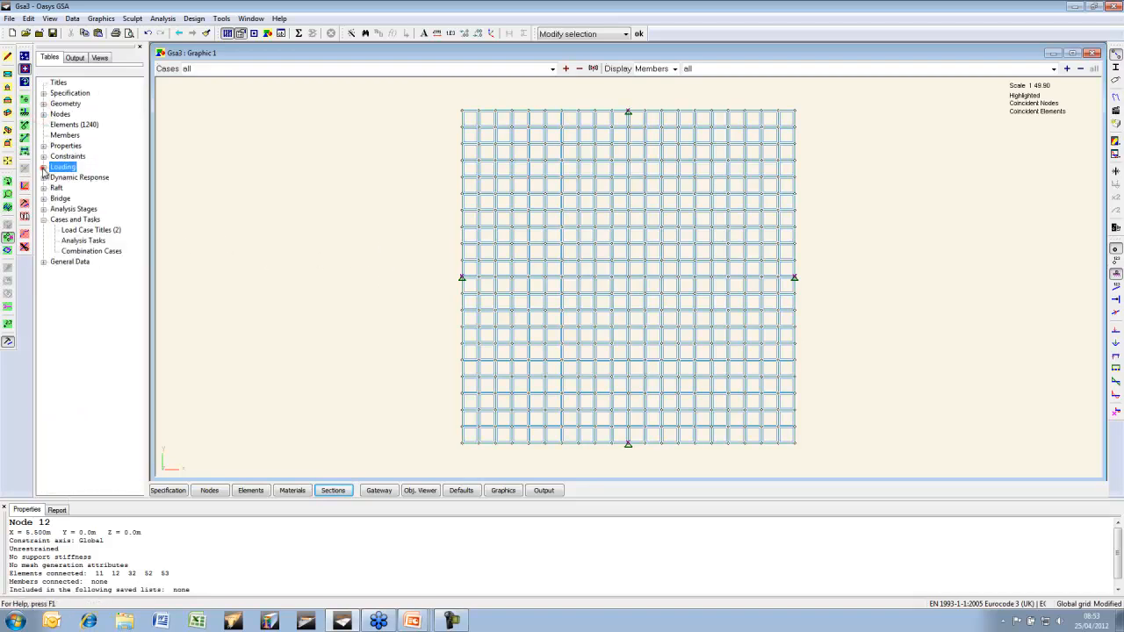
click(43, 209)
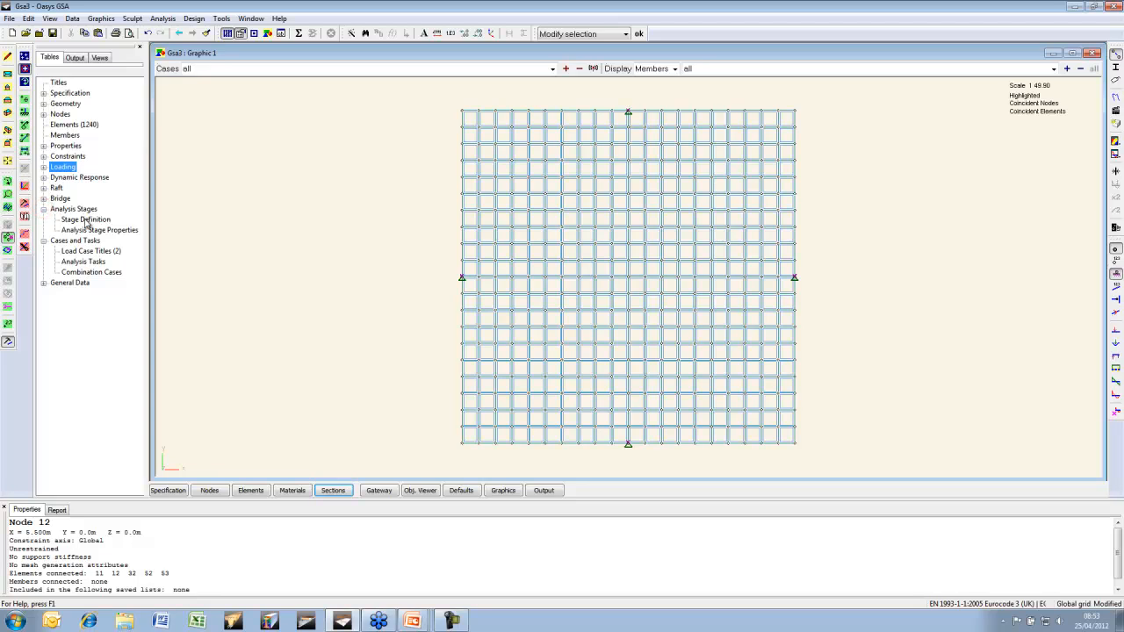
double_click(87, 221)
text(form find)
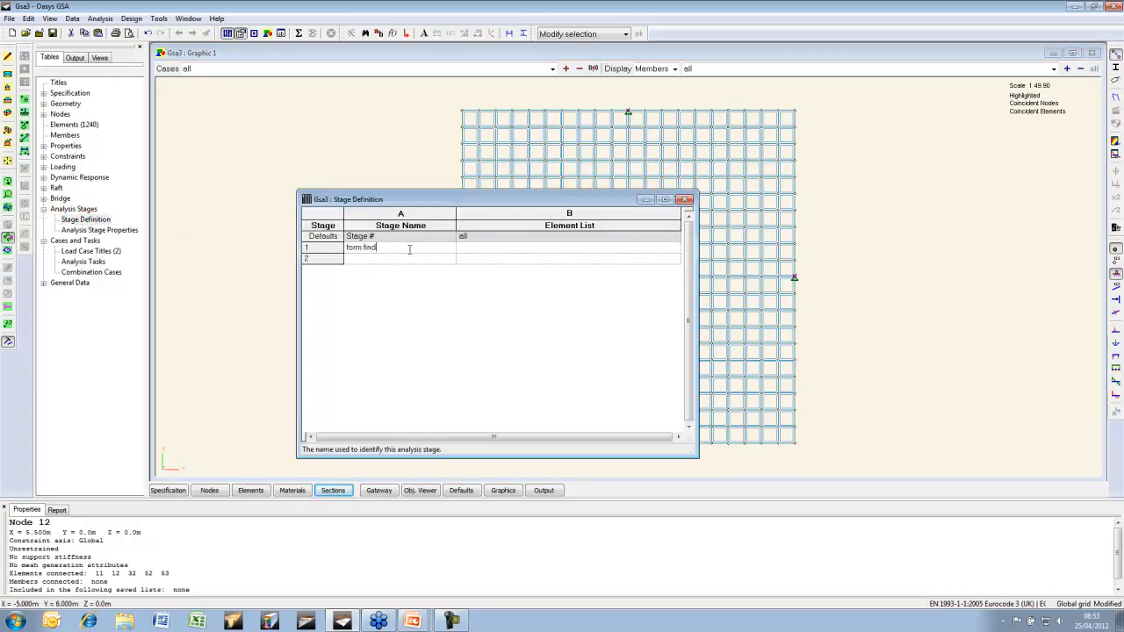
key(Tab)
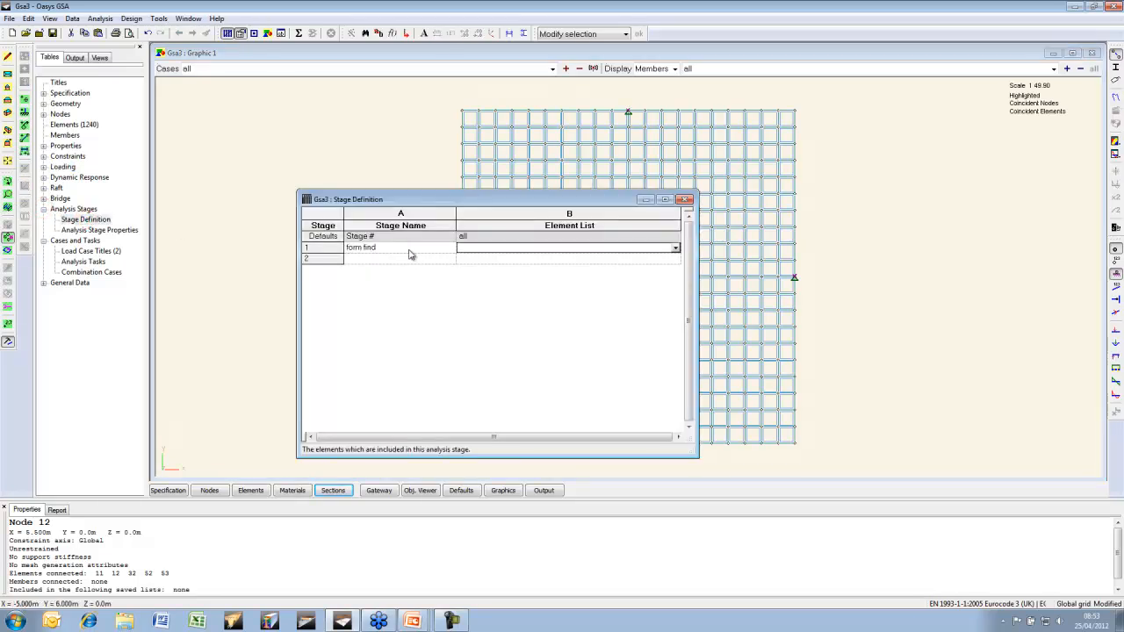
text(pb1)
key(Tab)
Define analysis stage 2 named "static" with element list PA1
text(st)
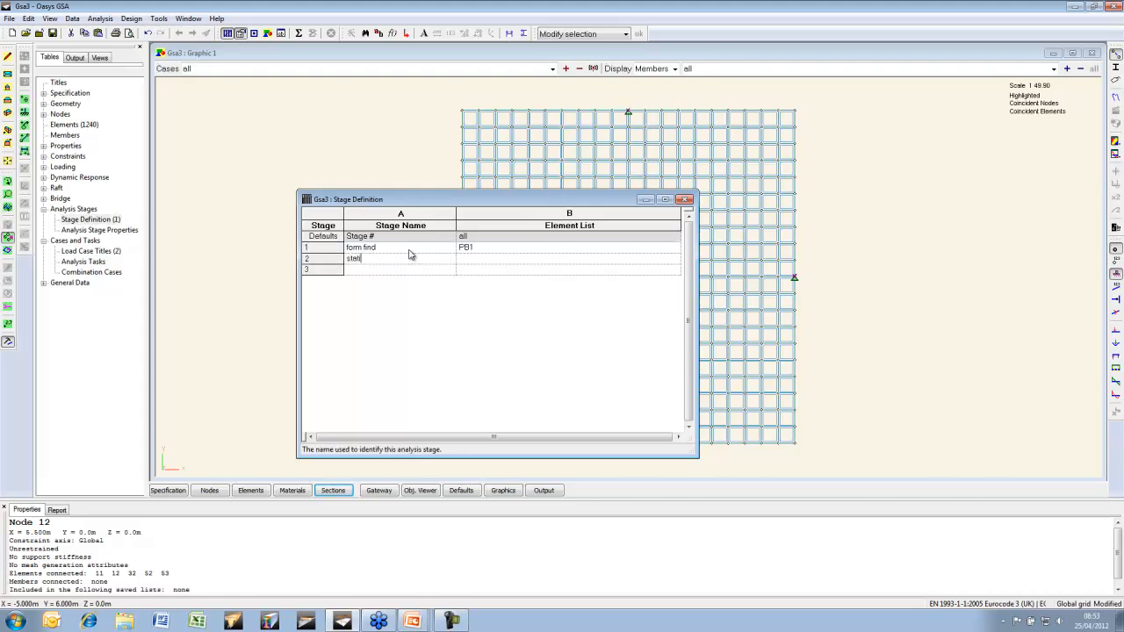
key(Tab)
text(pa1)
key(Tab)
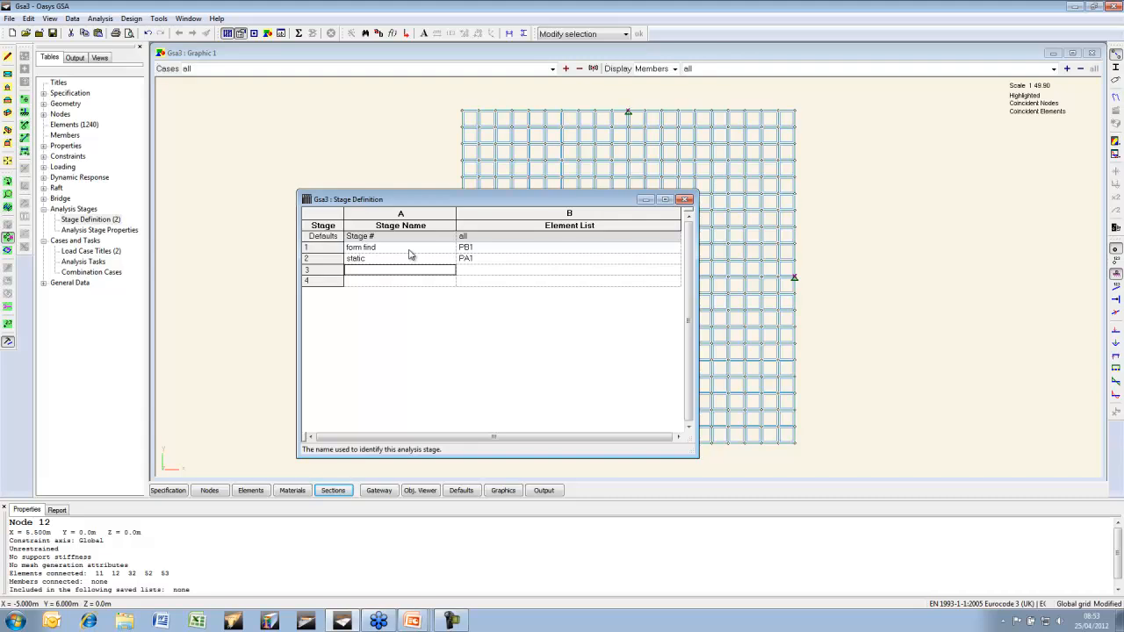
Check the loads of the dead and live cases on the model in an isometric view, and hide the load display again
click(455, 52)
click(7, 131)
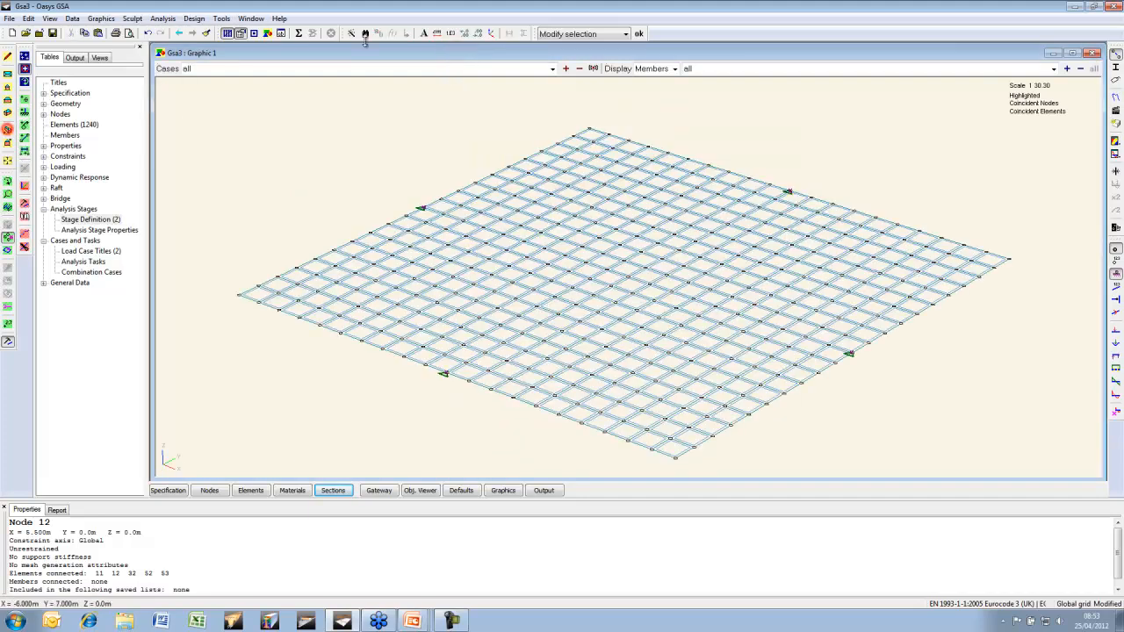
click(552, 68)
click(409, 91)
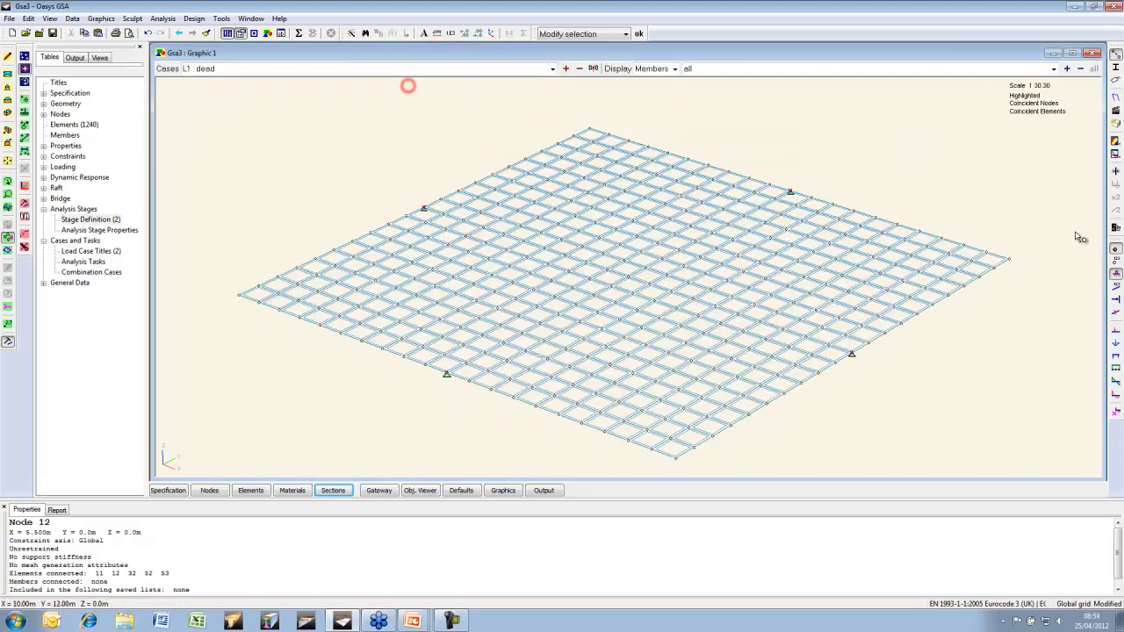
click(1115, 331)
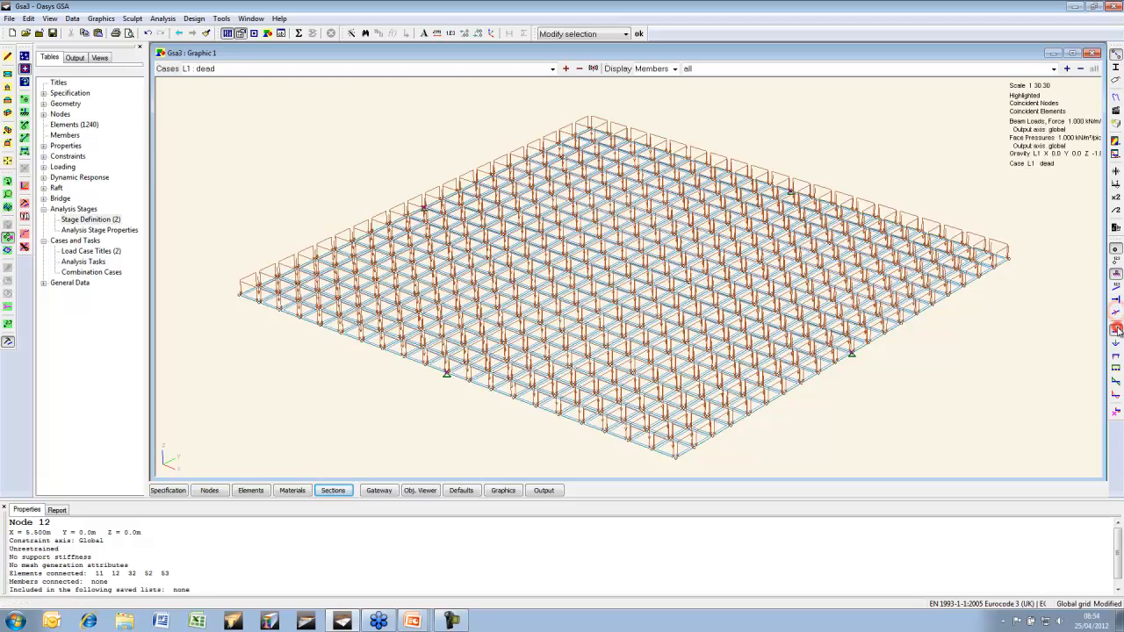
click(565, 69)
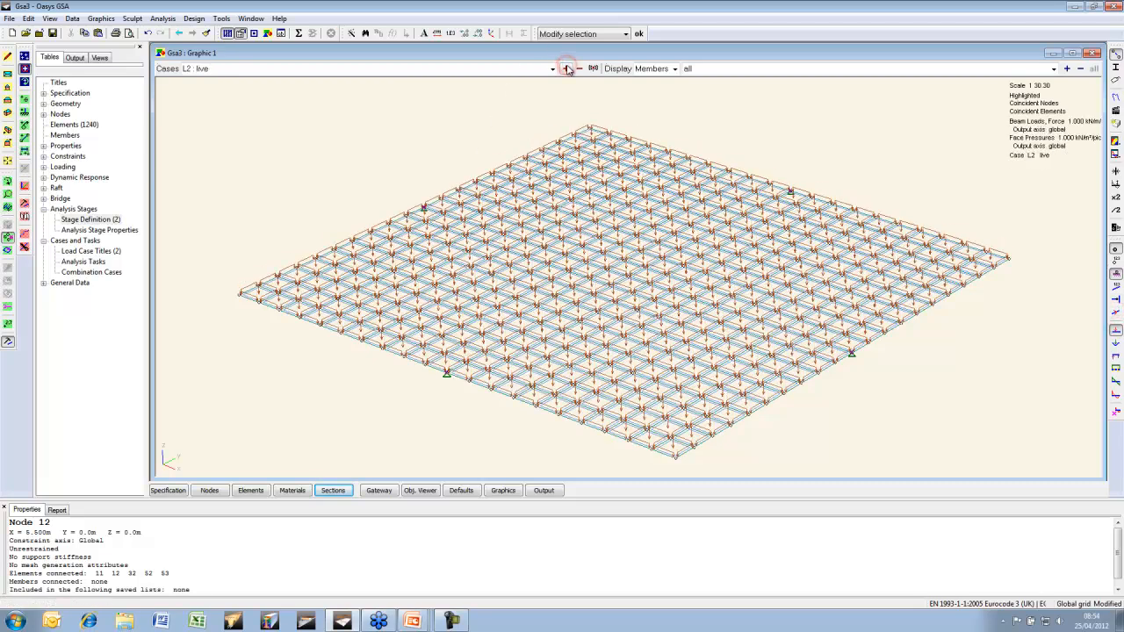
click(1115, 330)
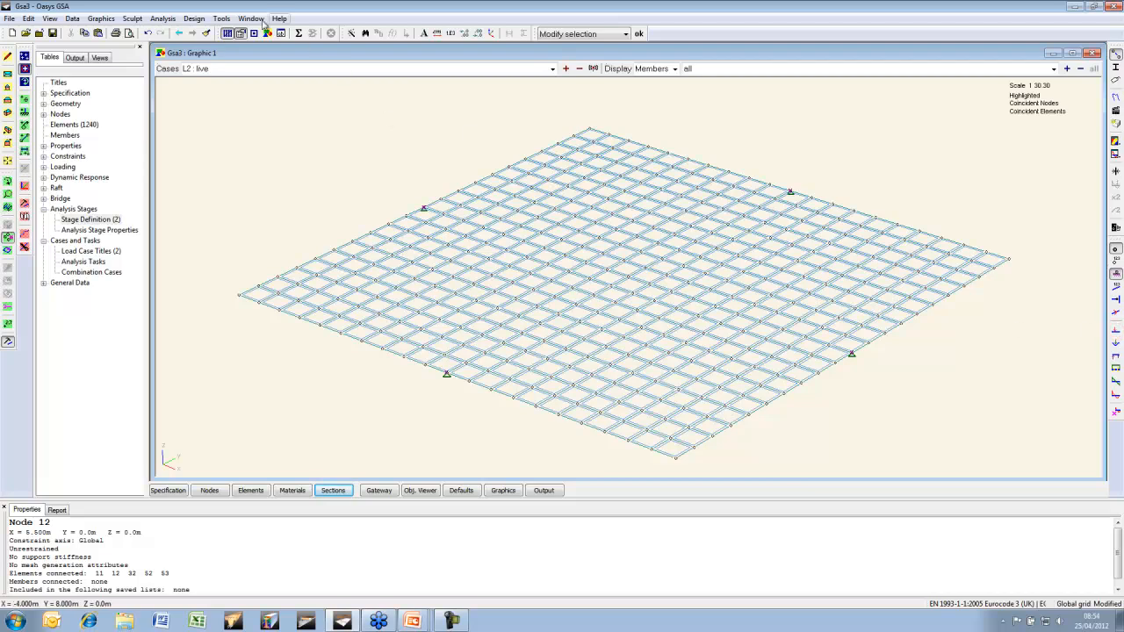
Start a new Form finding analysis task for stage "form find", ignoring form-finding properties
click(162, 18)
click(171, 33)
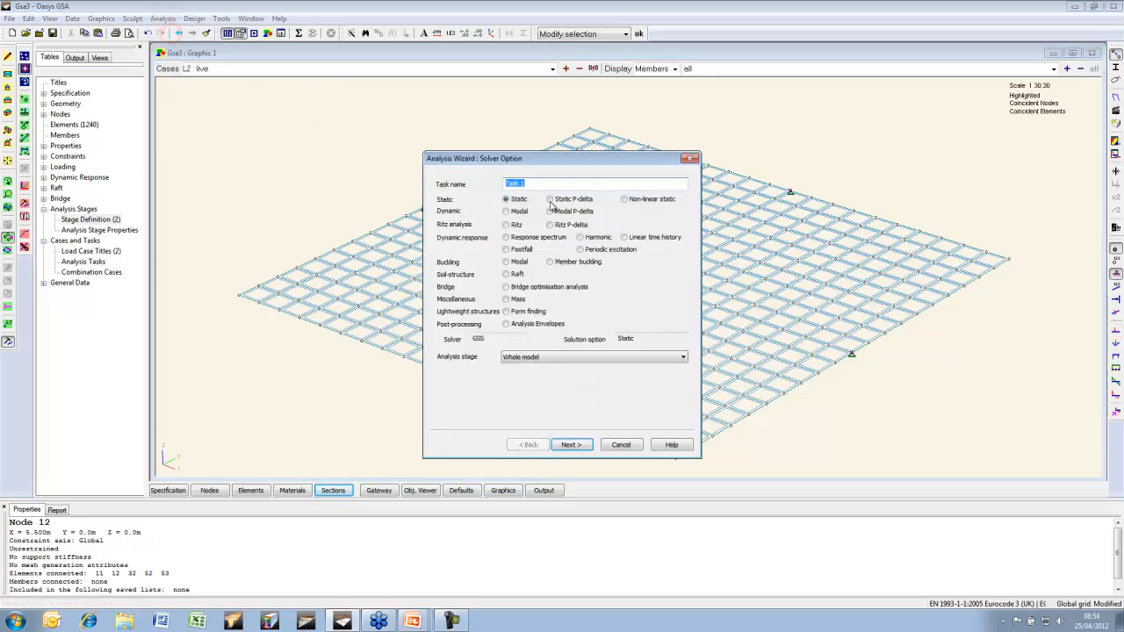
click(507, 311)
click(577, 357)
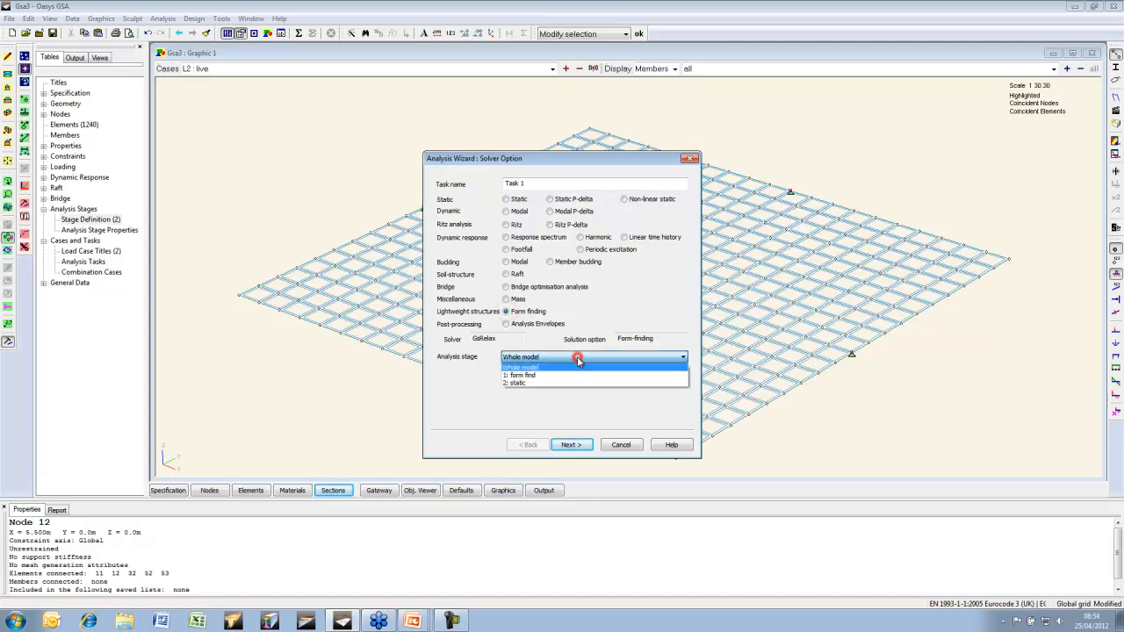
click(544, 376)
click(571, 446)
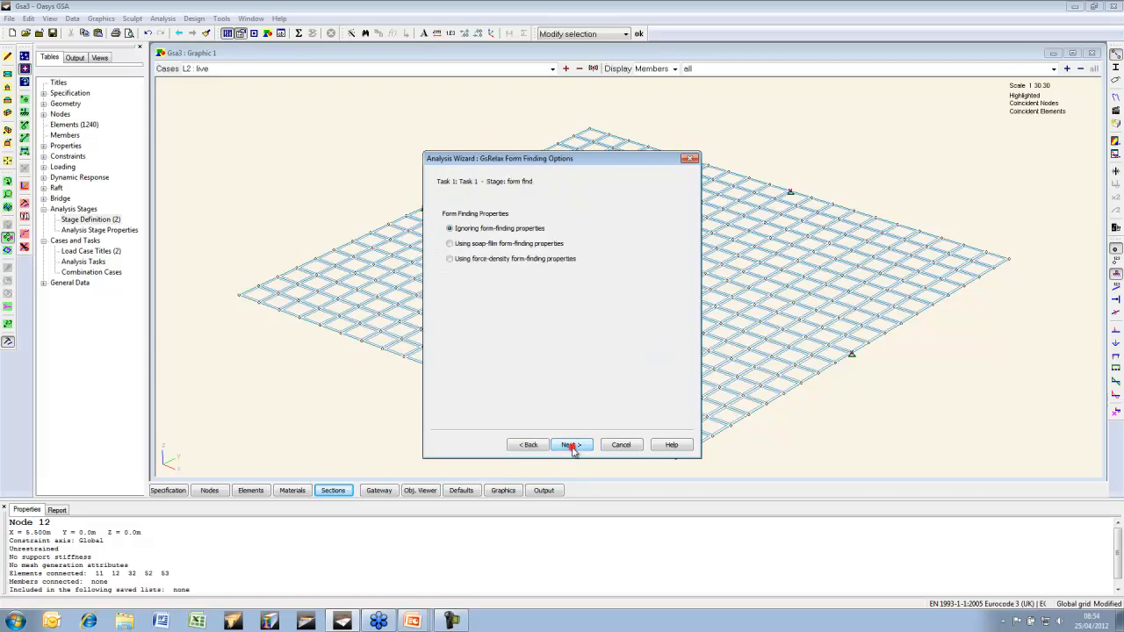
click(572, 446)
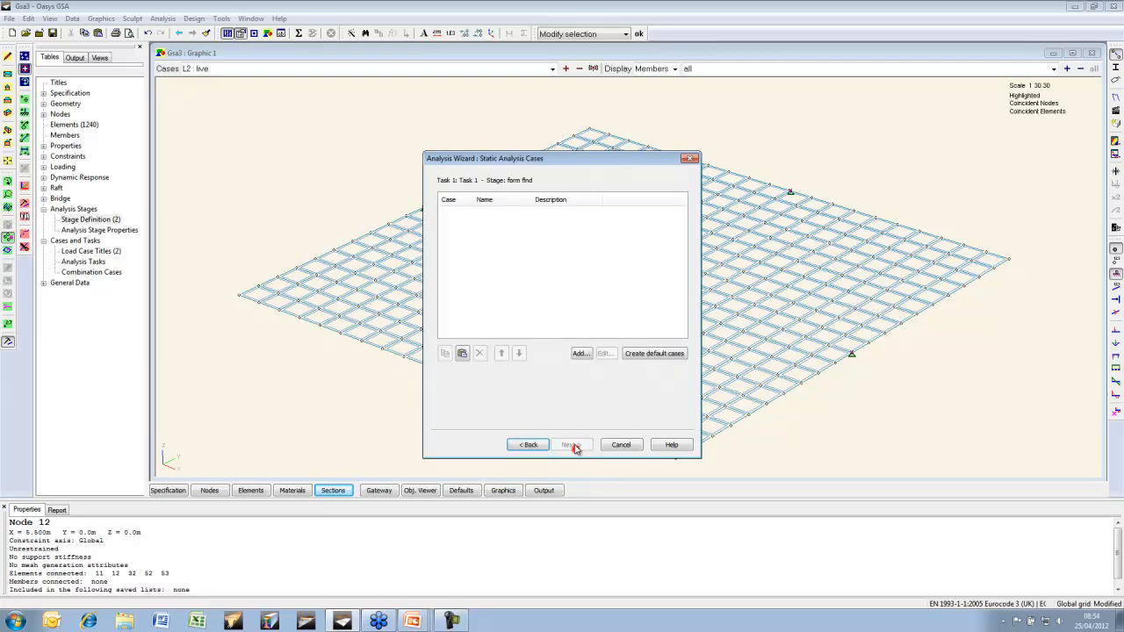
Add an analysis case to the form-finding task with the description -1000(L1 + L2)
click(579, 353)
click(479, 270)
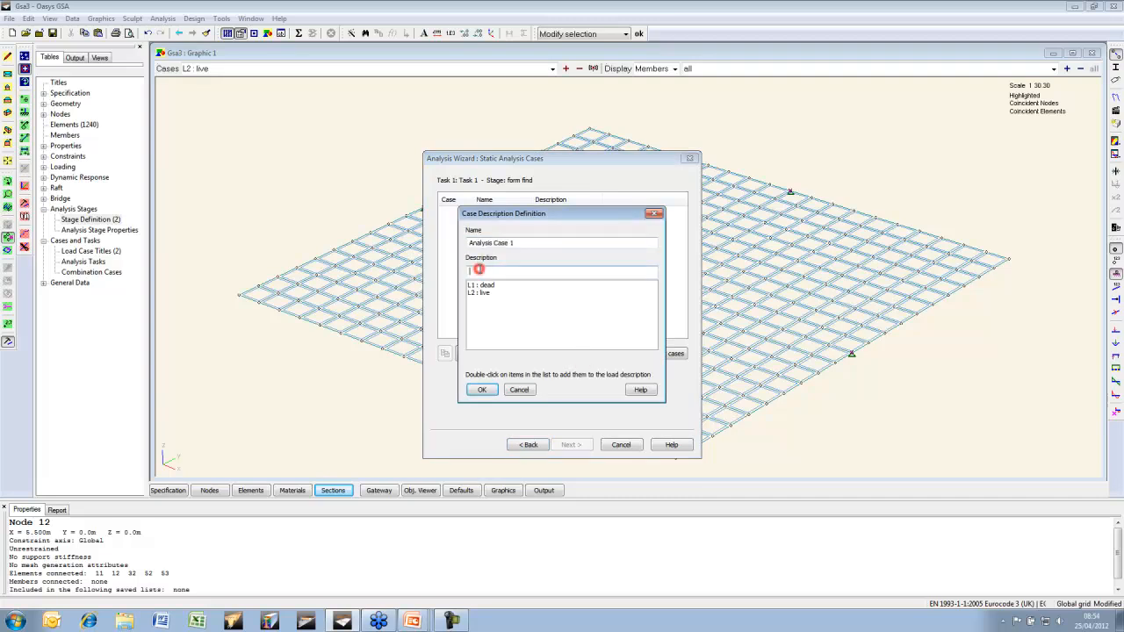
double_click(488, 286)
double_click(490, 292)
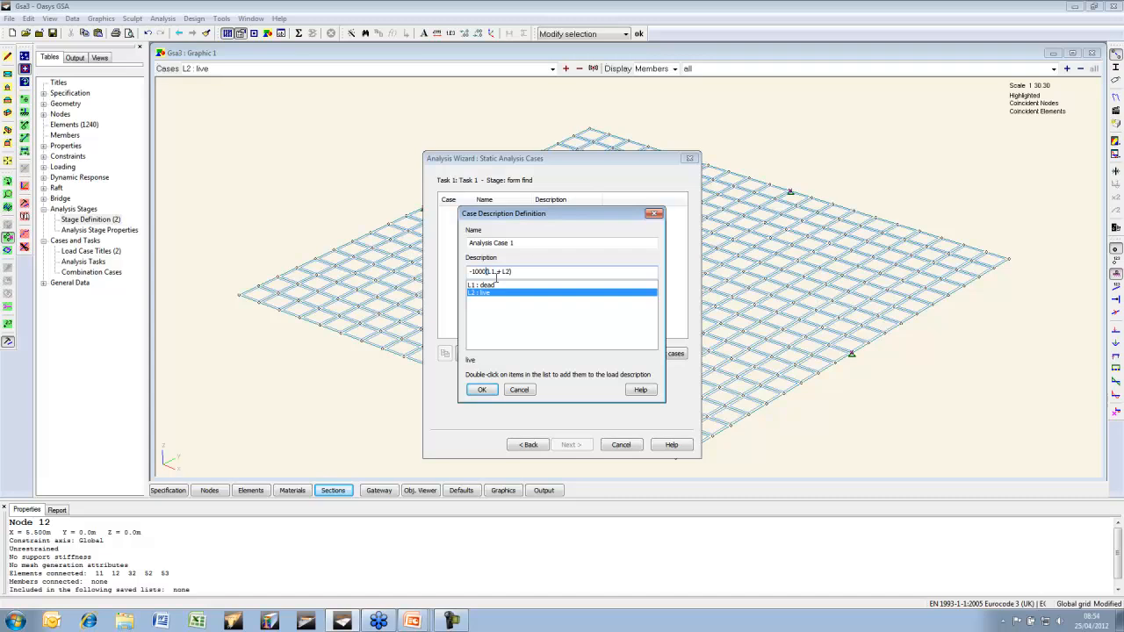
click(481, 391)
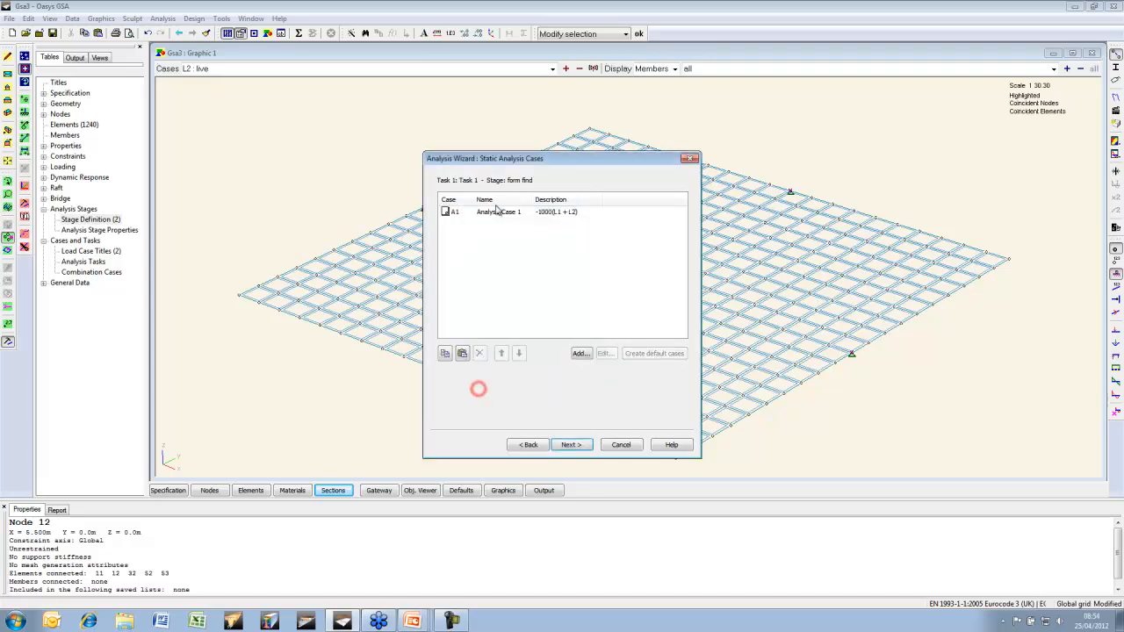
Run the form-finding task and save only the modified node coordinates, without keeping element axial forces as prestress loads
click(571, 444)
key(BackSpace)
click(571, 444)
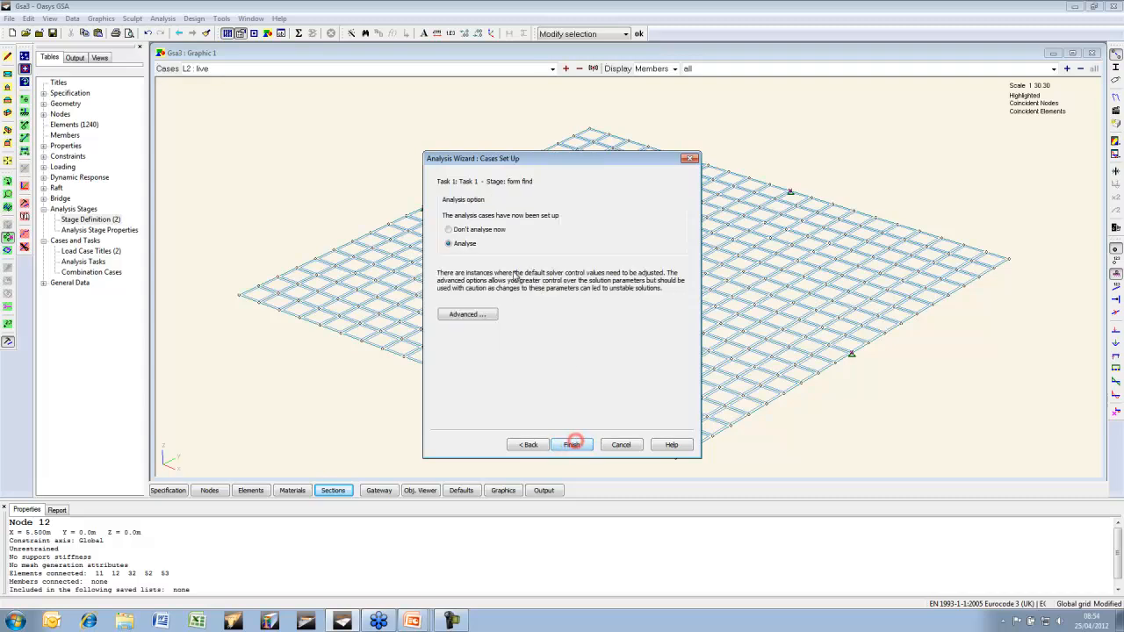
click(573, 444)
click(614, 360)
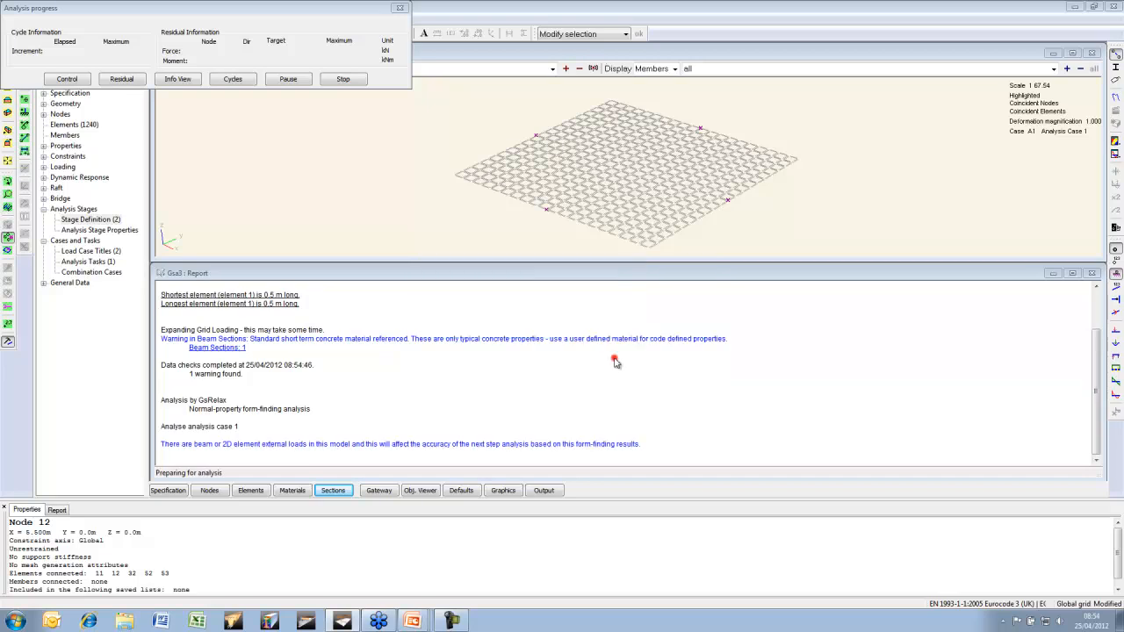
click(616, 357)
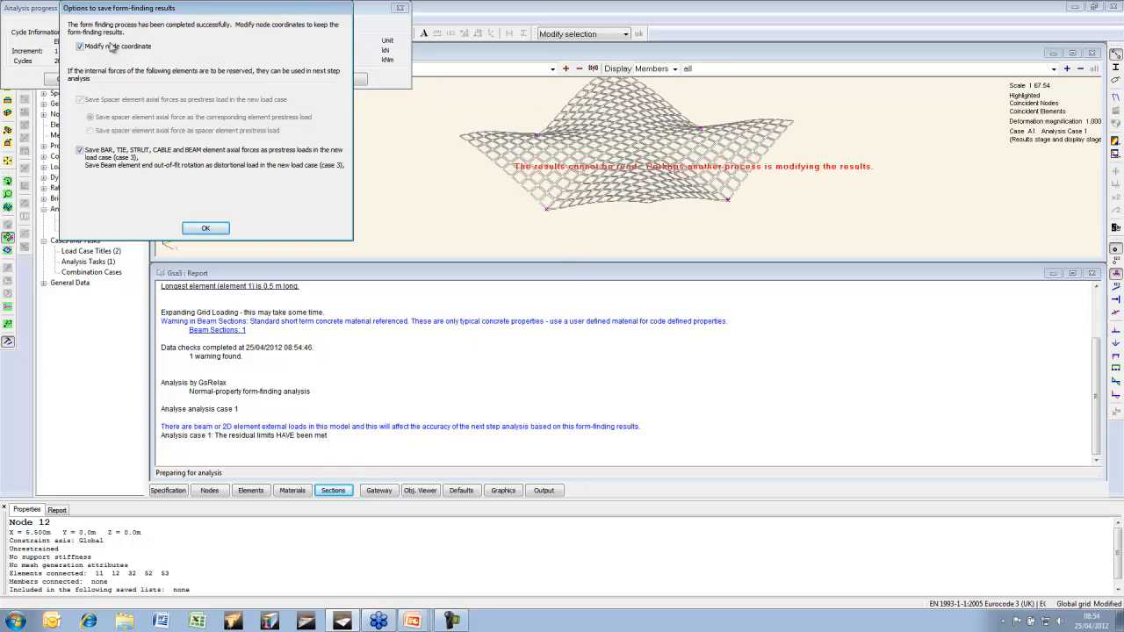
click(80, 151)
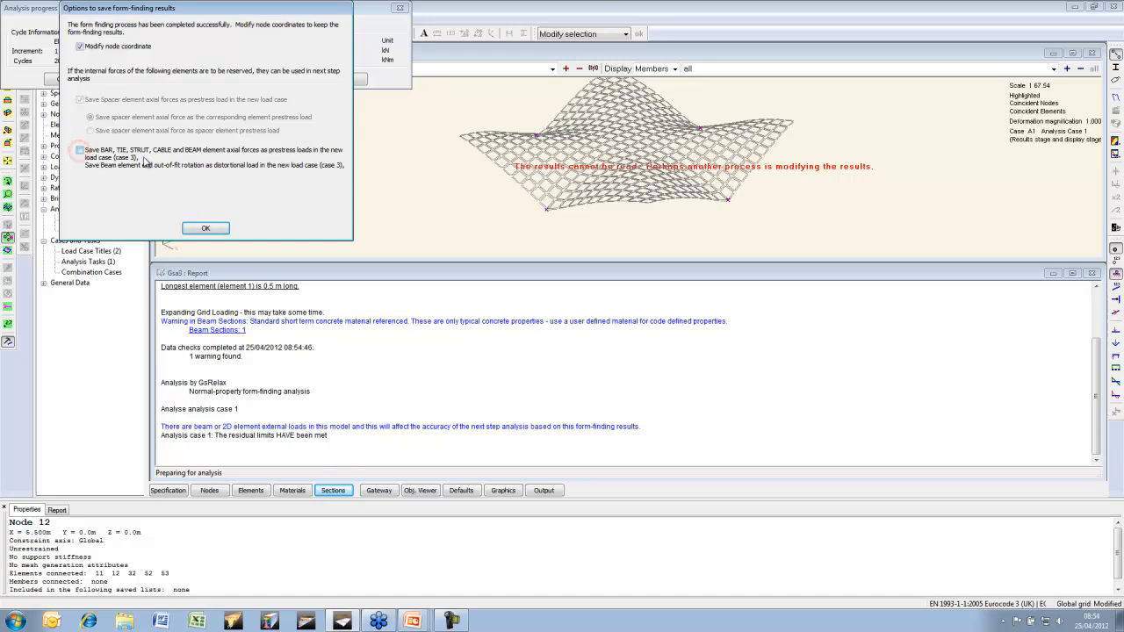
click(208, 229)
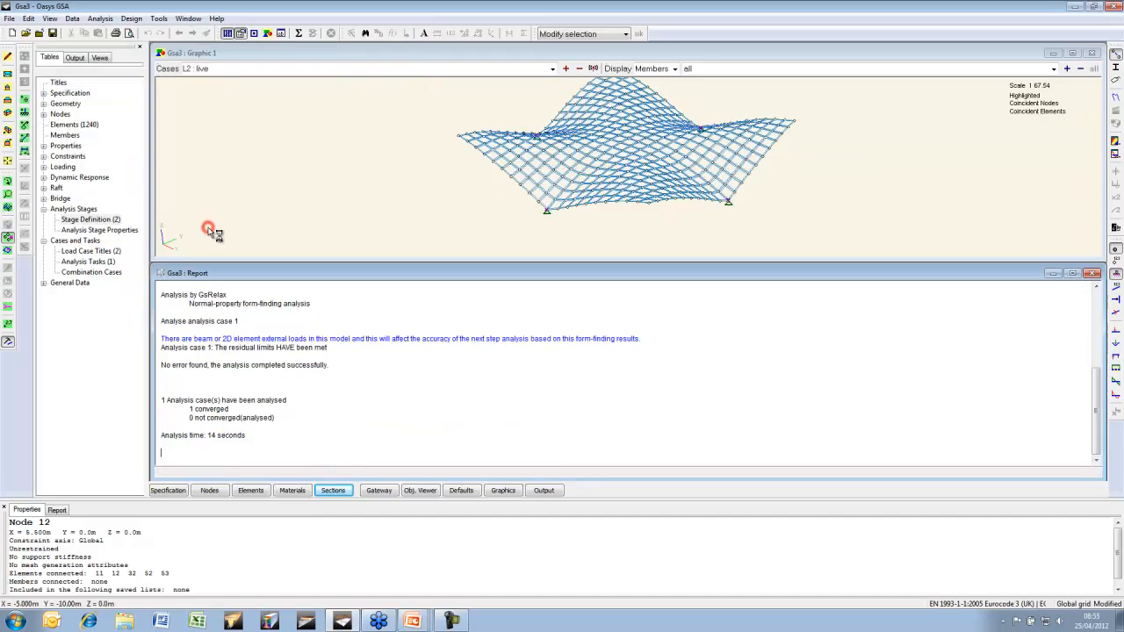
Inspect the form-found shell, run the form-finding analysis again, and save only the modified node coordinates without prestress loads
double_click(470, 58)
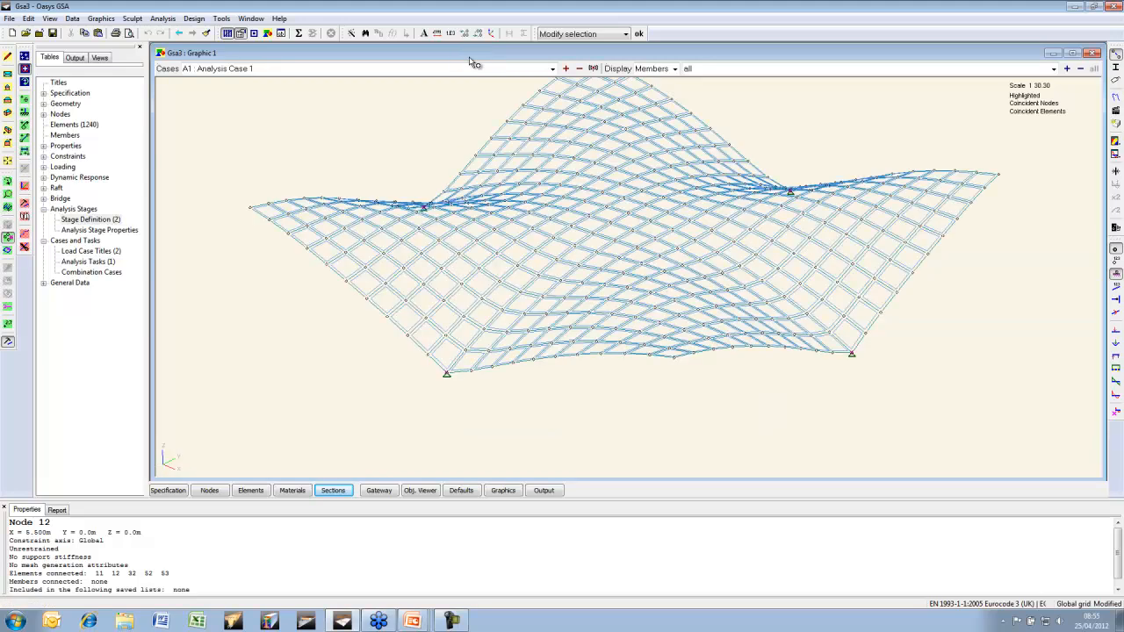
click(8, 162)
click(8, 181)
mouse_move(647, 349)
mouse_down()
mouse_move(651, 325)
mouse_move(655, 336)
mouse_up()
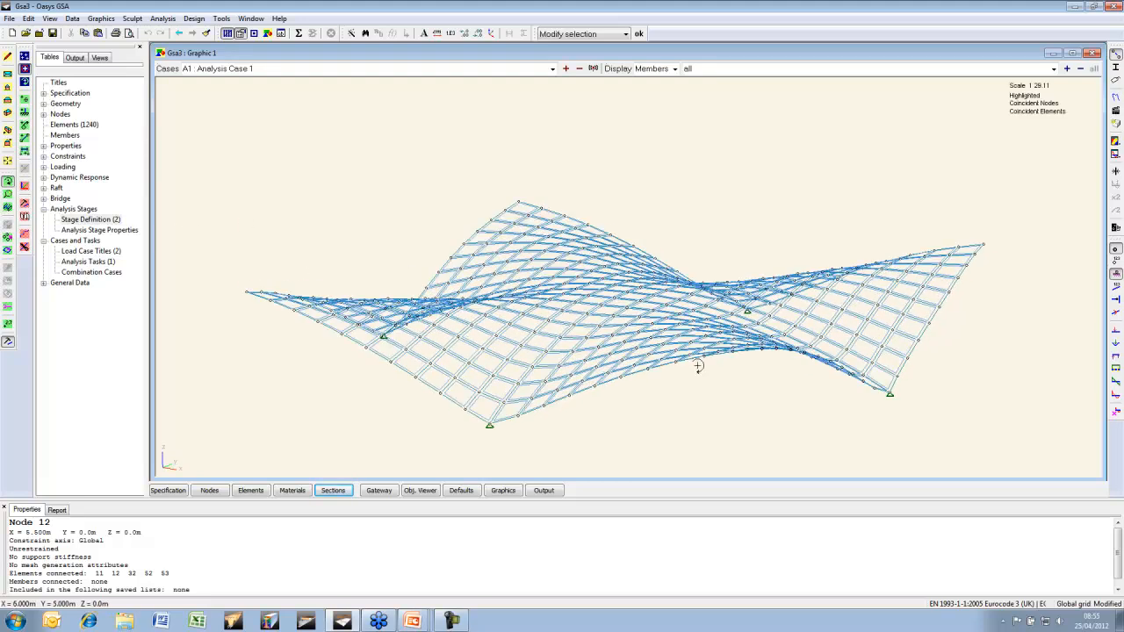
click(299, 33)
click(612, 358)
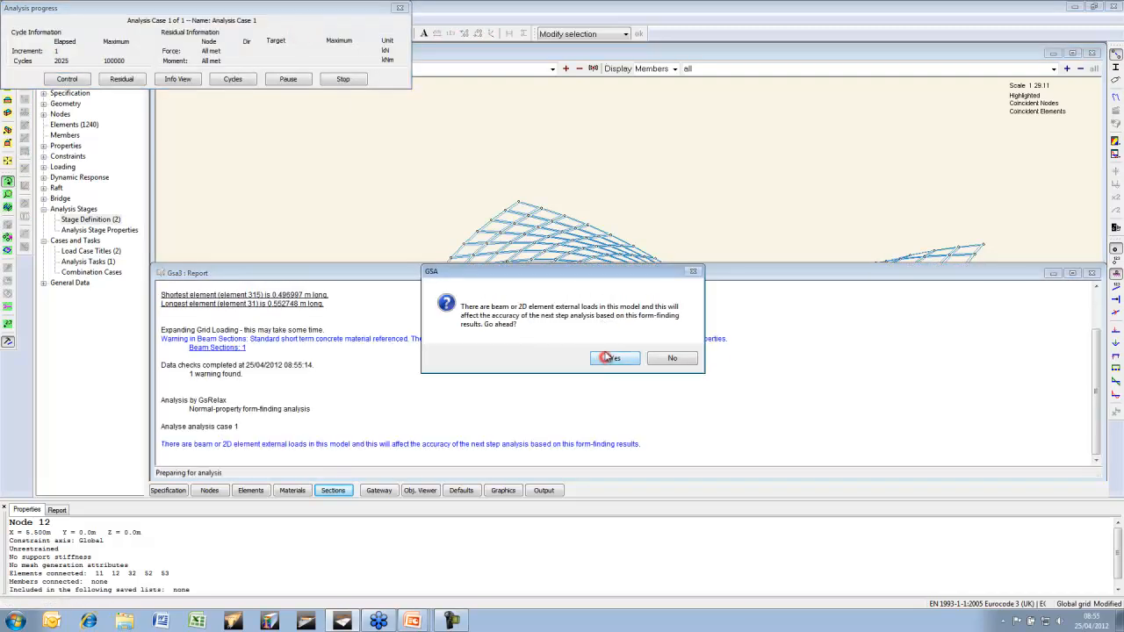
click(610, 357)
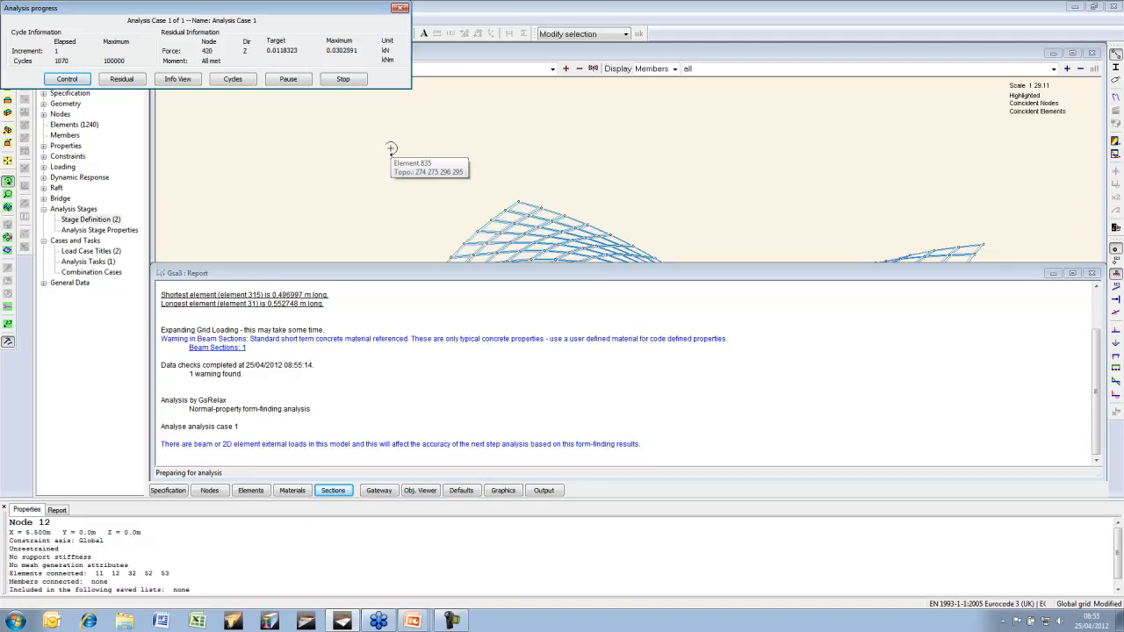
click(81, 151)
click(206, 228)
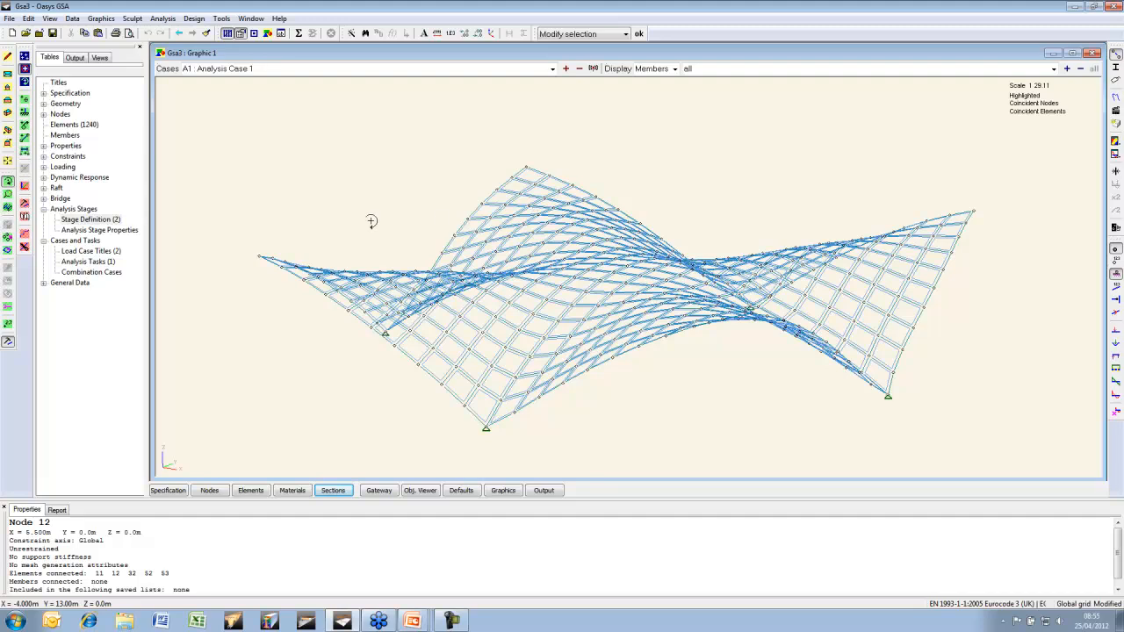
Start a new Static analysis task for stage "static"
click(162, 18)
click(180, 32)
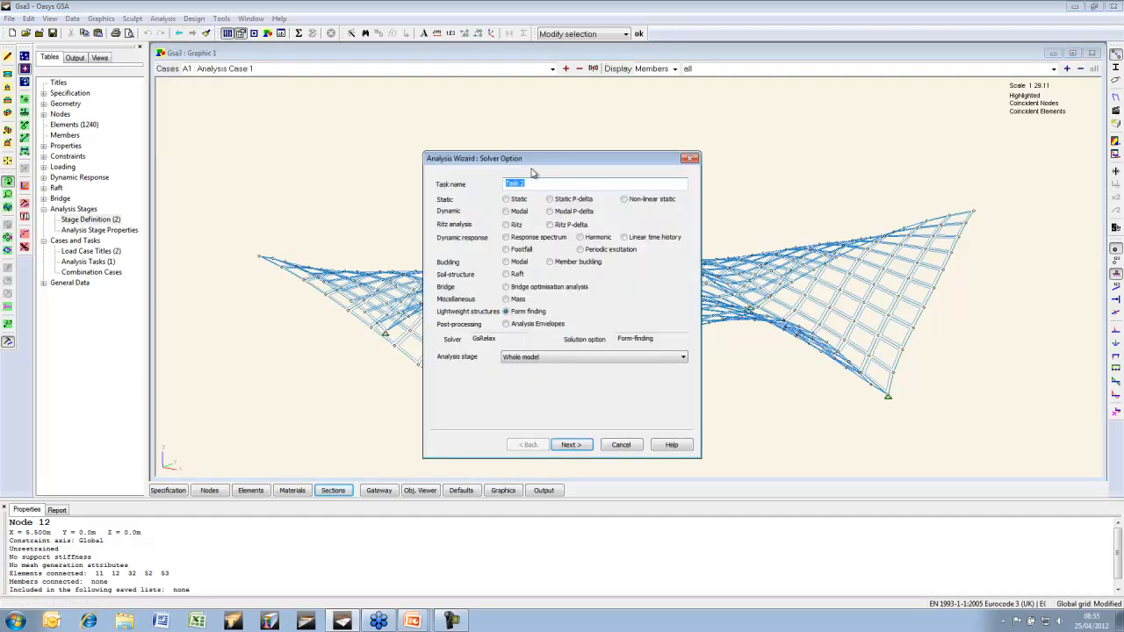
click(514, 201)
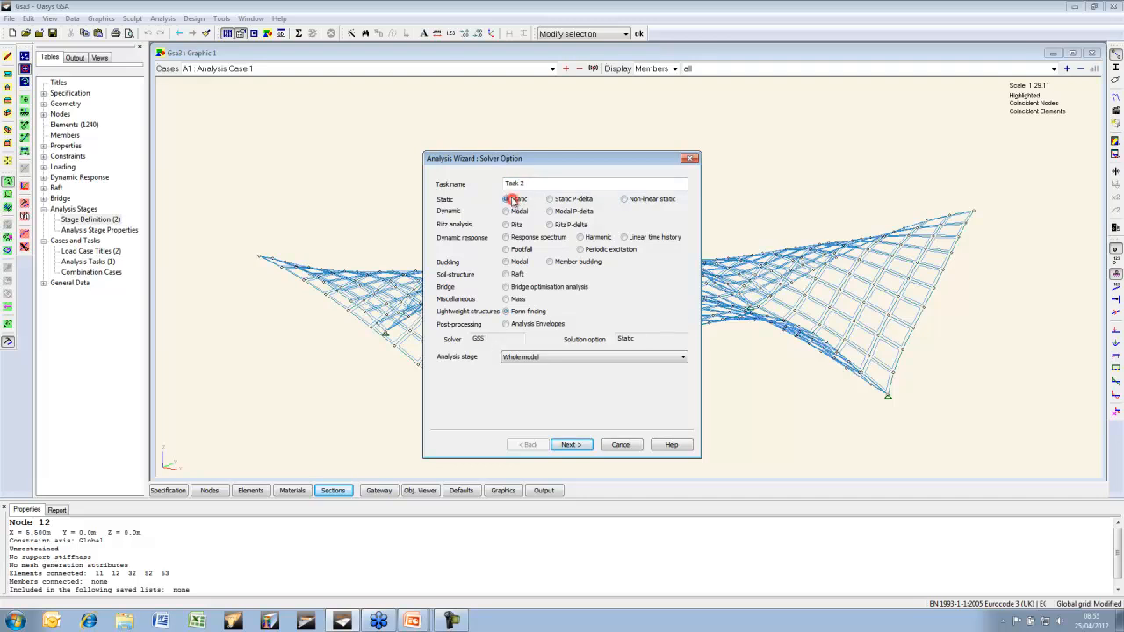
click(675, 358)
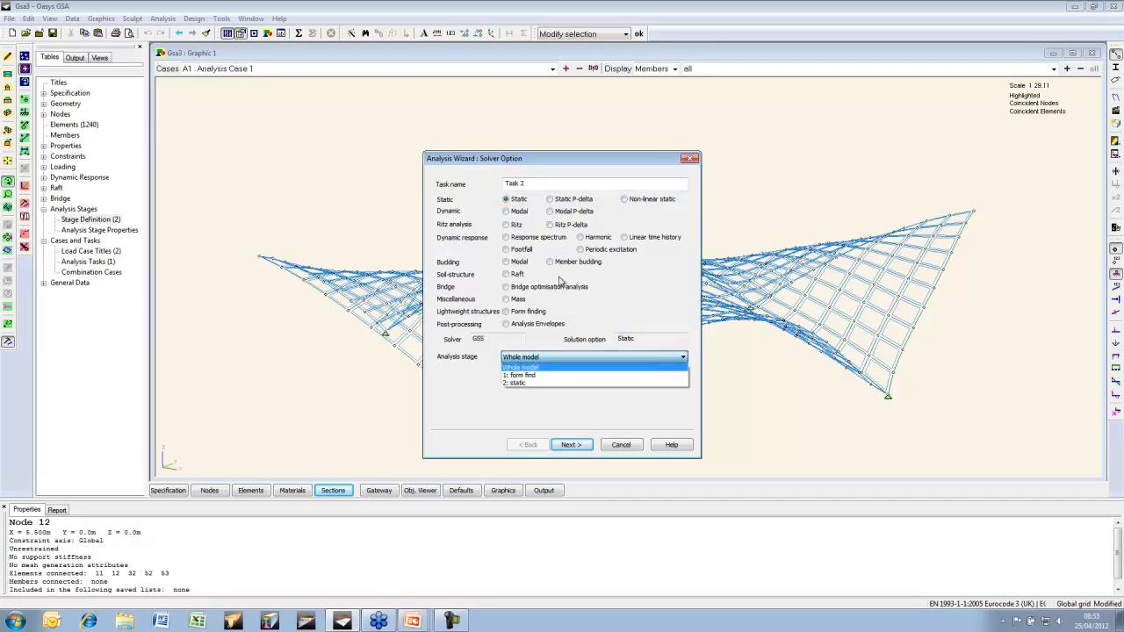
click(527, 383)
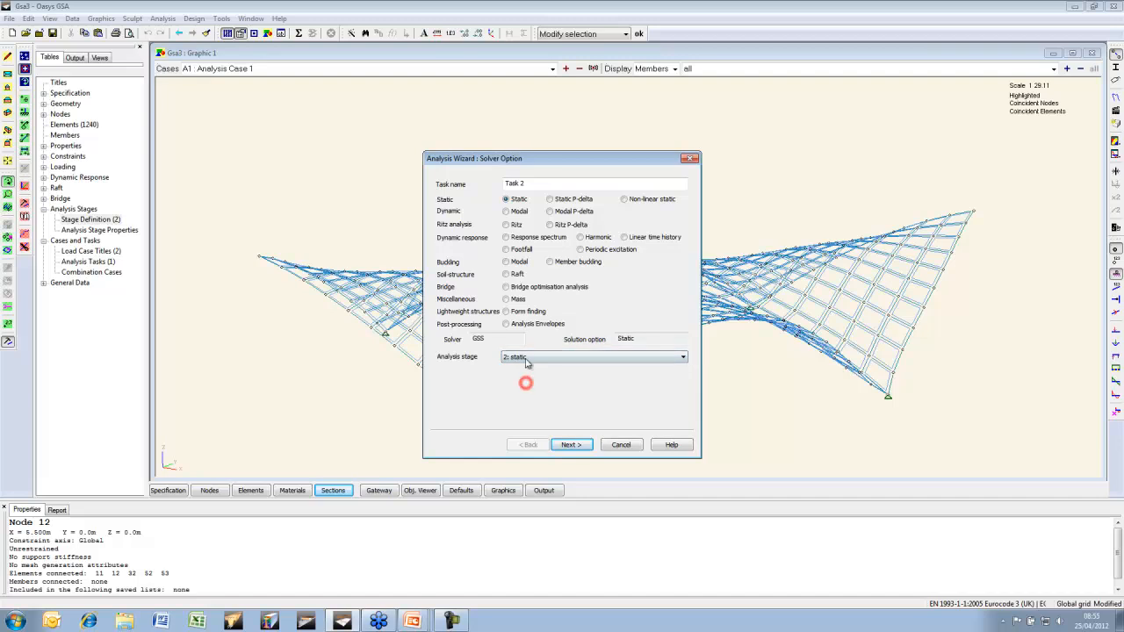
click(572, 445)
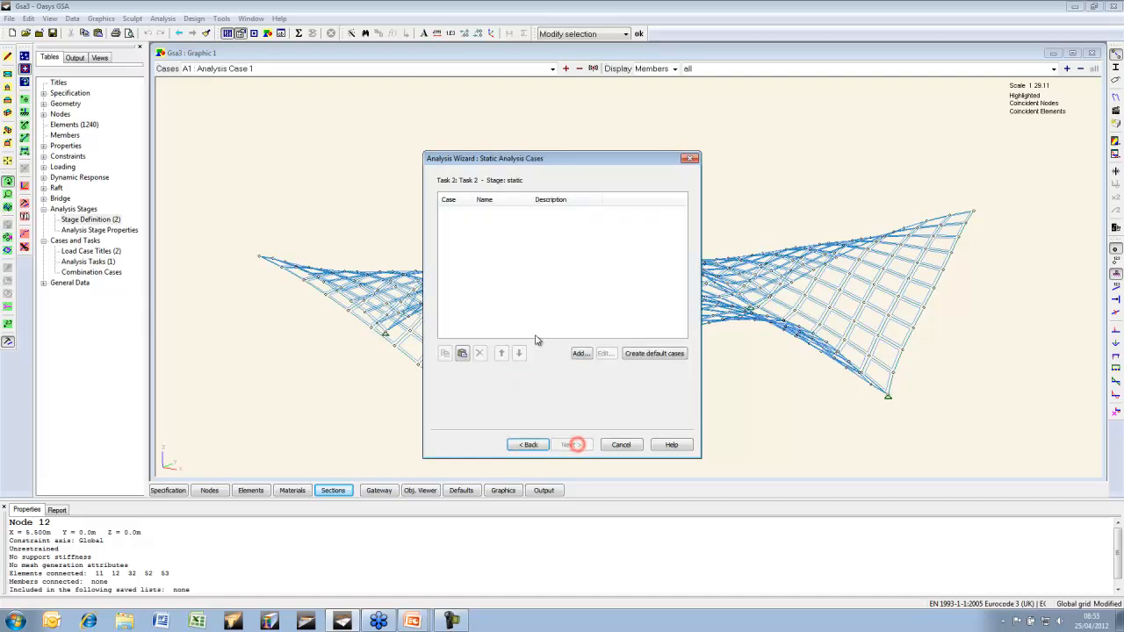
Create the default analysis cases for the static task and finish it with the option to analyse
click(654, 354)
click(494, 356)
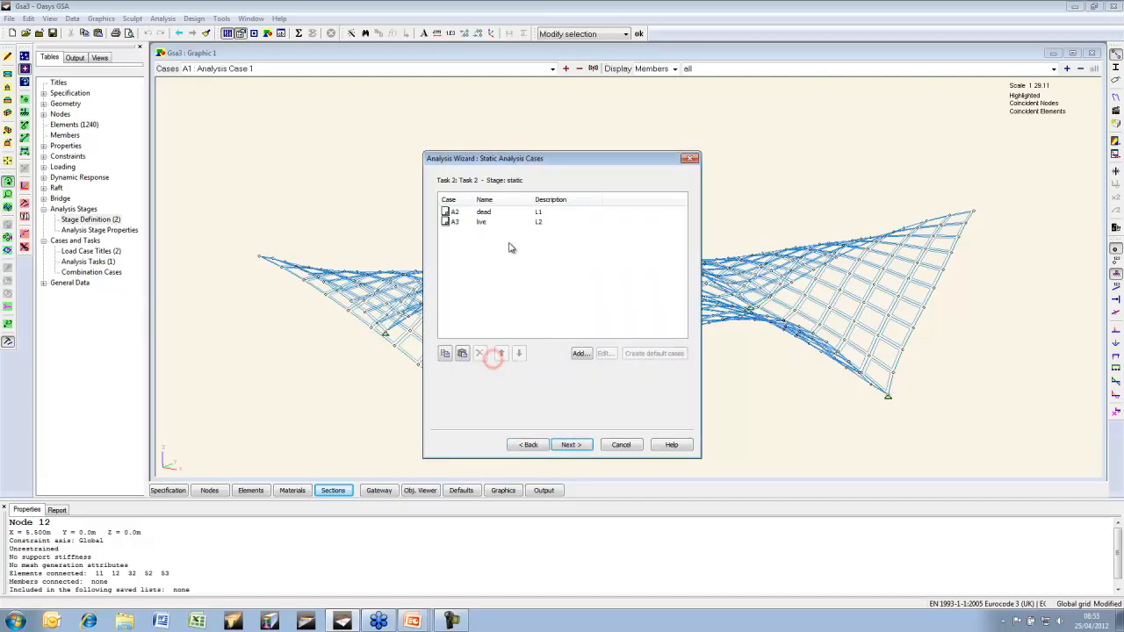
click(572, 444)
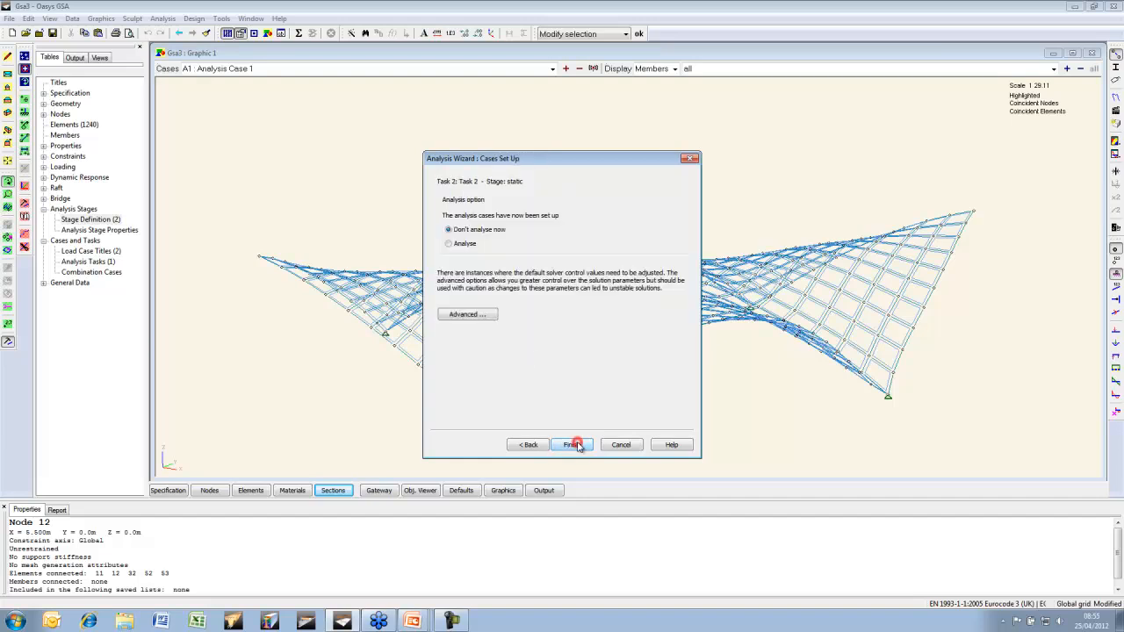
click(448, 243)
click(571, 445)
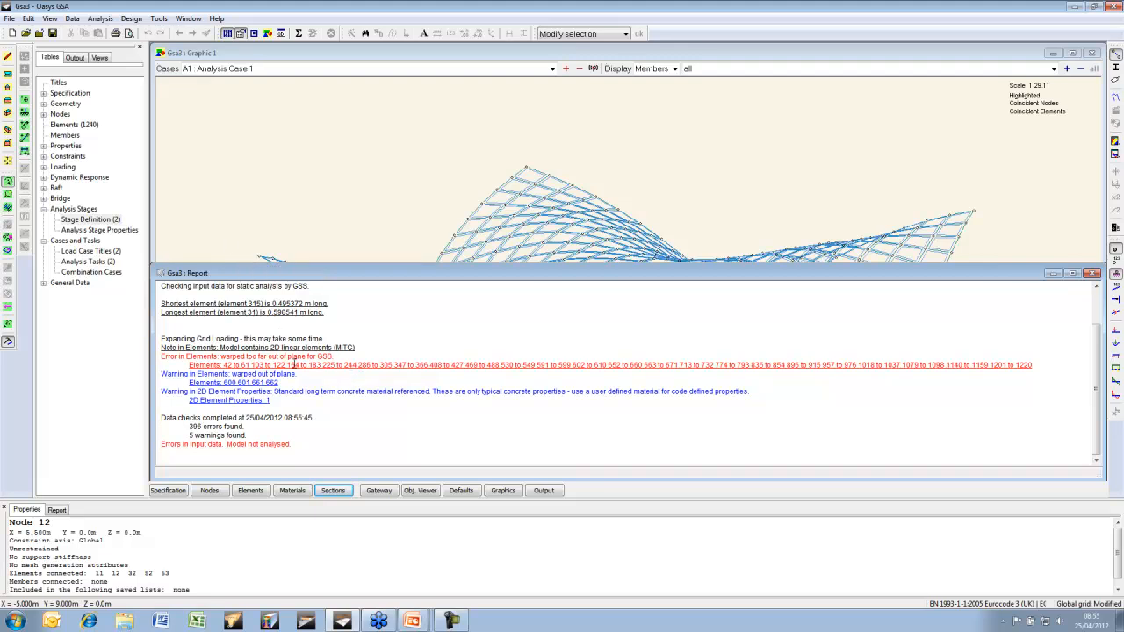
Select the warped elements listed in the report and contour the 2D elements by warp check
click(389, 368)
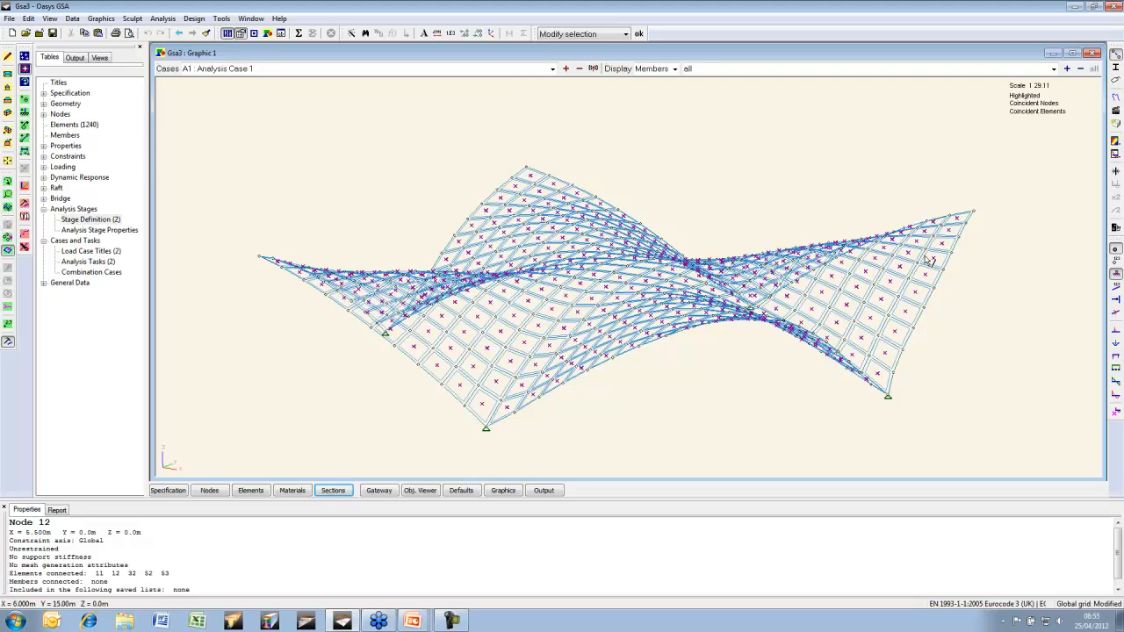
click(1115, 142)
click(18, 53)
click(28, 62)
click(62, 71)
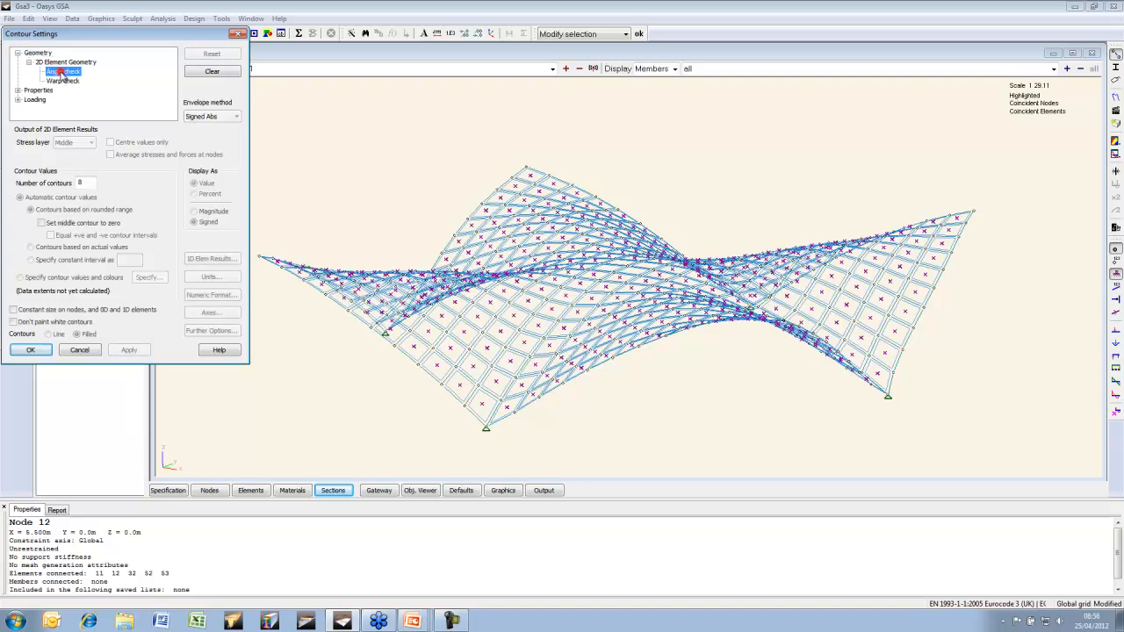
click(62, 81)
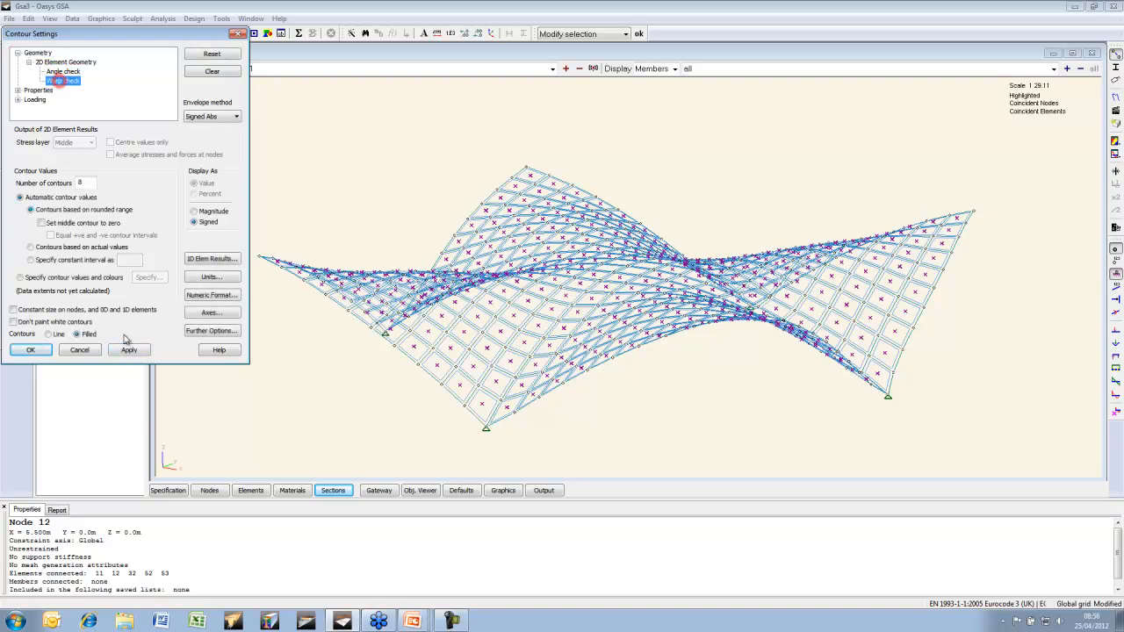
click(30, 350)
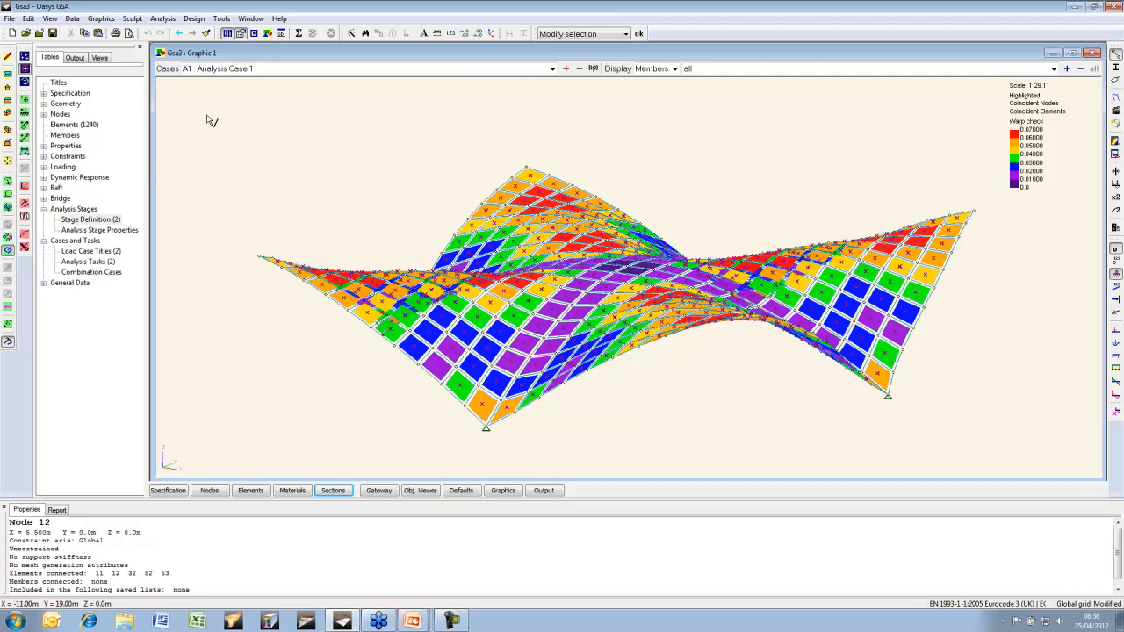
Split the selected warped quad elements into triangular elements
click(132, 18)
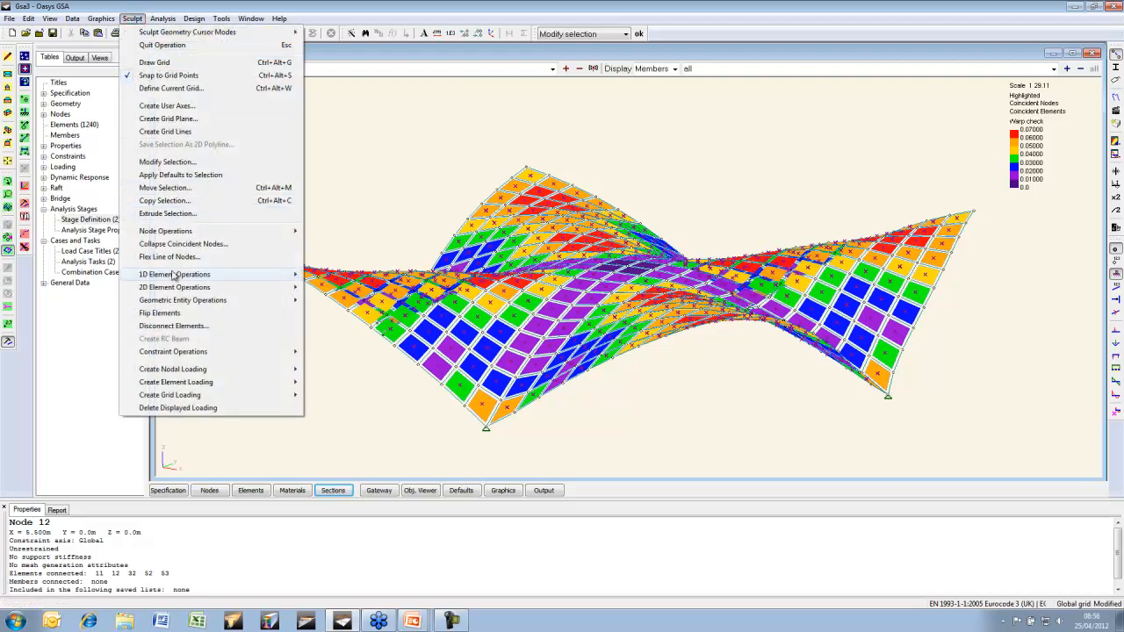
mouse_move(283, 293)
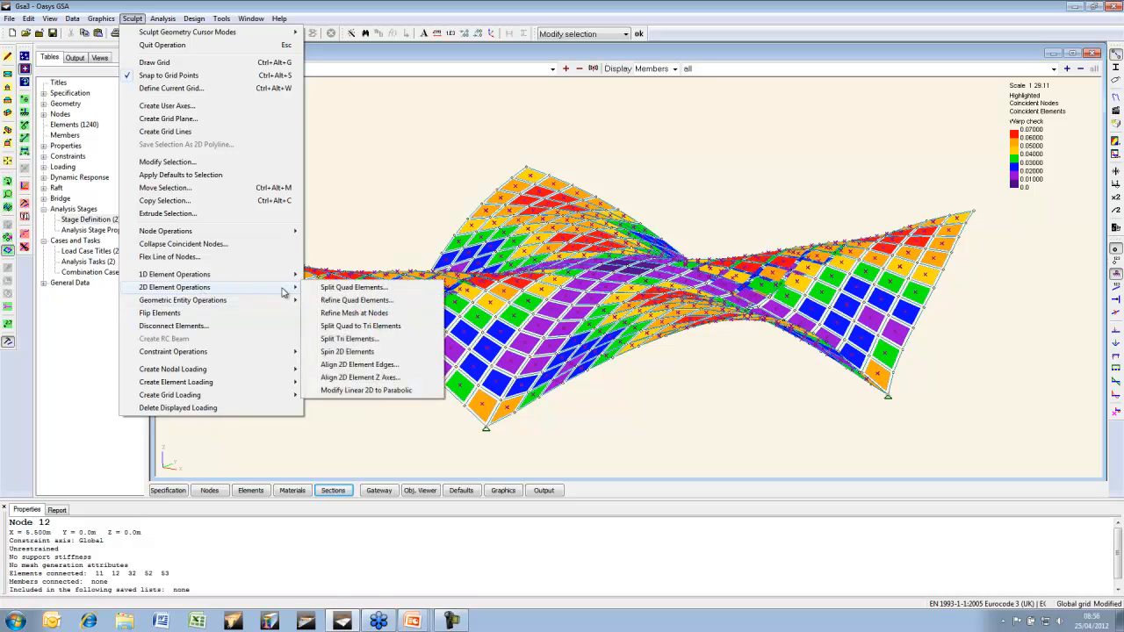
click(389, 328)
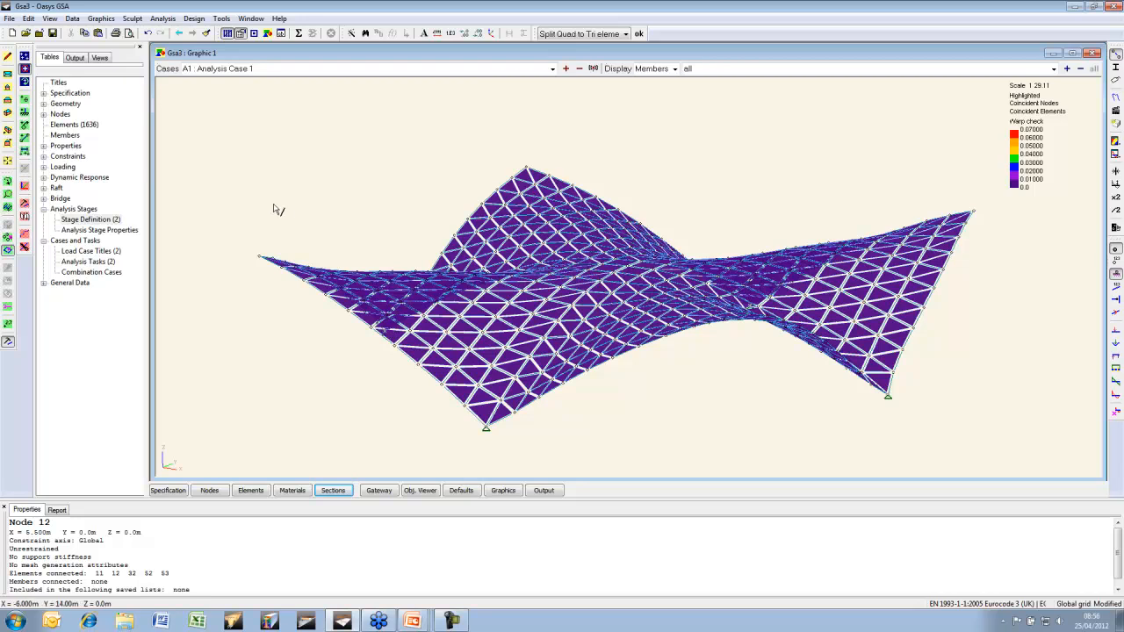
Analyse the static task, Task 2, from the list of analysis tasks
double_click(83, 262)
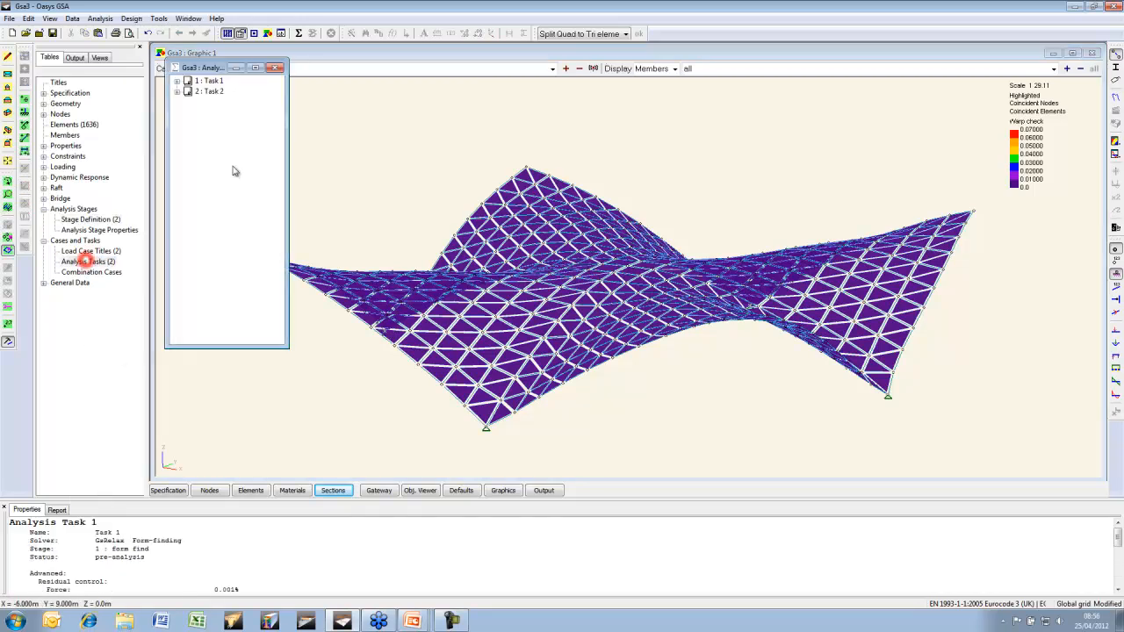
right_click(216, 92)
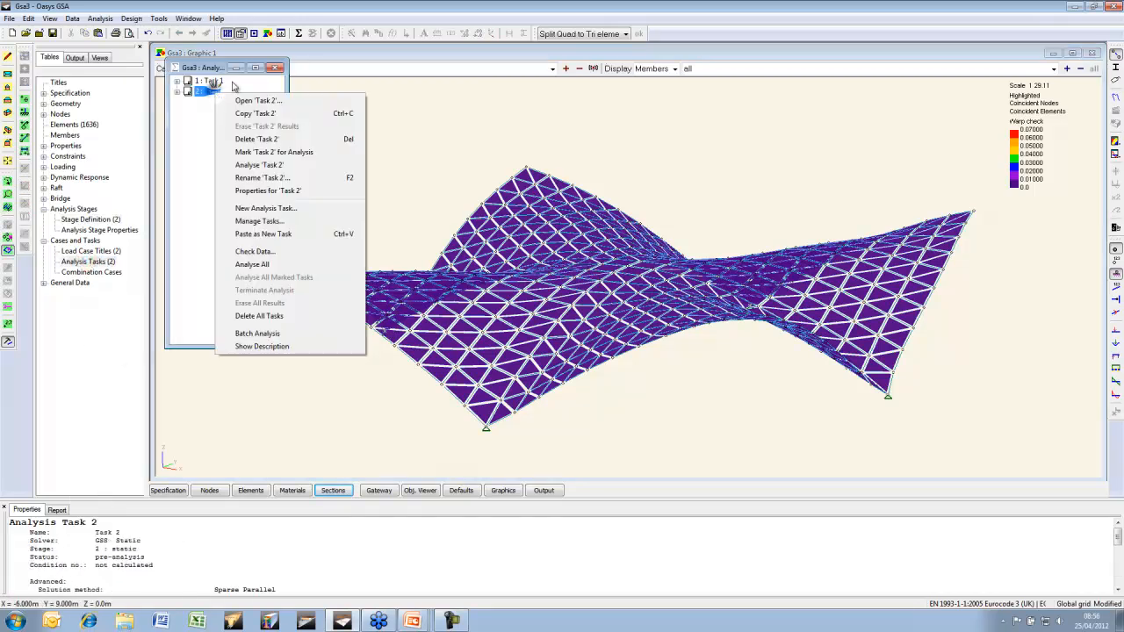
click(272, 165)
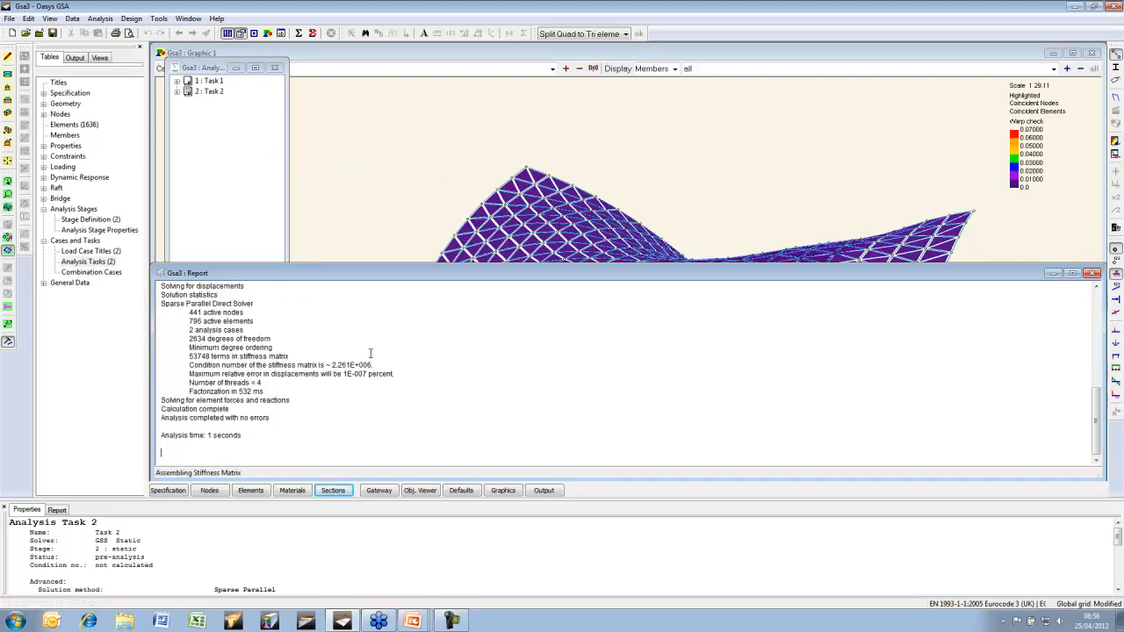
Turn off the shrunken element display and contour the 2D element results by resolved element translation |U|
click(448, 55)
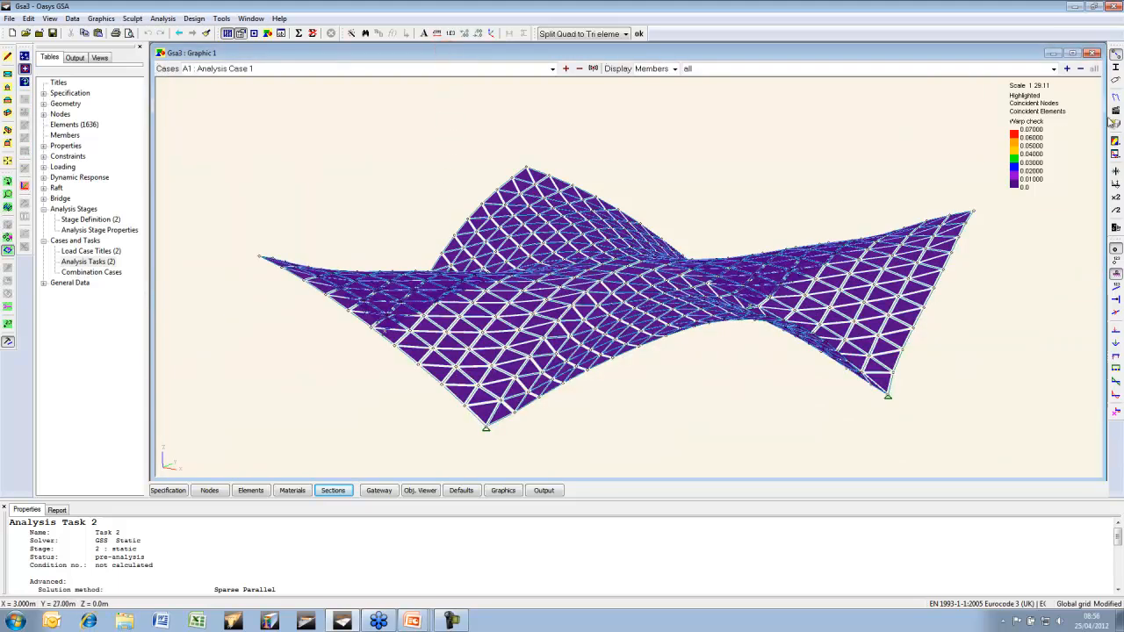
click(1117, 56)
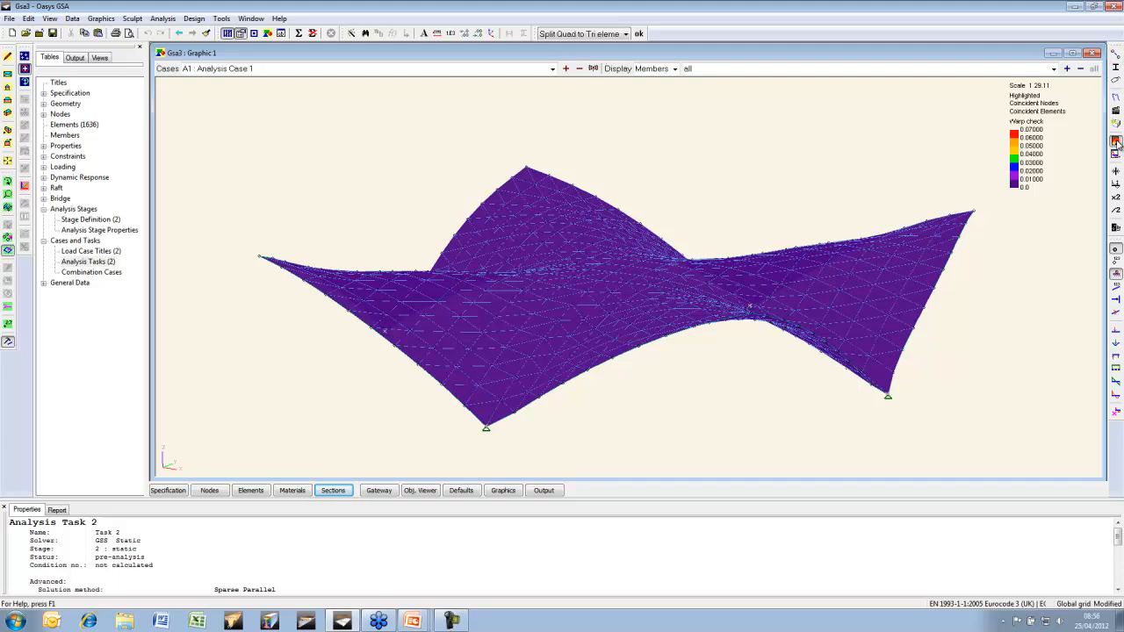
click(1115, 153)
click(20, 54)
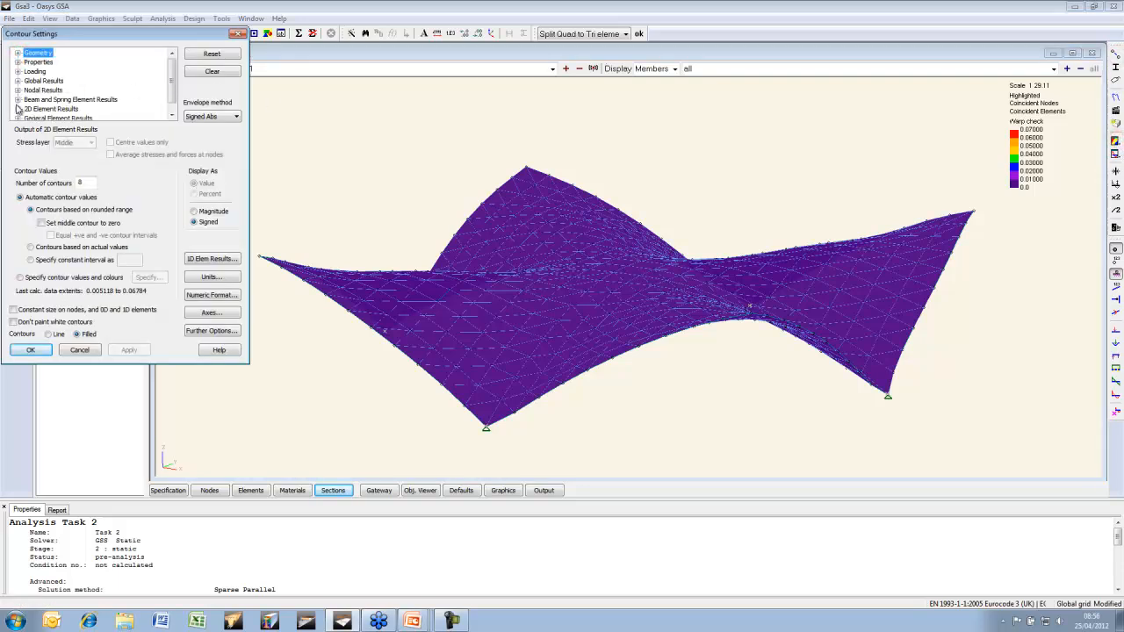
click(17, 109)
click(29, 63)
click(93, 99)
click(30, 350)
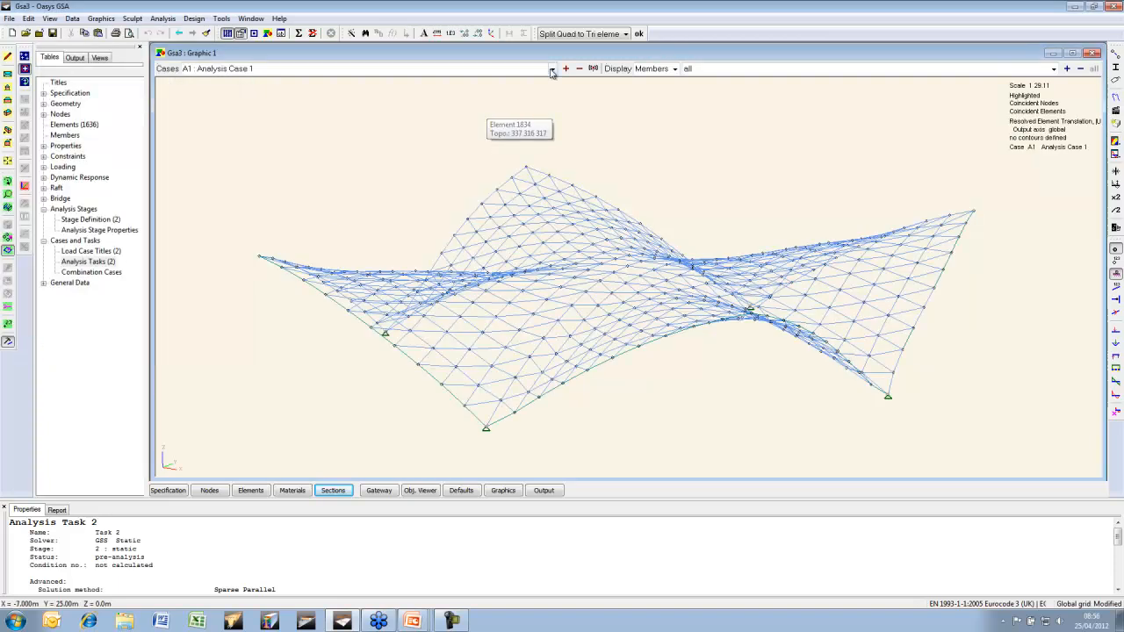
View the displacement contours for analysis case A2 dead and for A3 live
click(552, 69)
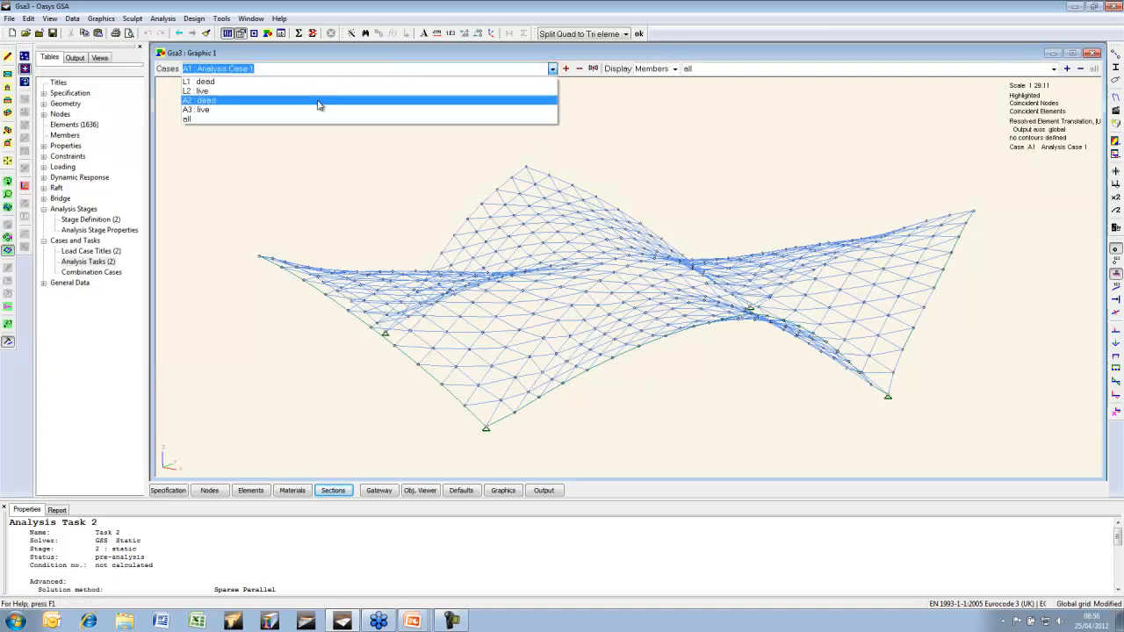
click(319, 101)
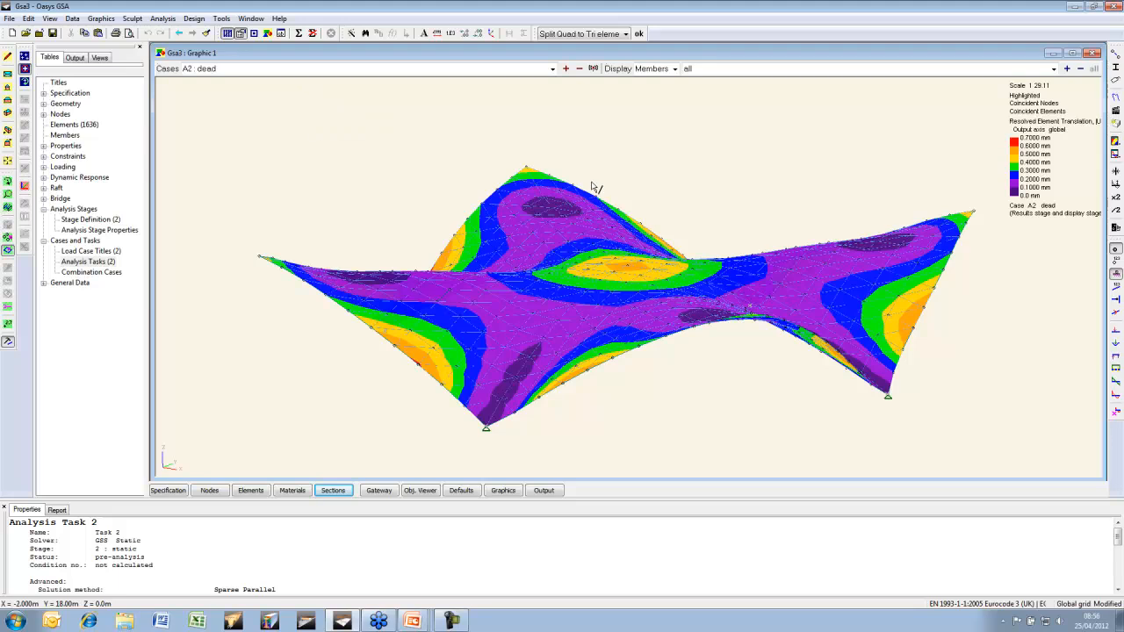
click(565, 70)
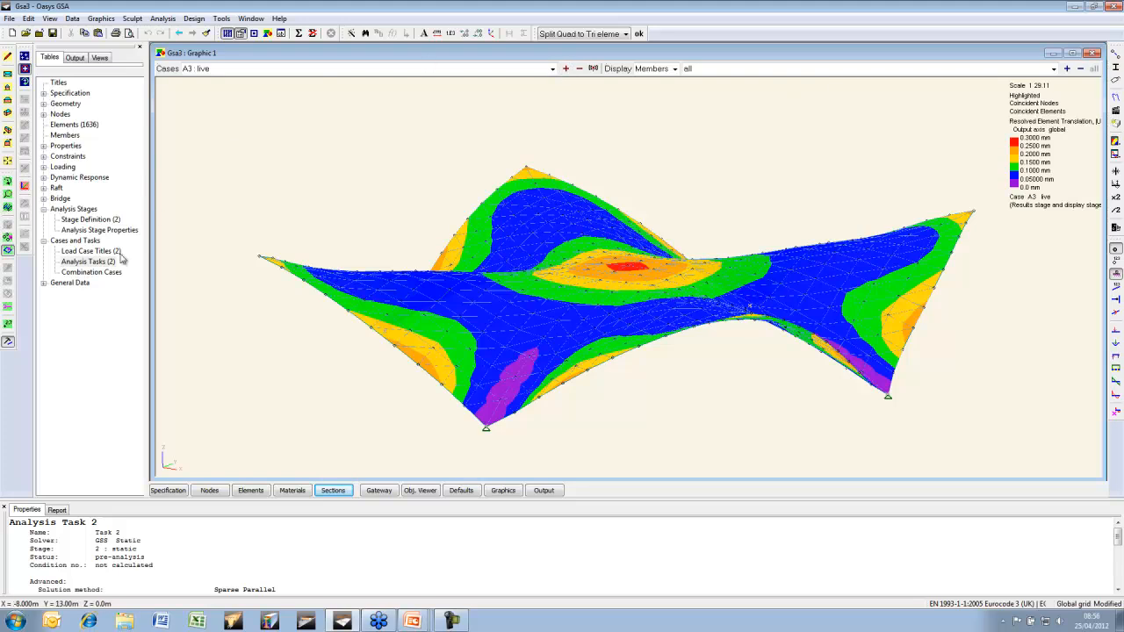
Create a combination case named ULS and show the combination cases by their factors
double_click(75, 273)
text(ULS)
key(Tab)
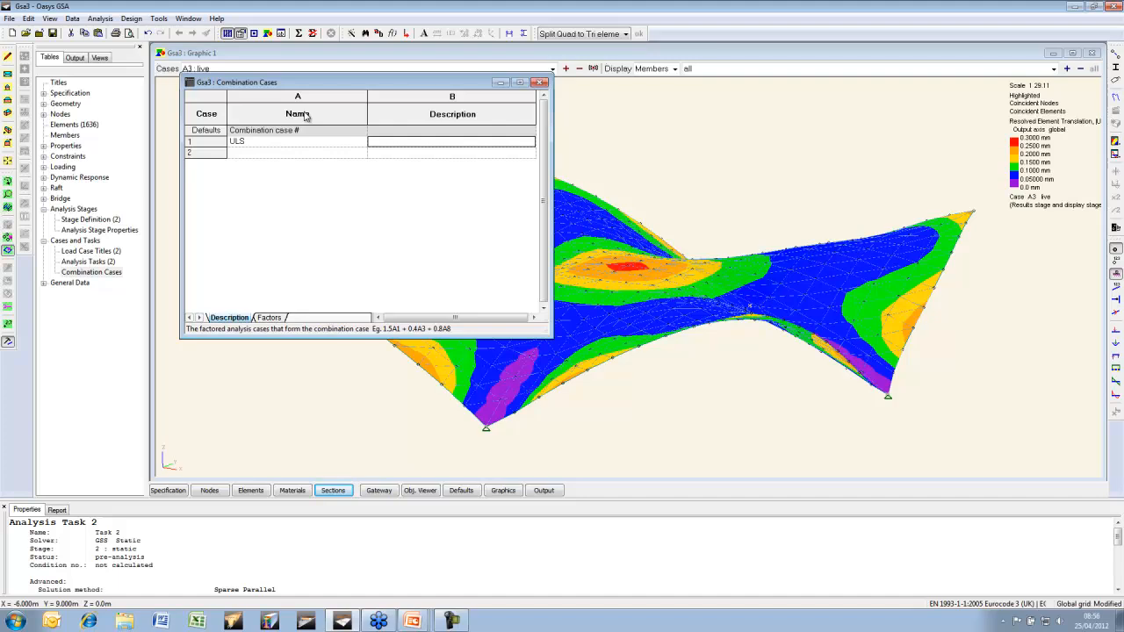
click(263, 318)
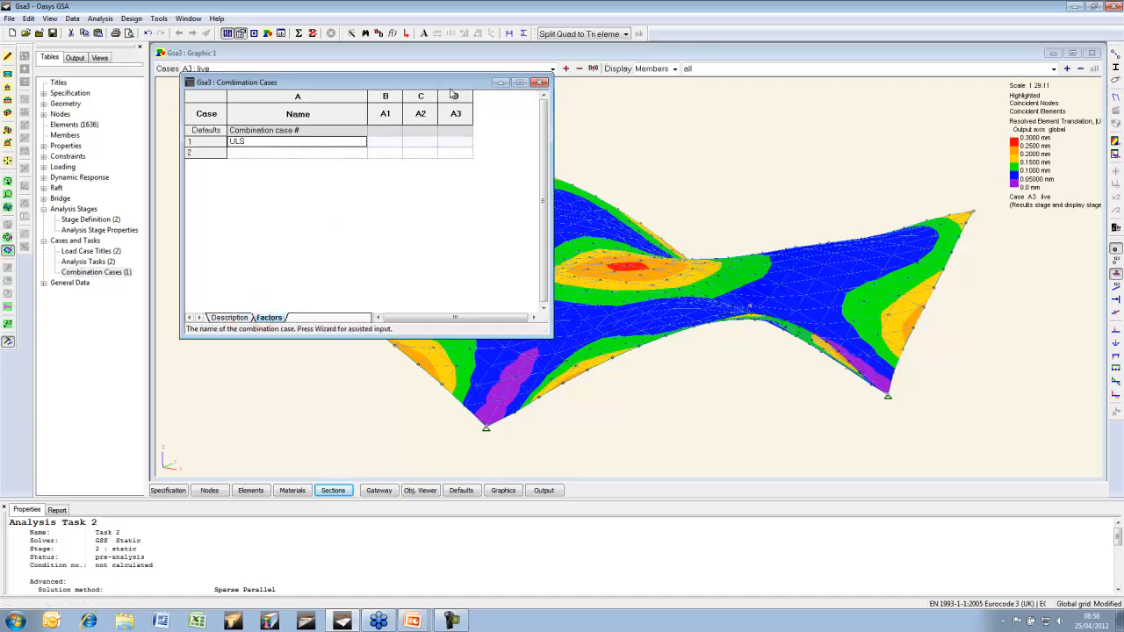
Define the ULS combination with a factor of 1.35 on dead case A2 and 1.5 on live case A3
double_click(321, 143)
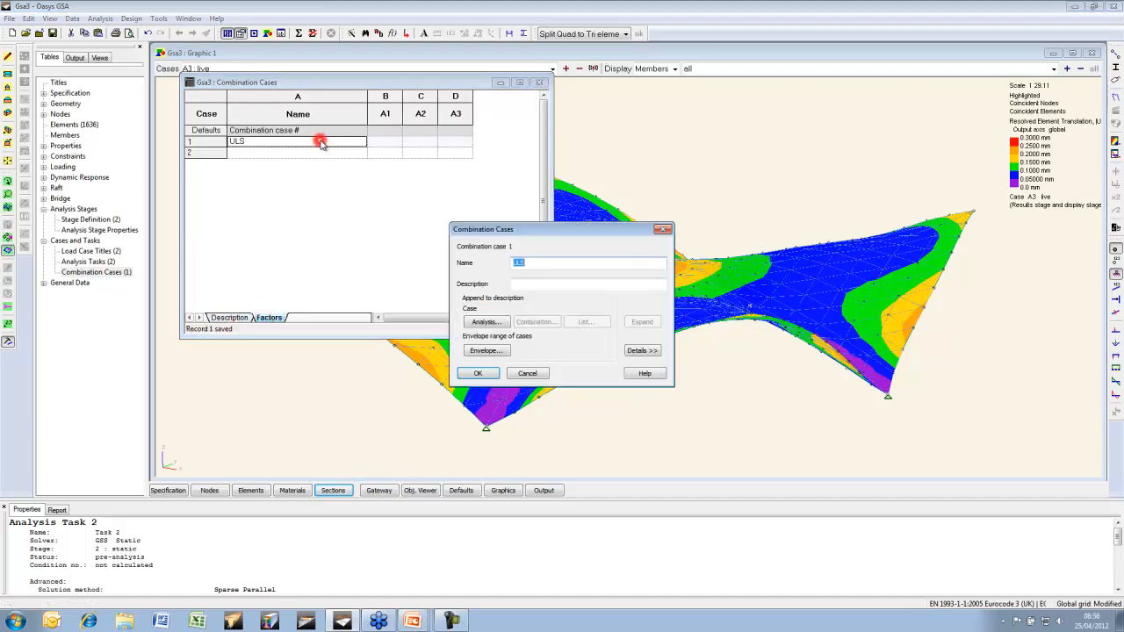
click(486, 322)
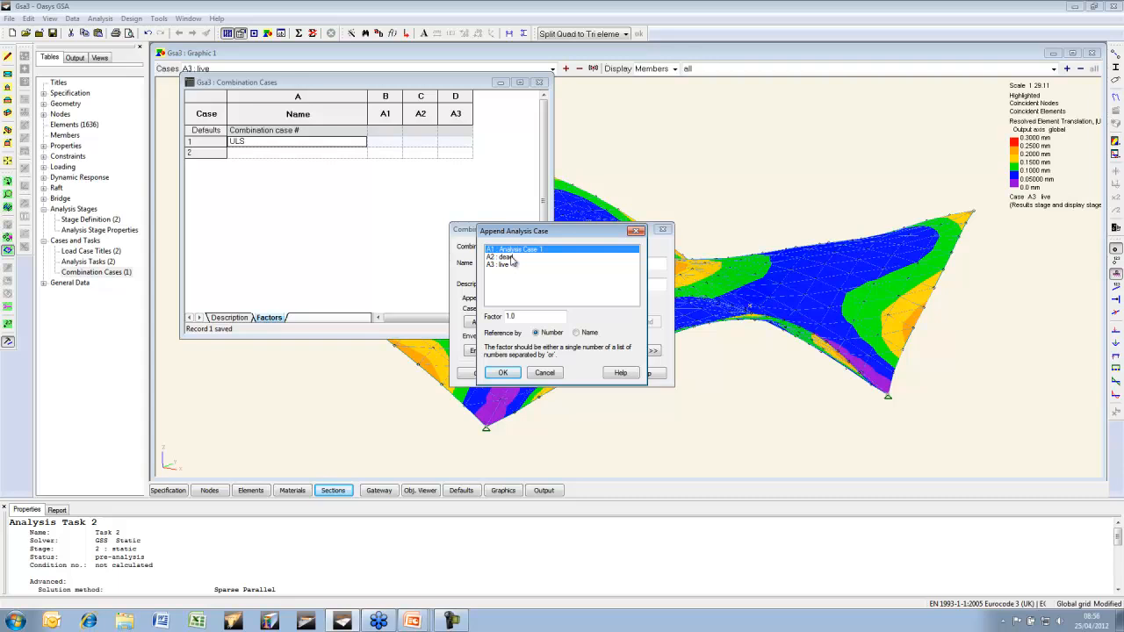
click(507, 256)
click(518, 316)
key(BackSpace)
key(BackSpace)
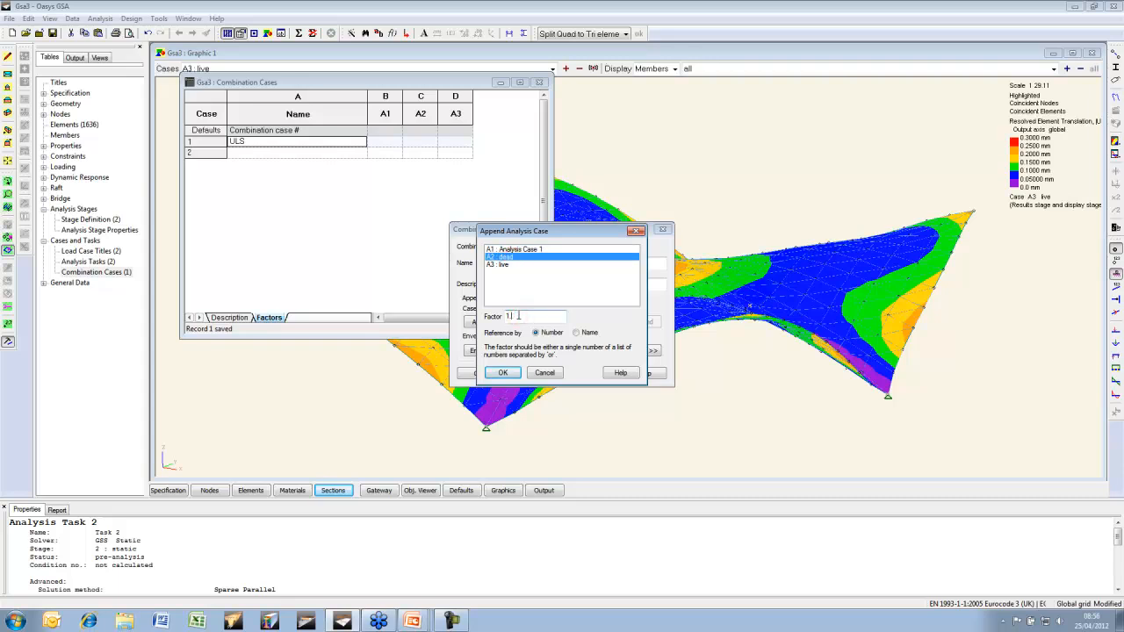
key(Return)
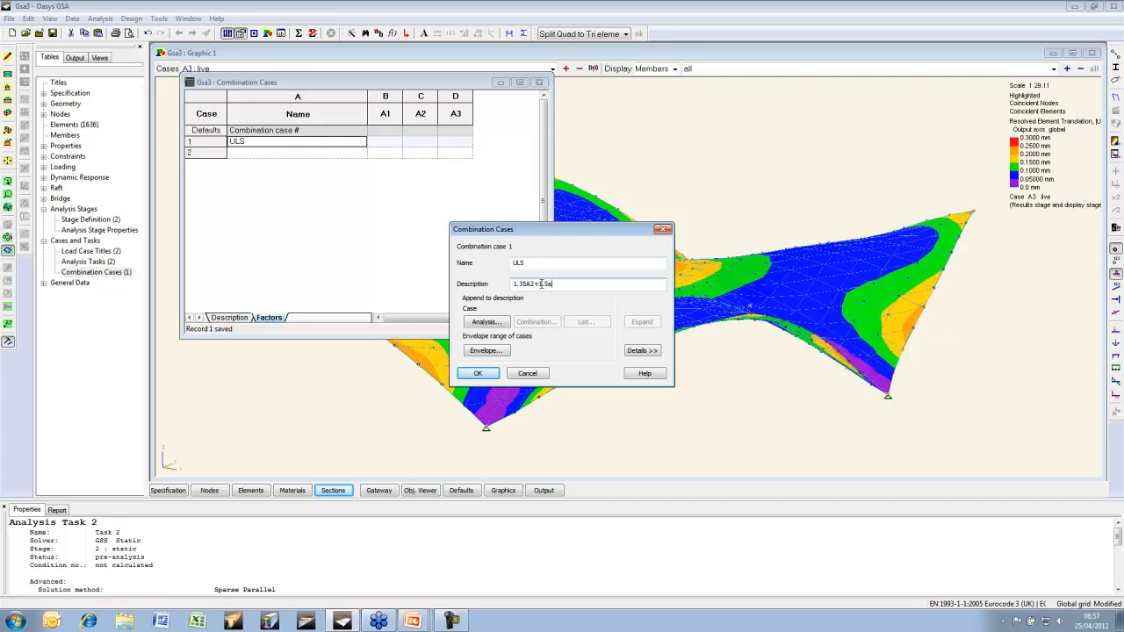
key(Return)
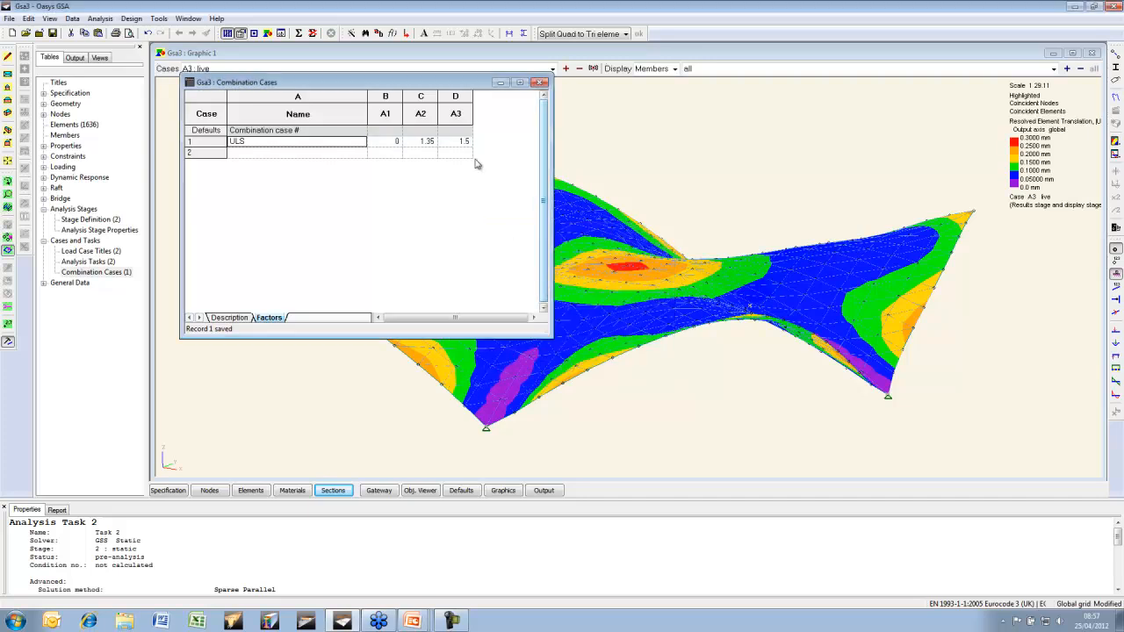
click(541, 82)
Display combination case C1 ULS and contour its maximum and minimum 2D forces, Nmax and Nmin
click(566, 68)
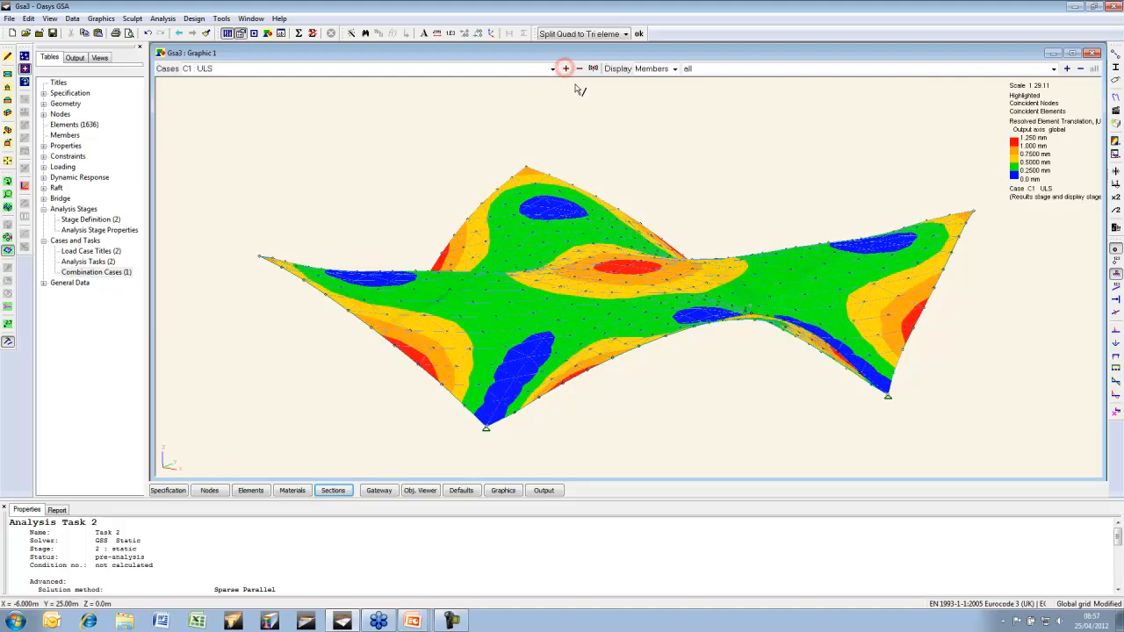
click(1116, 139)
click(29, 62)
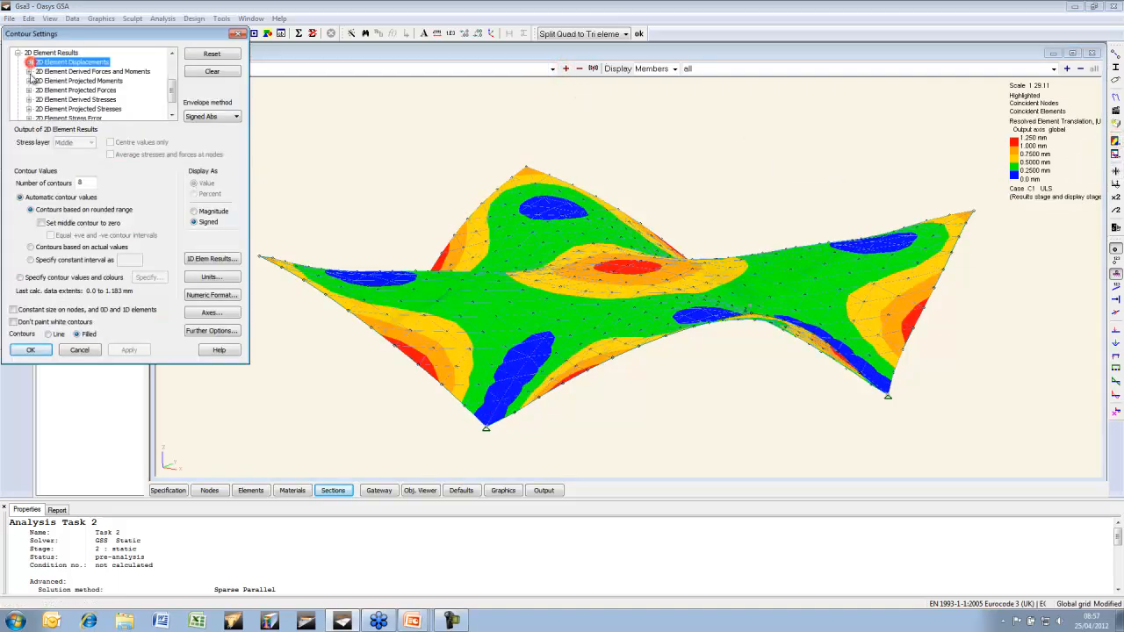
click(29, 89)
click(64, 72)
scroll(130, 87, up, 2)
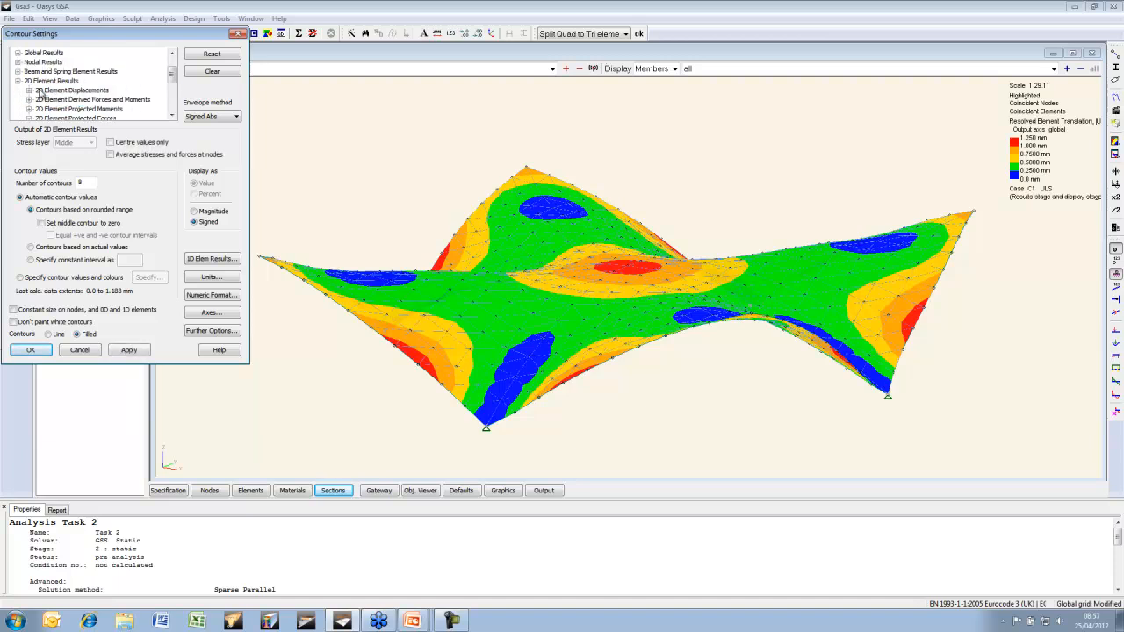
click(30, 99)
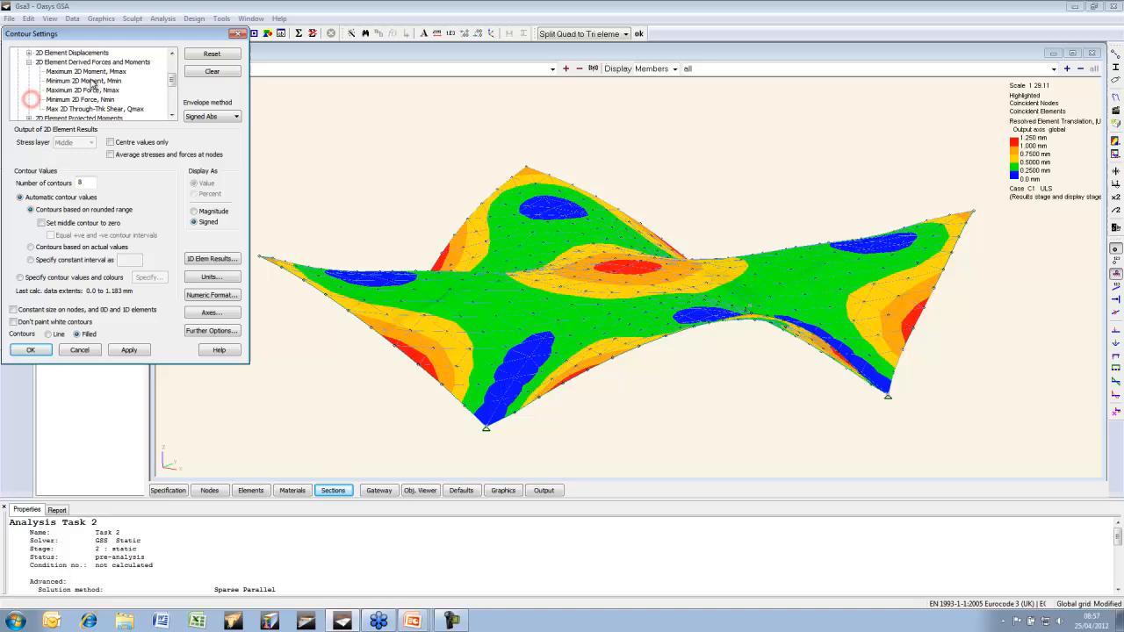
click(88, 90)
click(128, 349)
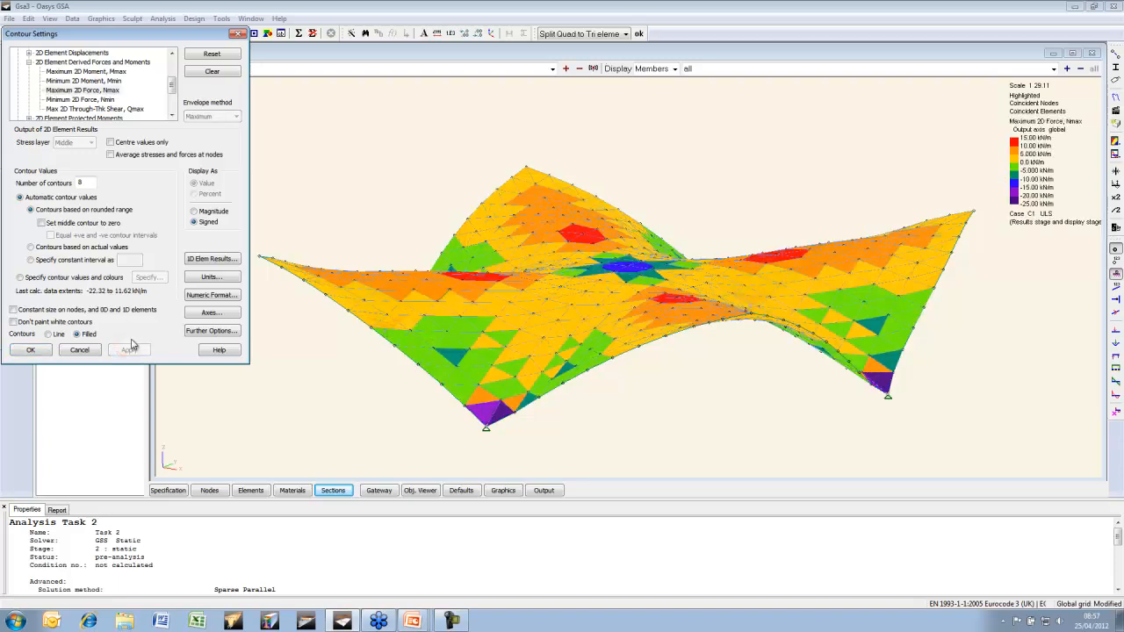
click(88, 99)
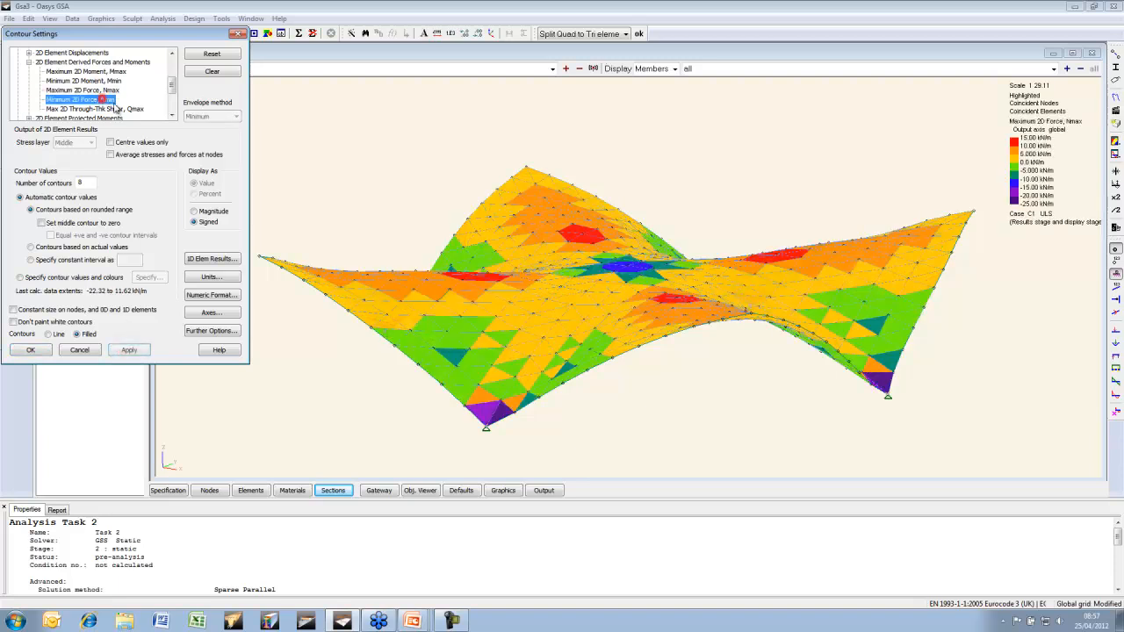
click(128, 349)
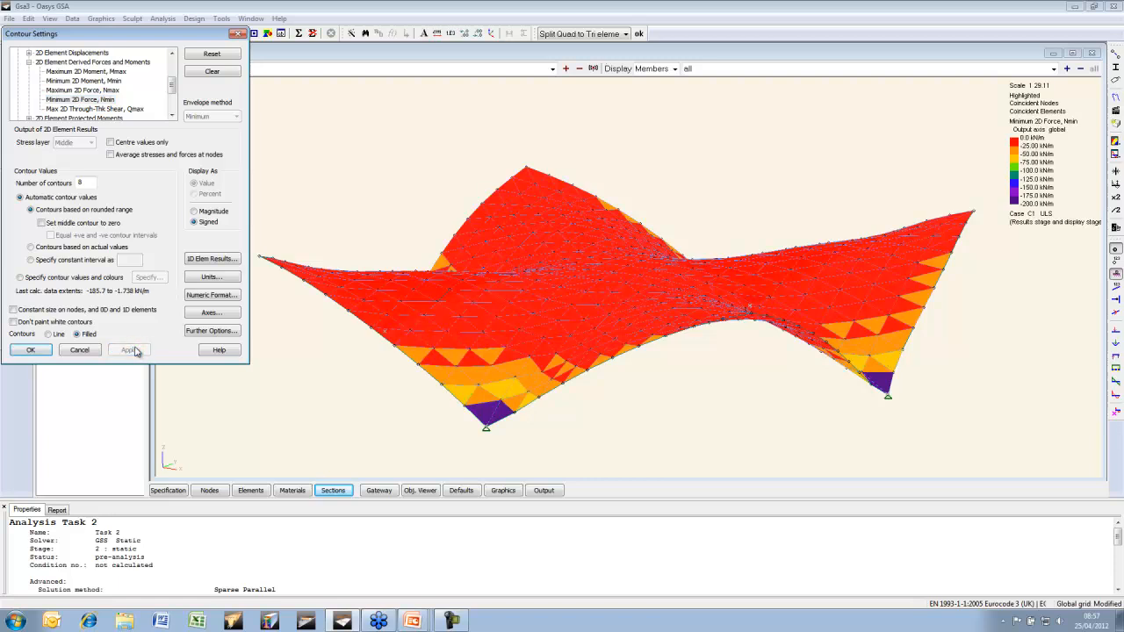
Contour the shell's maximum 2D moment, Mmax, and minimum 2D moment, Mmin, for the ULS combination
click(95, 72)
click(128, 349)
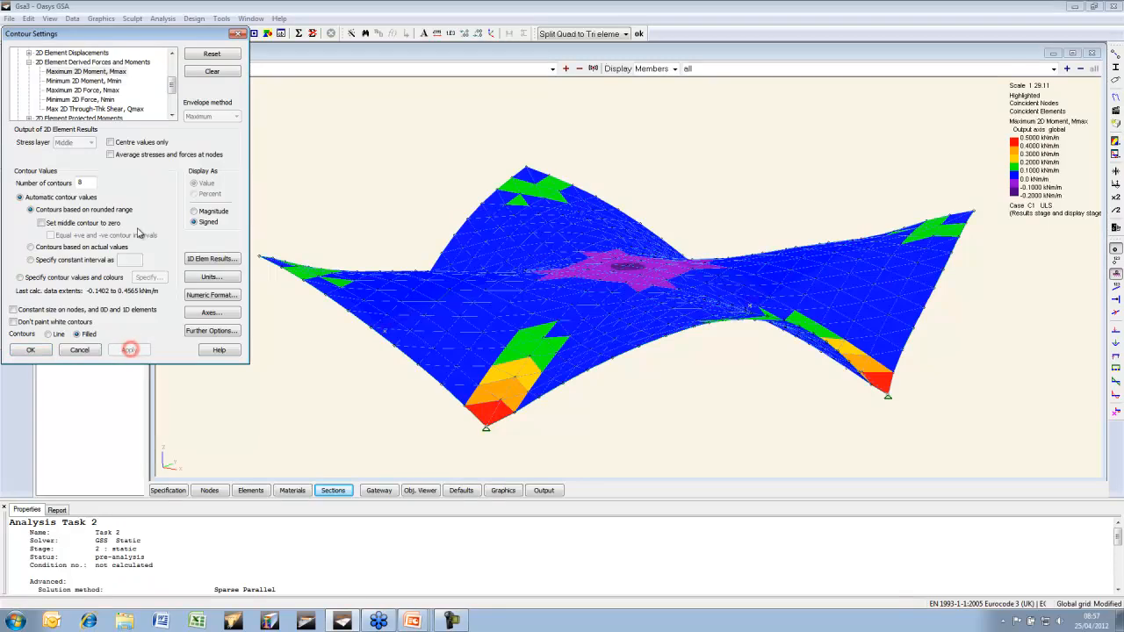
click(103, 81)
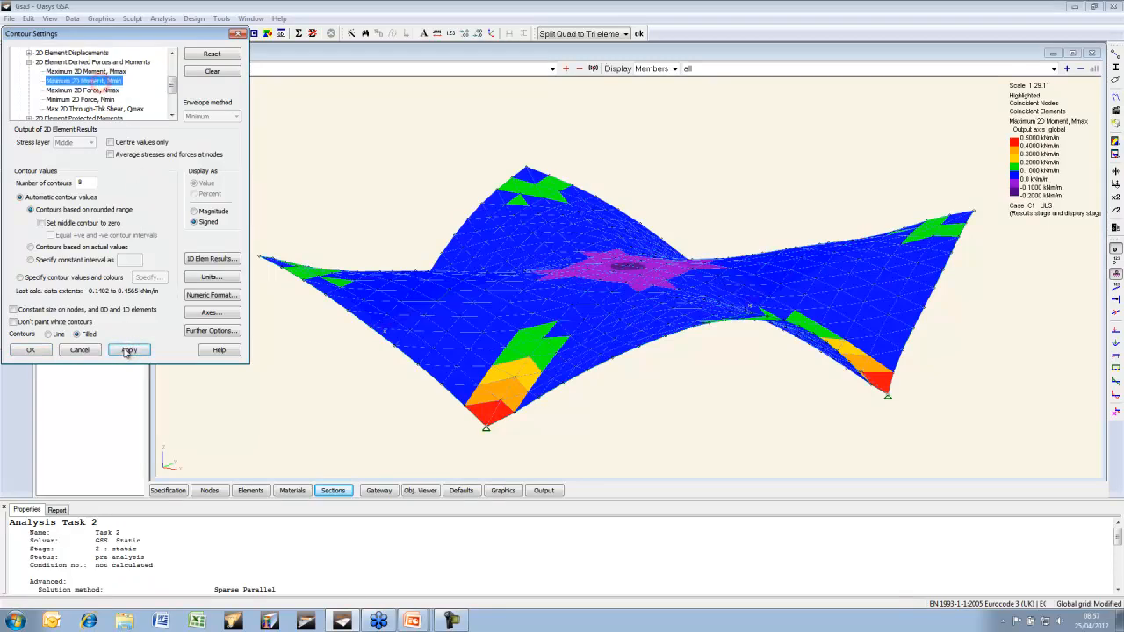
click(126, 348)
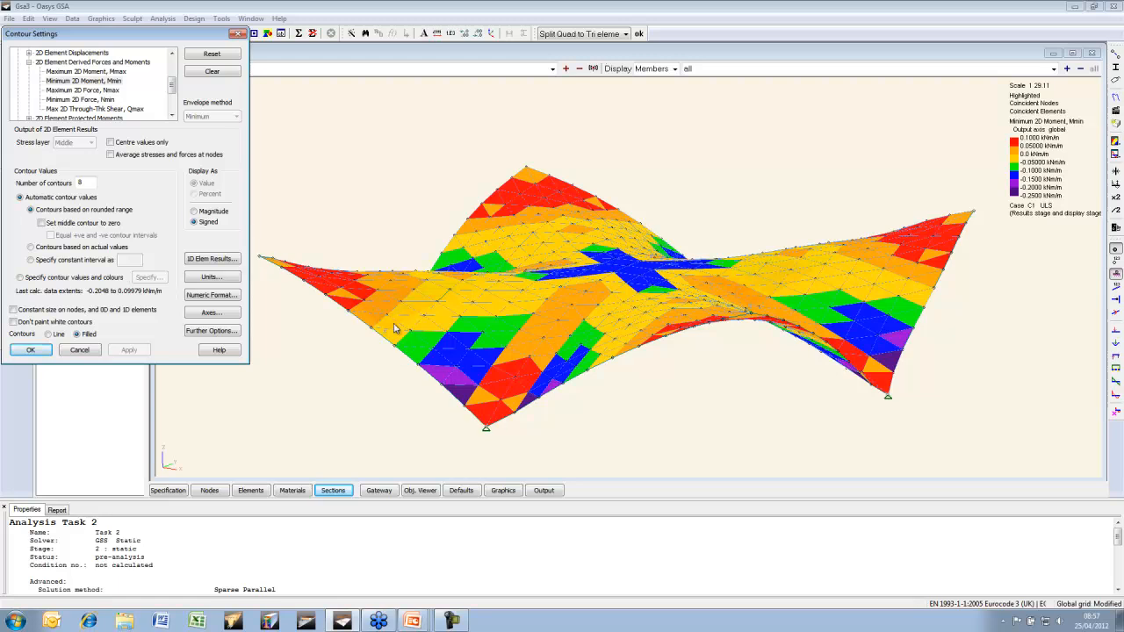
Contour the 2D element translation Uz for the ULS combination and close the contour settings
click(29, 53)
click(80, 90)
click(70, 80)
click(129, 349)
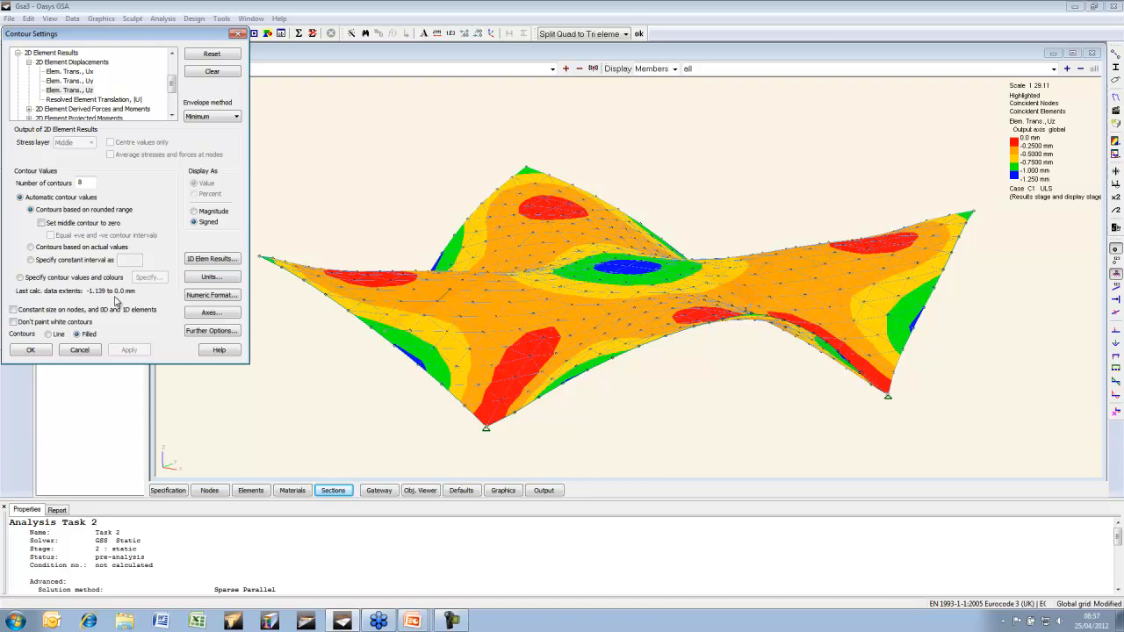
click(32, 350)
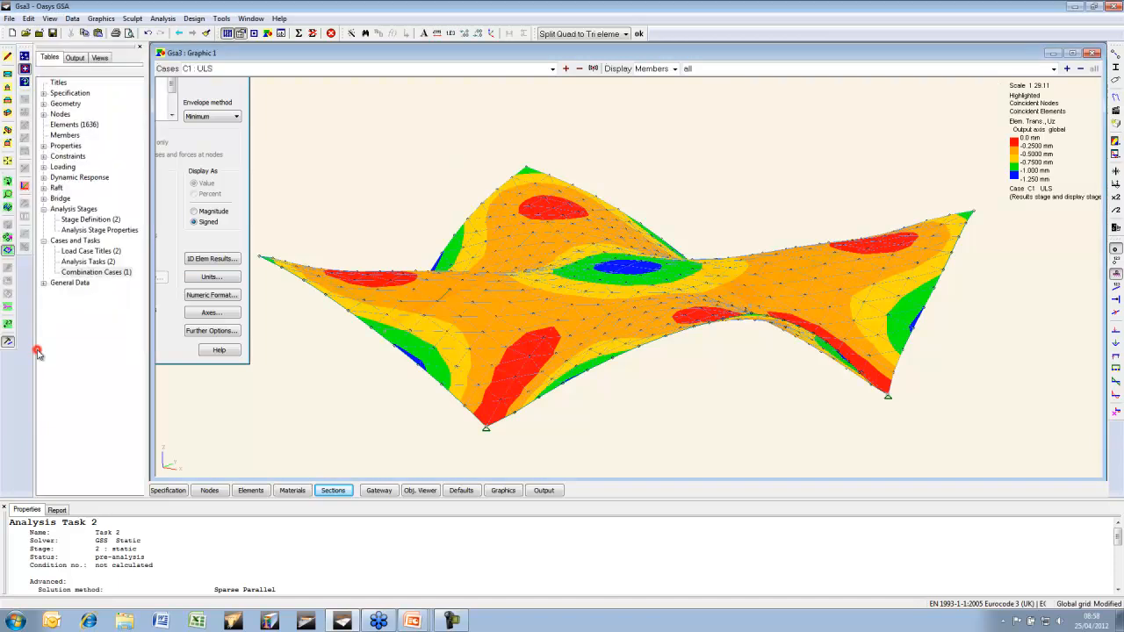